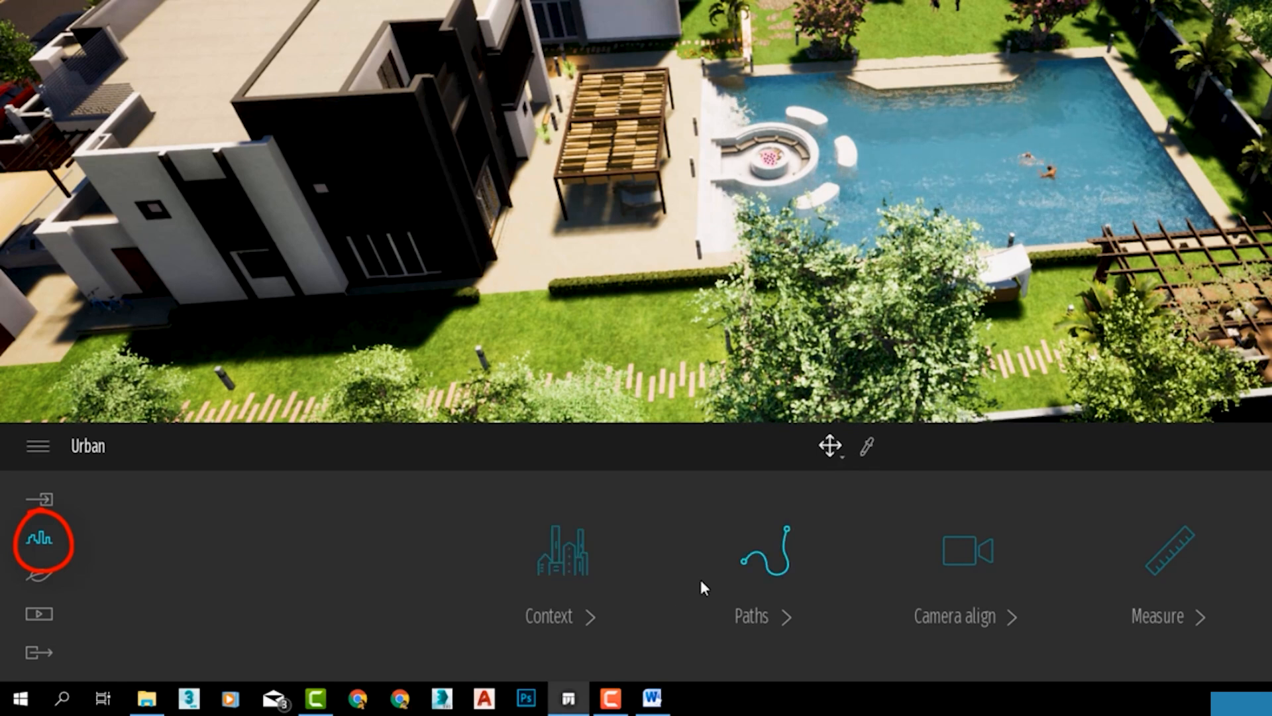
Open the urban context's background settings and bring up the available background pictures.
{"action": "left_click", "coordinate": [560, 627]}
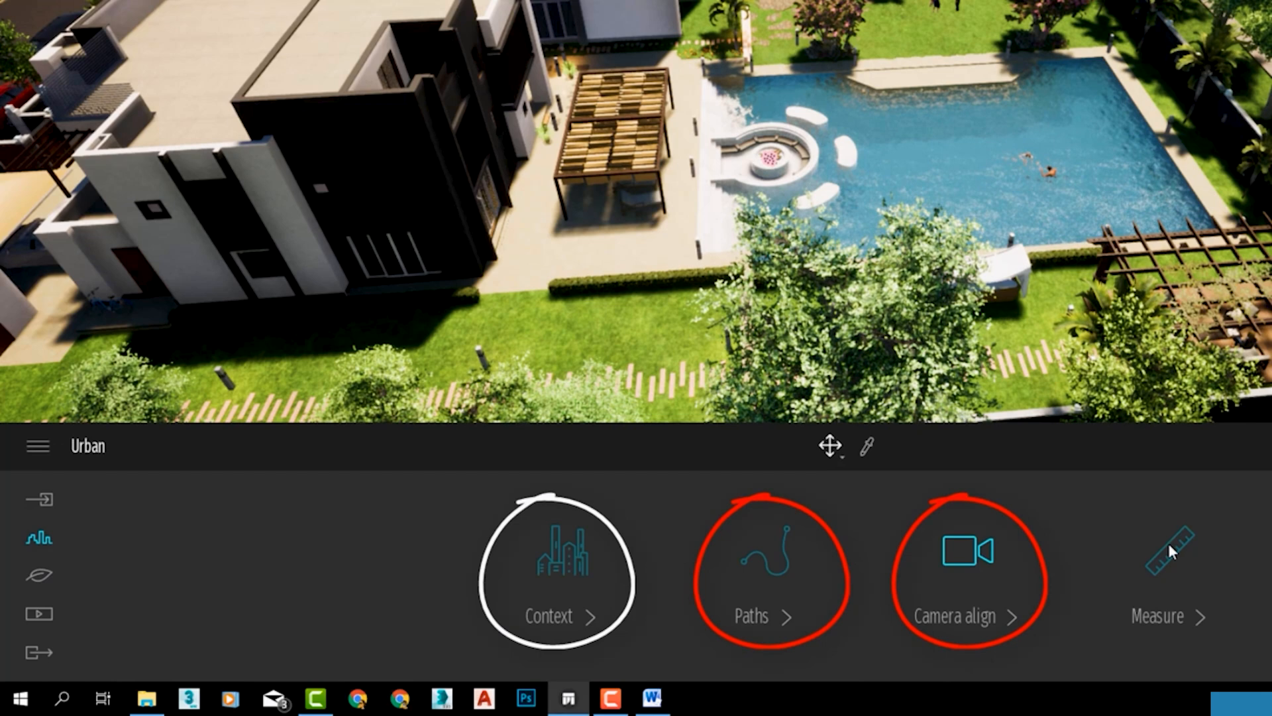
{"action": "mouse_move", "coordinate": [1191, 187]}
{"action": "right_mouse_down"}
{"action": "mouse_move", "coordinate": [1170, 199]}
{"action": "mouse_move", "coordinate": [1127, 174]}
{"action": "mouse_move", "coordinate": [1153, 202]}
{"action": "right_mouse_up"}
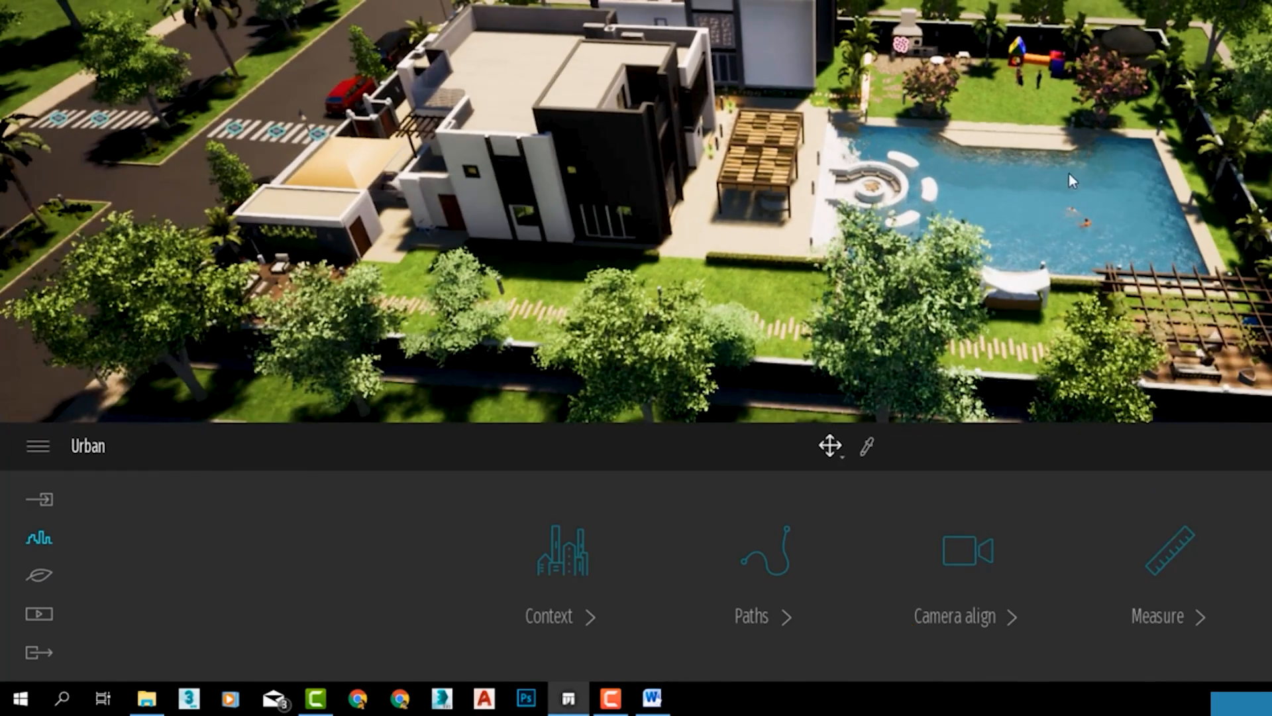
{"action": "mouse_move", "coordinate": [1073, 181]}
{"action": "right_mouse_down"}
{"action": "mouse_move", "coordinate": [1067, 215]}
{"action": "mouse_move", "coordinate": [1054, 172]}
{"action": "mouse_move", "coordinate": [1040, 234]}
{"action": "right_mouse_up"}
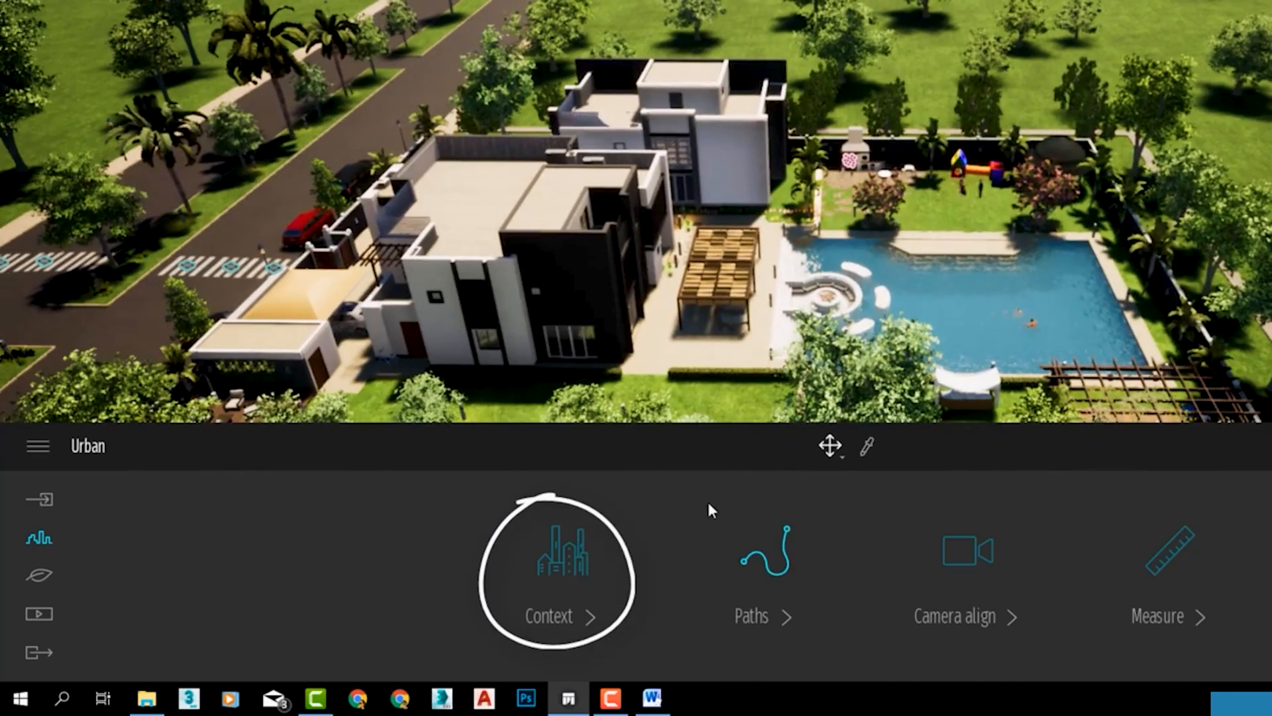
{"action": "left_click", "coordinate": [586, 560]}
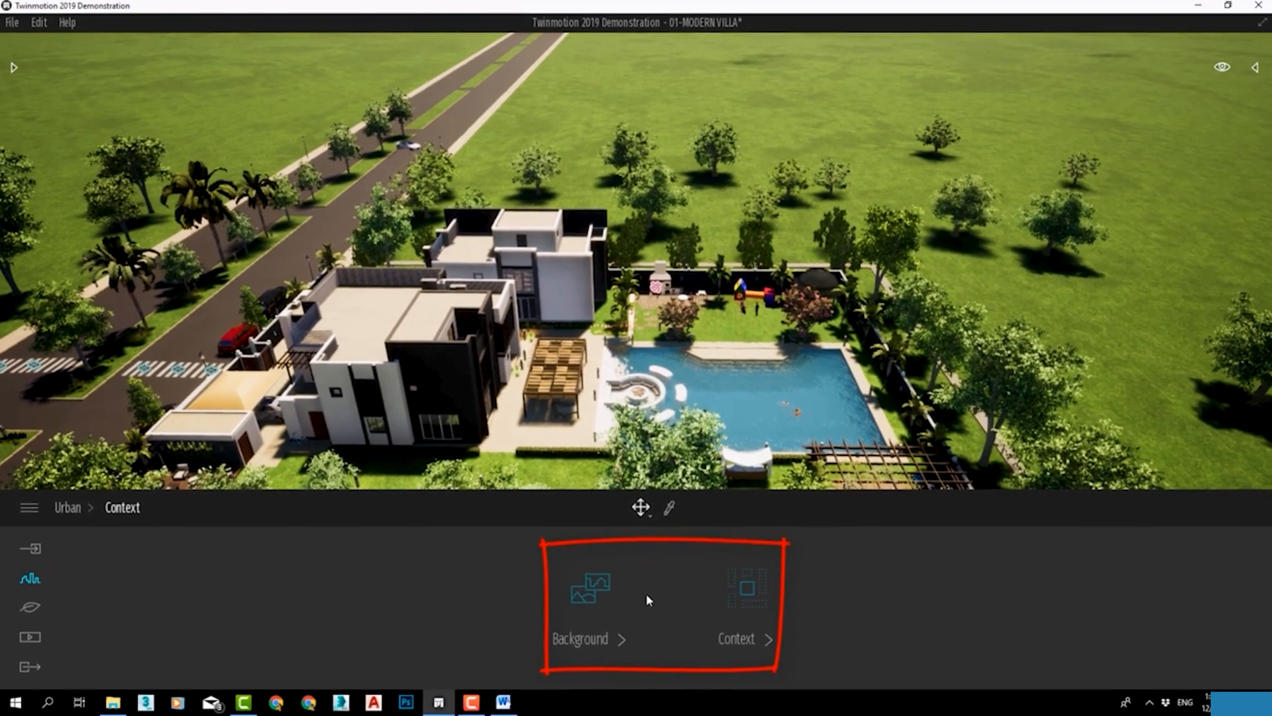
{"action": "left_click", "coordinate": [594, 602]}
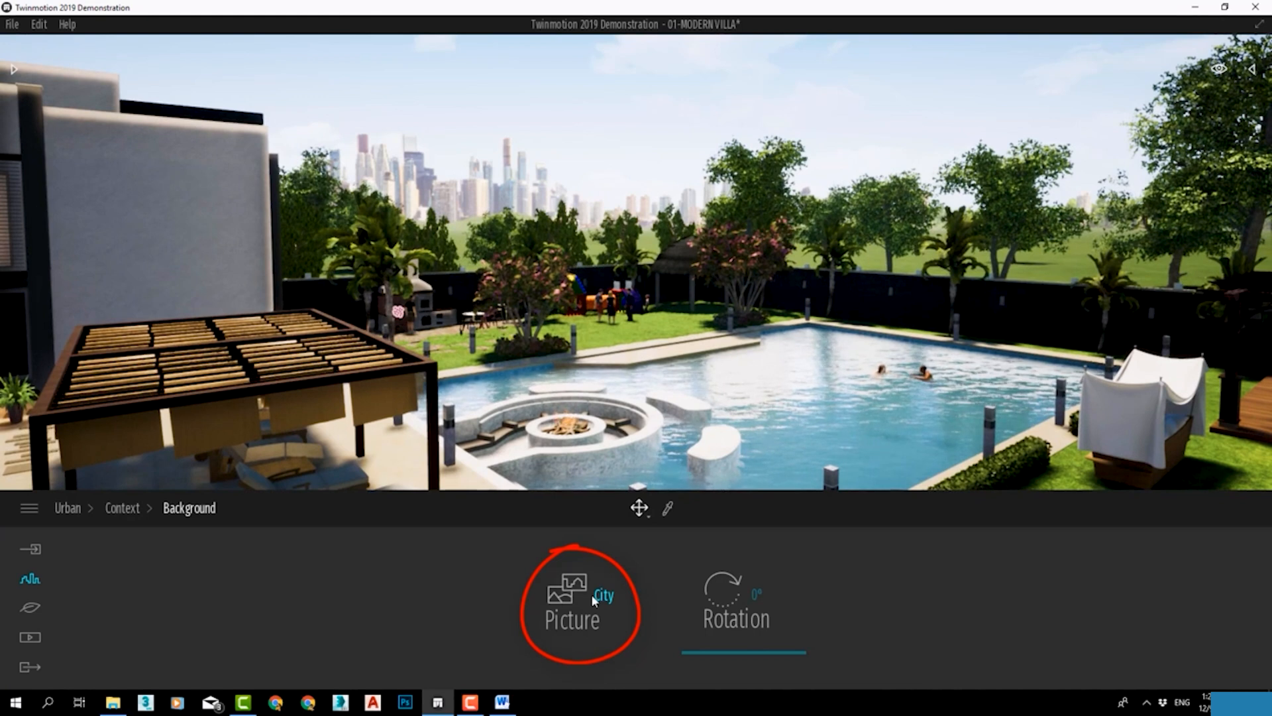
{"action": "left_click", "coordinate": [595, 600]}
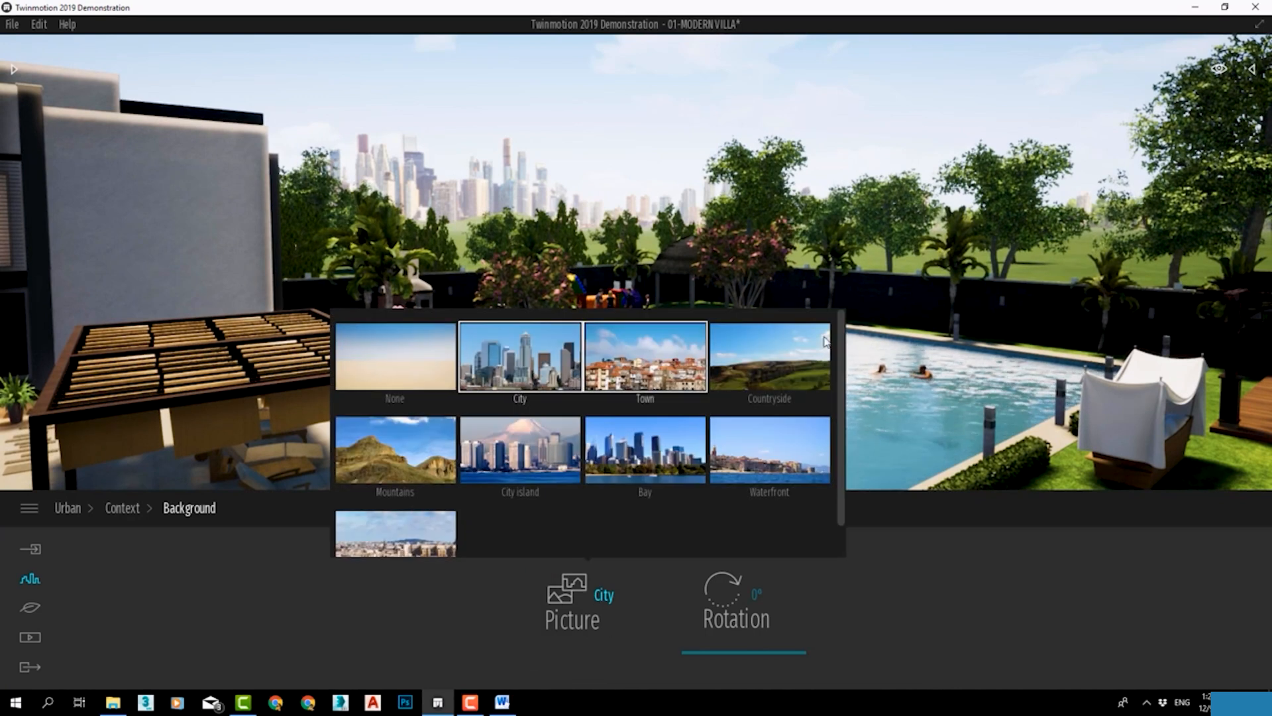
Try the None, City, Town and Countryside background pictures one after another.
{"action": "left_click", "coordinate": [567, 590]}
{"action": "left_click", "coordinate": [417, 366]}
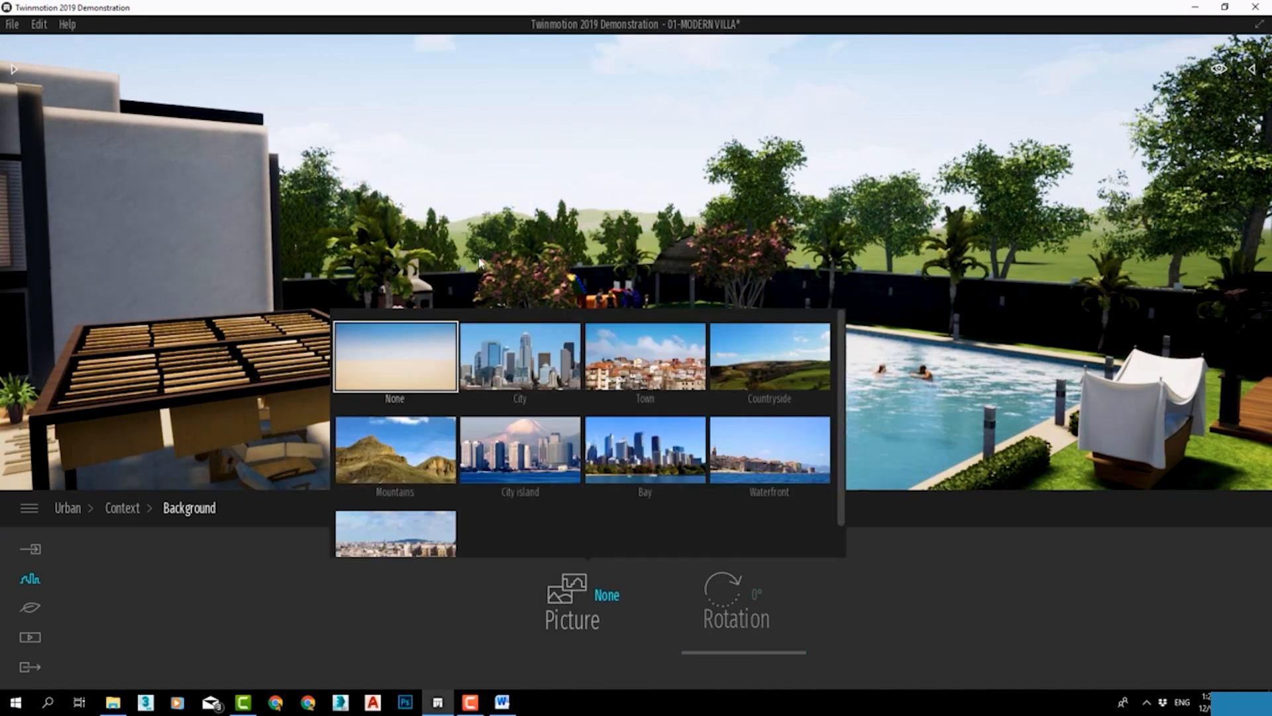
{"action": "left_click", "coordinate": [631, 574]}
{"action": "left_click", "coordinate": [551, 377]}
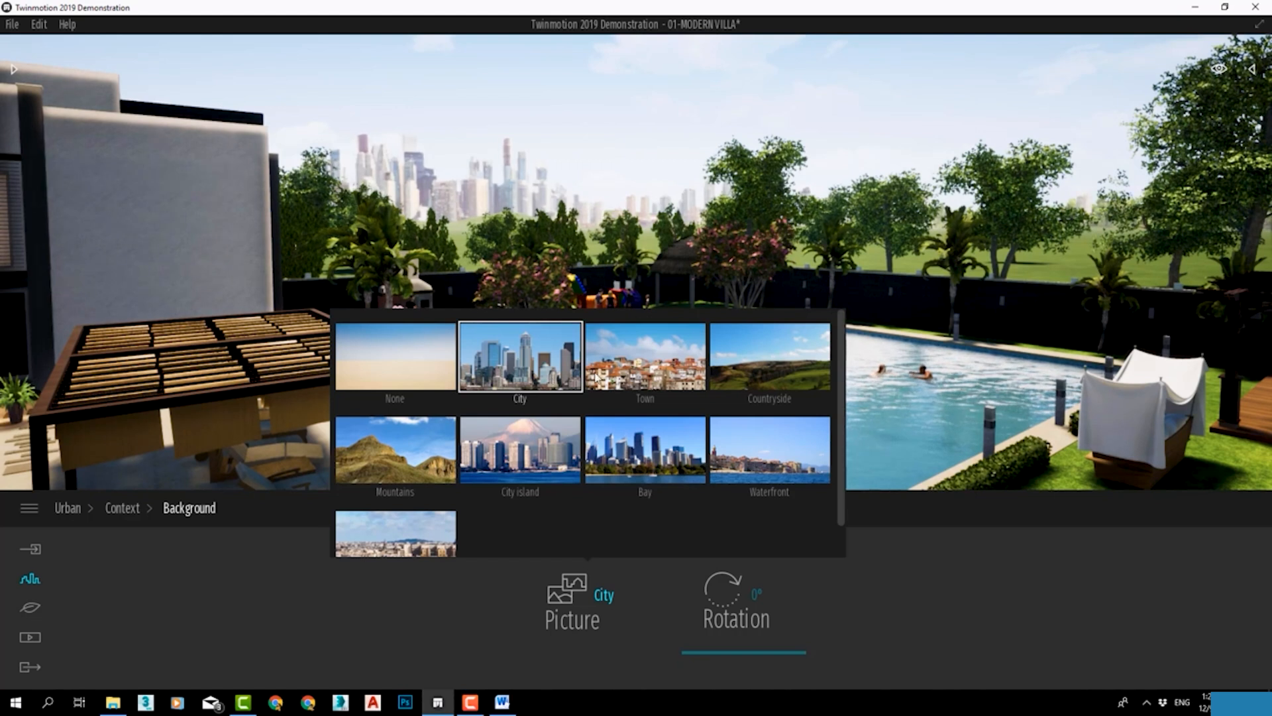
{"action": "left_click", "coordinate": [653, 378]}
{"action": "left_click", "coordinate": [789, 368]}
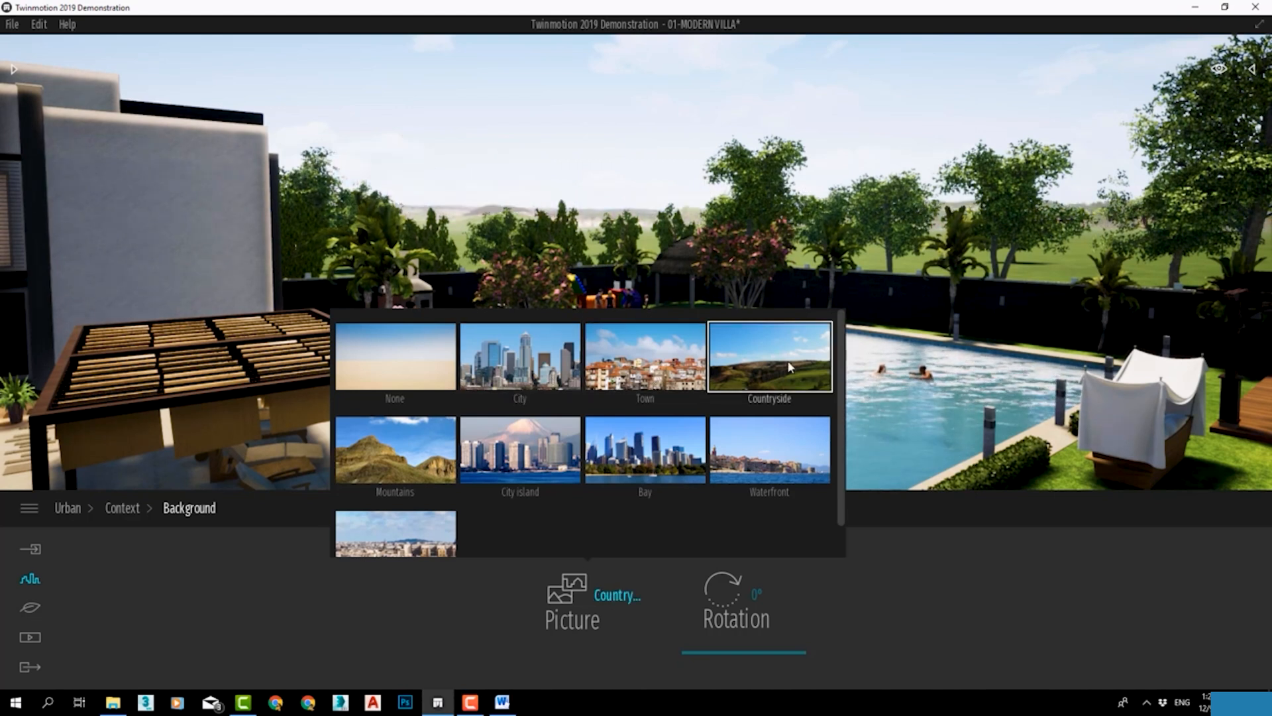
Try the Mountains, City island and Bay background pictures, inspecting the Bay skyline from farther away.
{"action": "left_click", "coordinate": [651, 614]}
{"action": "left_click", "coordinate": [393, 458]}
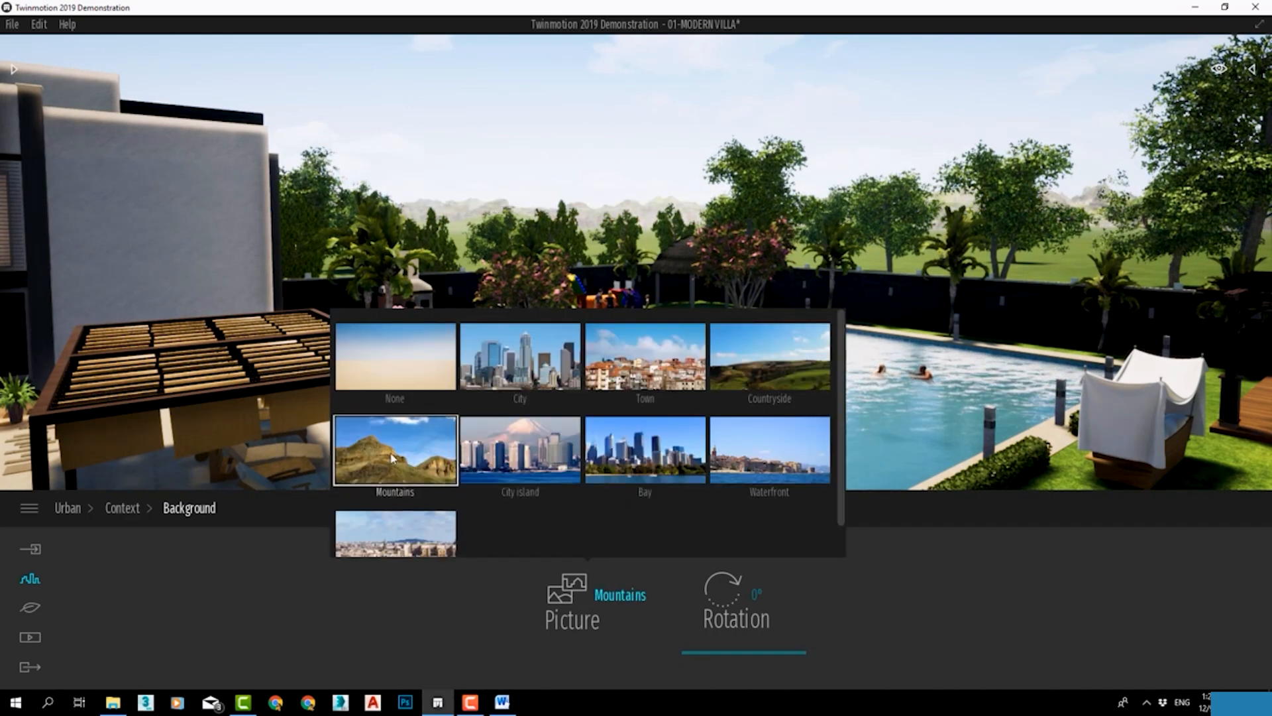
{"action": "left_click", "coordinate": [521, 453]}
{"action": "left_click", "coordinate": [646, 451]}
{"action": "mouse_move", "coordinate": [996, 228]}
{"action": "right_mouse_down"}
{"action": "mouse_move", "coordinate": [953, 237]}
{"action": "mouse_move", "coordinate": [944, 255]}
{"action": "mouse_move", "coordinate": [944, 199]}
{"action": "mouse_move", "coordinate": [842, 246]}
{"action": "mouse_move", "coordinate": [782, 238]}
{"action": "mouse_move", "coordinate": [722, 206]}
{"action": "mouse_move", "coordinate": [732, 211]}
{"action": "mouse_move", "coordinate": [530, 198]}
{"action": "mouse_move", "coordinate": [331, 251]}
{"action": "mouse_move", "coordinate": [411, 206]}
{"action": "right_mouse_up"}
{"action": "scroll", "coordinate": [986, 231], "scroll_direction": "down", "scroll_amount": 5}
{"action": "scroll", "coordinate": [985, 230], "scroll_direction": "down", "scroll_amount": 10}
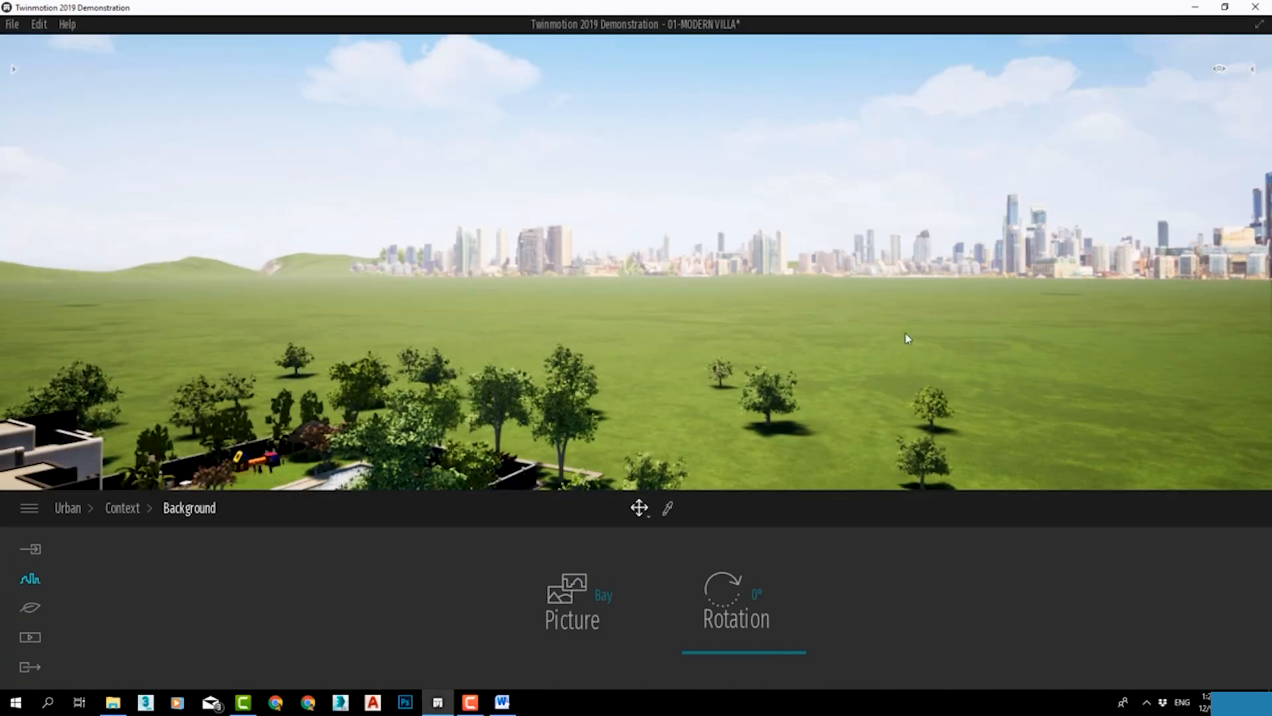
Set the background picture to Waterfront and look across the villa towards the horizon.
{"action": "left_click", "coordinate": [617, 587]}
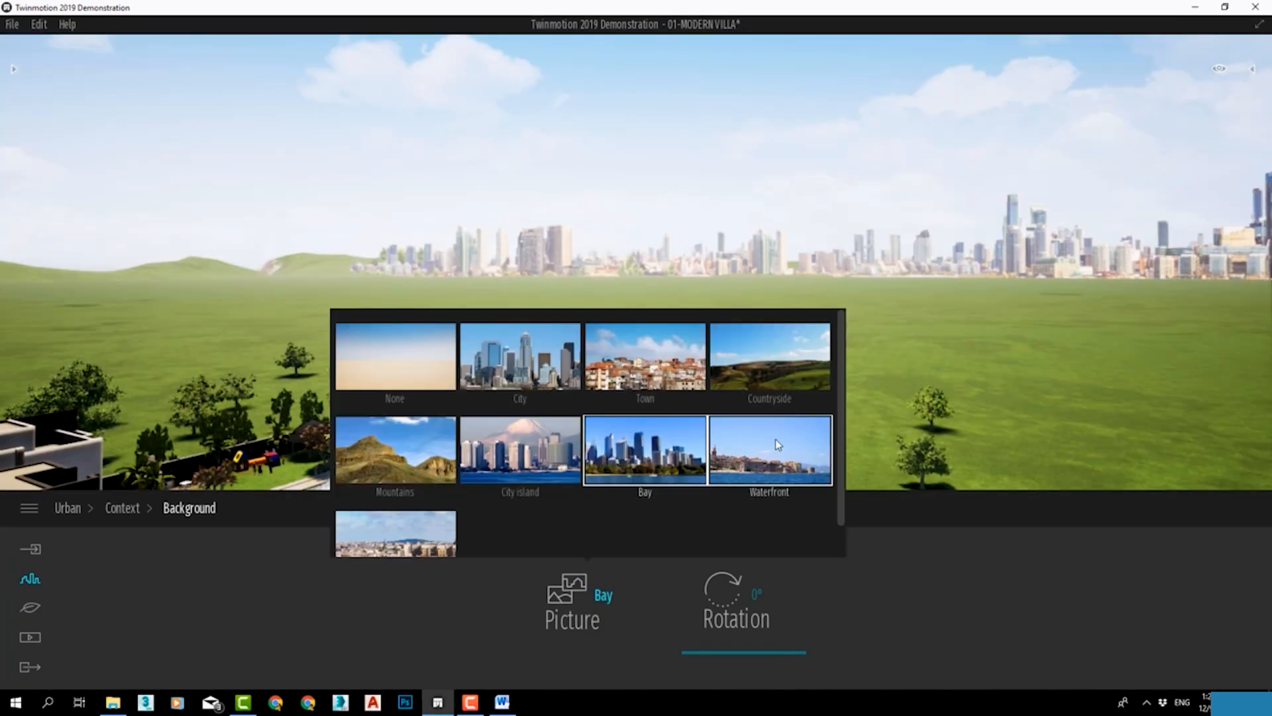
{"action": "left_click", "coordinate": [983, 340]}
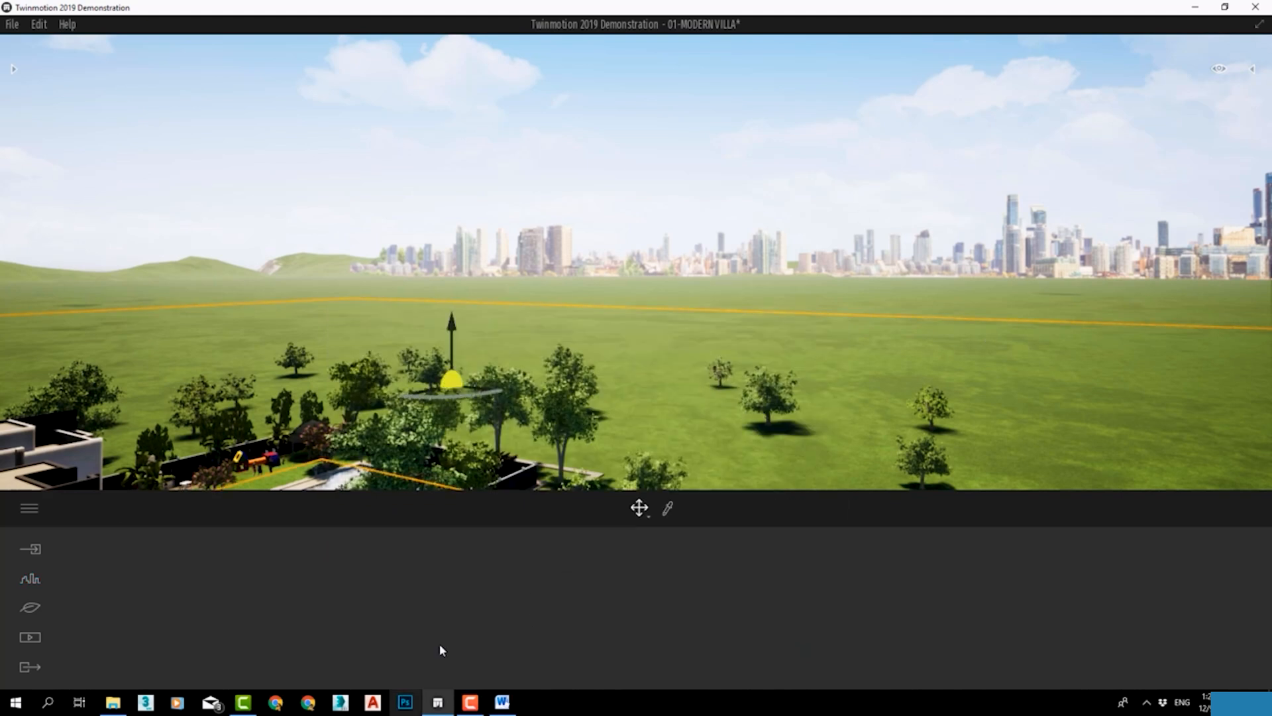
{"action": "left_click", "coordinate": [29, 580]}
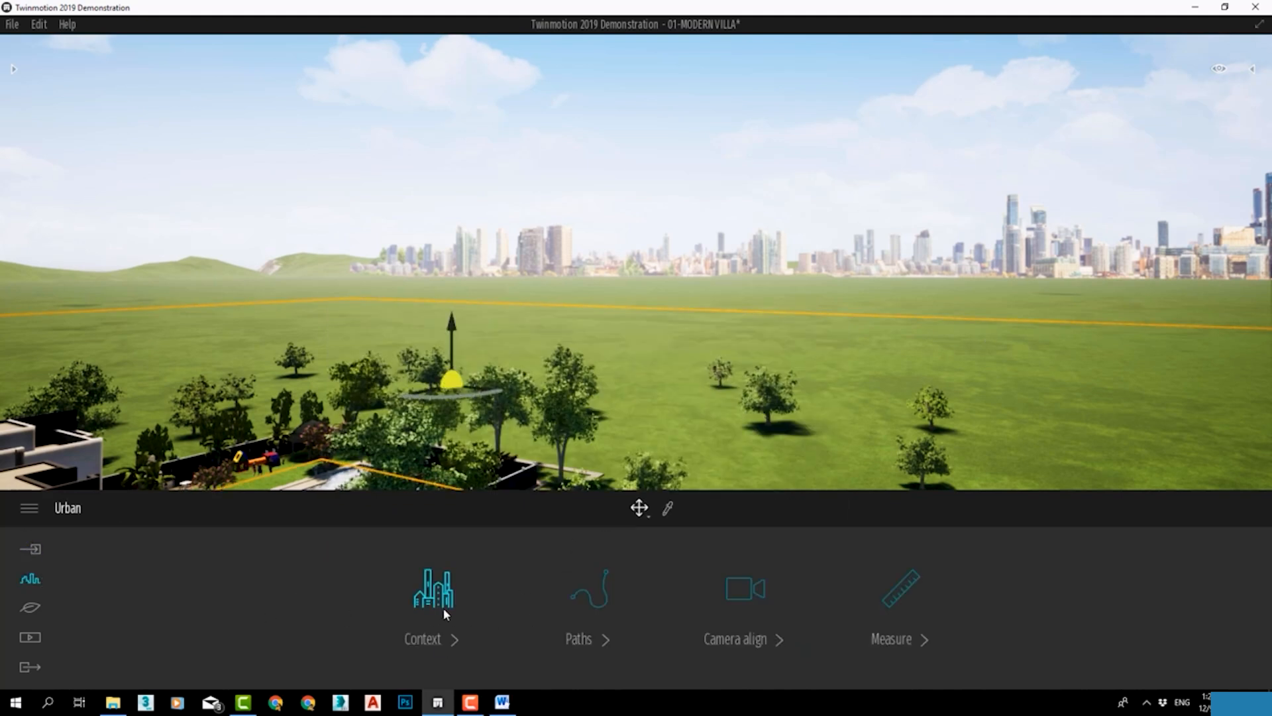
{"action": "left_click", "coordinate": [443, 607]}
{"action": "left_click", "coordinate": [576, 584]}
{"action": "left_click", "coordinate": [584, 600]}
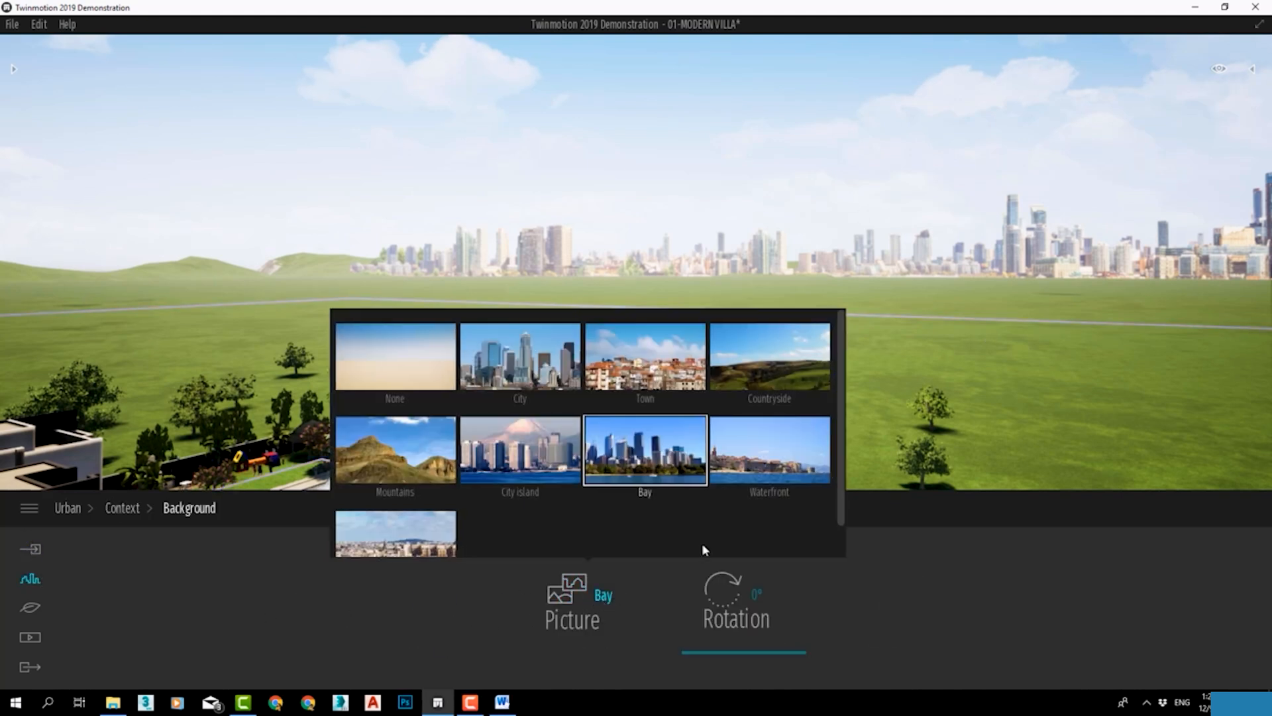
{"action": "left_click", "coordinate": [768, 451]}
{"action": "right_click_drag", "start_coordinate": [636, 265], "coordinate": [1240, 277]}
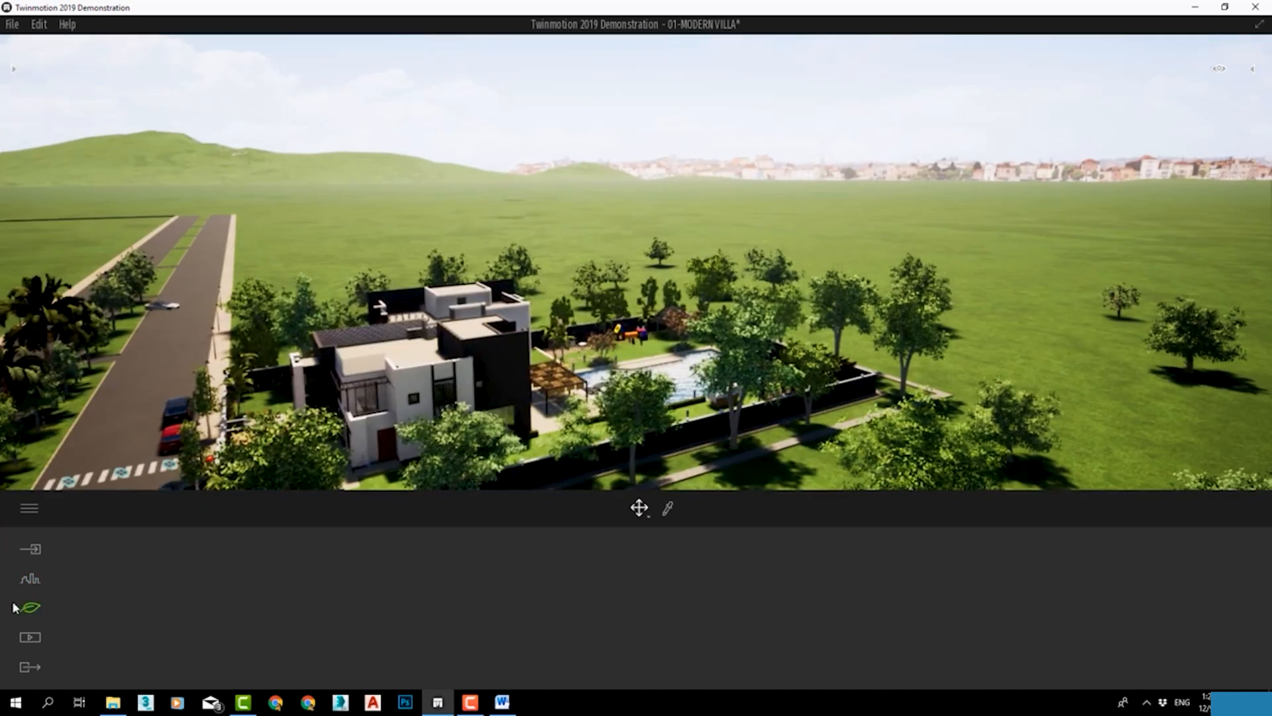
Set the background picture to City.
{"action": "left_click", "coordinate": [610, 591]}
{"action": "left_click", "coordinate": [610, 591]}
{"action": "left_click", "coordinate": [415, 520]}
{"action": "right_click_drag", "start_coordinate": [636, 265], "coordinate": [702, 265]}
{"action": "left_click", "coordinate": [610, 591]}
{"action": "left_click", "coordinate": [530, 331]}
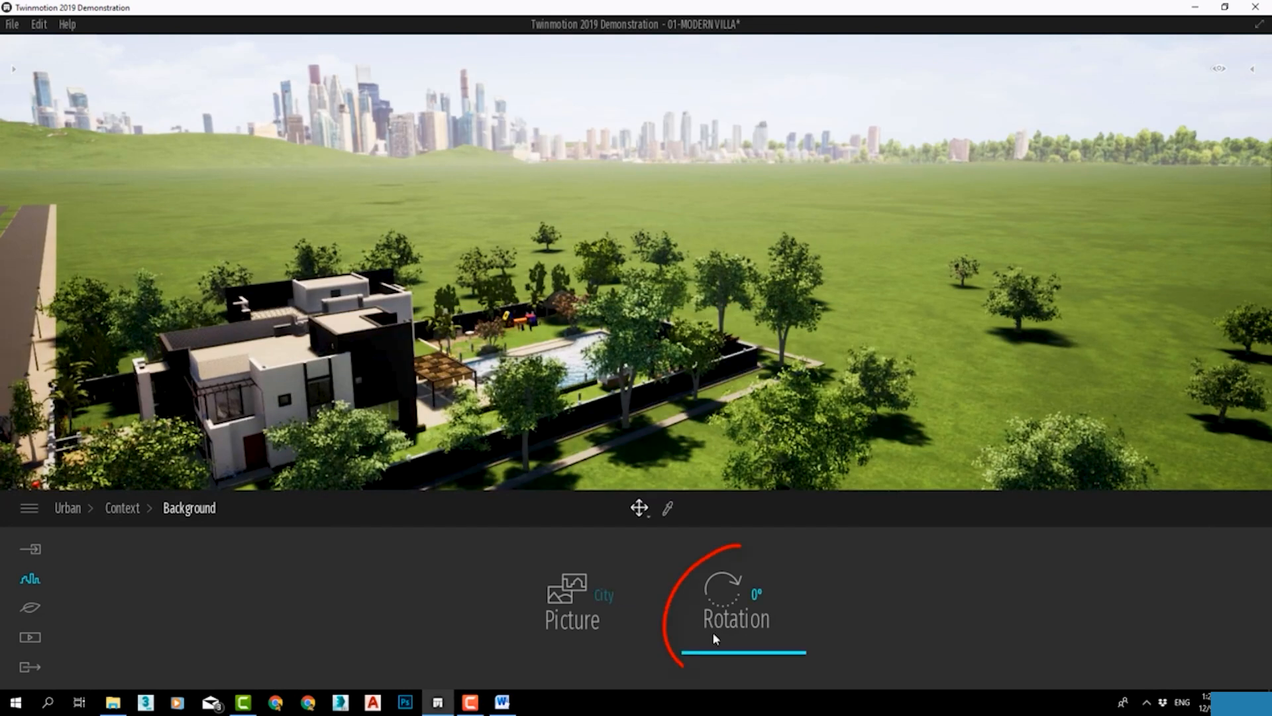
Rotate the City background picture to 57°.
{"action": "left_click_drag", "start_coordinate": [711, 656], "coordinate": [712, 635]}
{"action": "scroll", "coordinate": [503, 306], "scroll_direction": "up", "scroll_amount": 5}
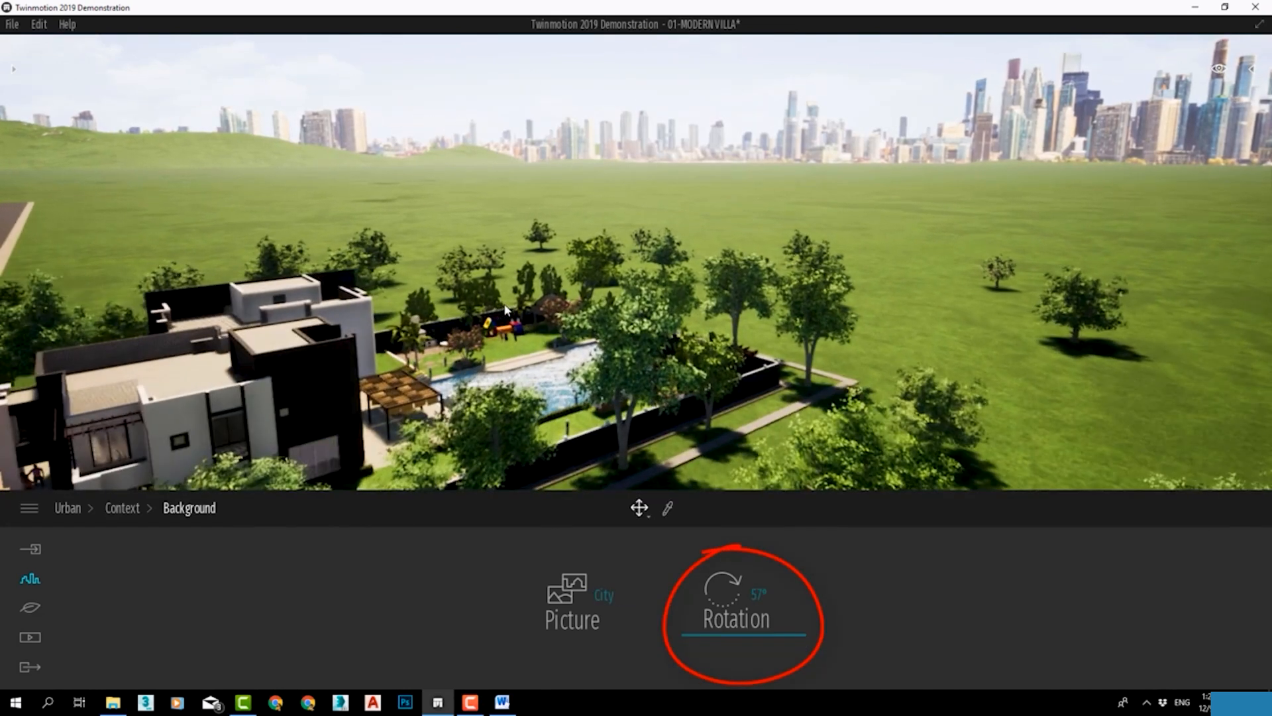
{"action": "scroll", "coordinate": [505, 309], "scroll_direction": "up", "scroll_amount": 8}
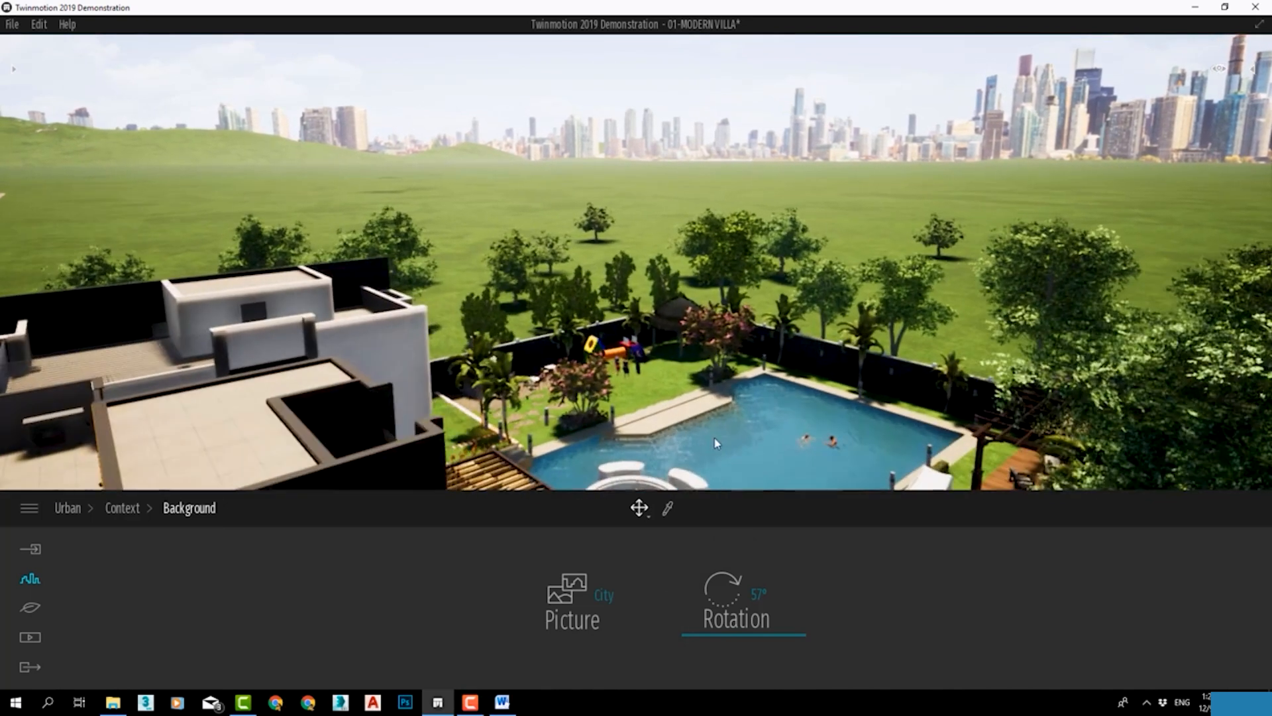
Change the background picture to City island and set its rotation to 316°.
{"action": "left_click", "coordinate": [615, 581]}
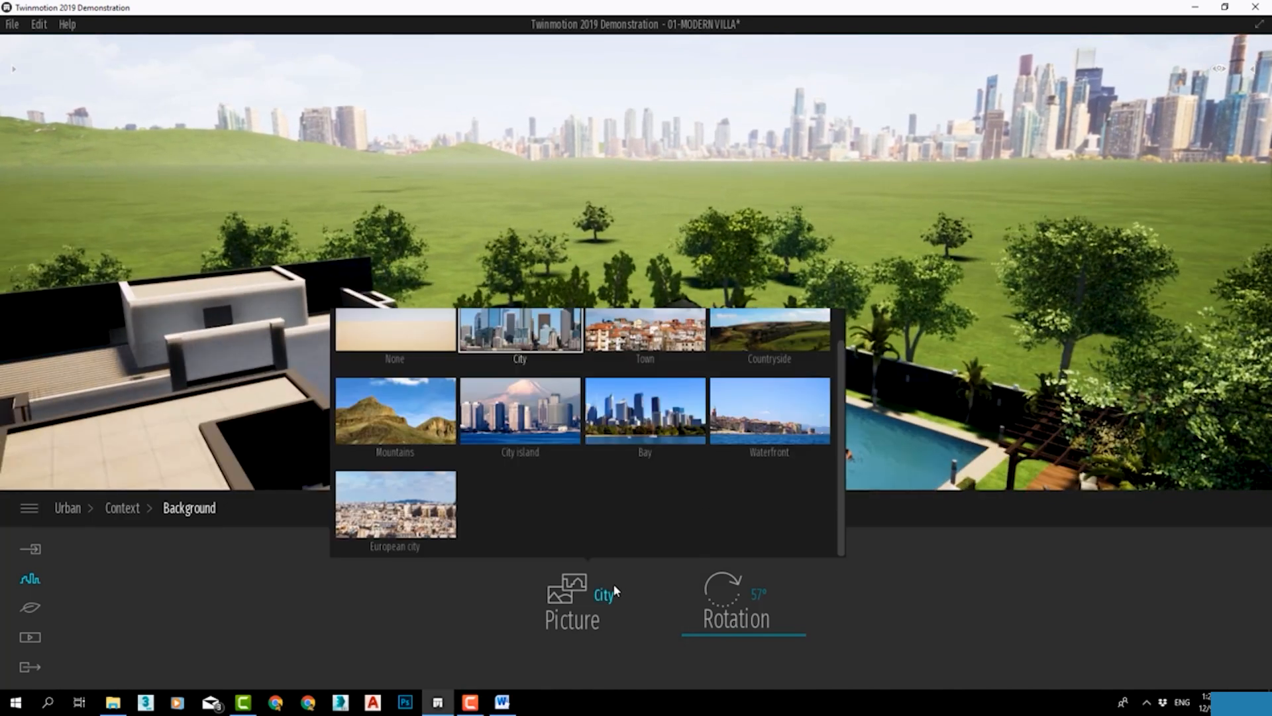
{"action": "left_click", "coordinate": [520, 424]}
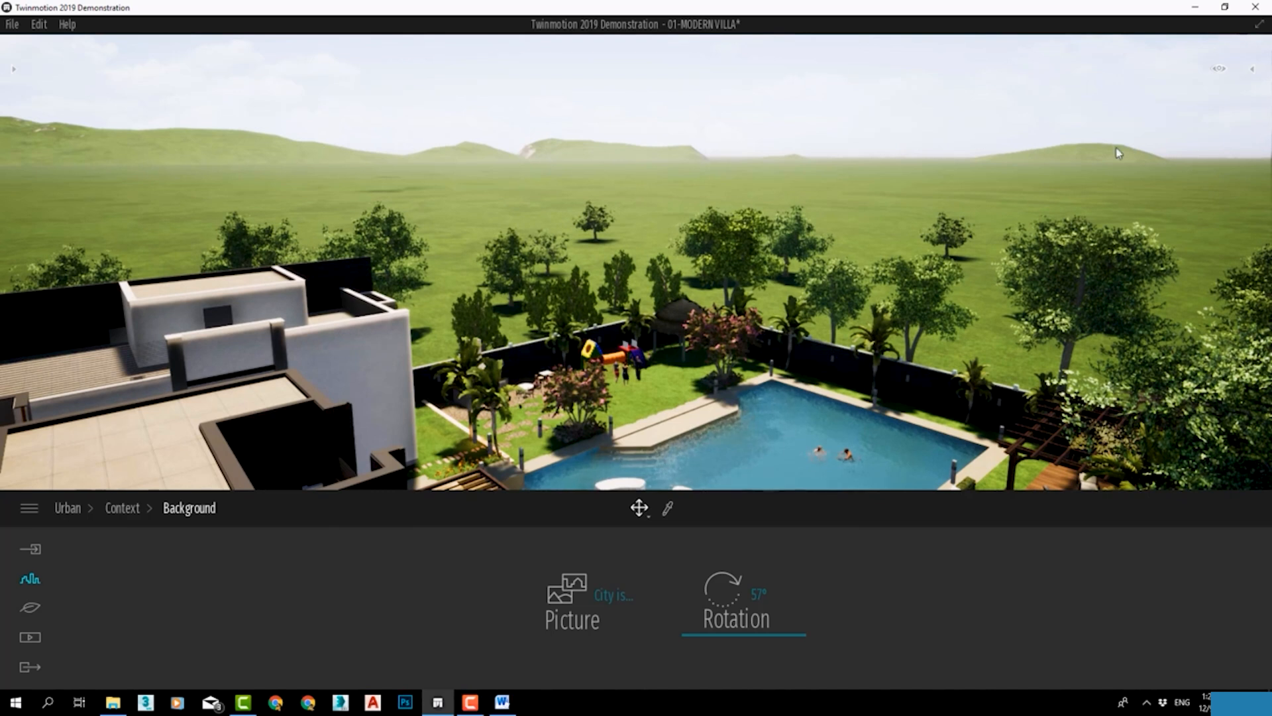
{"action": "left_click_drag", "start_coordinate": [713, 596], "coordinate": [743, 554]}
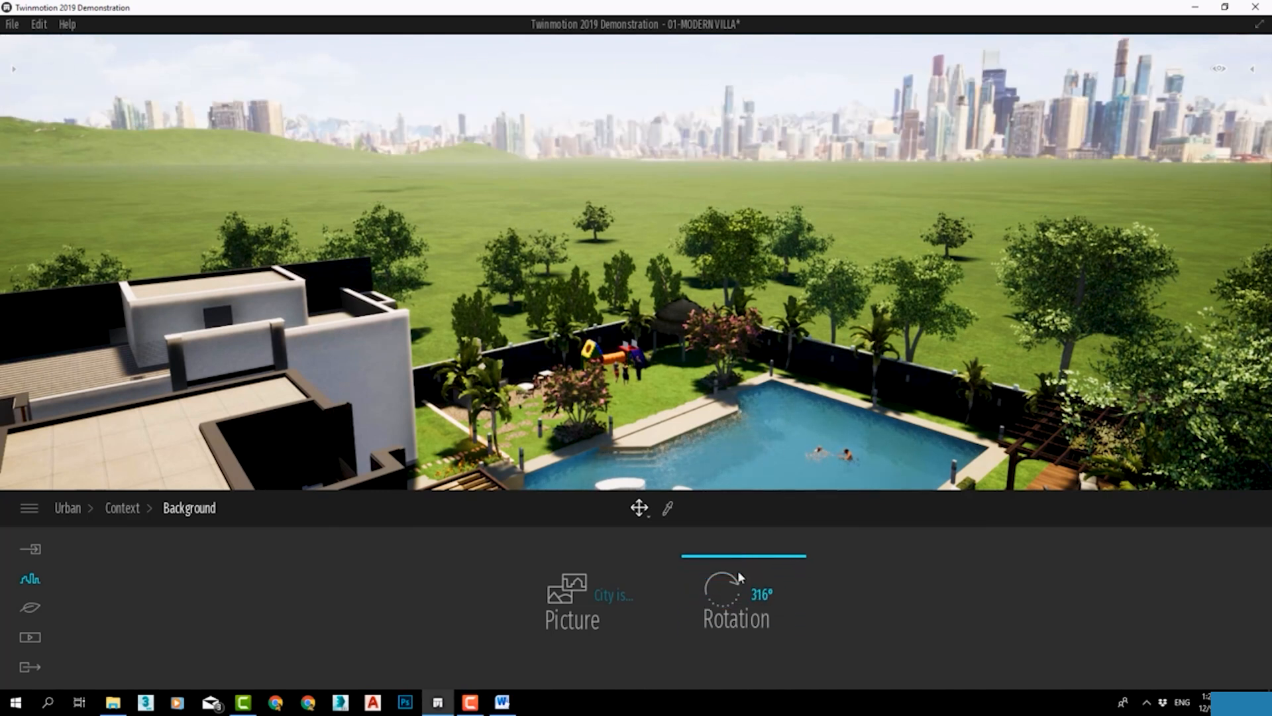
Switch the background picture to Town and leave the background settings.
{"action": "left_click", "coordinate": [595, 617]}
{"action": "left_click", "coordinate": [653, 361]}
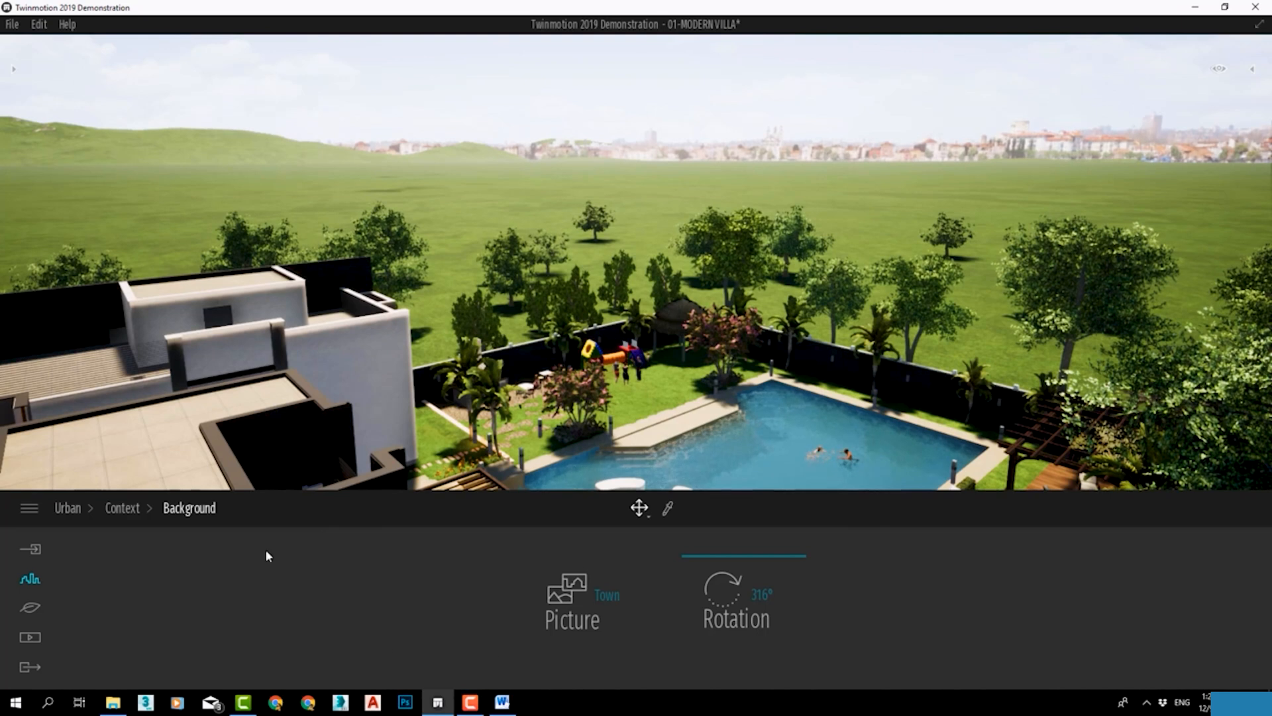
{"action": "left_click", "coordinate": [123, 507]}
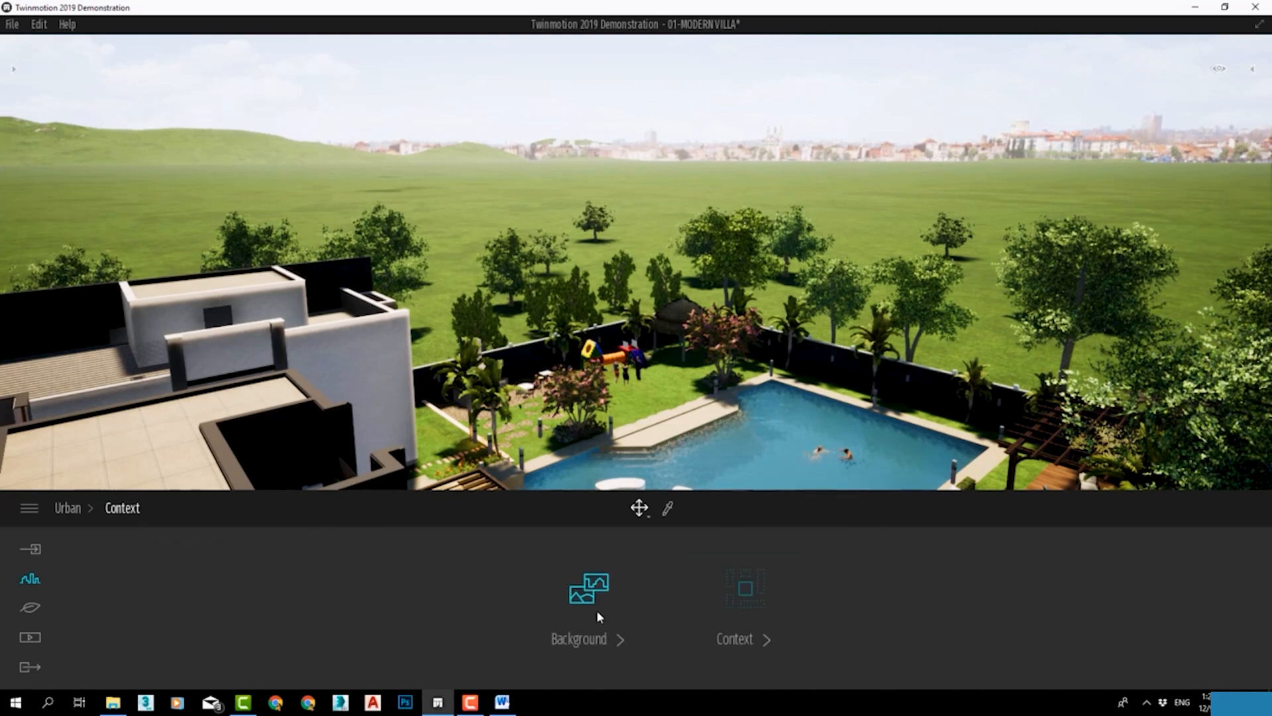
Open the urban context map and search it for Egypt.
{"action": "left_click", "coordinate": [742, 597]}
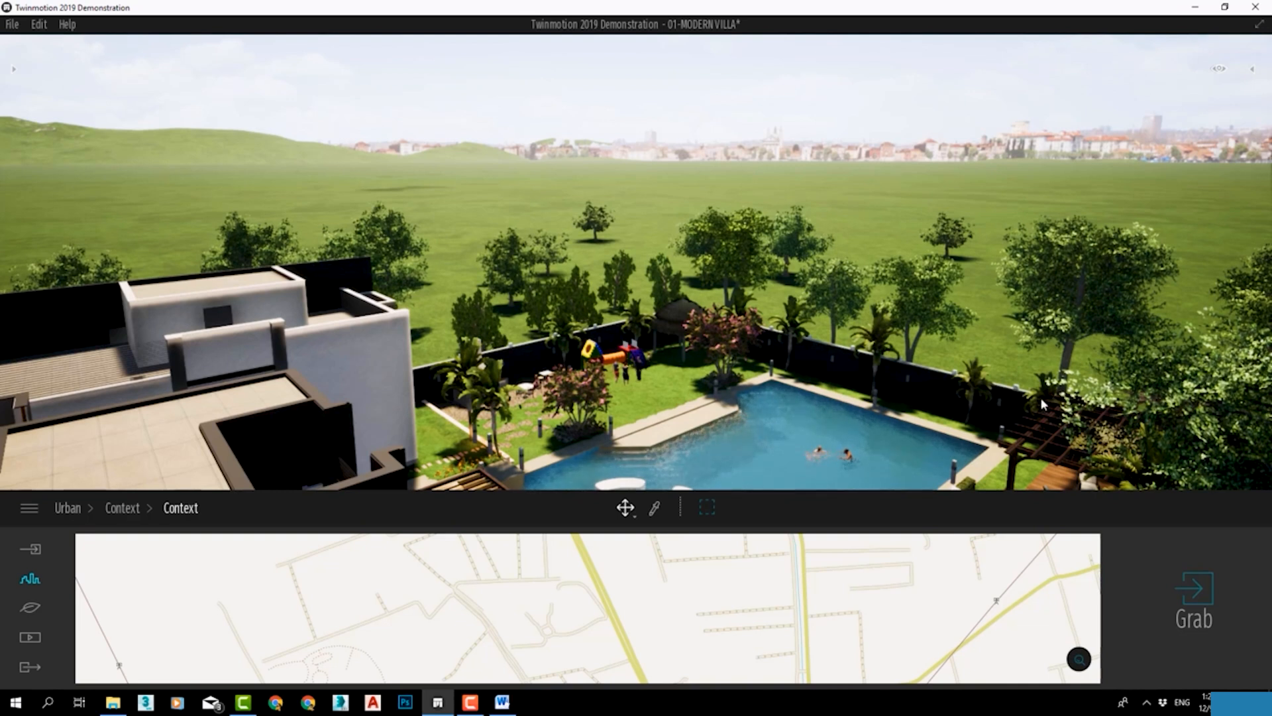
{"action": "scroll", "coordinate": [730, 407], "scroll_direction": "down", "scroll_amount": 3}
{"action": "right_click_drag", "start_coordinate": [730, 407], "coordinate": [692, 481]}
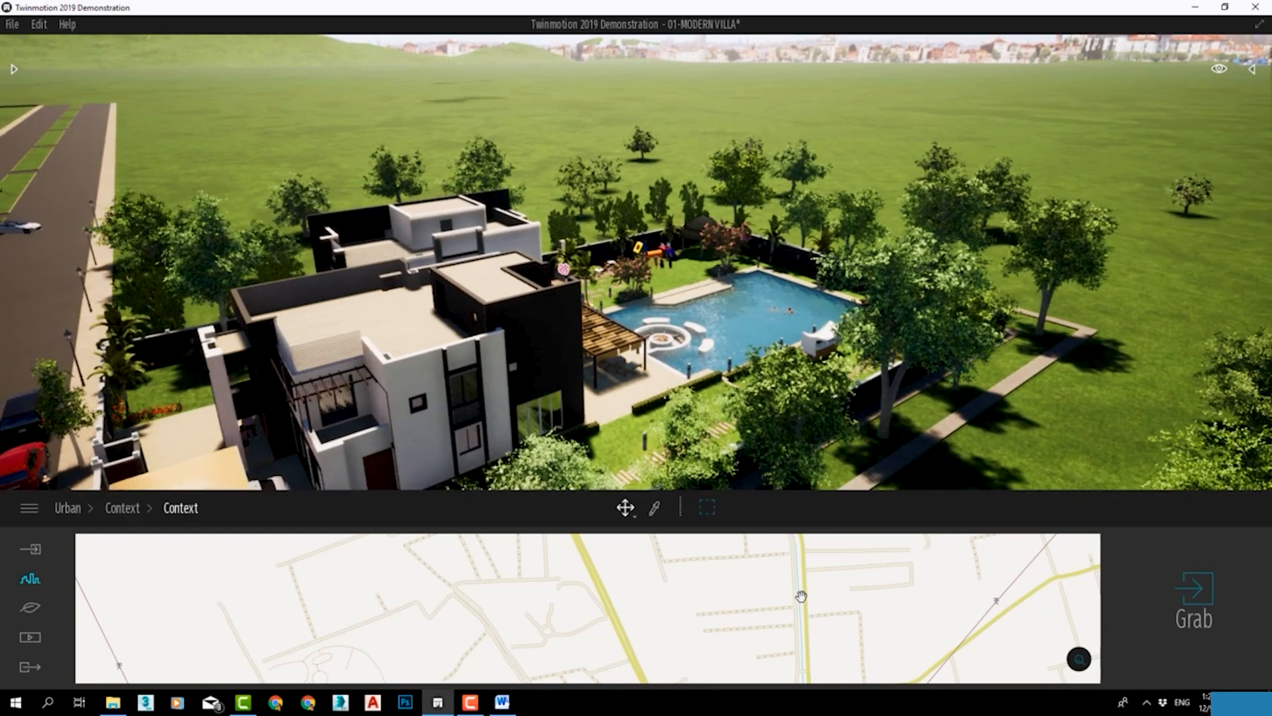
{"action": "scroll", "coordinate": [802, 593], "scroll_direction": "down", "scroll_amount": 3}
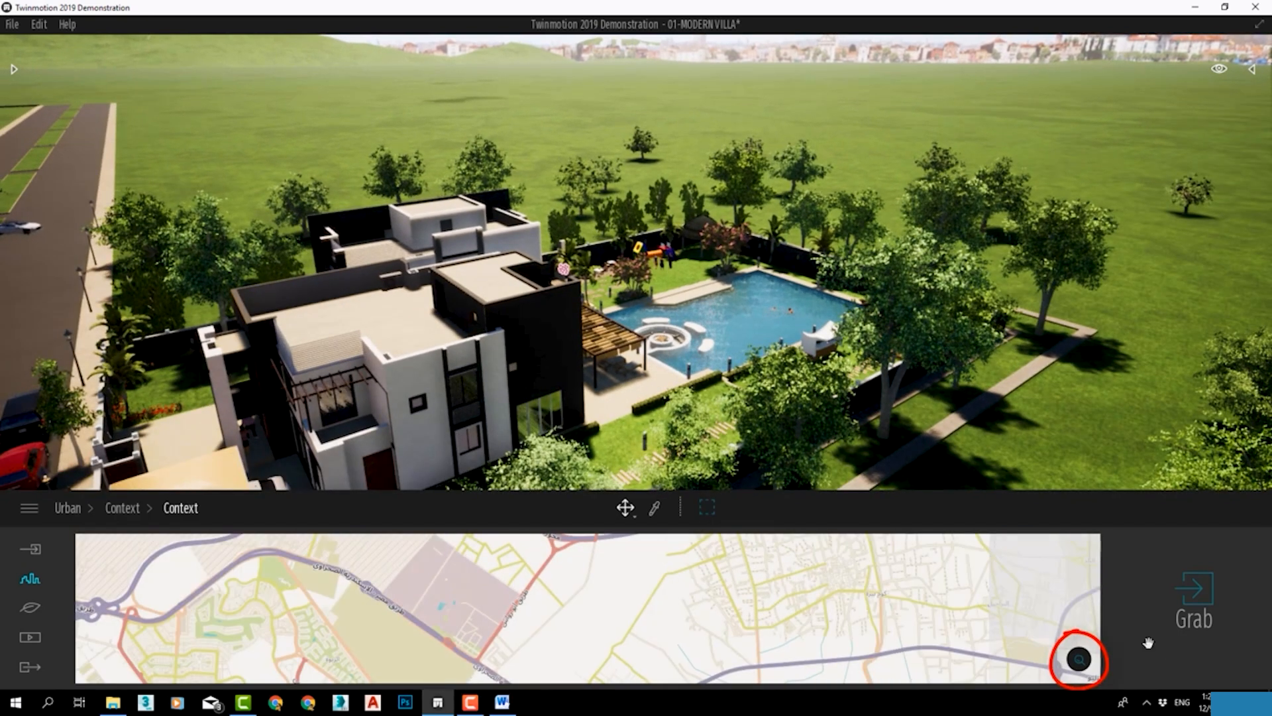
{"action": "left_click", "coordinate": [1079, 660]}
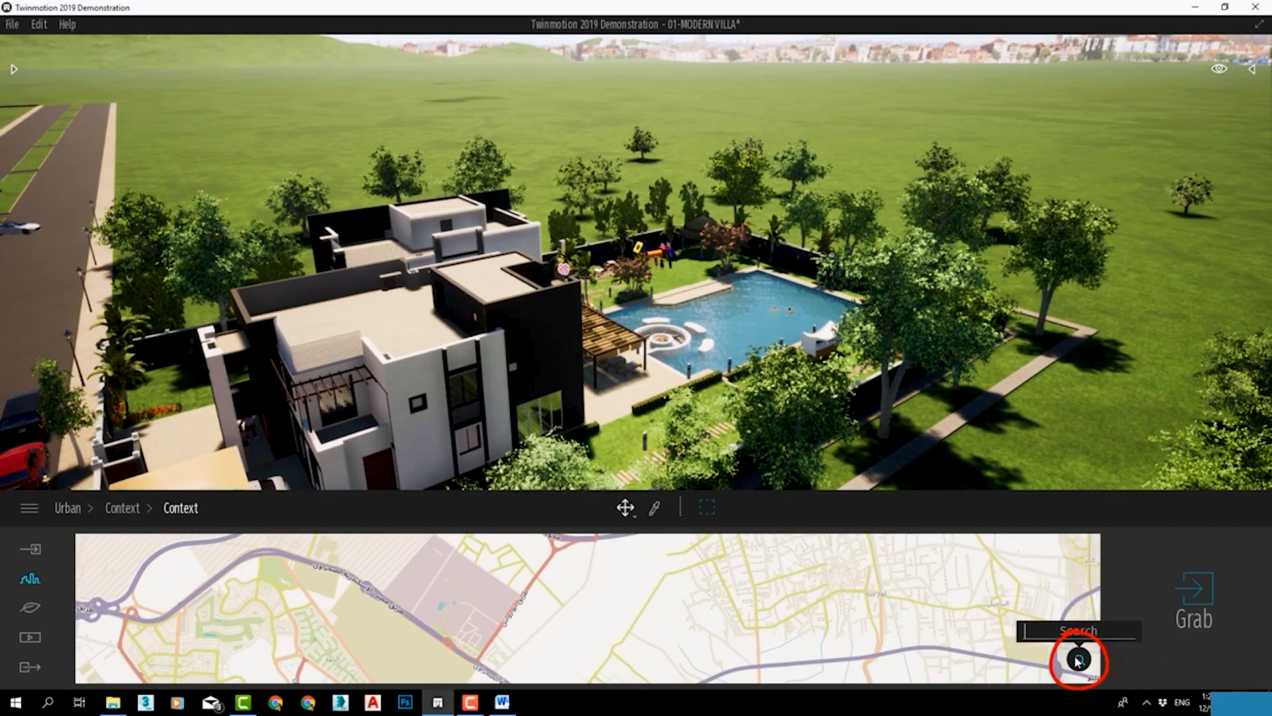
{"action": "type", "text": "egypt"}
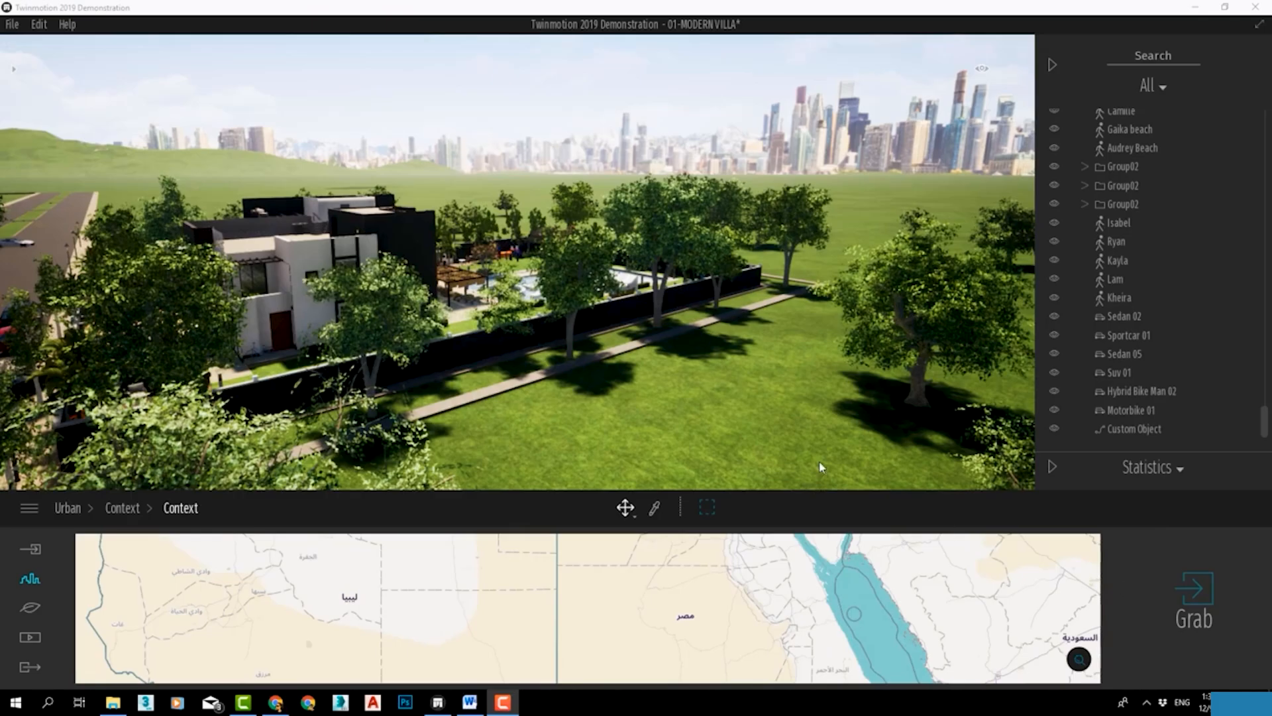
Frame an area of central Cairo between the two Nile branches on the map with the Grab tool.
{"action": "left_click_drag", "start_coordinate": [768, 543], "coordinate": [764, 659]}
{"action": "scroll", "coordinate": [754, 554], "scroll_direction": "up", "scroll_amount": 2}
{"action": "left_click_drag", "start_coordinate": [772, 566], "coordinate": [776, 589]}
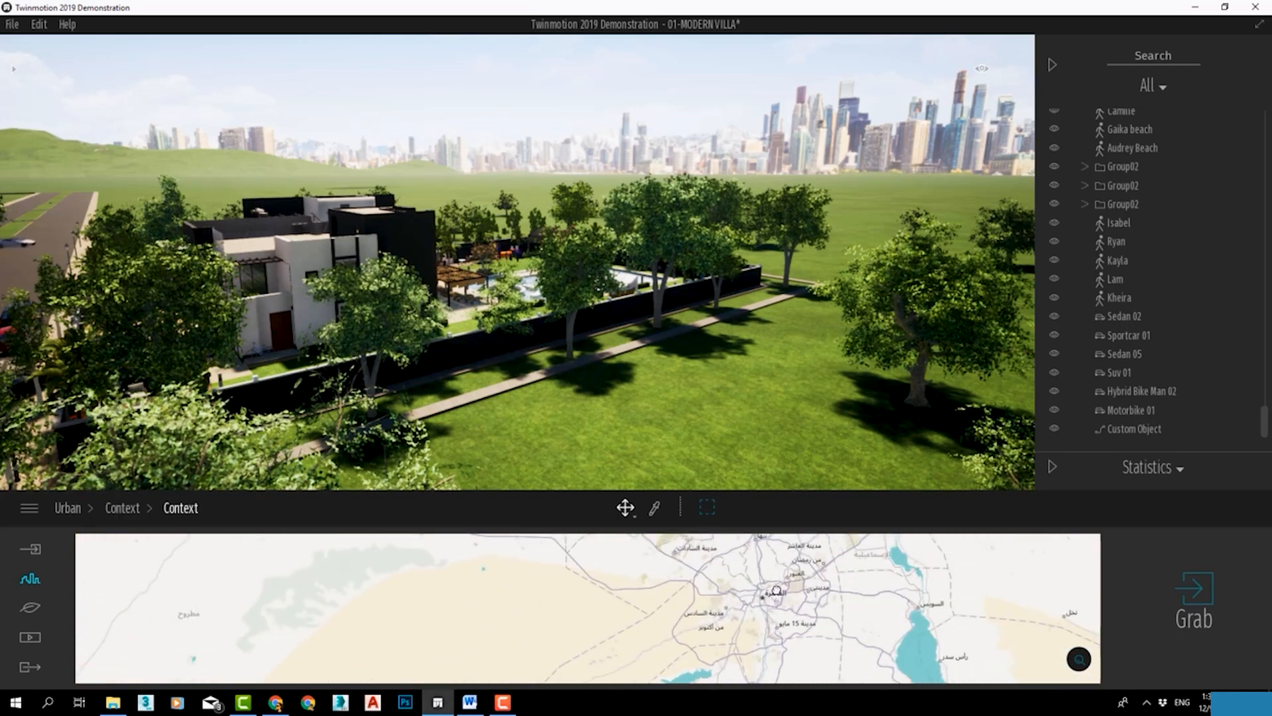
{"action": "scroll", "coordinate": [773, 588], "scroll_direction": "up", "scroll_amount": 3}
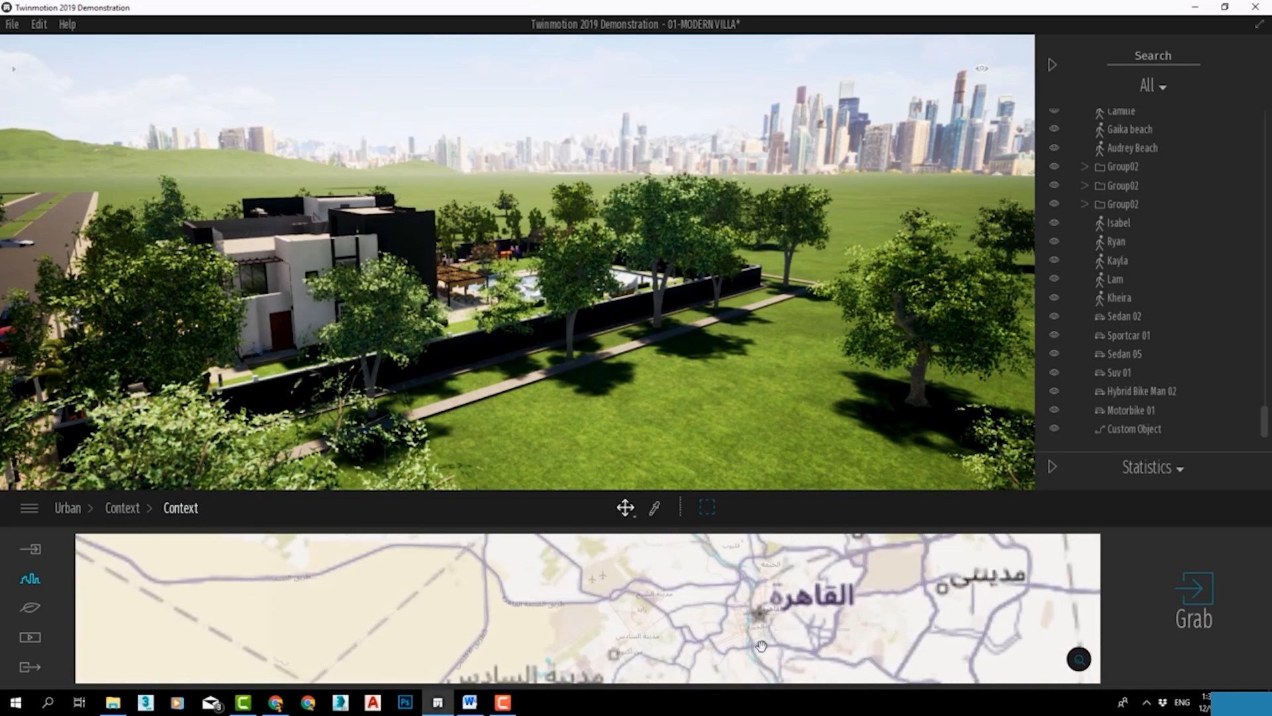
{"action": "scroll", "coordinate": [760, 646], "scroll_direction": "up", "scroll_amount": 3}
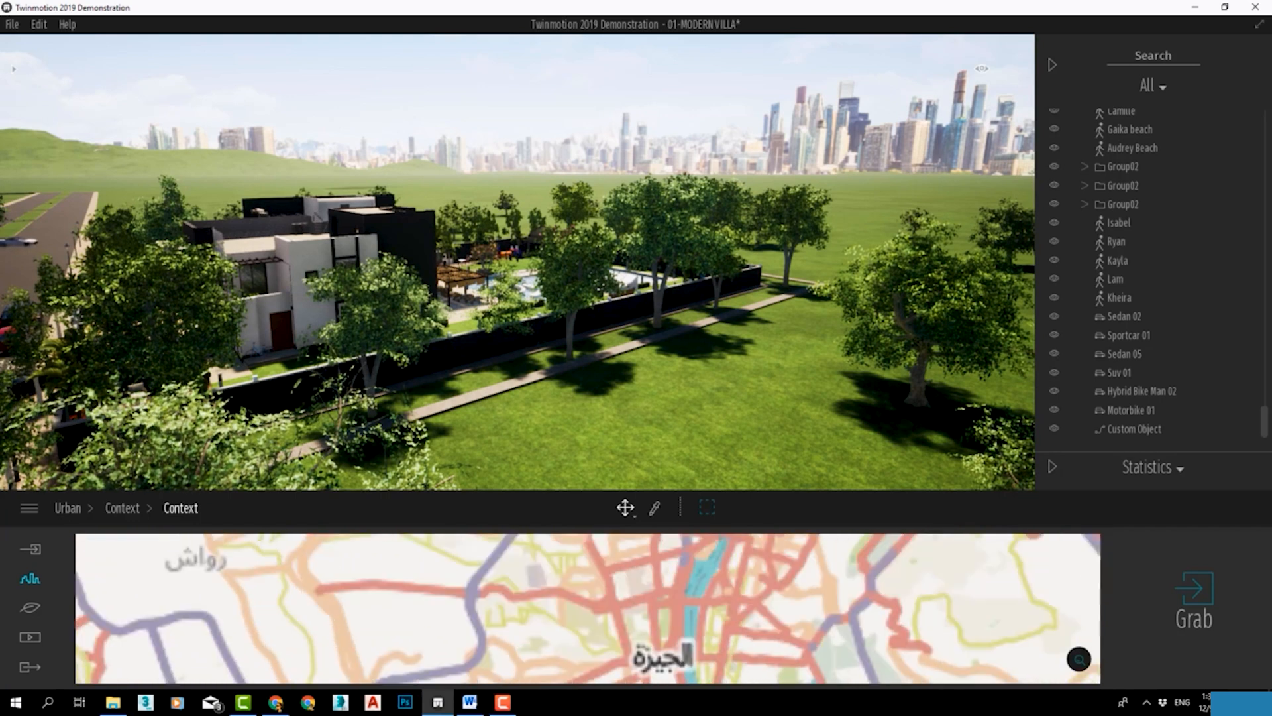
{"action": "scroll", "coordinate": [745, 593], "scroll_direction": "up", "scroll_amount": 2}
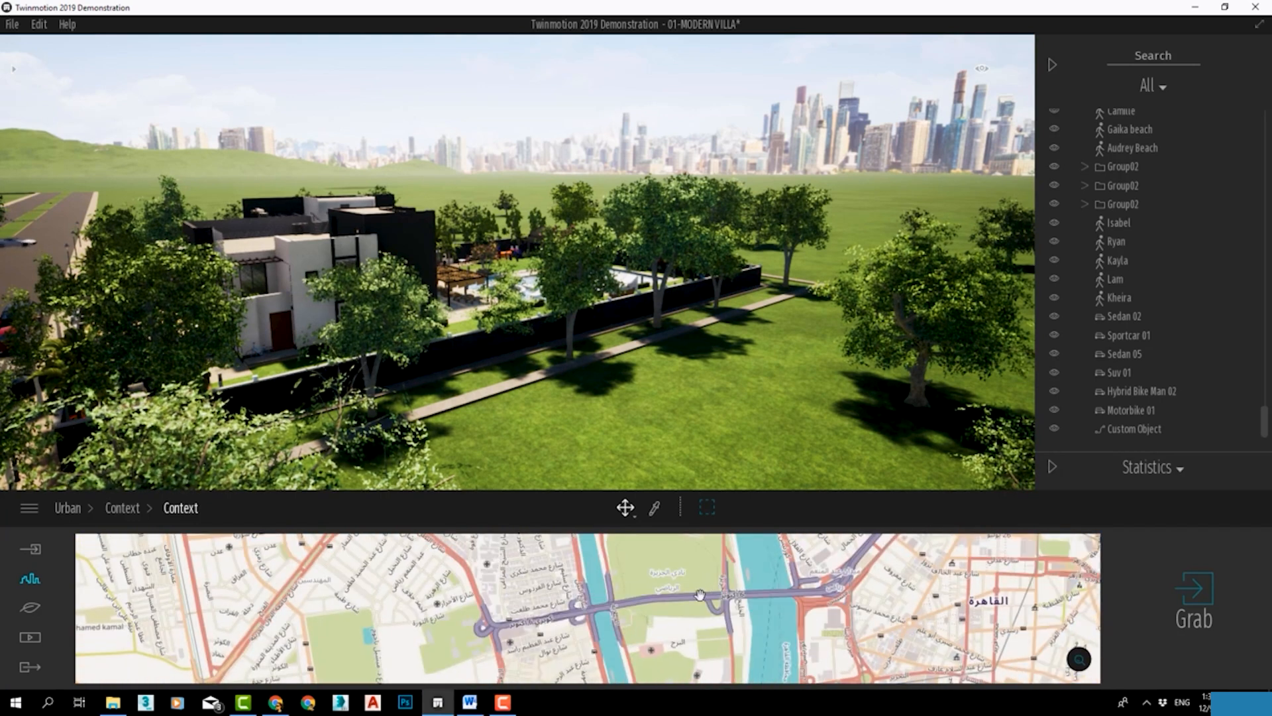
{"action": "scroll", "coordinate": [728, 619], "scroll_direction": "down", "scroll_amount": 1}
{"action": "scroll", "coordinate": [728, 619], "scroll_direction": "down", "scroll_amount": 1}
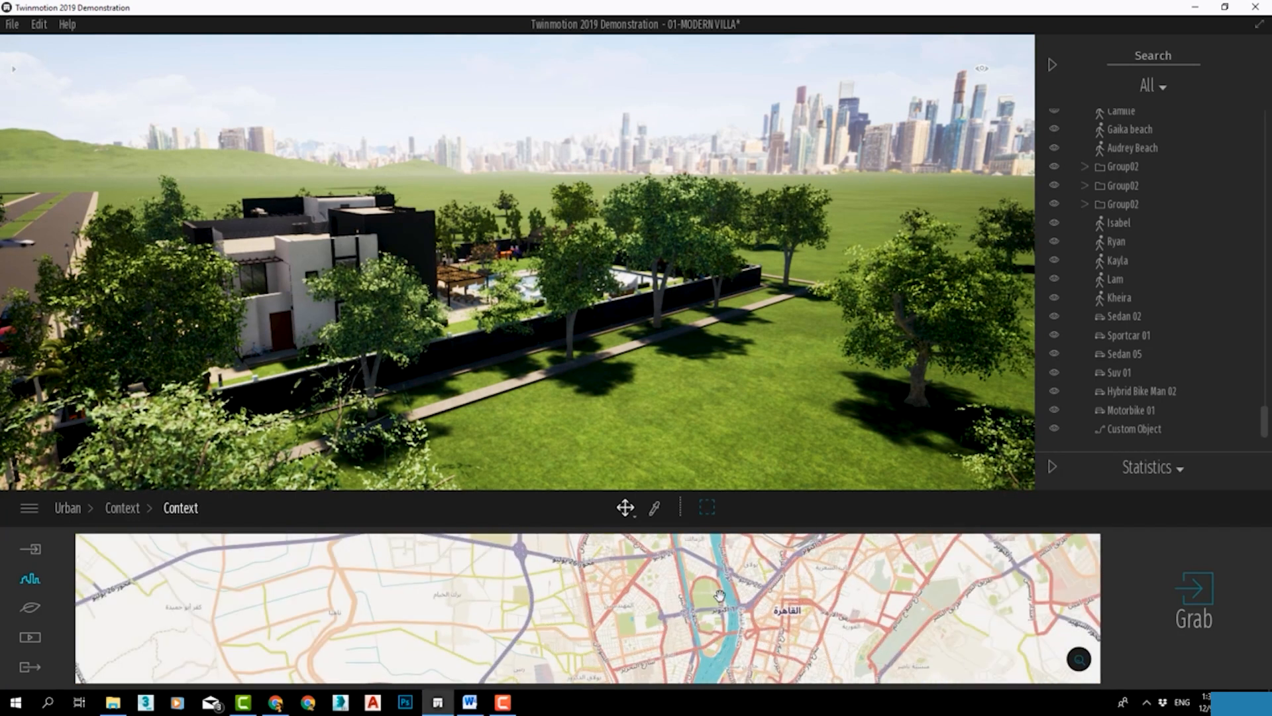
{"action": "left_click", "coordinate": [707, 508]}
{"action": "scroll", "coordinate": [610, 633], "scroll_direction": "up", "scroll_amount": 3}
{"action": "left_click_drag", "start_coordinate": [653, 576], "coordinate": [662, 567]}
{"action": "left_click_drag", "start_coordinate": [627, 606], "coordinate": [617, 608]}
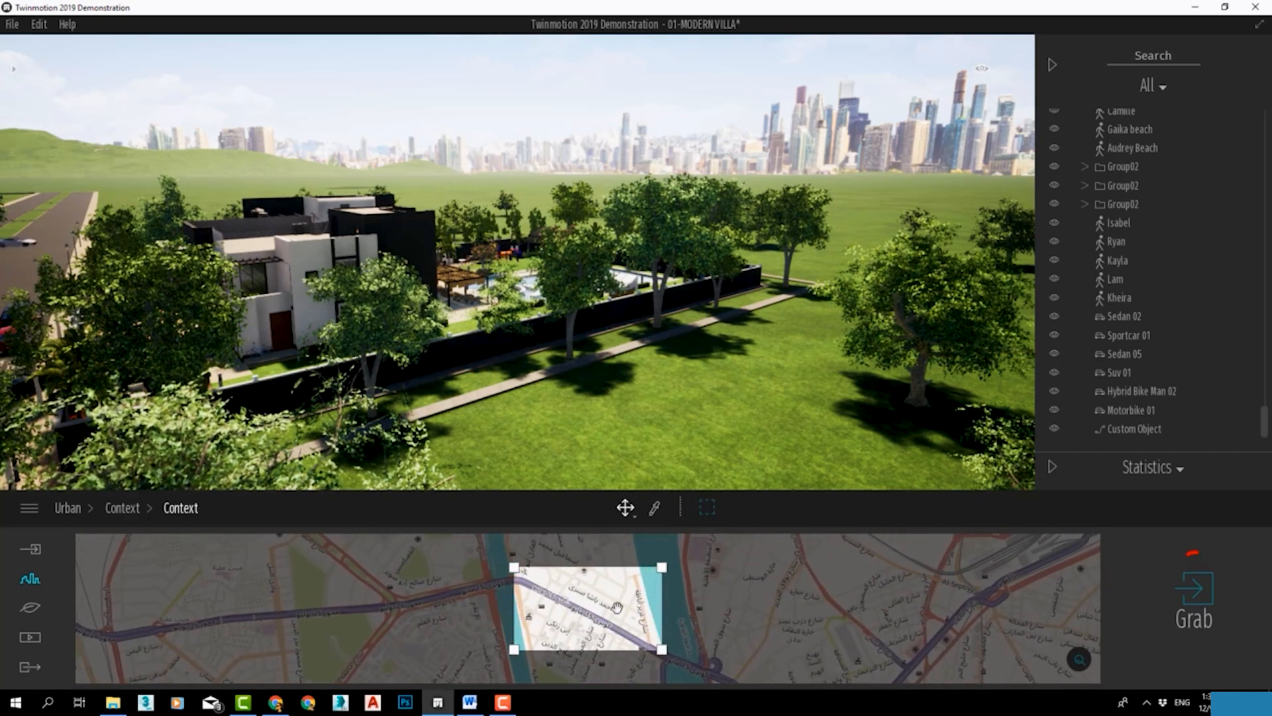
Grab the framed Cairo area to bring its roads and buildings into the scene around the villa.
{"action": "left_click", "coordinate": [1190, 593]}
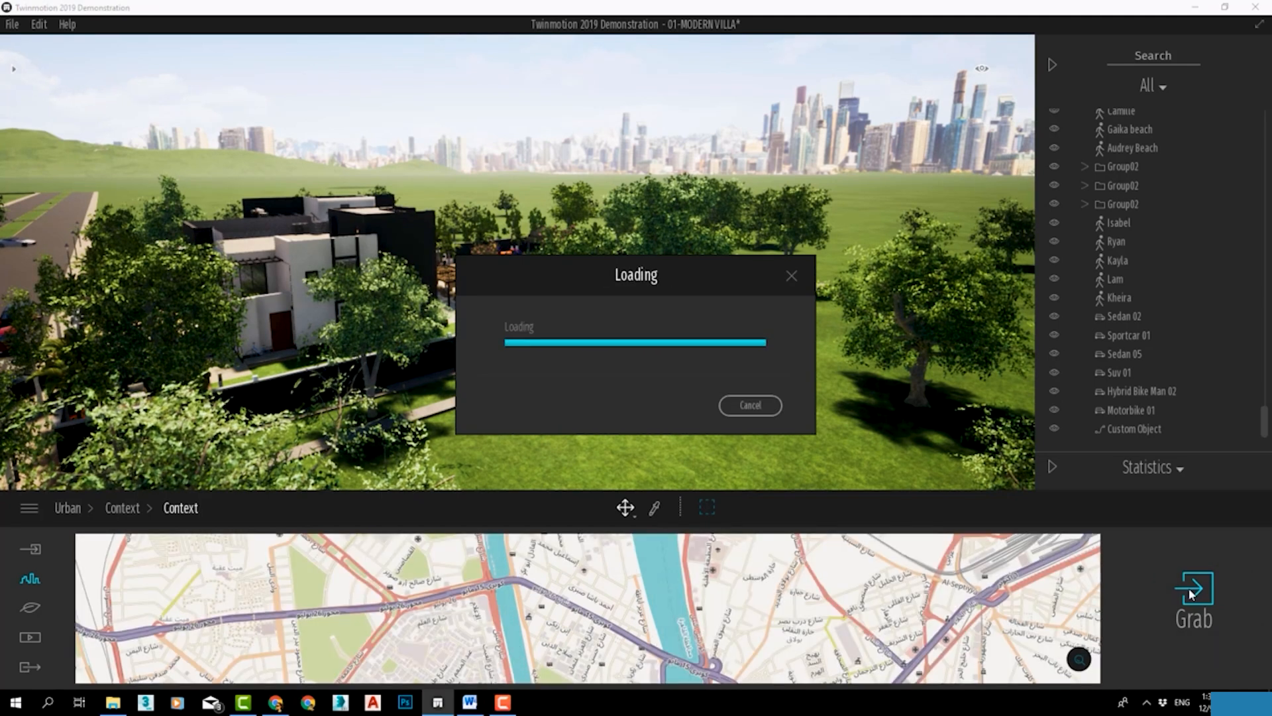
{"action": "scroll", "coordinate": [744, 313], "scroll_direction": "down", "scroll_amount": 5}
{"action": "right_click_drag", "start_coordinate": [744, 313], "coordinate": [786, 247]}
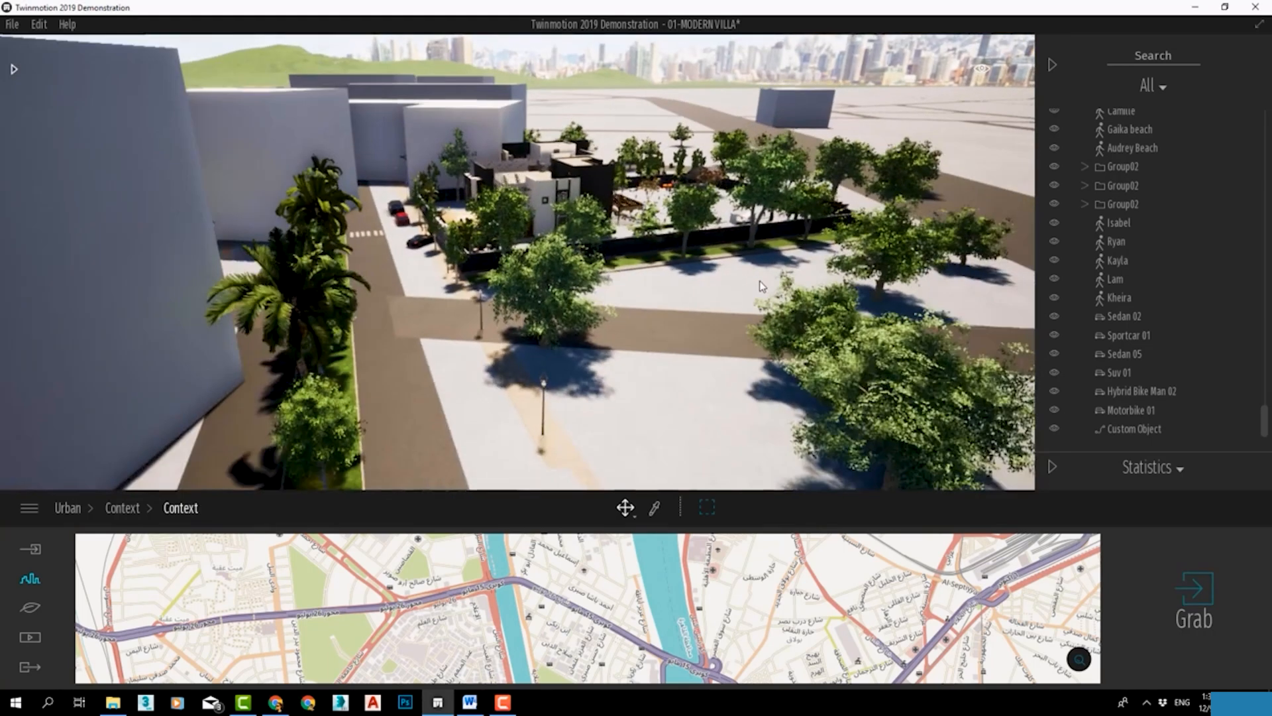
{"action": "scroll", "coordinate": [786, 247], "scroll_direction": "down", "scroll_amount": 5}
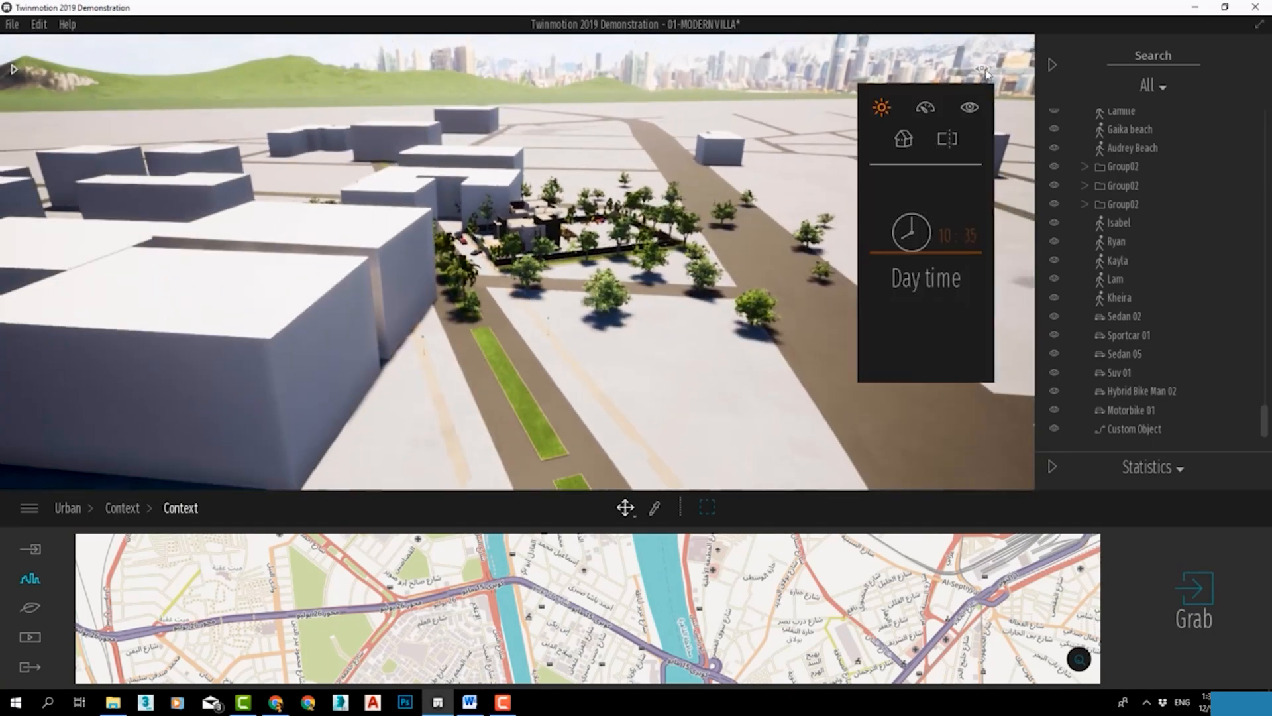
Hide the scene object list and remove the grabbed context's white ground surface around the villa.
{"action": "left_click", "coordinate": [1053, 64]}
{"action": "scroll", "coordinate": [944, 185], "scroll_direction": "down", "scroll_amount": 5}
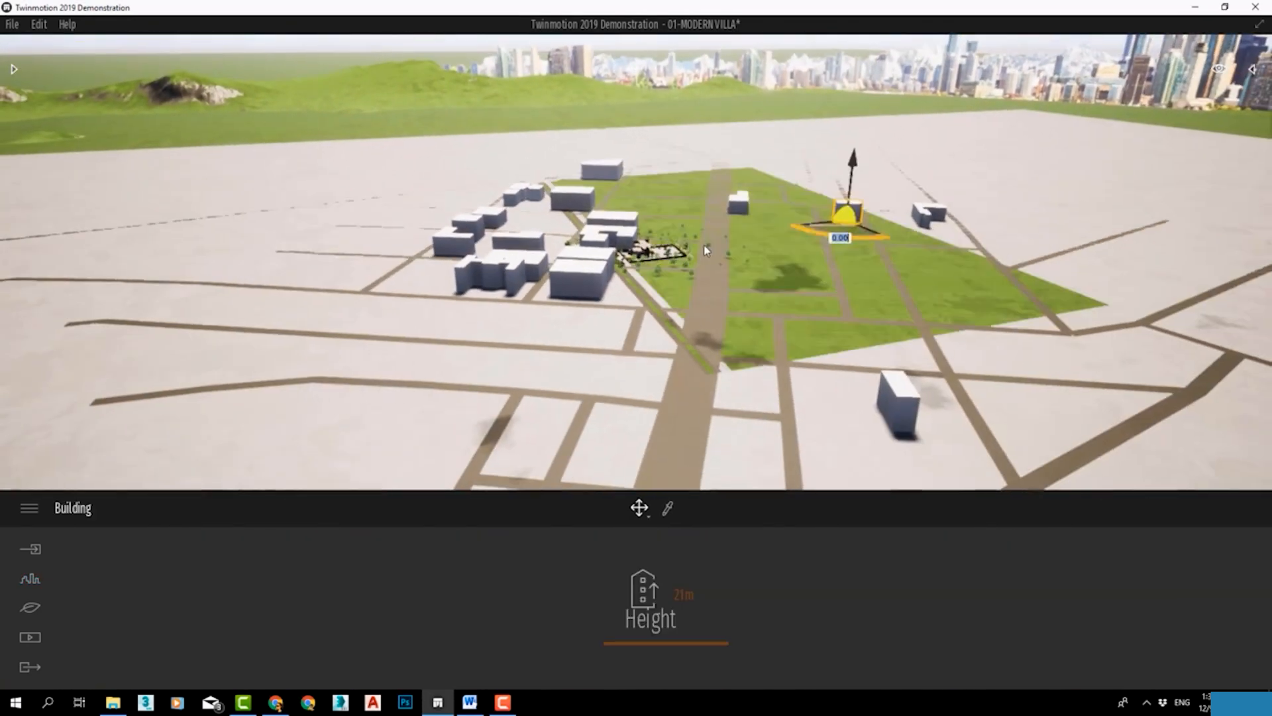
{"action": "scroll", "coordinate": [662, 208], "scroll_direction": "up", "scroll_amount": 5}
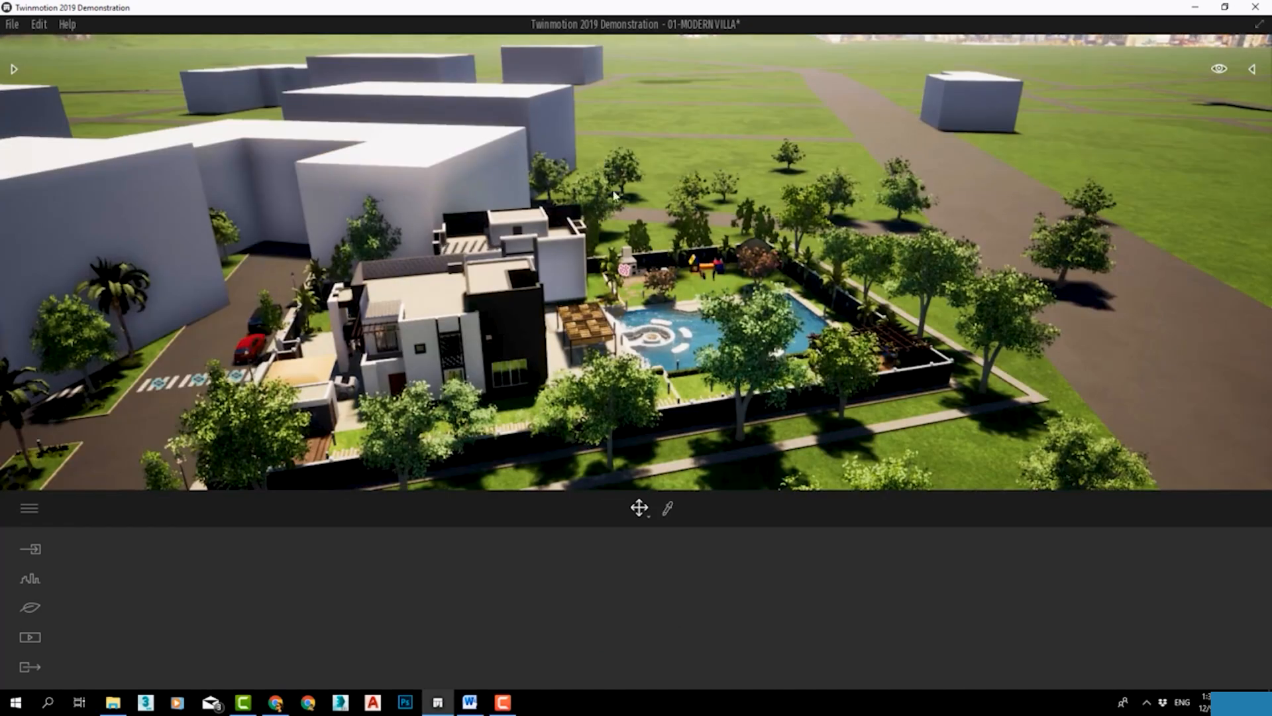
{"action": "left_click", "coordinate": [407, 197]}
{"action": "key", "text": "Escape"}
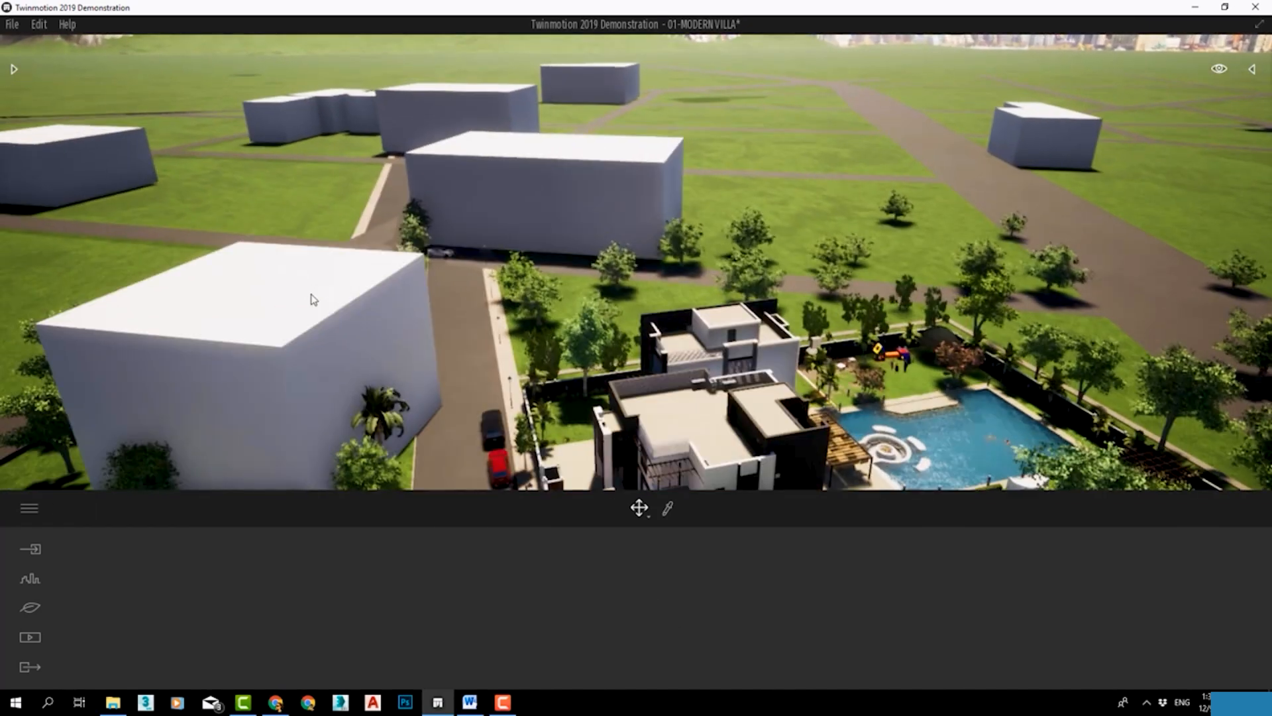
Select a grabbed building near the villa and browse the Wall coverings materials in the library.
{"action": "left_click", "coordinate": [502, 228]}
{"action": "left_click_drag", "start_coordinate": [502, 229], "coordinate": [666, 225]}
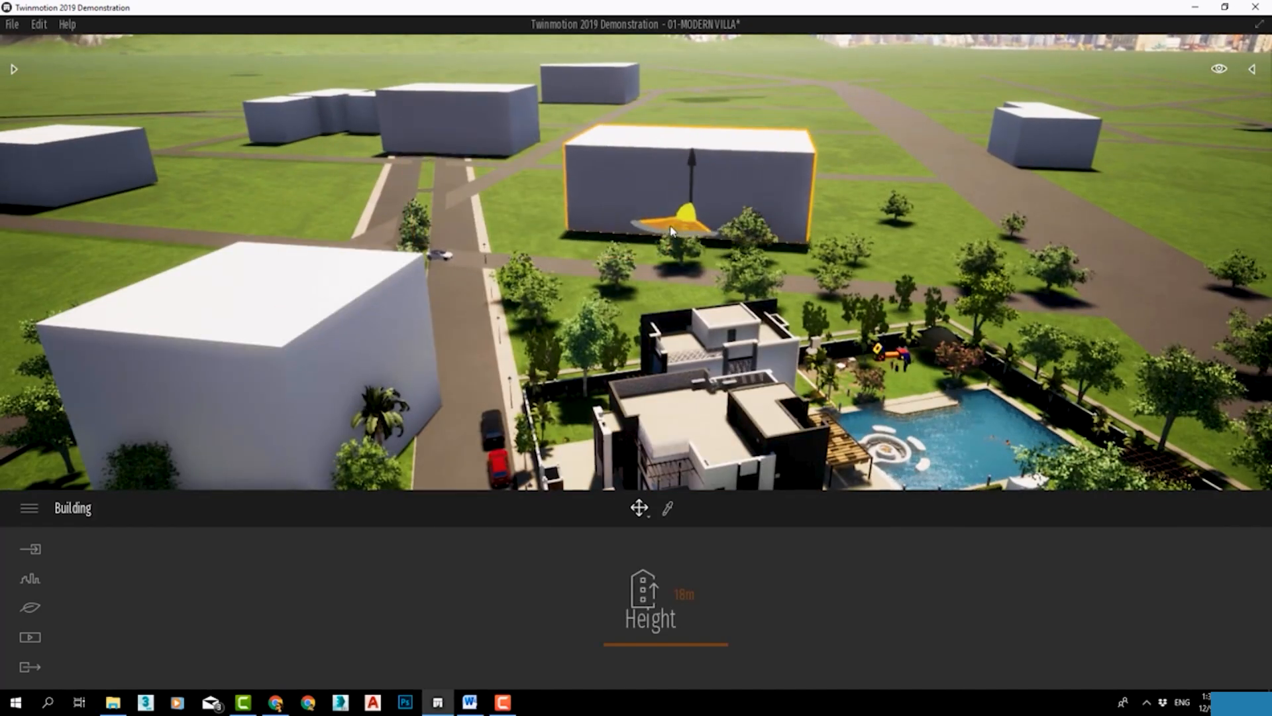
{"action": "left_click", "coordinate": [13, 66]}
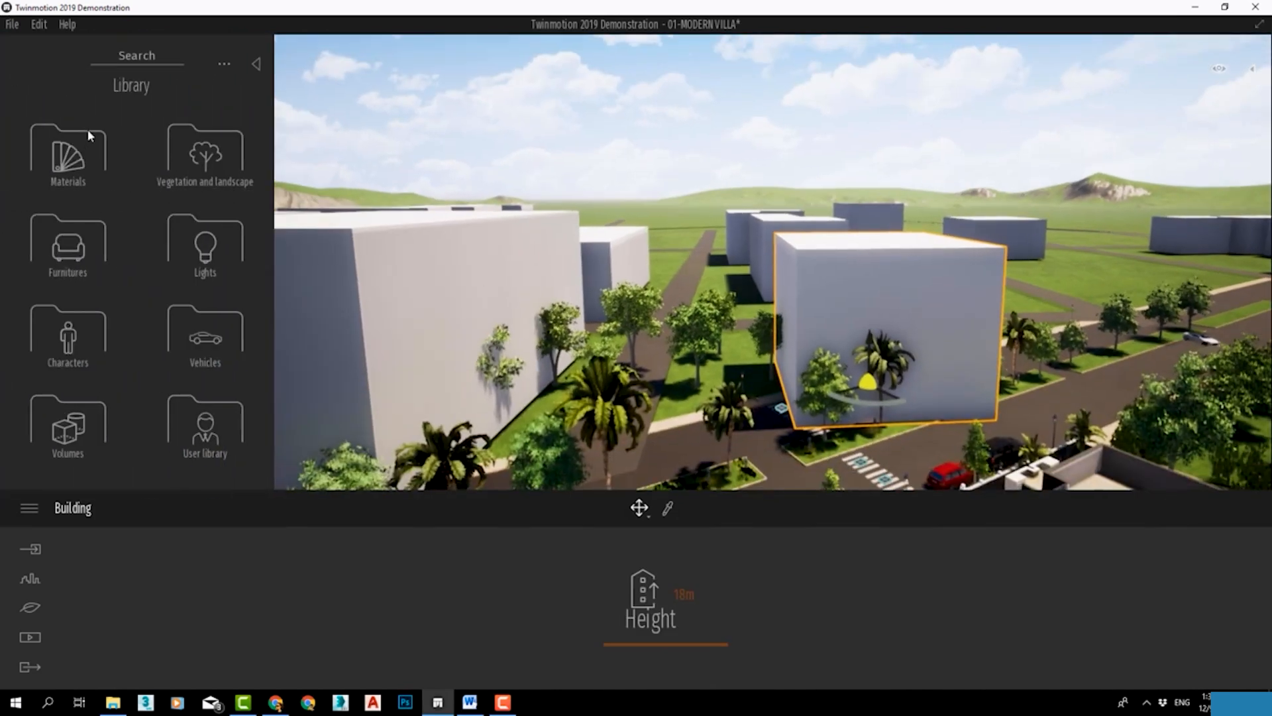
{"action": "left_click", "coordinate": [88, 129]}
{"action": "left_click", "coordinate": [199, 142]}
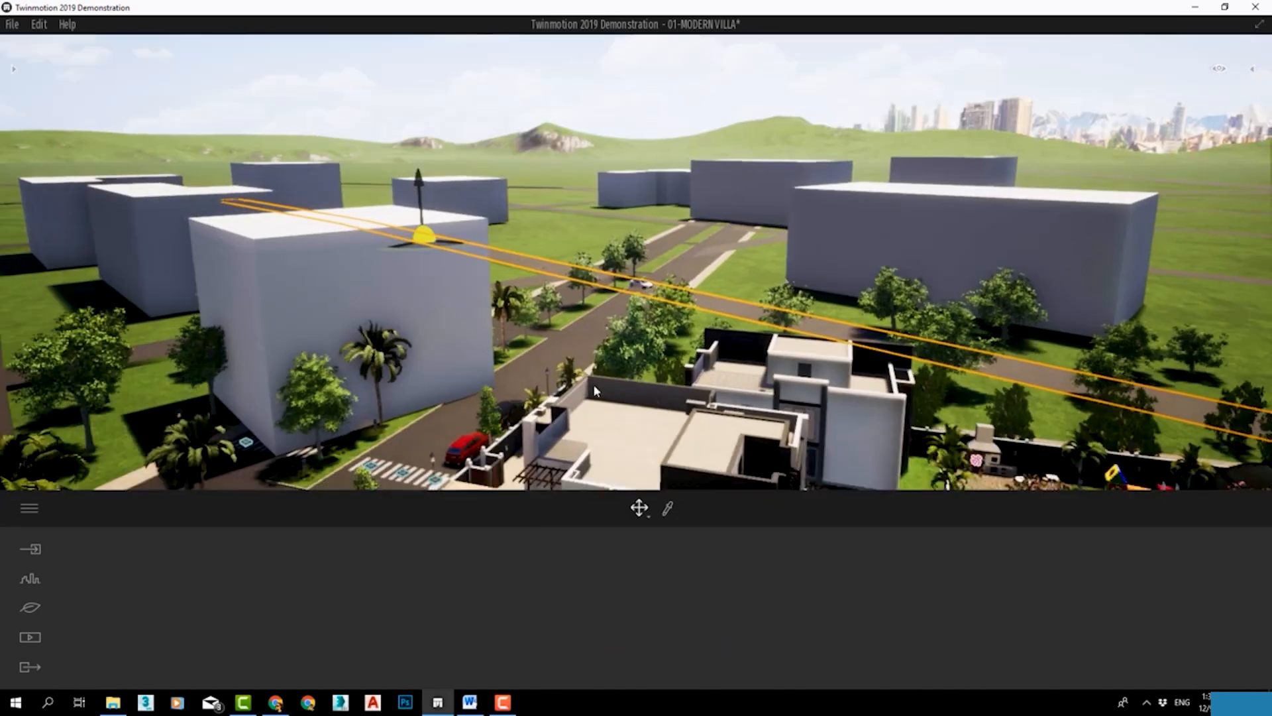
Examine the grabbed buildings and roads around the villa from several distances and angles.
{"action": "scroll", "coordinate": [594, 384], "scroll_direction": "down", "scroll_amount": 3}
{"action": "scroll", "coordinate": [570, 335], "scroll_direction": "down", "scroll_amount": 6}
{"action": "scroll", "coordinate": [572, 341], "scroll_direction": "down", "scroll_amount": 4}
{"action": "right_click_drag", "start_coordinate": [522, 349], "coordinate": [398, 320]}
{"action": "scroll", "coordinate": [398, 321], "scroll_direction": "up", "scroll_amount": 4}
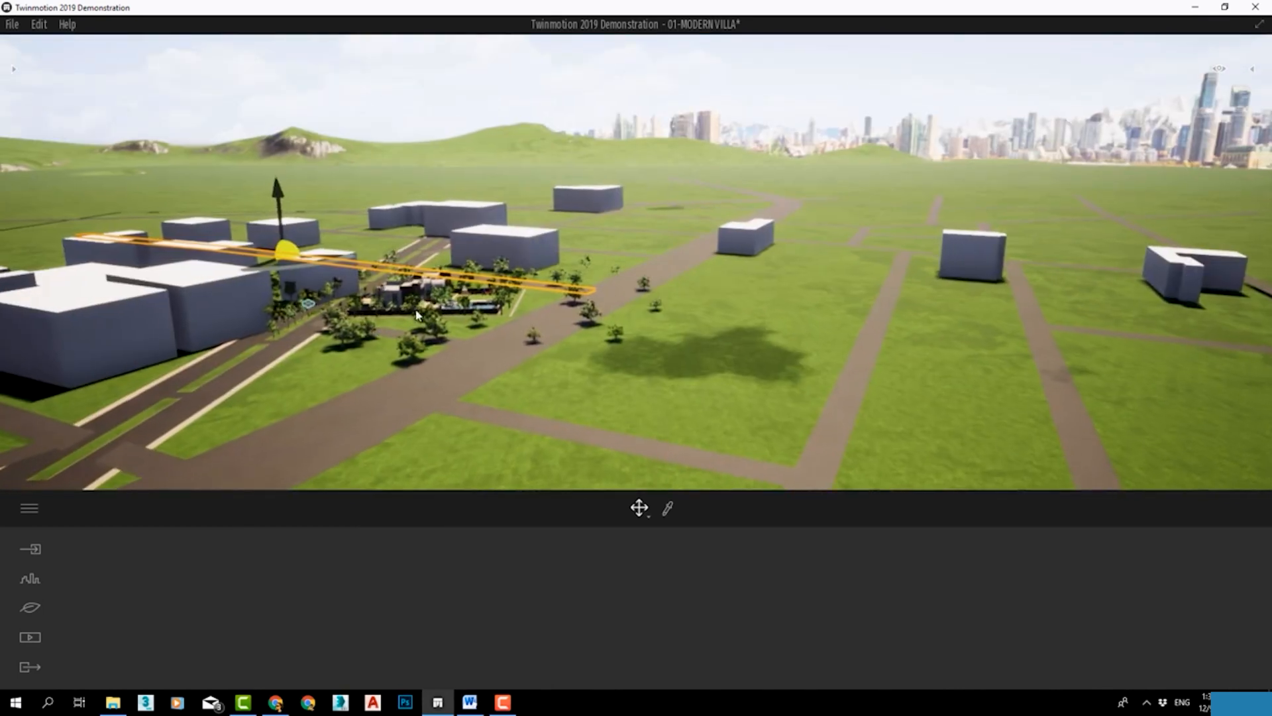
{"action": "right_click_drag", "start_coordinate": [707, 295], "coordinate": [474, 313]}
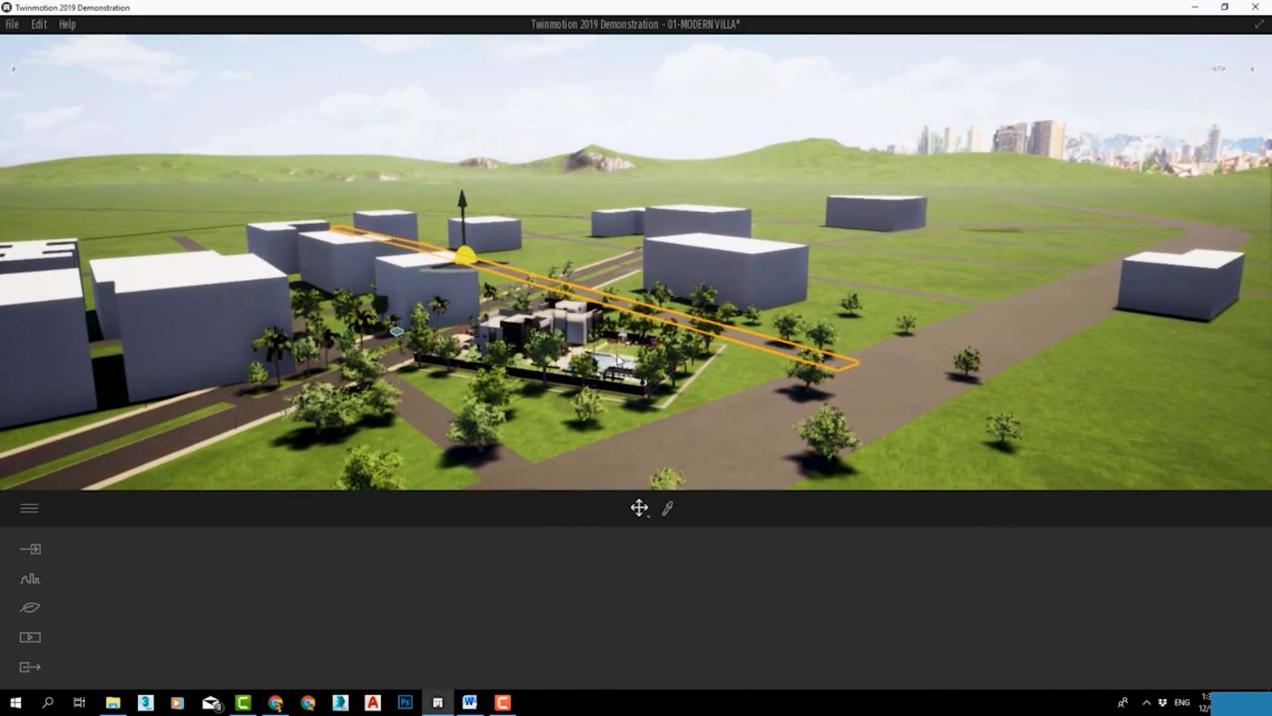
{"action": "scroll", "coordinate": [660, 393], "scroll_direction": "up", "scroll_amount": 3}
{"action": "scroll", "coordinate": [660, 394], "scroll_direction": "up", "scroll_amount": 5}
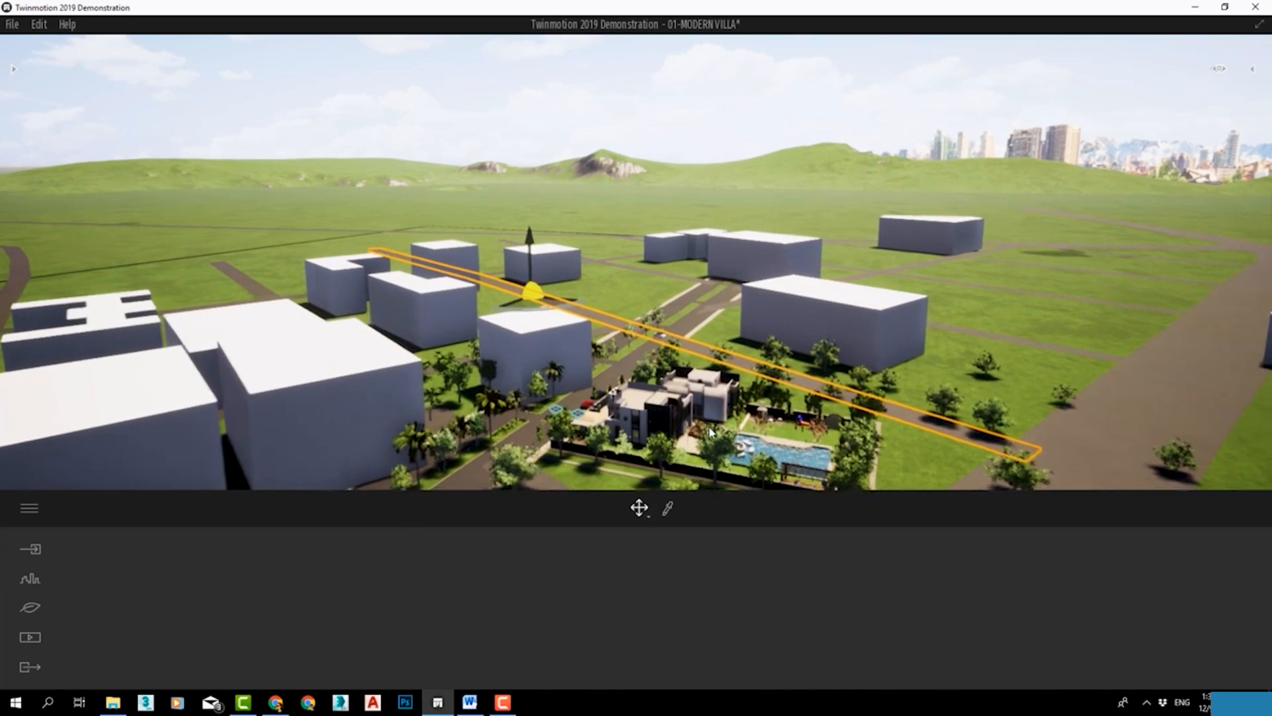
{"action": "right_click_drag", "start_coordinate": [765, 232], "coordinate": [771, 310]}
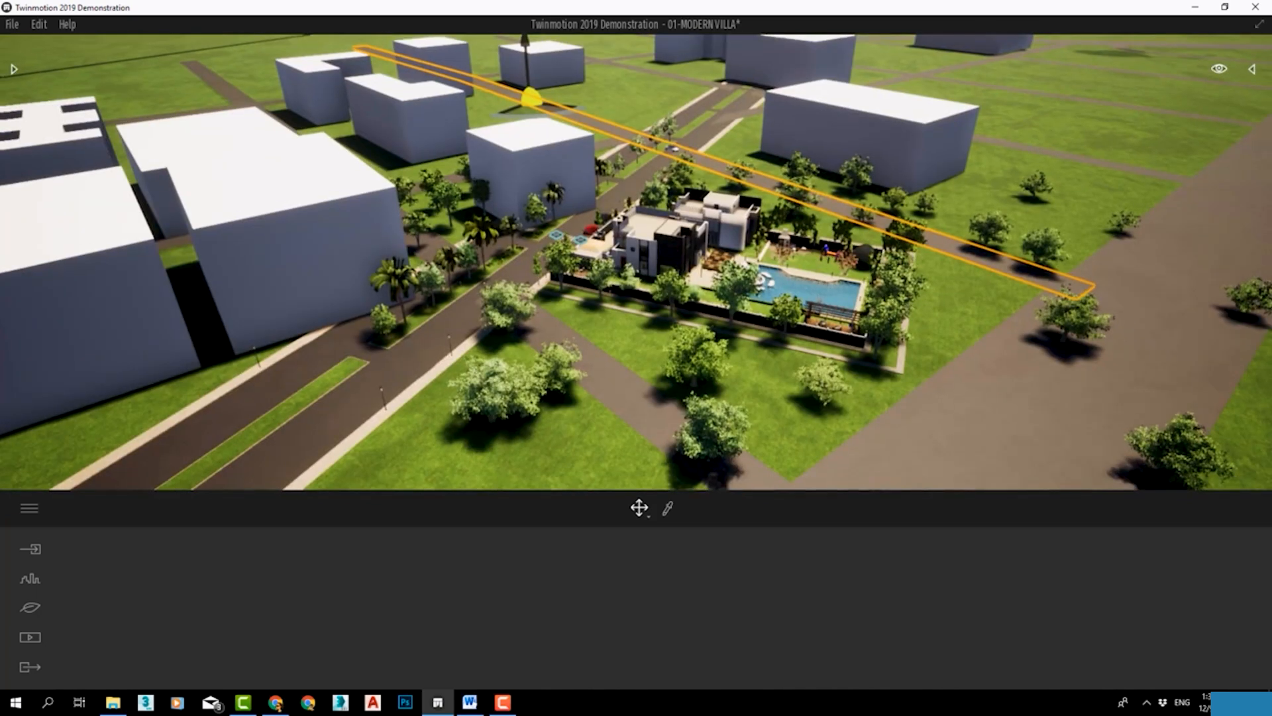
{"action": "right_click_drag", "start_coordinate": [832, 246], "coordinate": [832, 170]}
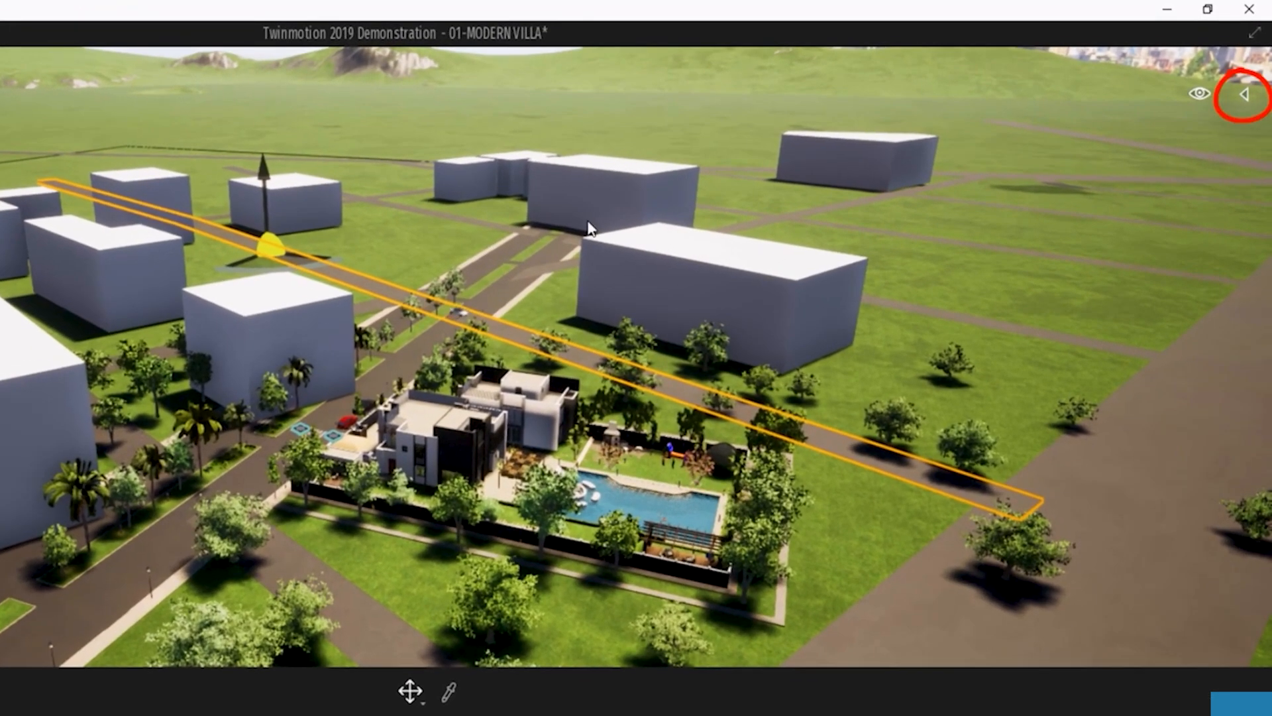
Search the scene objects for "cont", toggle the Context folder's visibility and delete that folder.
{"action": "left_click", "coordinate": [818, 207]}
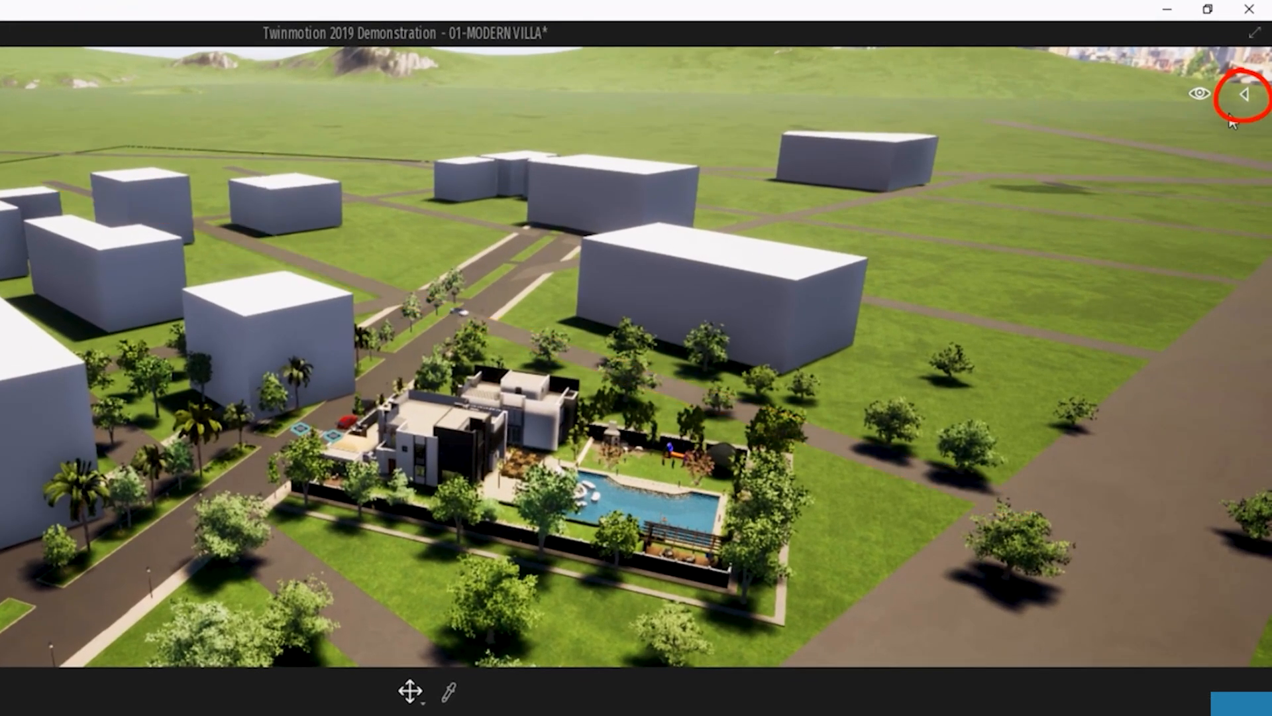
{"action": "left_click", "coordinate": [1248, 94]}
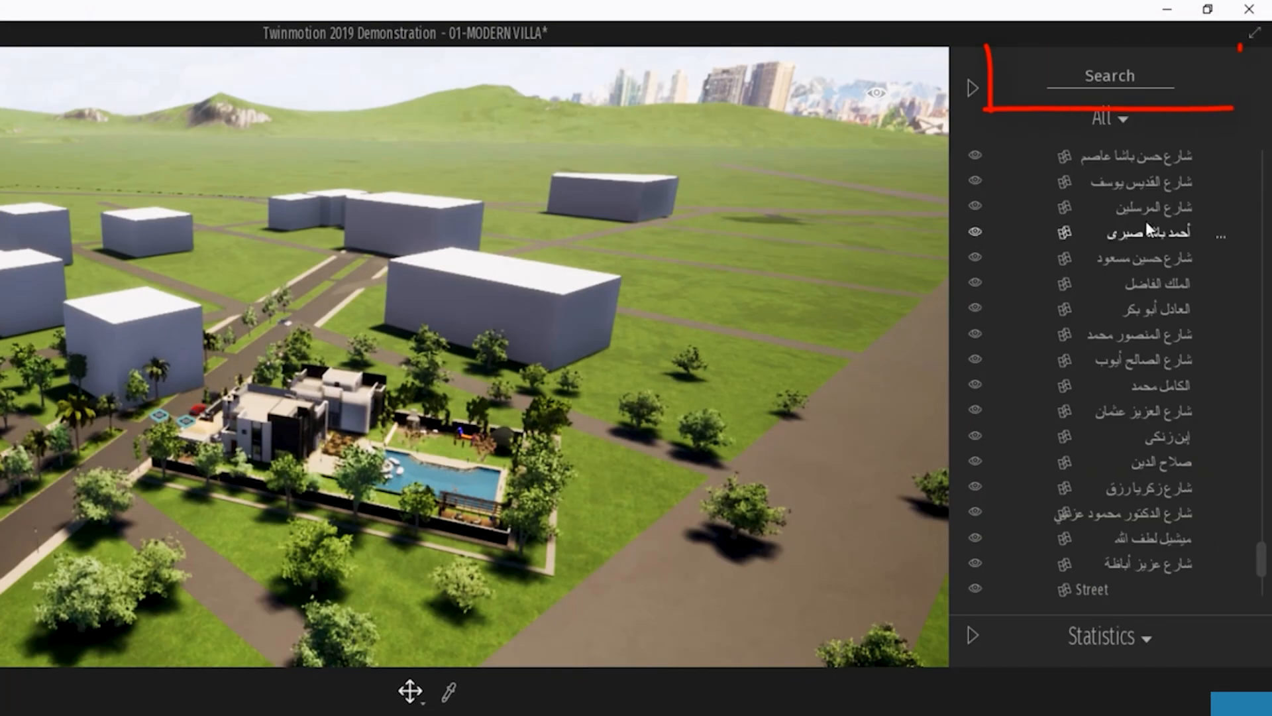
{"action": "left_click", "coordinate": [1090, 75]}
{"action": "type", "text": "cont"}
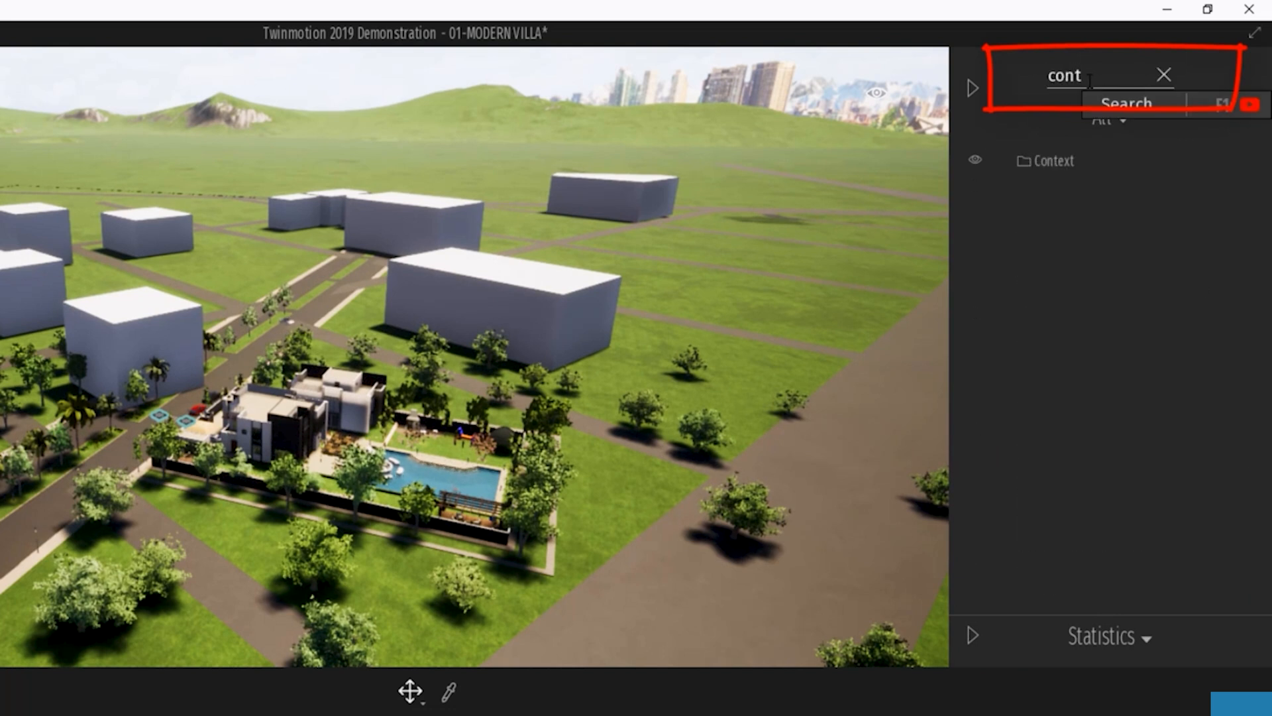
{"action": "left_click", "coordinate": [1050, 164]}
{"action": "left_click", "coordinate": [979, 161]}
{"action": "left_click", "coordinate": [974, 161]}
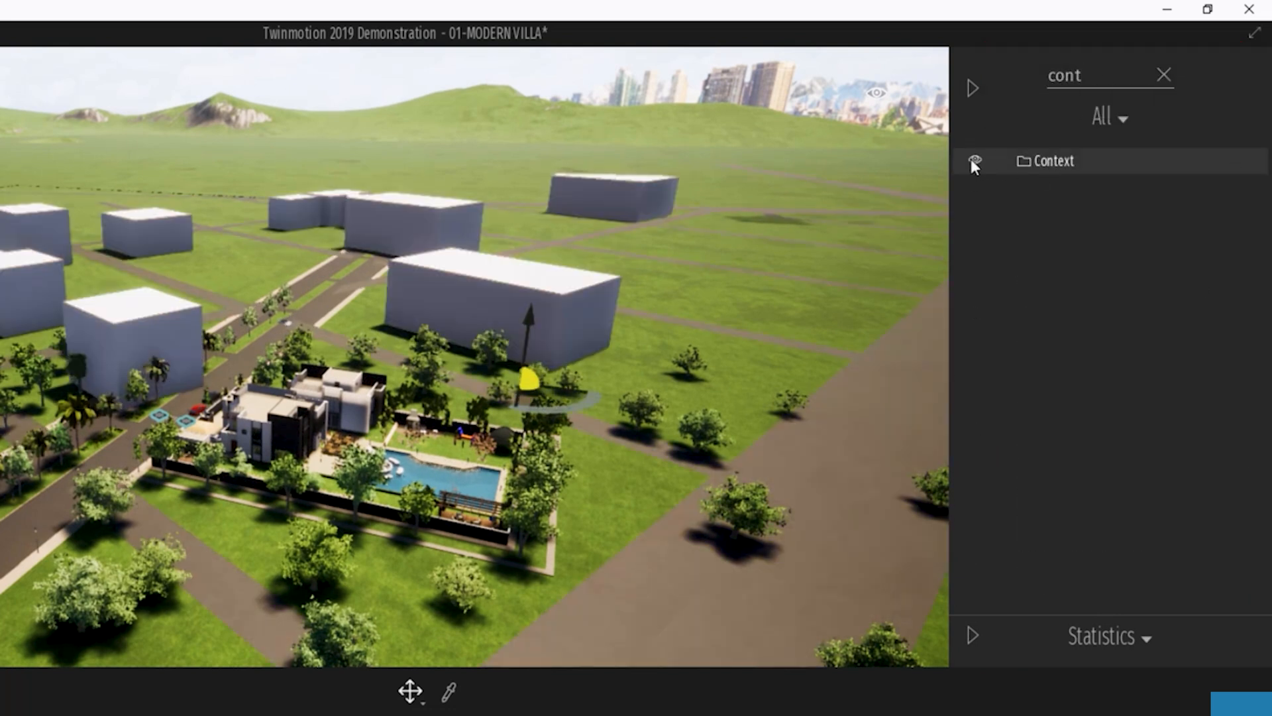
{"action": "key", "text": "Delete"}
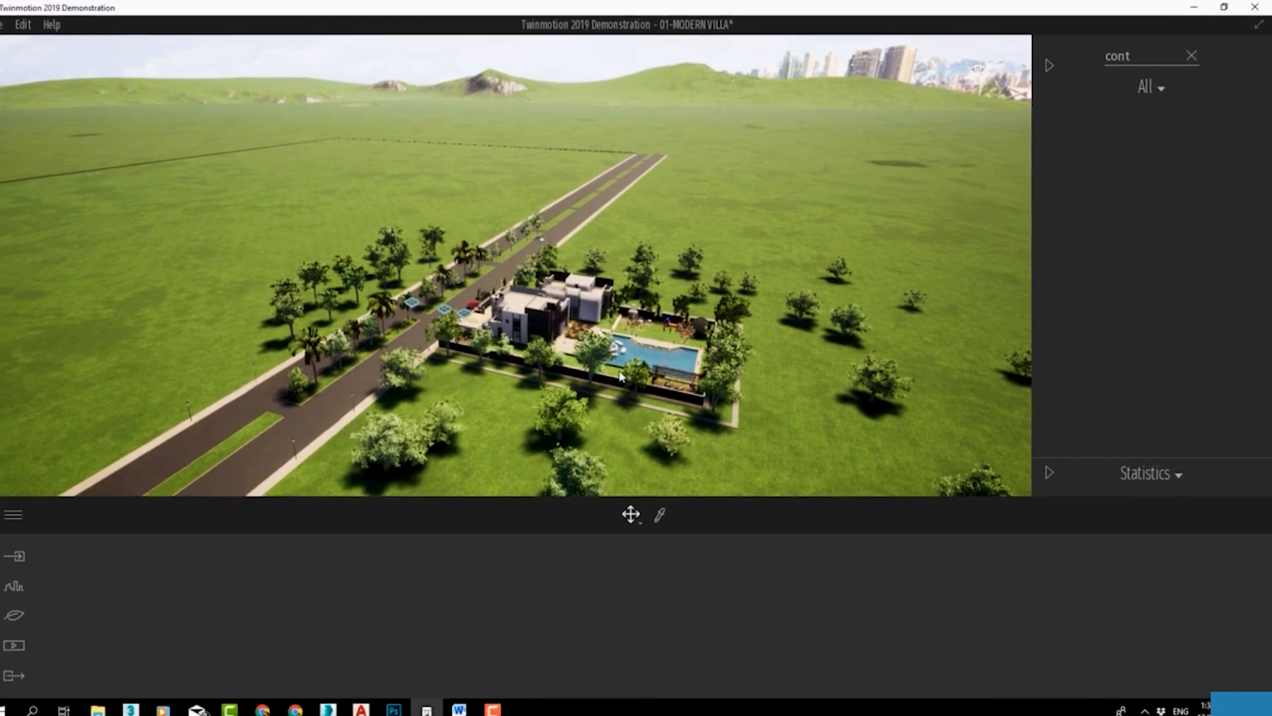
Return to the Urban context tools, clear the object search and hide the scene object list.
{"action": "scroll", "coordinate": [656, 369], "scroll_direction": "up", "scroll_amount": 5}
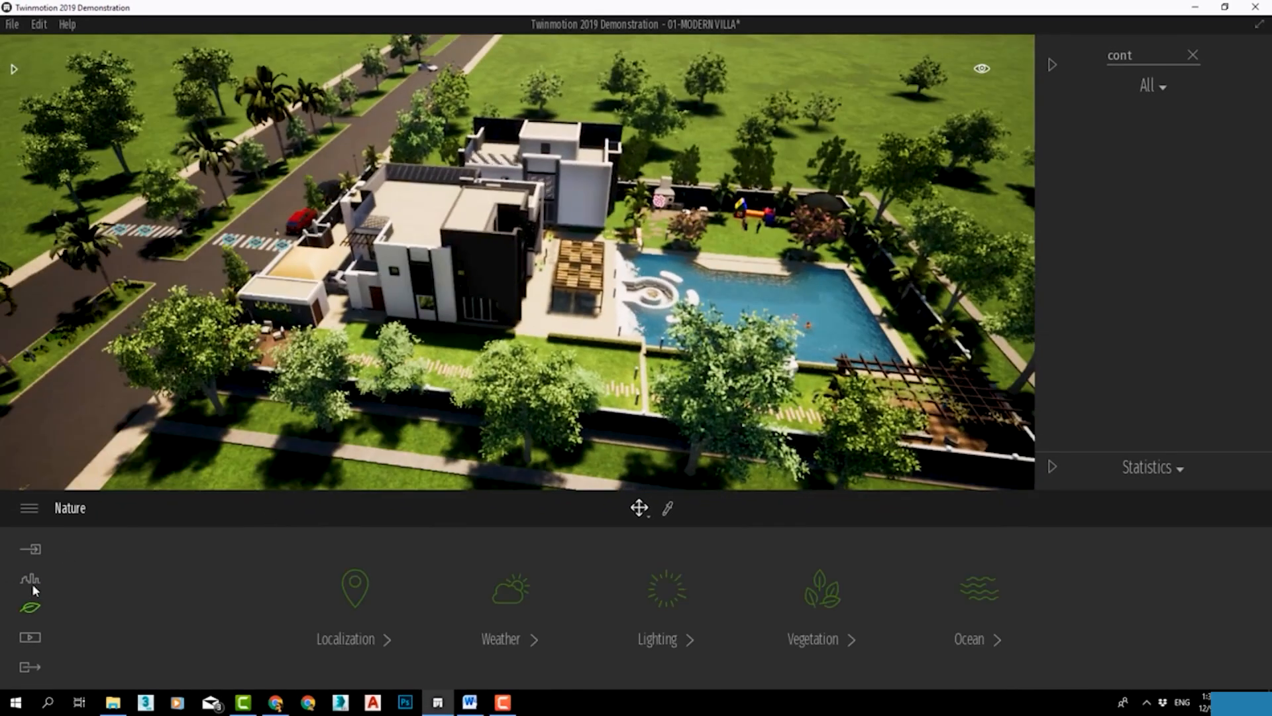
{"action": "left_click", "coordinate": [30, 579]}
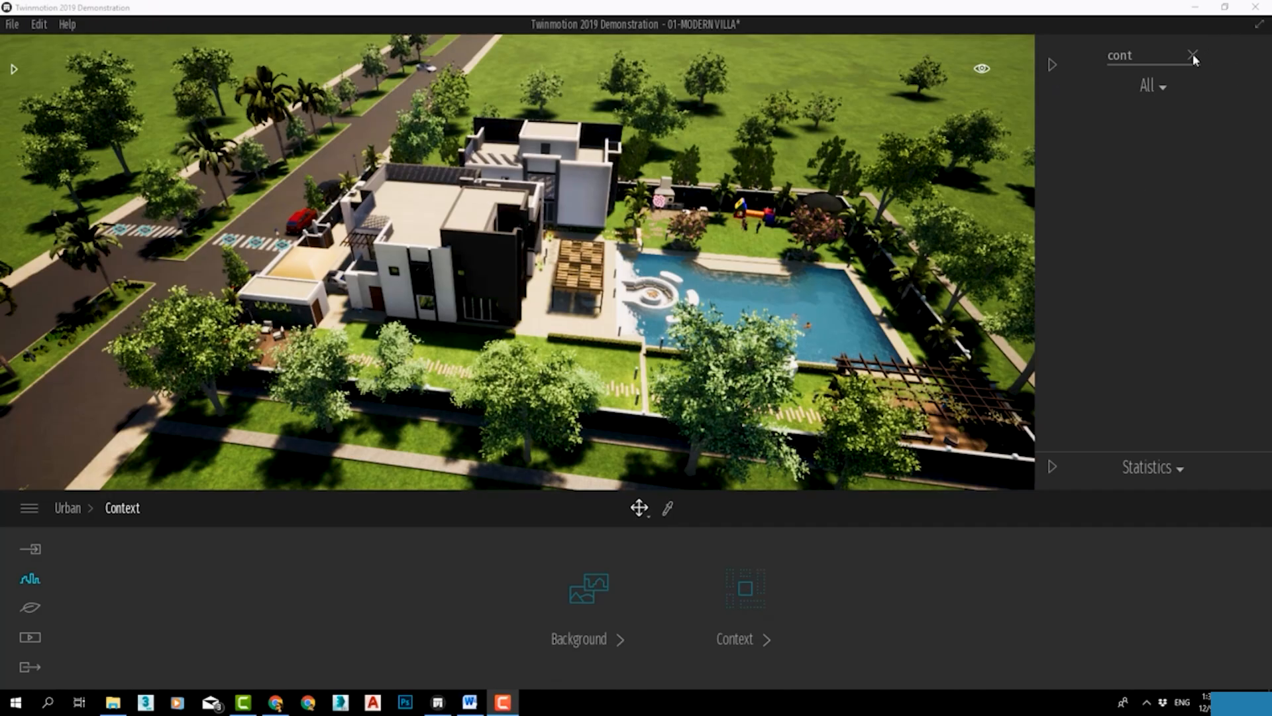
{"action": "left_click", "coordinate": [1192, 55]}
{"action": "left_click", "coordinate": [1055, 60]}
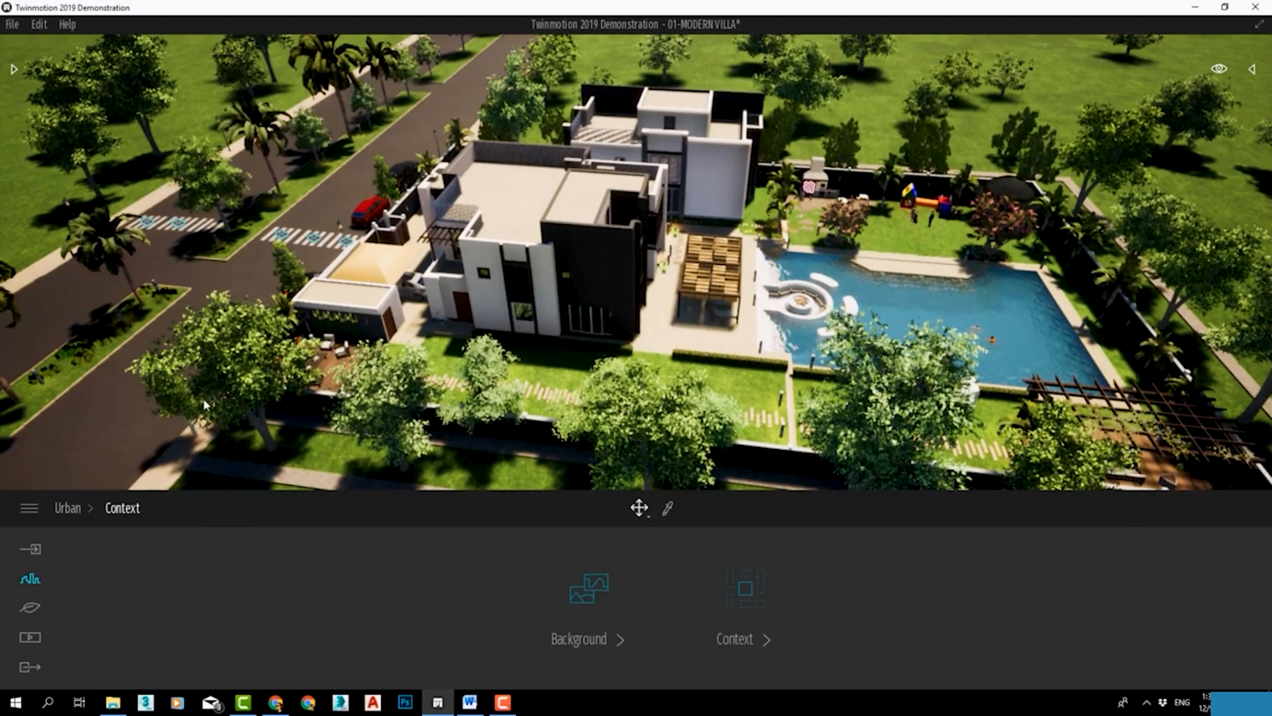
Go back to the Urban category and open its Paths tools.
{"action": "left_click", "coordinate": [65, 508]}
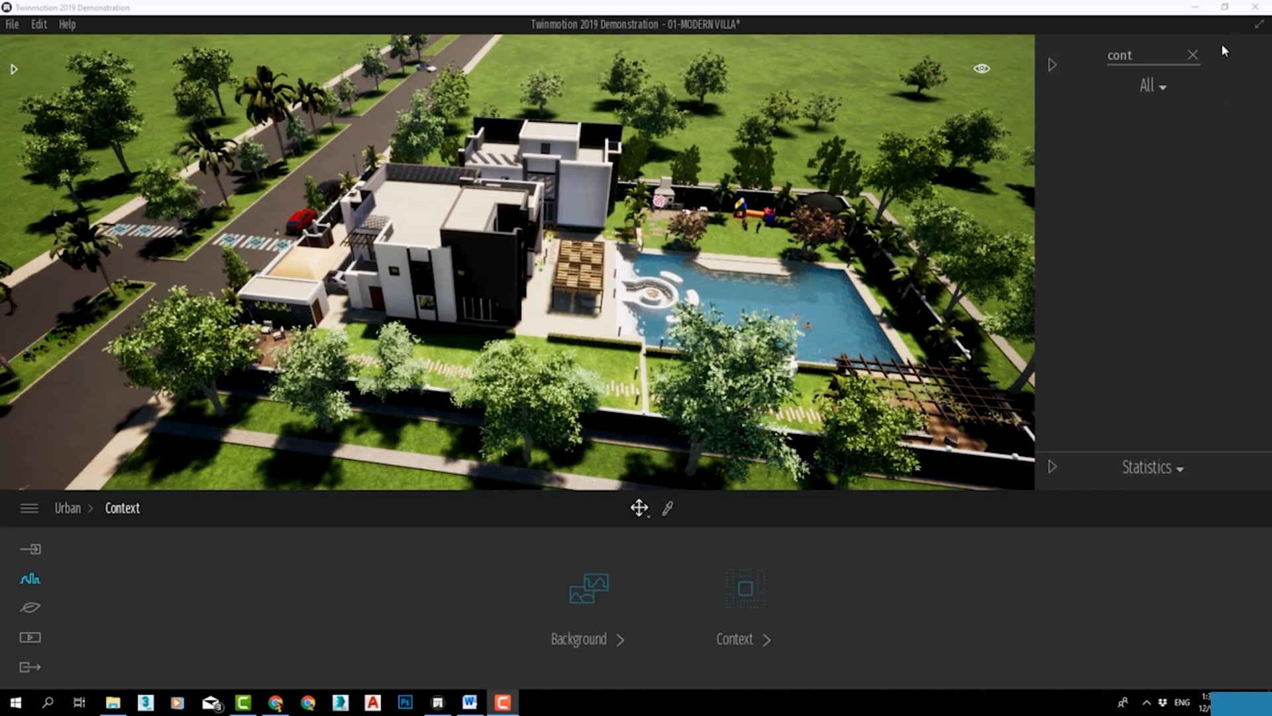
{"action": "left_click", "coordinate": [1193, 54]}
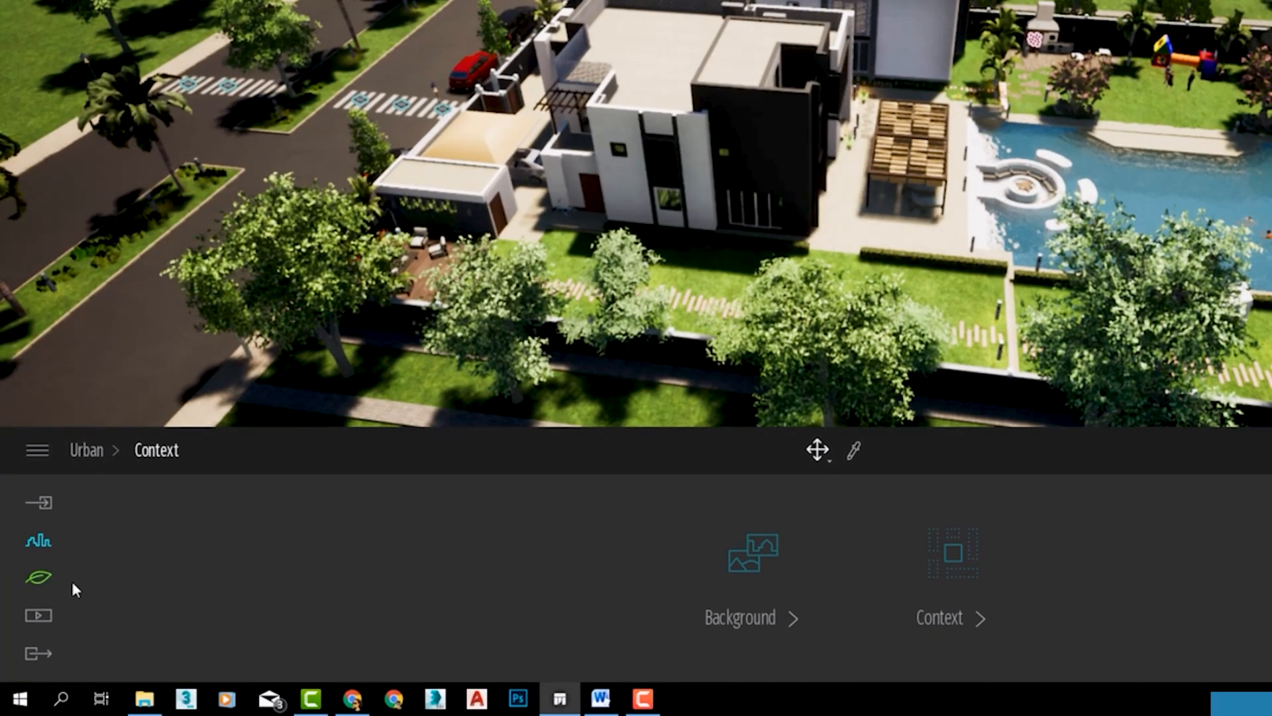
{"action": "left_click", "coordinate": [92, 454]}
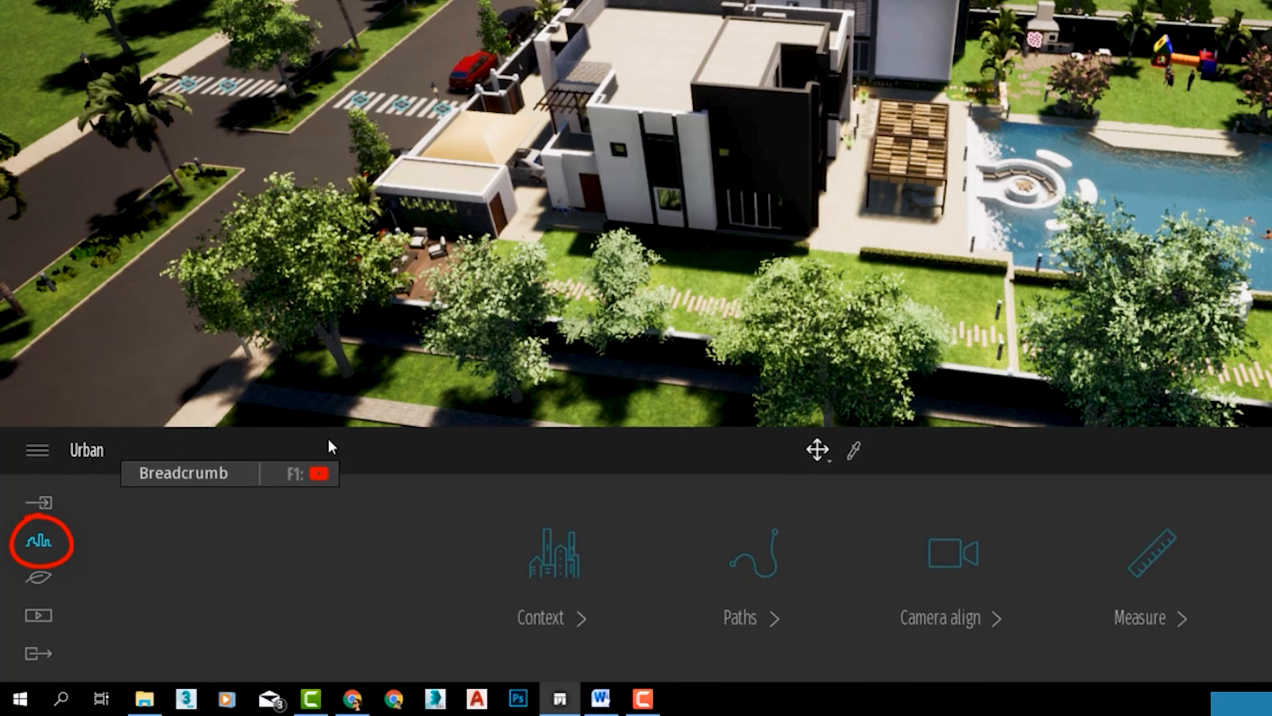
{"action": "left_click", "coordinate": [759, 548]}
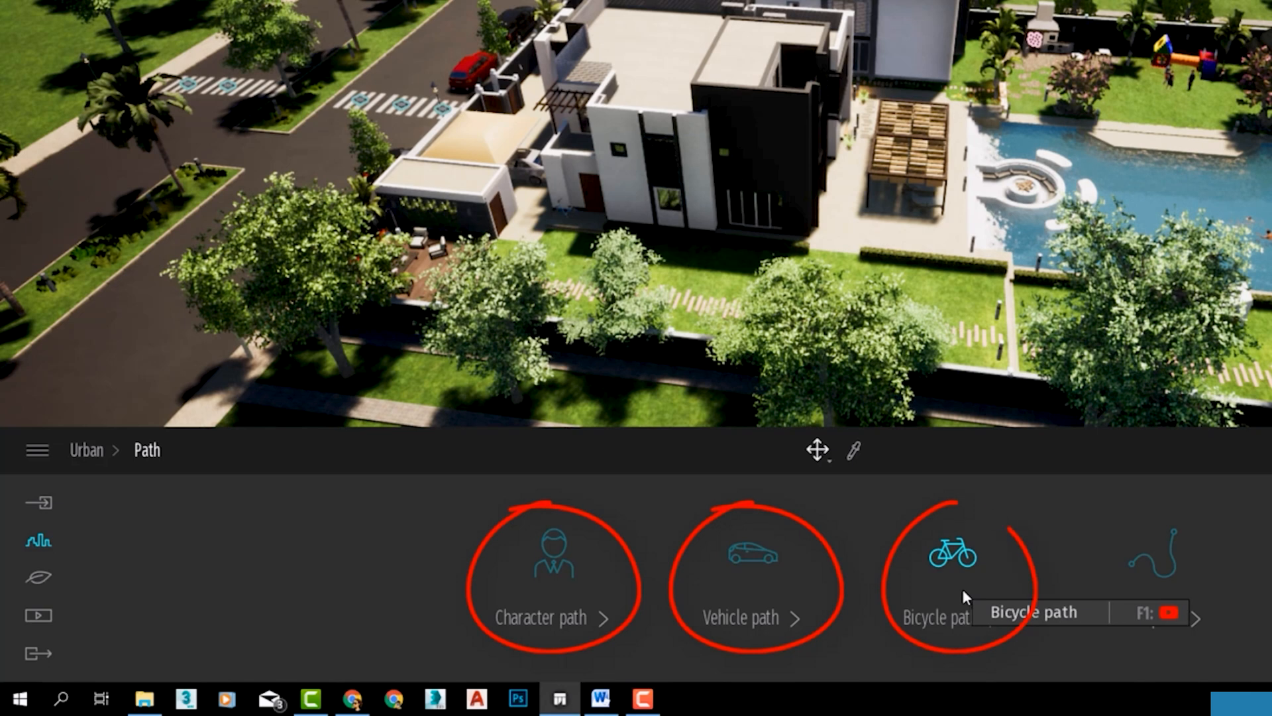
Start the Character path tool with the passage between the two villa buildings in view.
{"action": "right_click_drag", "start_coordinate": [1001, 226], "coordinate": [855, 318]}
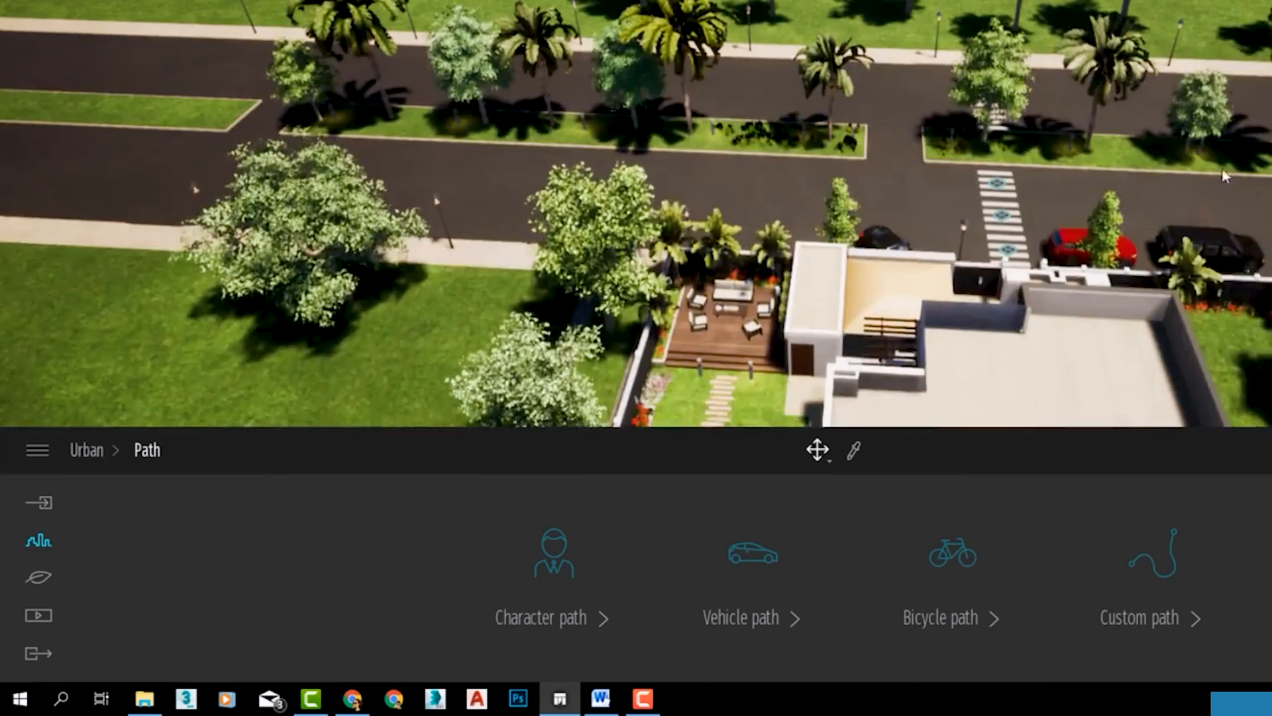
{"action": "scroll", "coordinate": [672, 198], "scroll_direction": "up", "scroll_amount": 3}
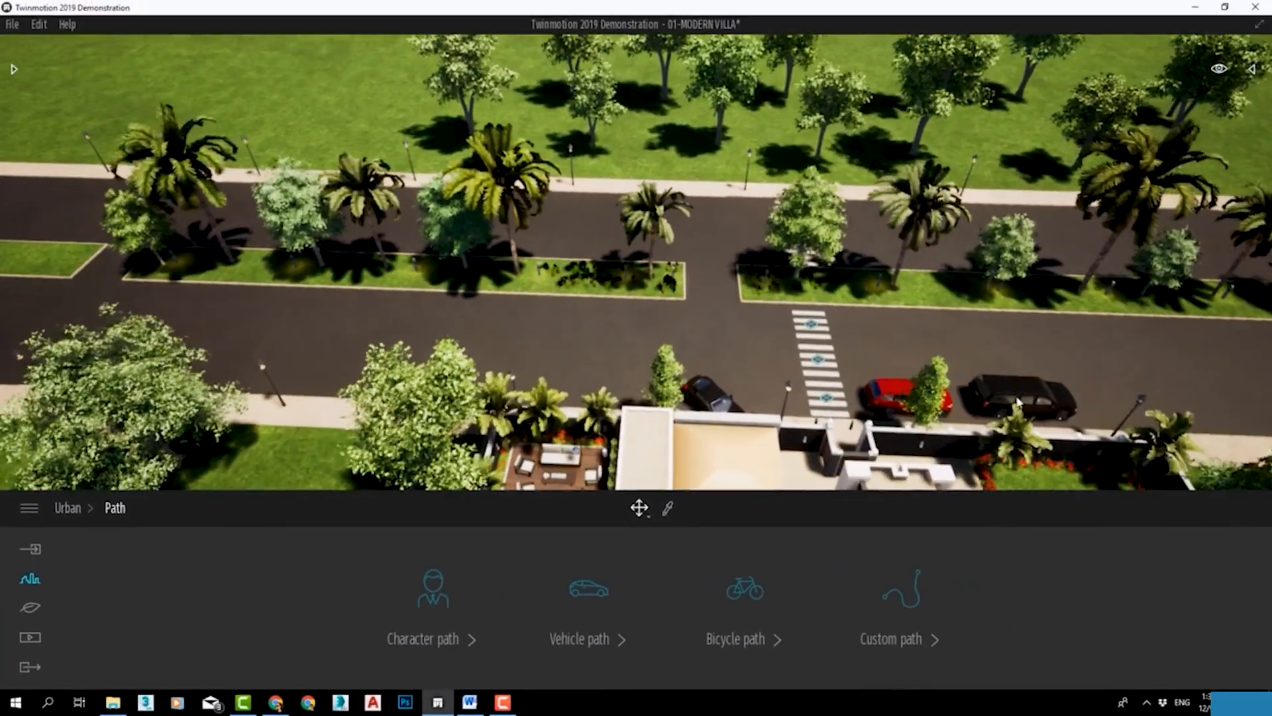
{"action": "left_click", "coordinate": [1209, 249]}
{"action": "left_click", "coordinate": [716, 406]}
{"action": "left_click", "coordinate": [589, 588]}
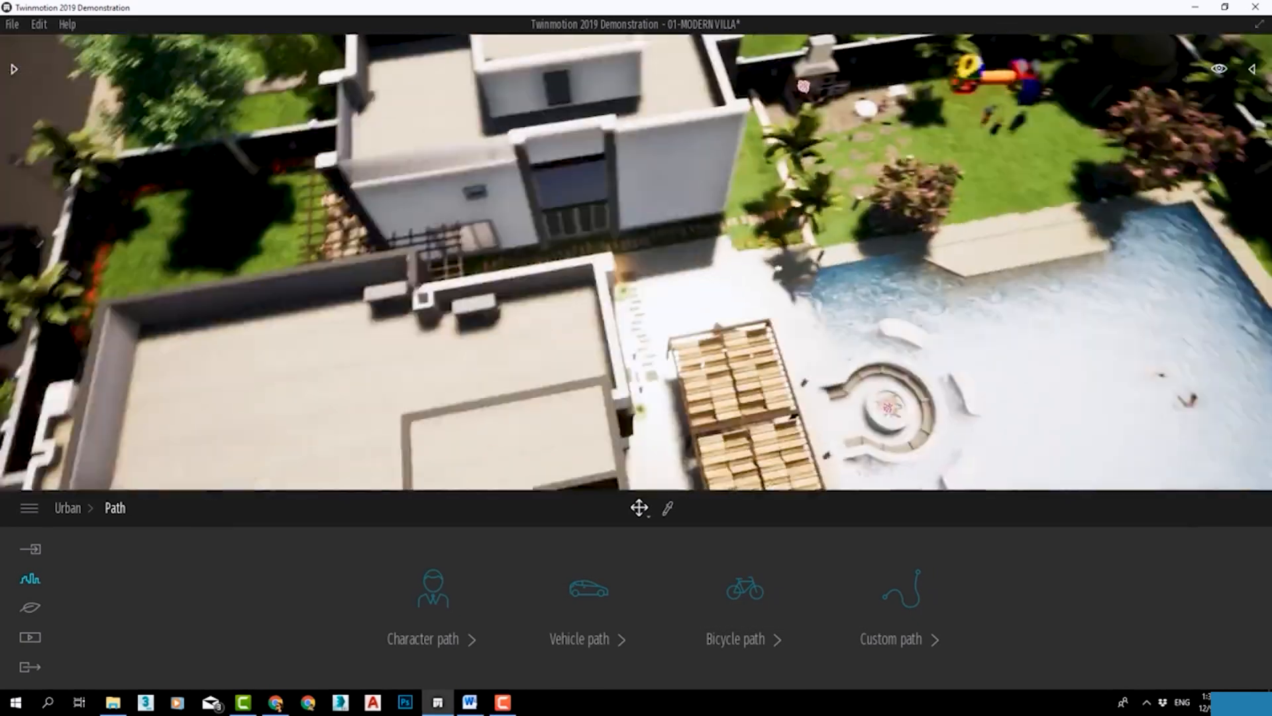
{"action": "mouse_move", "coordinate": [888, 405]}
{"action": "middle_mouse_down", "text": "shift"}
{"action": "mouse_move", "coordinate": [782, 424]}
{"action": "mouse_move", "coordinate": [742, 491]}
{"action": "mouse_move", "coordinate": [736, 405]}
{"action": "middle_mouse_up", "text": "shift"}
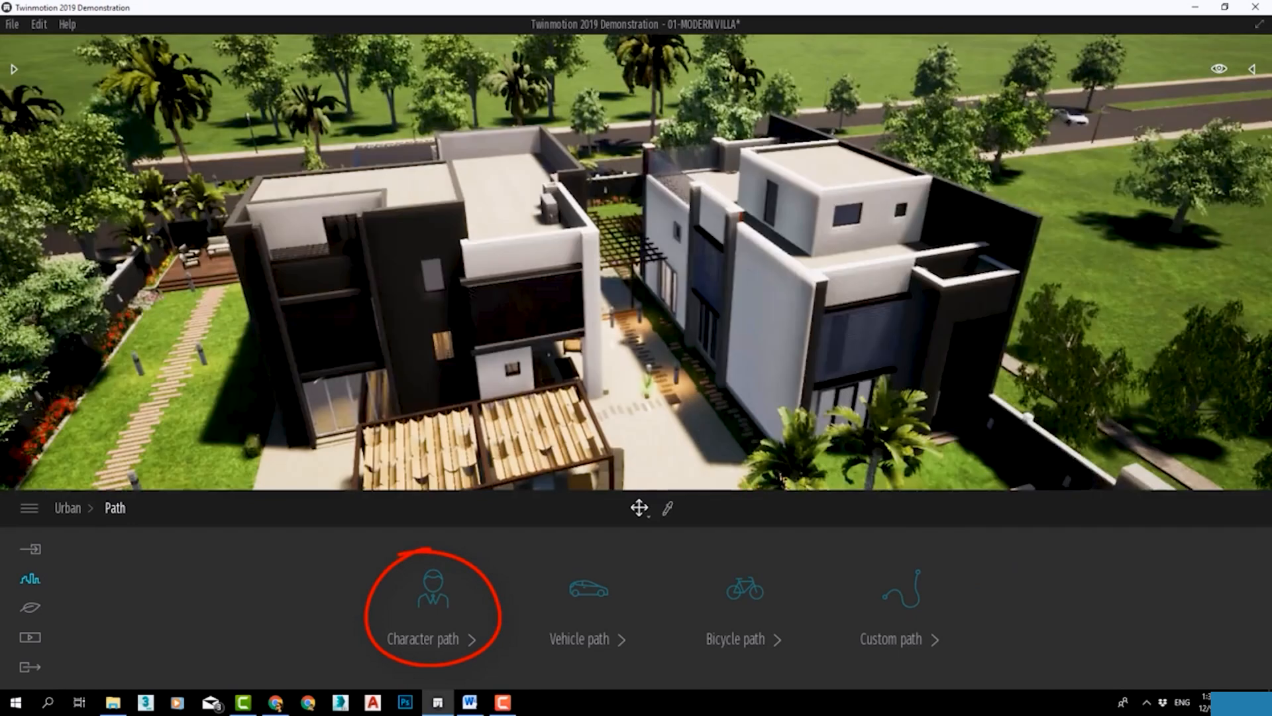
{"action": "left_click", "coordinate": [431, 606]}
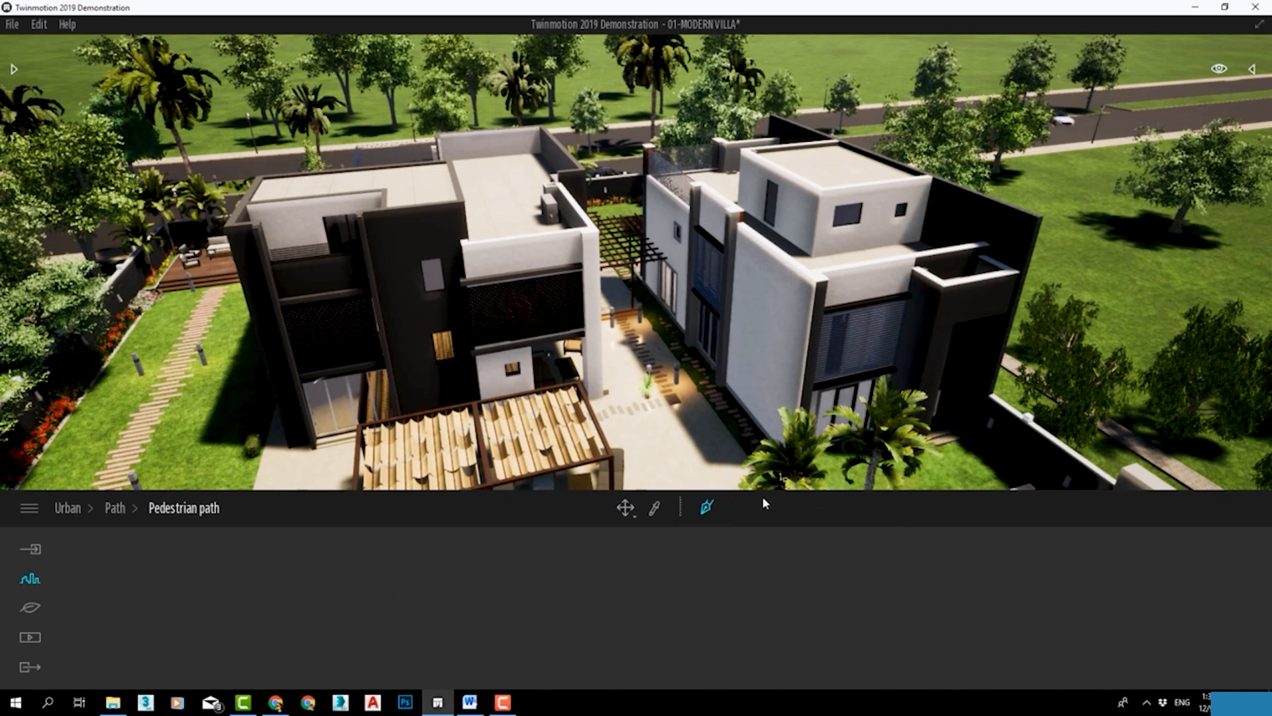
Place pedestrian path points from the passage between the villa buildings to the paving between the pergola and pool steps.
{"action": "scroll", "coordinate": [671, 407], "scroll_direction": "up", "scroll_amount": 8}
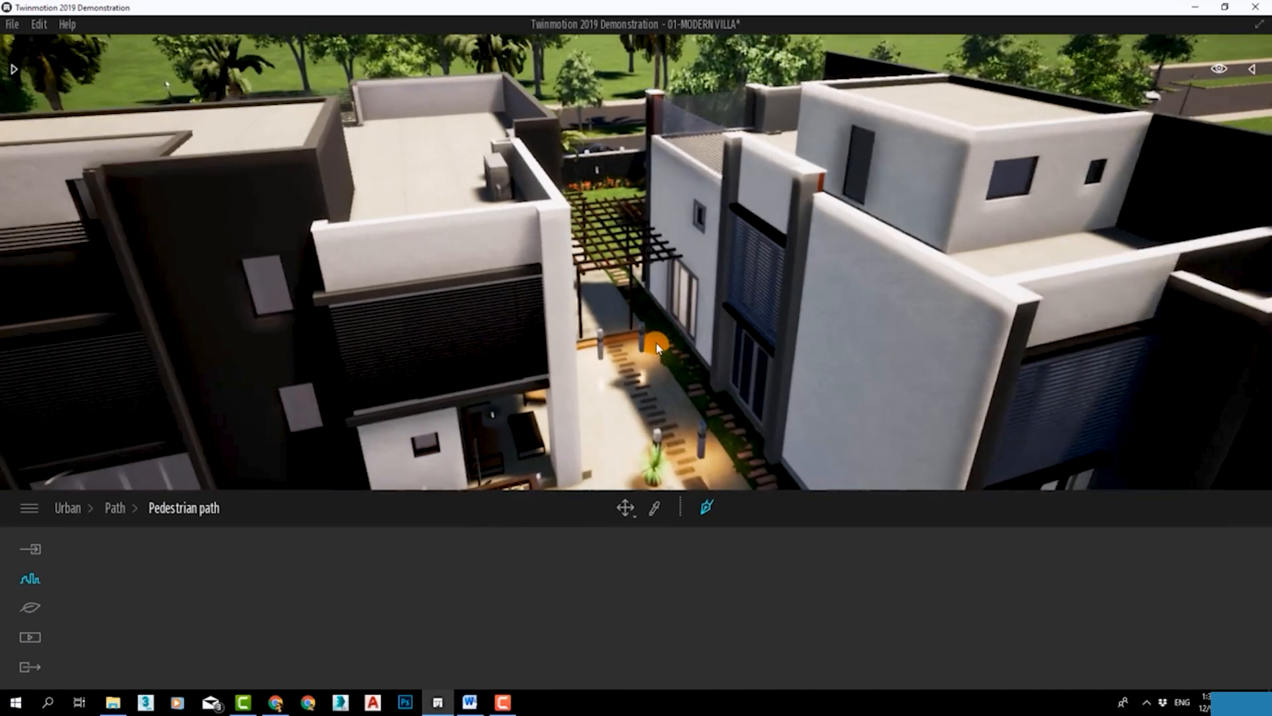
{"action": "scroll", "coordinate": [640, 350], "scroll_direction": "up", "scroll_amount": 6}
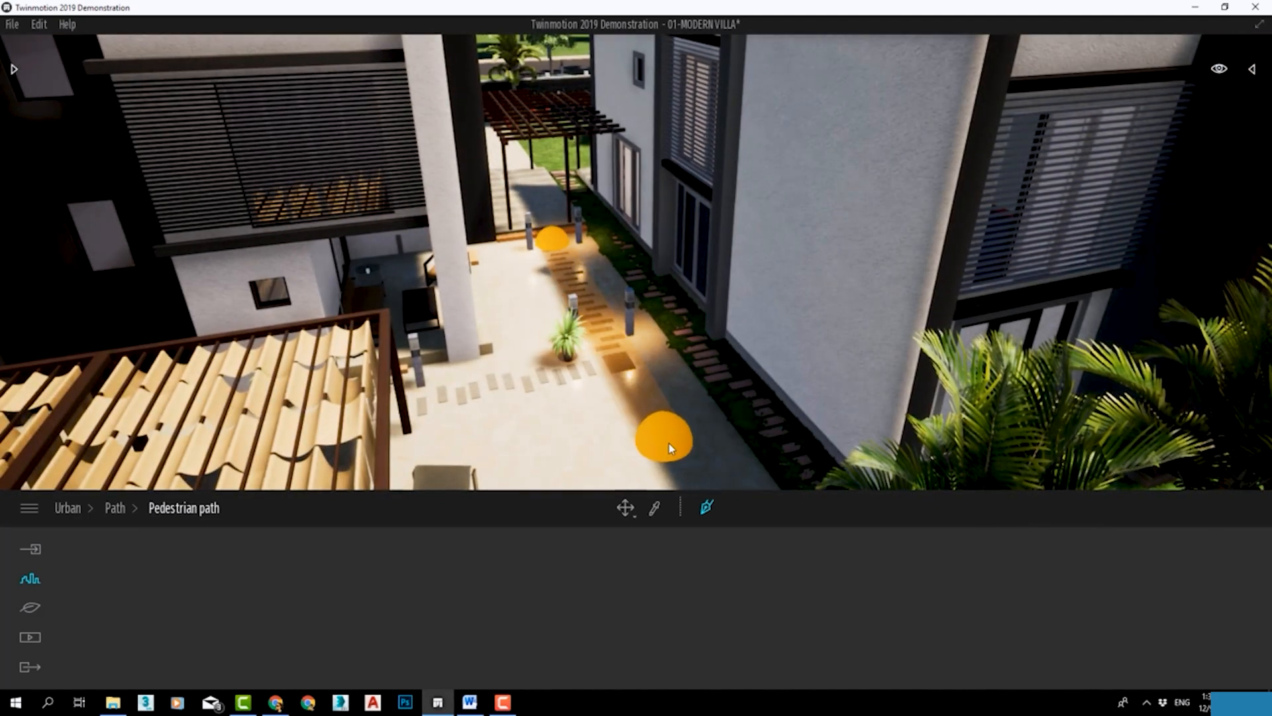
{"action": "left_click", "coordinate": [599, 405]}
{"action": "right_click_drag", "start_coordinate": [528, 383], "coordinate": [529, 386]}
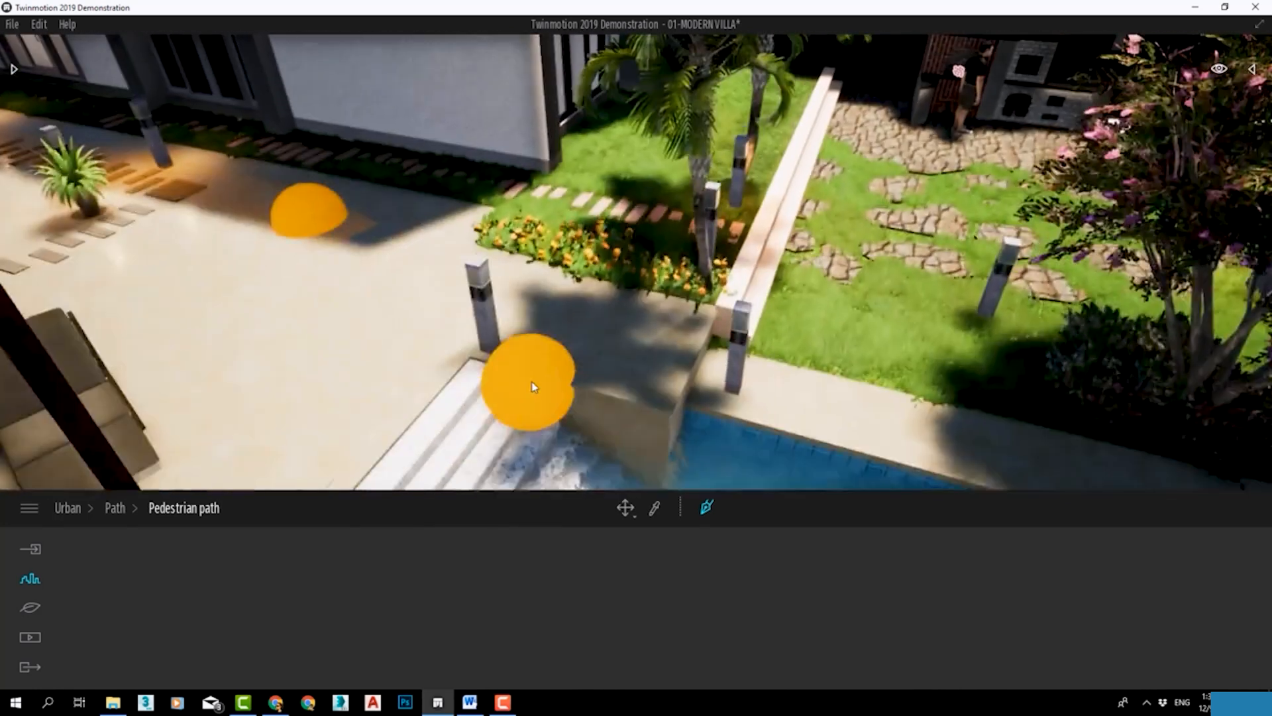
{"action": "left_click", "coordinate": [438, 385]}
{"action": "right_click_drag", "start_coordinate": [439, 384], "coordinate": [447, 411]}
{"action": "left_click", "coordinate": [448, 411]}
Continue the pedestrian path over the lawn and along the stepping stones to the wooden seating deck, and finish it.
{"action": "scroll", "coordinate": [457, 412], "scroll_direction": "down", "scroll_amount": 4}
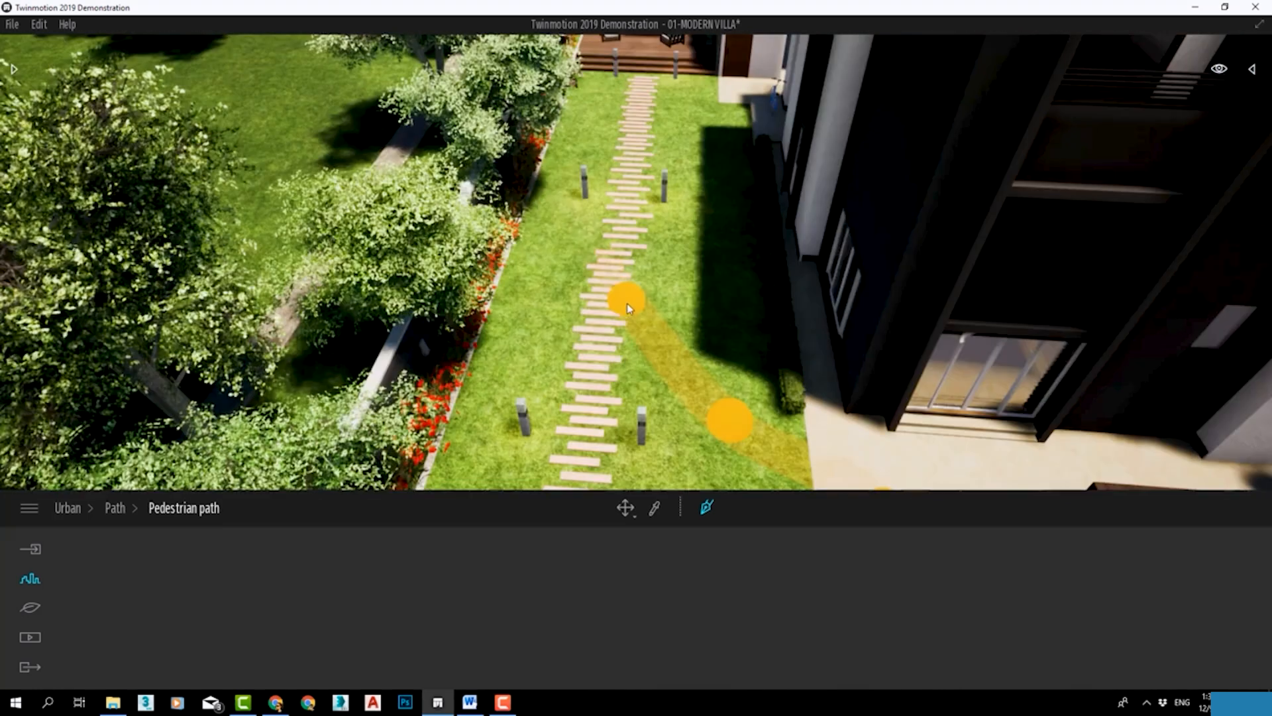
{"action": "left_click", "coordinate": [640, 78]}
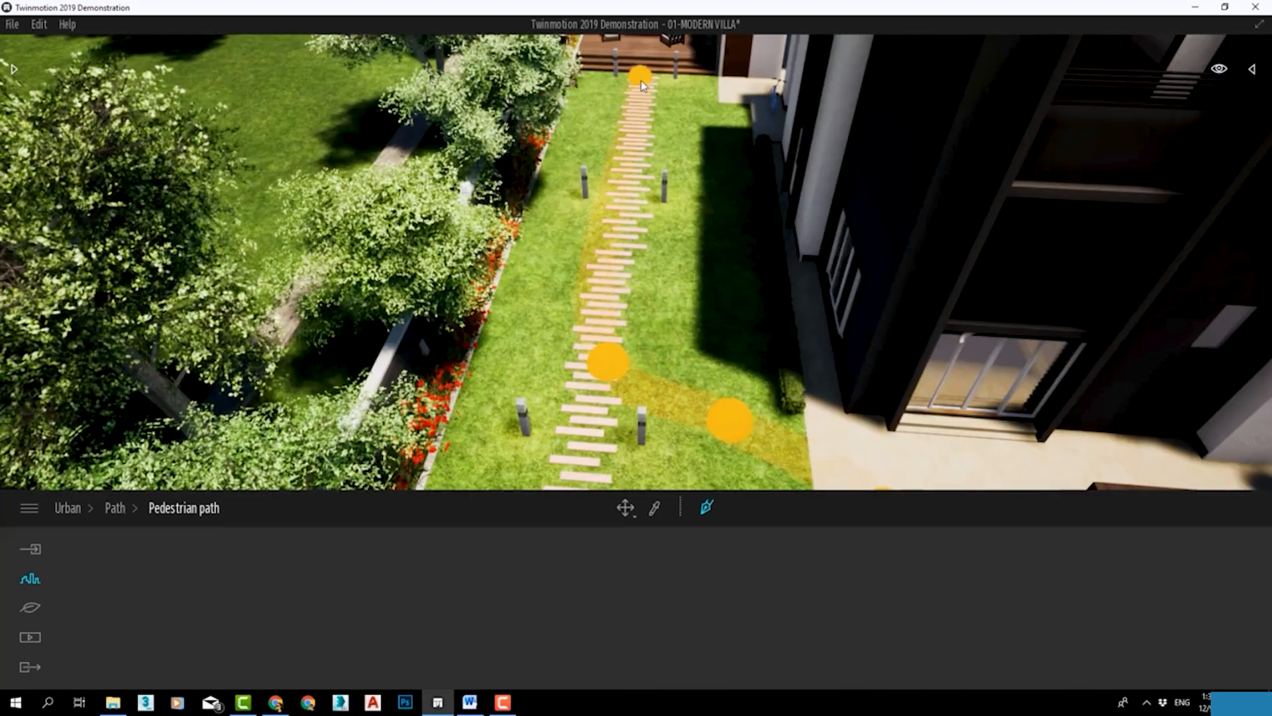
{"action": "scroll", "coordinate": [602, 60], "scroll_direction": "up", "scroll_amount": 3}
{"action": "scroll", "coordinate": [702, 272], "scroll_direction": "down", "scroll_amount": 2}
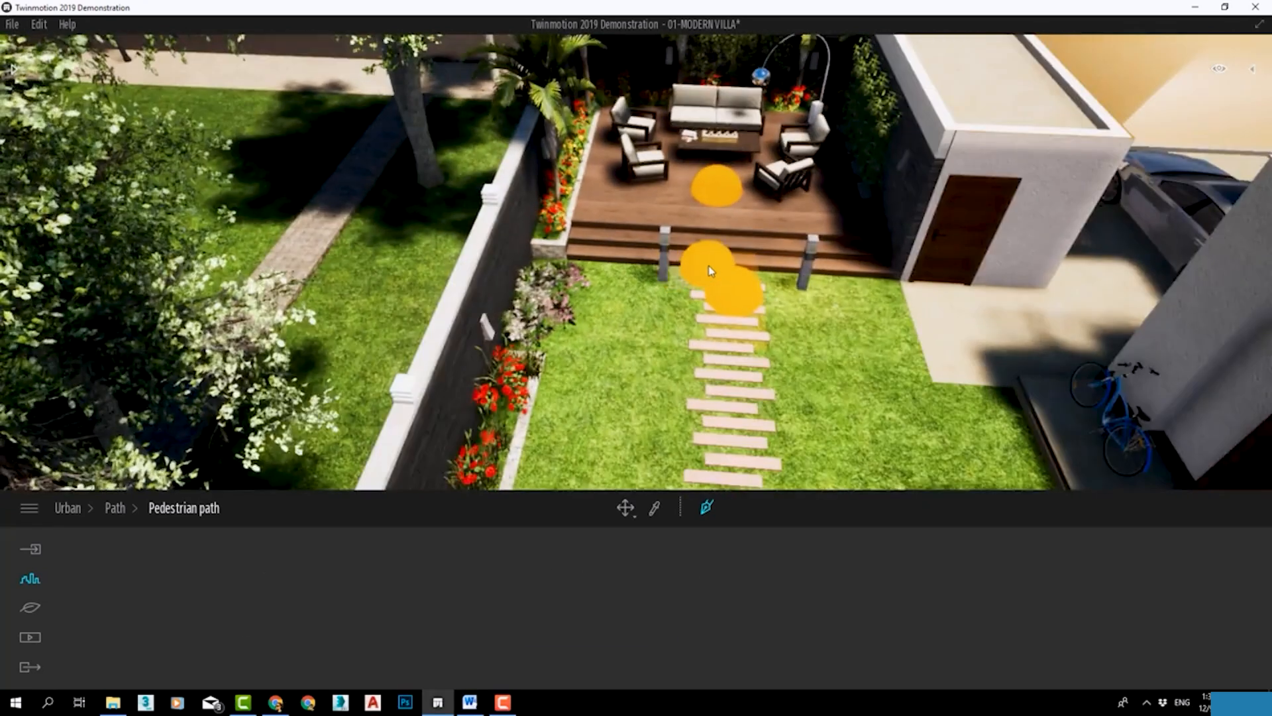
{"action": "key", "text": "Escape"}
Examine the people walking along the pedestrian path between the seating deck, the pergola and the passage.
{"action": "scroll", "coordinate": [732, 333], "scroll_direction": "down", "scroll_amount": 3}
{"action": "middle_click_drag", "start_coordinate": [732, 333], "coordinate": [689, 86]}
{"action": "scroll", "coordinate": [901, 366], "scroll_direction": "down", "scroll_amount": 5}
{"action": "scroll", "coordinate": [877, 331], "scroll_direction": "down", "scroll_amount": 2}
{"action": "middle_click_drag", "start_coordinate": [689, 265], "coordinate": [687, 222]}
{"action": "right_click_drag", "start_coordinate": [687, 222], "coordinate": [683, 159]}
{"action": "middle_click_drag", "start_coordinate": [683, 159], "coordinate": [750, 97]}
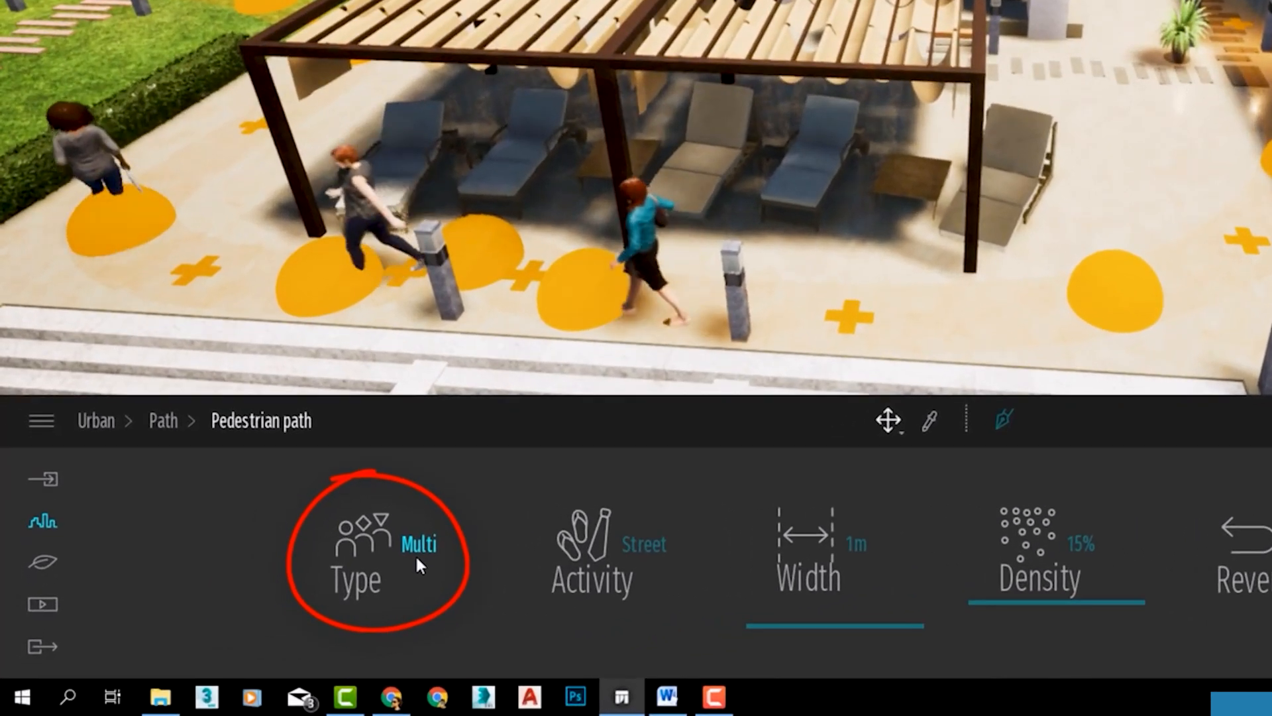
Limit the pedestrian path's character type to African by deselecting Asian, European and Middle eastern.
{"action": "left_click", "coordinate": [405, 564]}
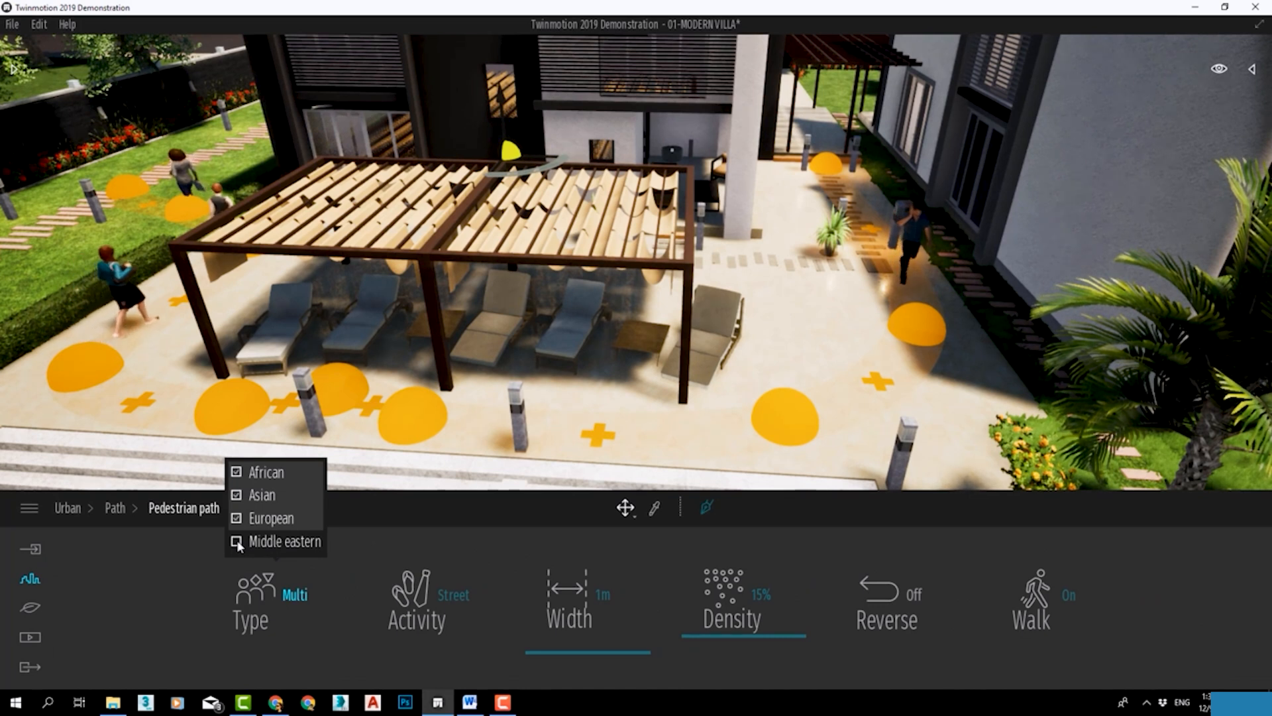
{"action": "left_click", "coordinate": [236, 541]}
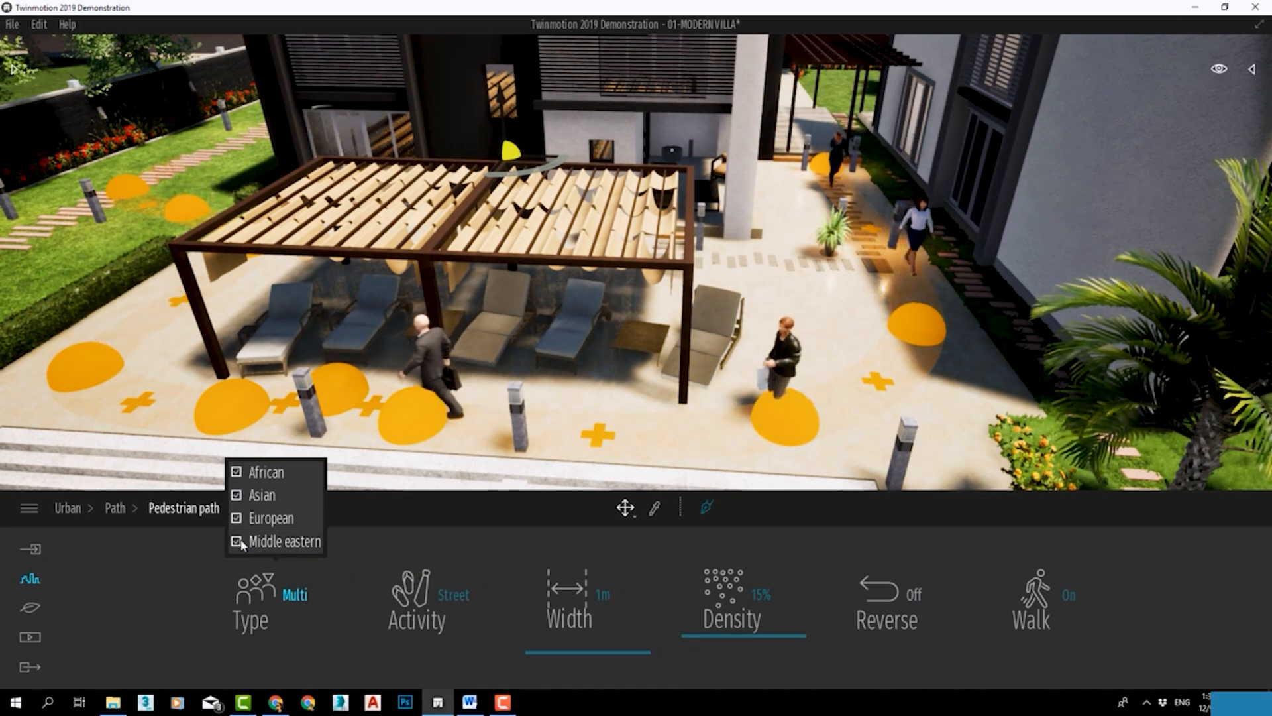
{"action": "left_click", "coordinate": [237, 518]}
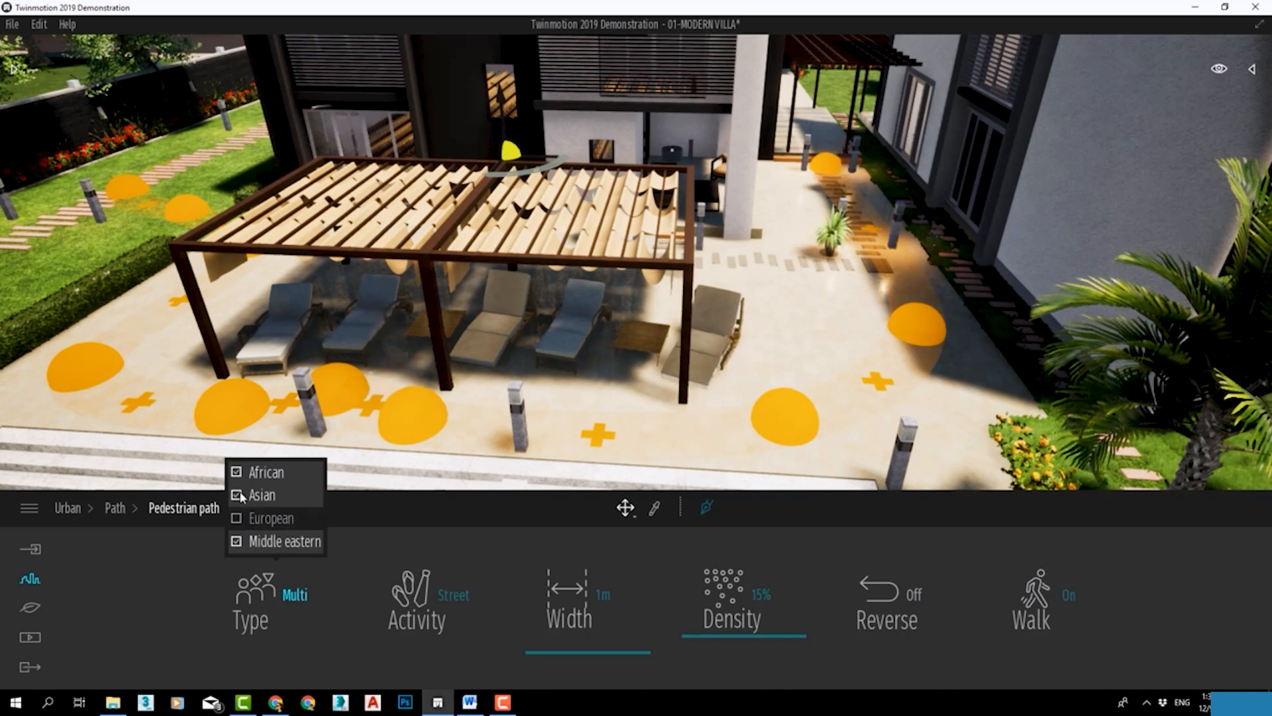
{"action": "left_click", "coordinate": [238, 542]}
{"action": "scroll", "coordinate": [941, 264], "scroll_direction": "up", "scroll_amount": 3}
{"action": "scroll", "coordinate": [941, 263], "scroll_direction": "up", "scroll_amount": 2}
{"action": "middle_click_drag", "start_coordinate": [914, 318], "coordinate": [941, 265]}
{"action": "middle_click_drag", "start_coordinate": [914, 320], "coordinate": [782, 358]}
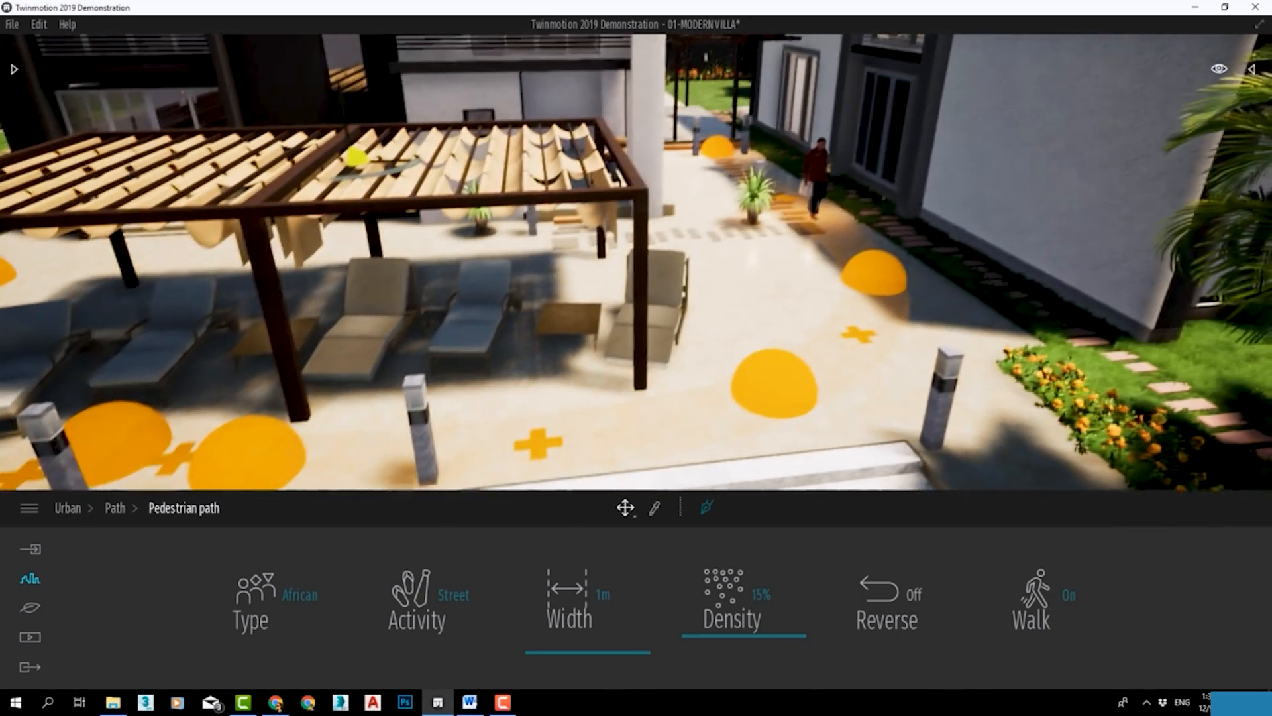
{"action": "right_click_drag", "start_coordinate": [829, 308], "coordinate": [853, 286]}
Switch the pedestrian path's character type to Asian only, with African and Middle eastern deselected.
{"action": "left_click", "coordinate": [313, 595]}
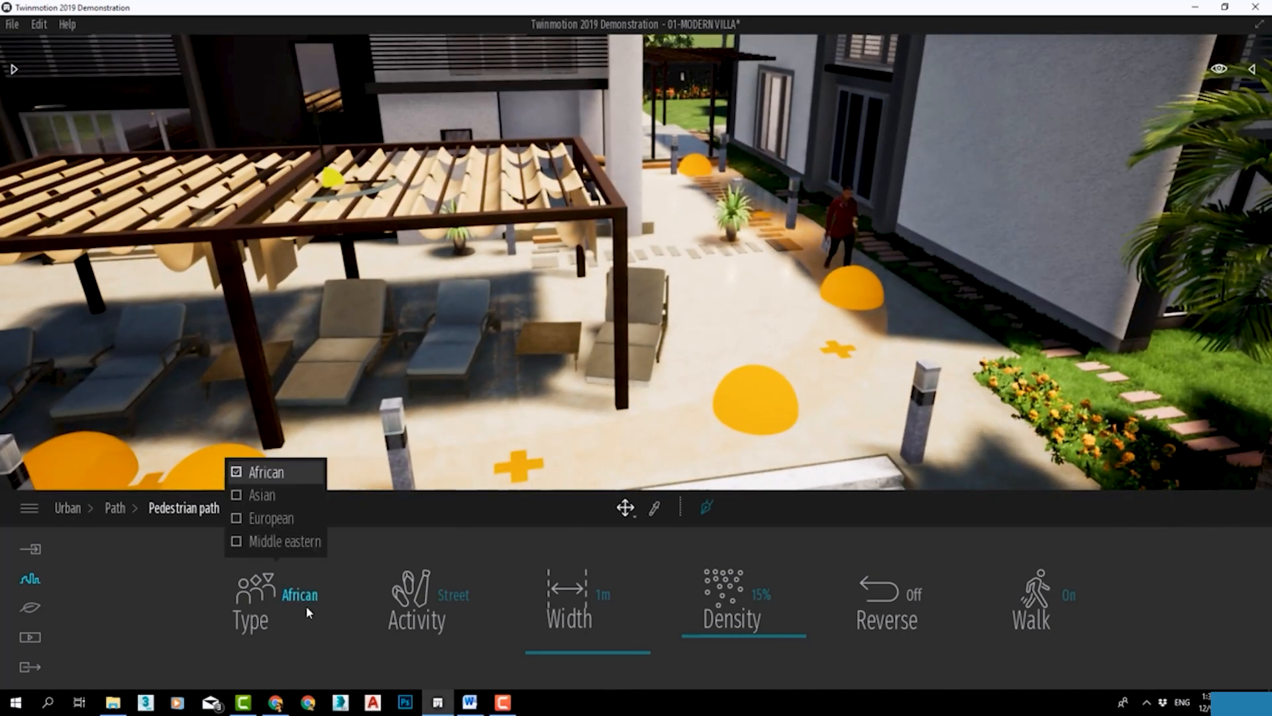
{"action": "left_click", "coordinate": [281, 543]}
{"action": "left_click", "coordinate": [258, 471]}
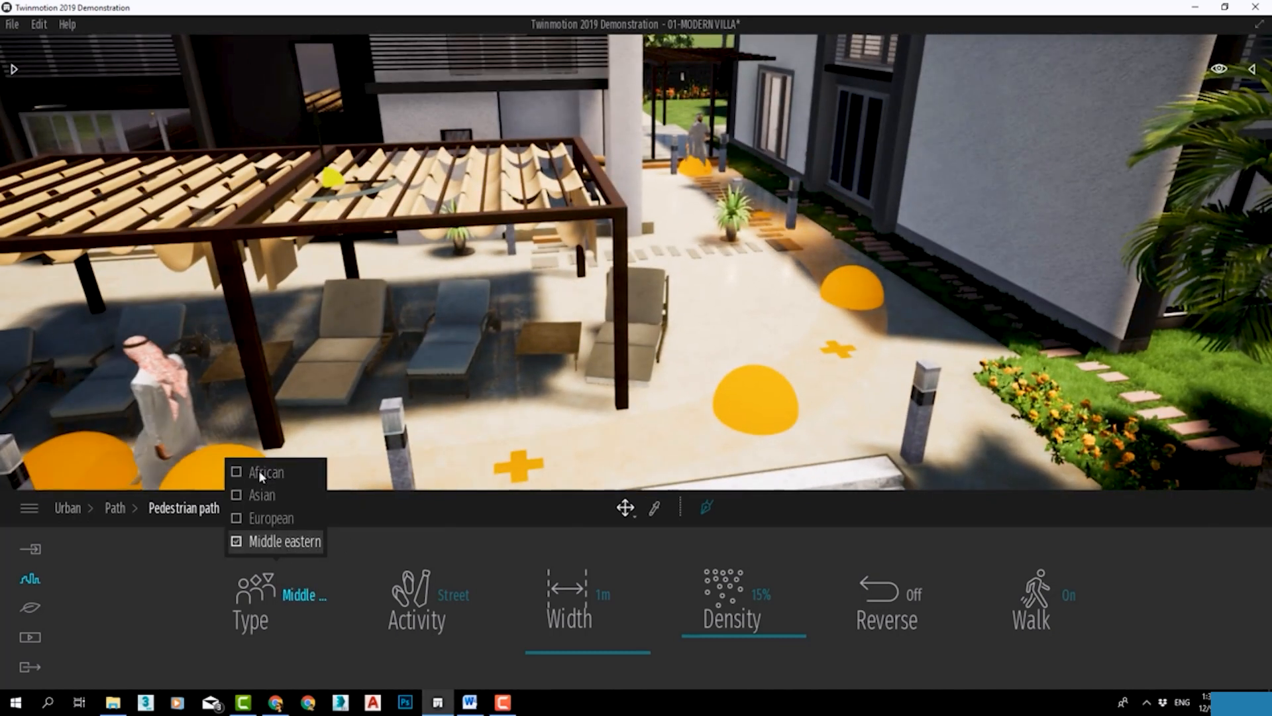
{"action": "left_click", "coordinate": [236, 542]}
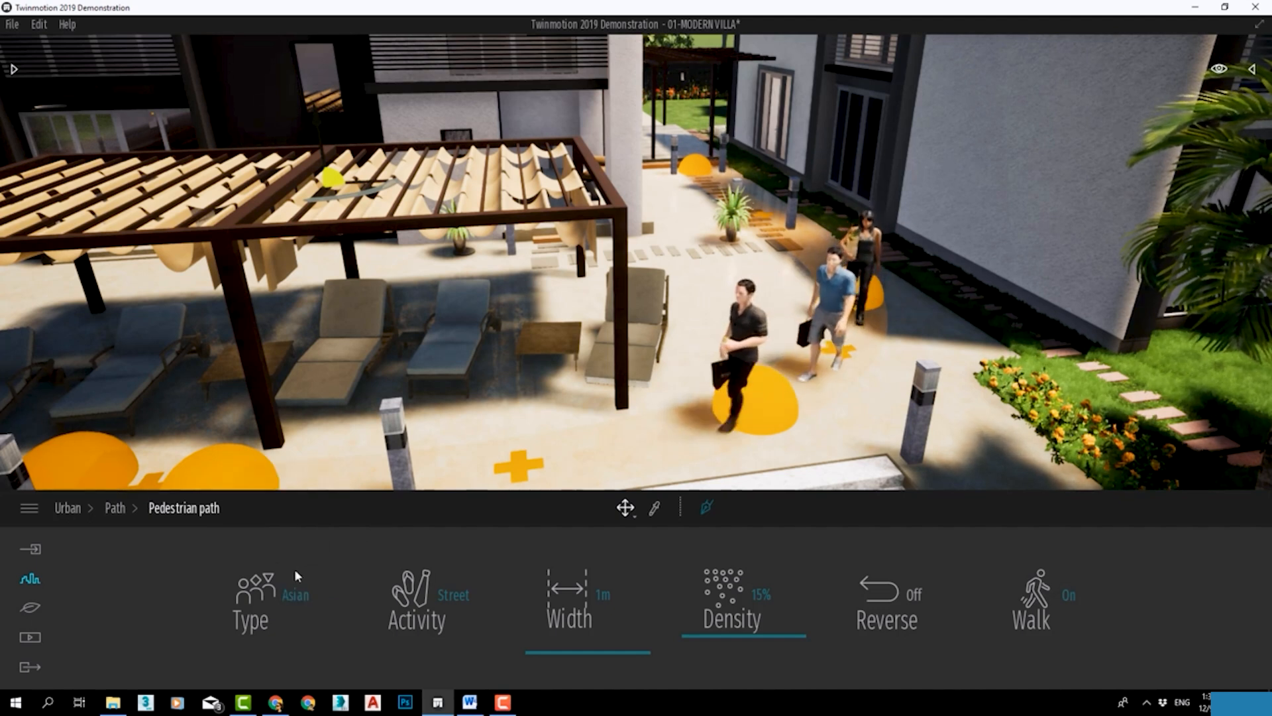
Set the pedestrian path's character type back to a Multi mix that includes European.
{"action": "left_click", "coordinate": [298, 595]}
{"action": "left_click", "coordinate": [257, 583]}
{"action": "left_click", "coordinate": [261, 519]}
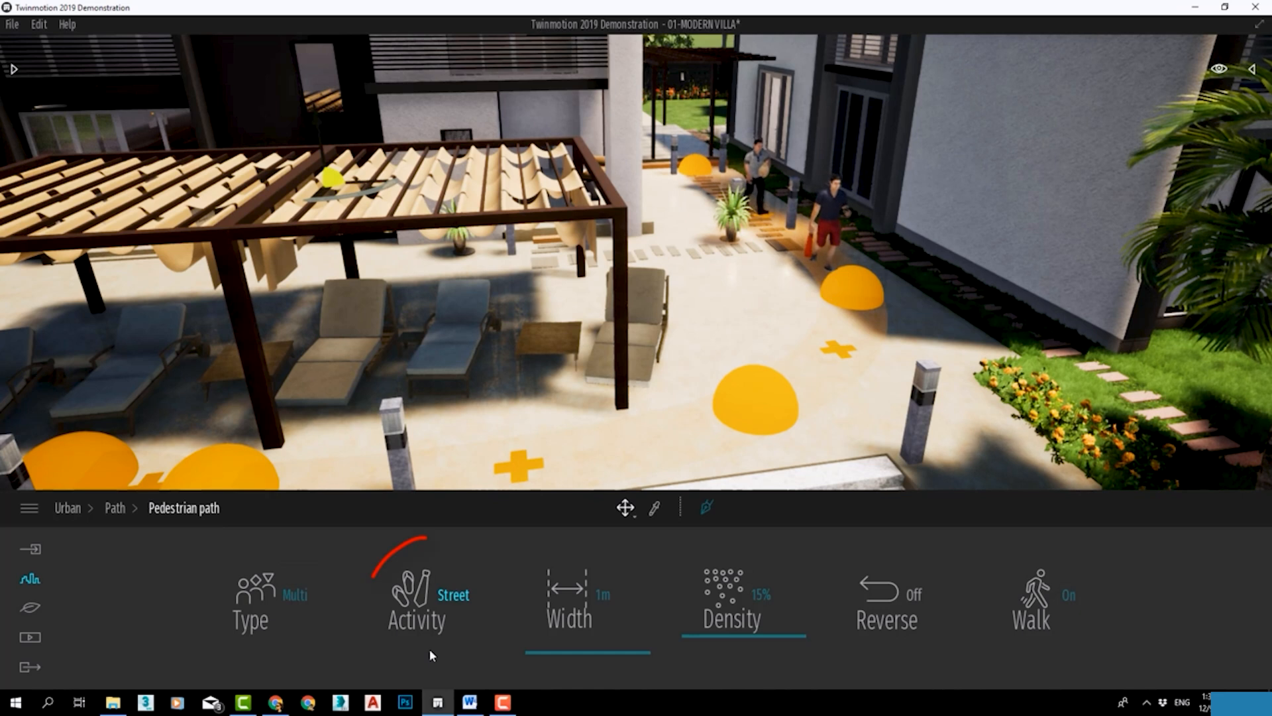
Try the Office and Travel activities on the people of the pedestrian path.
{"action": "left_click", "coordinate": [437, 615]}
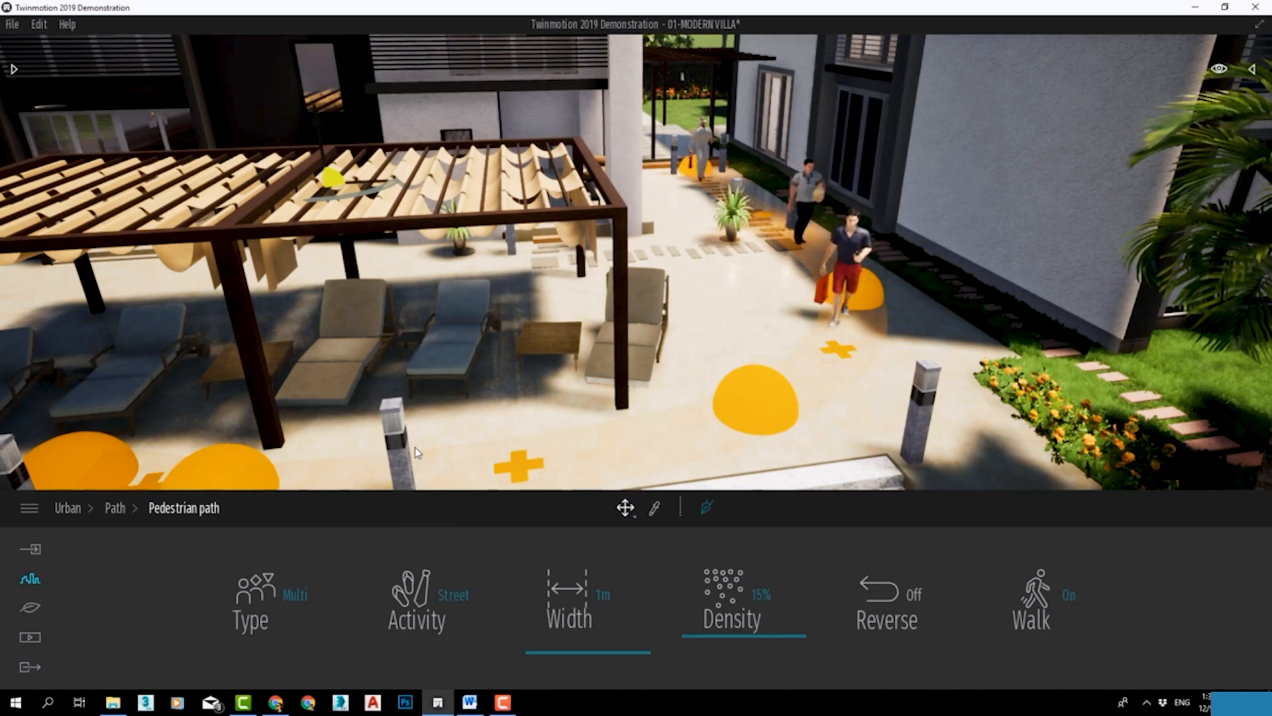
{"action": "left_click", "coordinate": [445, 601]}
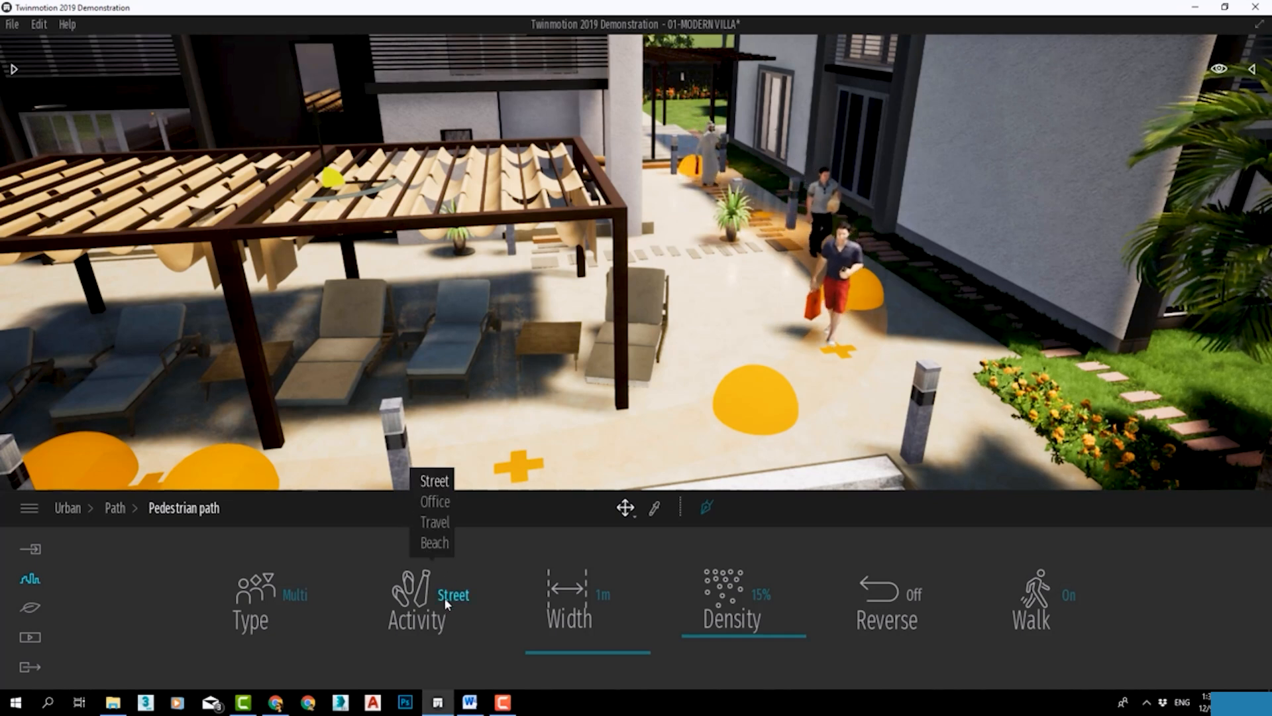
{"action": "left_click", "coordinate": [437, 504]}
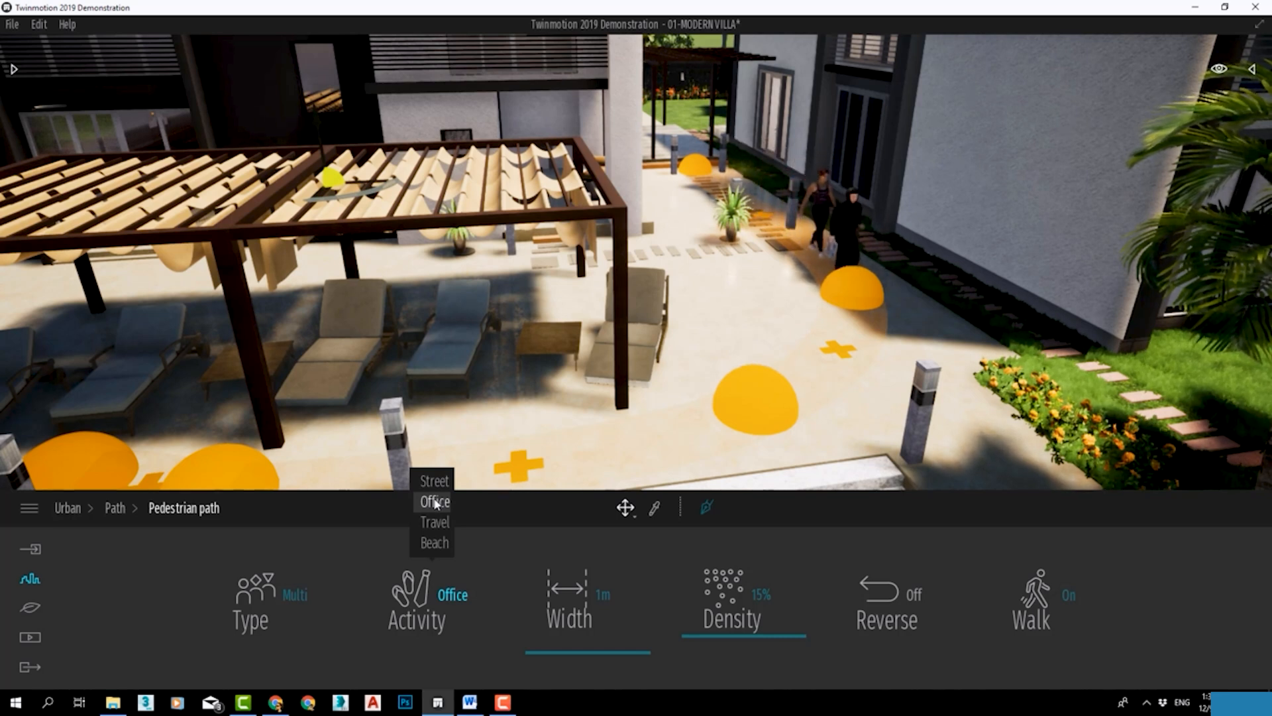
{"action": "left_click", "coordinate": [440, 525]}
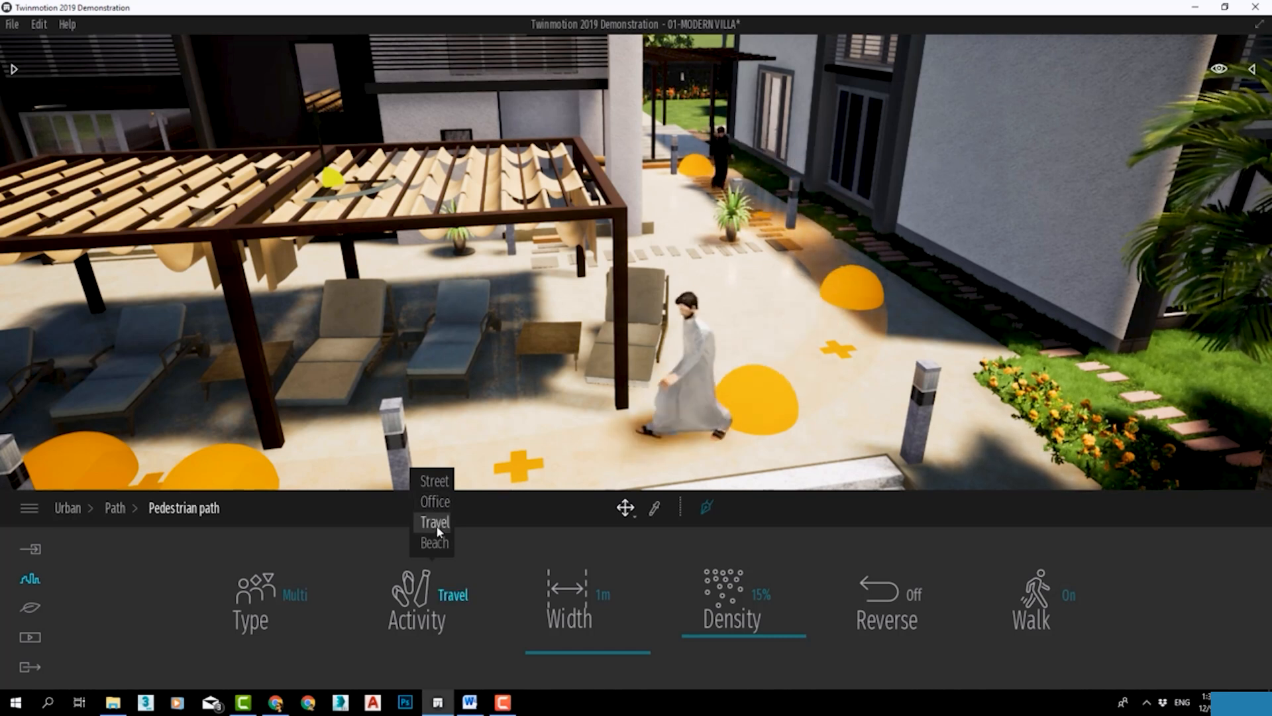
{"action": "mouse_move", "coordinate": [799, 361]}
{"action": "right_mouse_down"}
{"action": "mouse_move", "coordinate": [702, 387]}
{"action": "mouse_move", "coordinate": [800, 360]}
{"action": "right_mouse_up"}
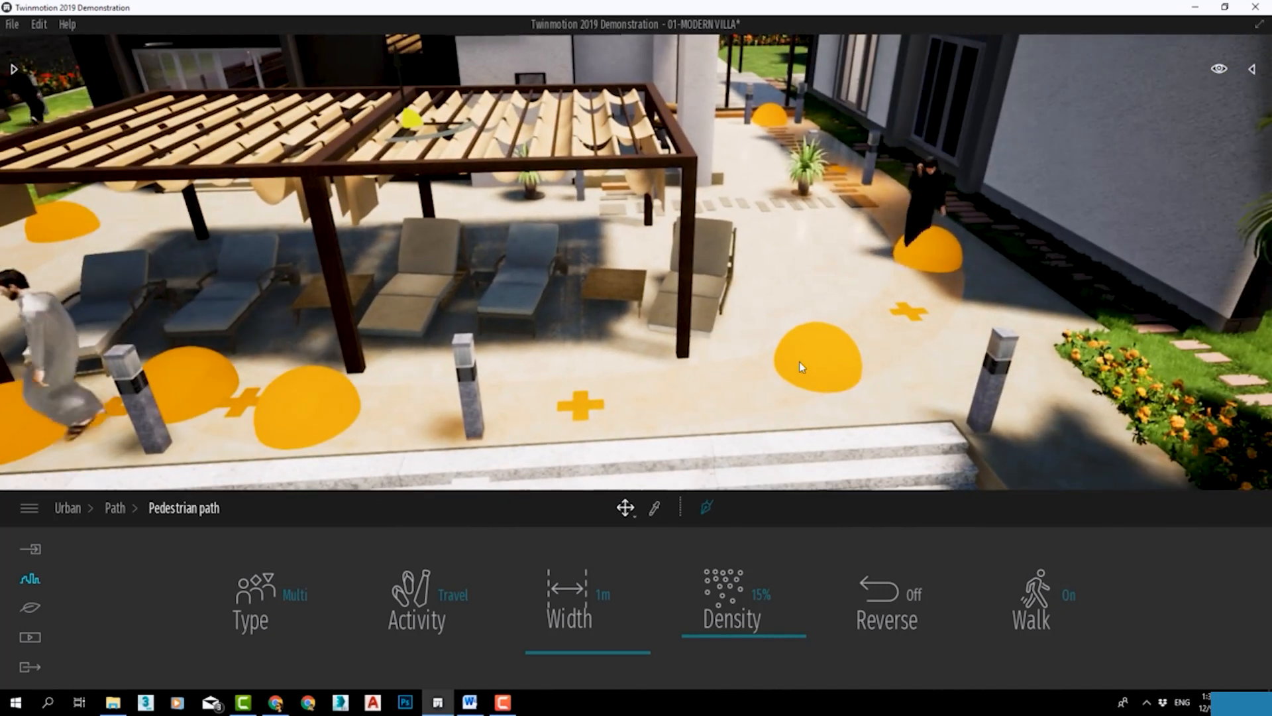
Set the pedestrian path's activity to Beach.
{"action": "left_click", "coordinate": [423, 588]}
{"action": "left_click", "coordinate": [437, 544]}
{"action": "left_click", "coordinate": [260, 592]}
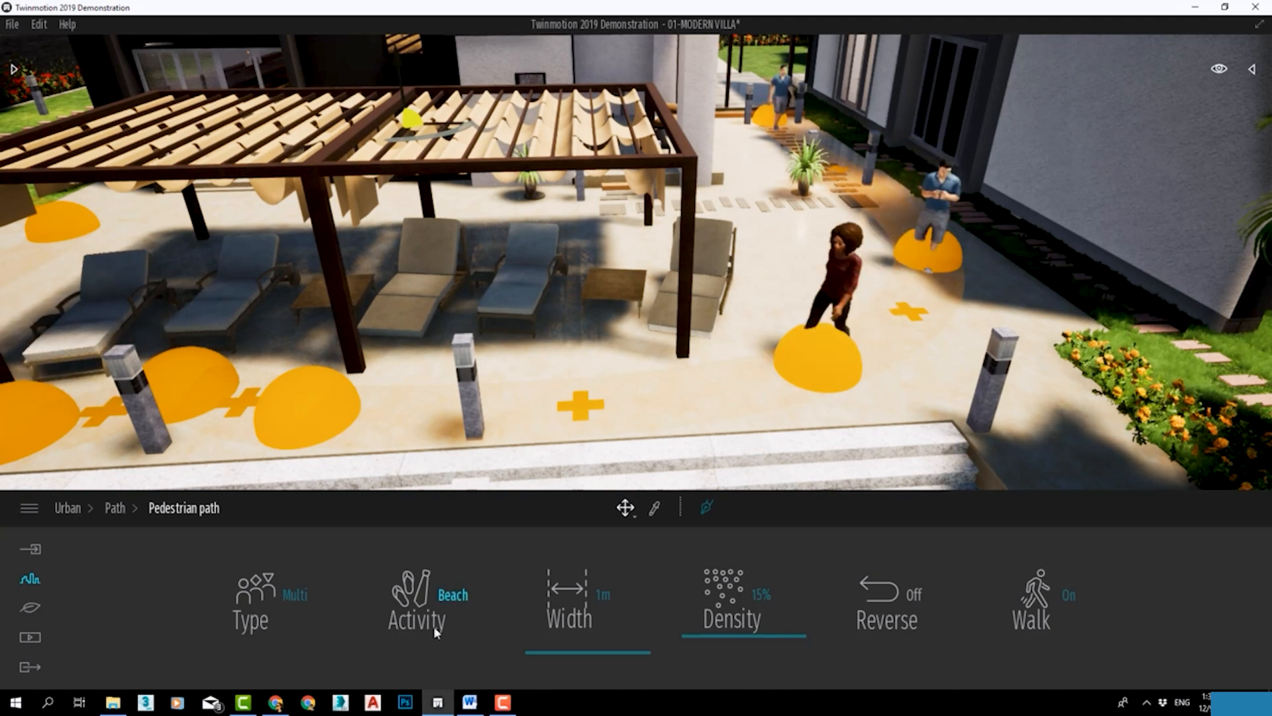
Widen the pedestrian path to 4 m and set its density to 36%.
{"action": "mouse_move", "coordinate": [434, 625]}
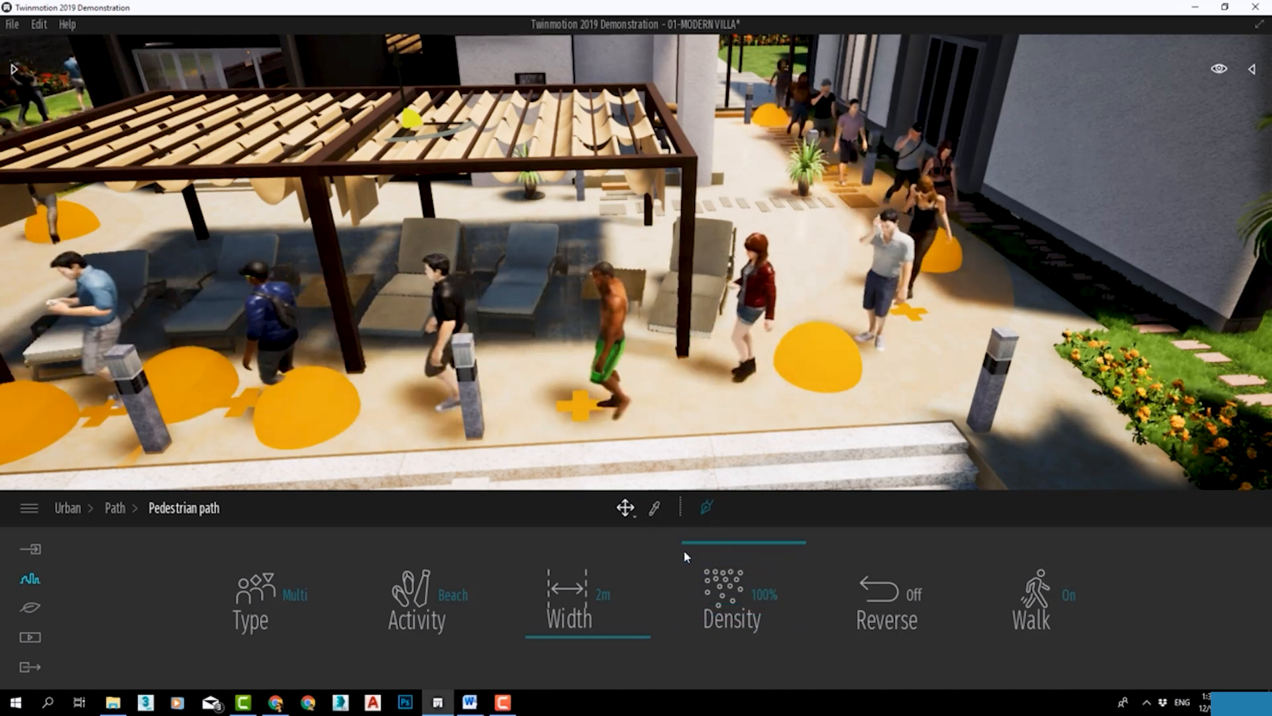
{"action": "left_click_drag", "start_coordinate": [580, 635], "coordinate": [575, 613]}
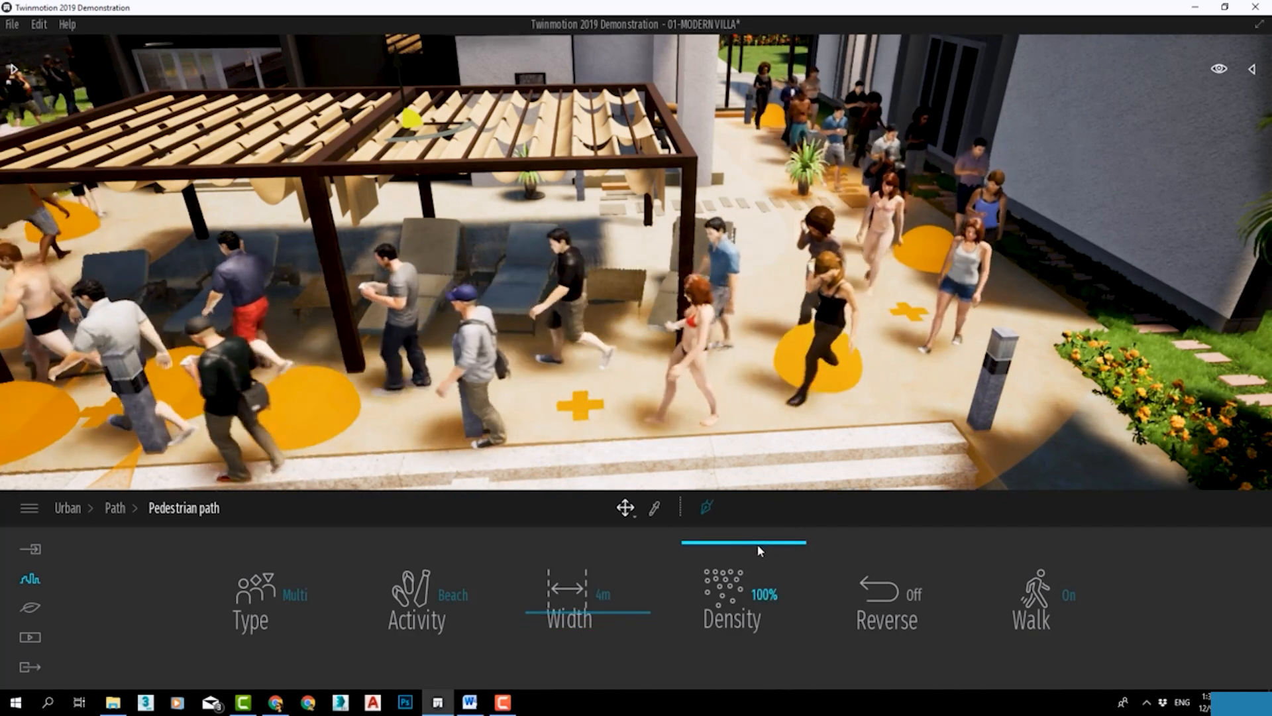
{"action": "left_click_drag", "start_coordinate": [719, 543], "coordinate": [718, 614]}
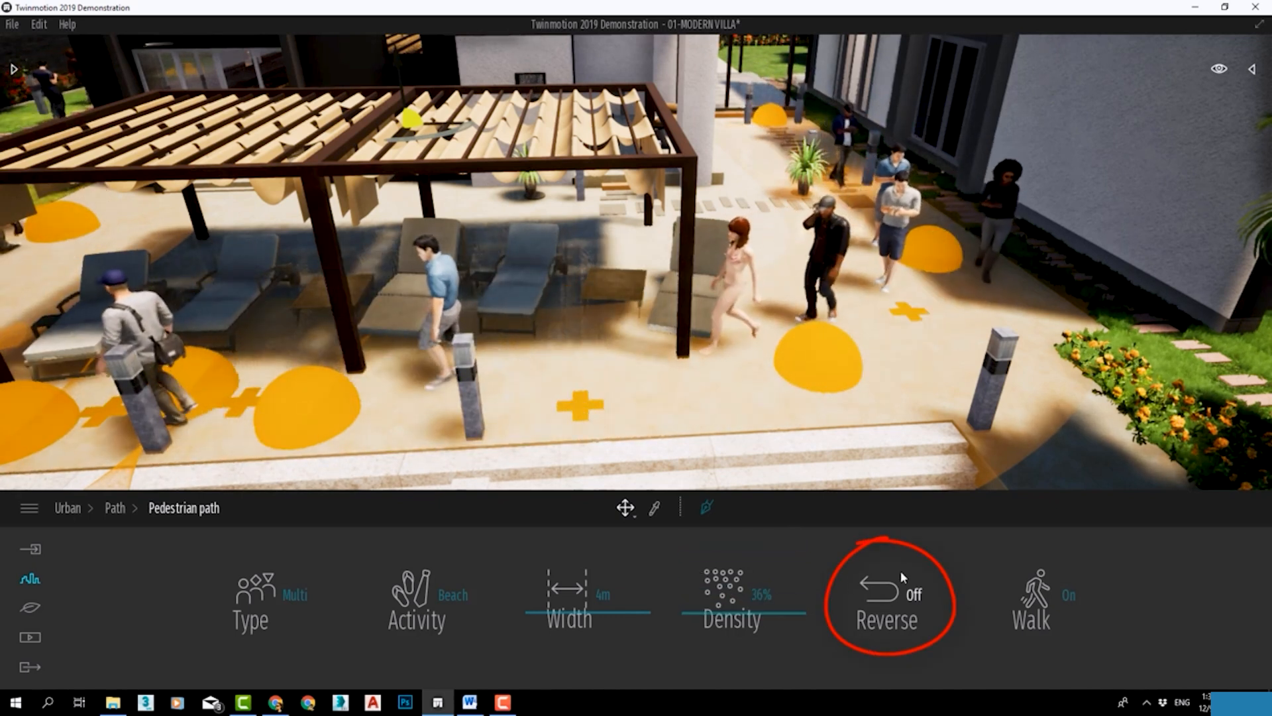
Try the pedestrian path with Reverse on and Walk off, and restore both settings.
{"action": "left_click", "coordinate": [906, 593]}
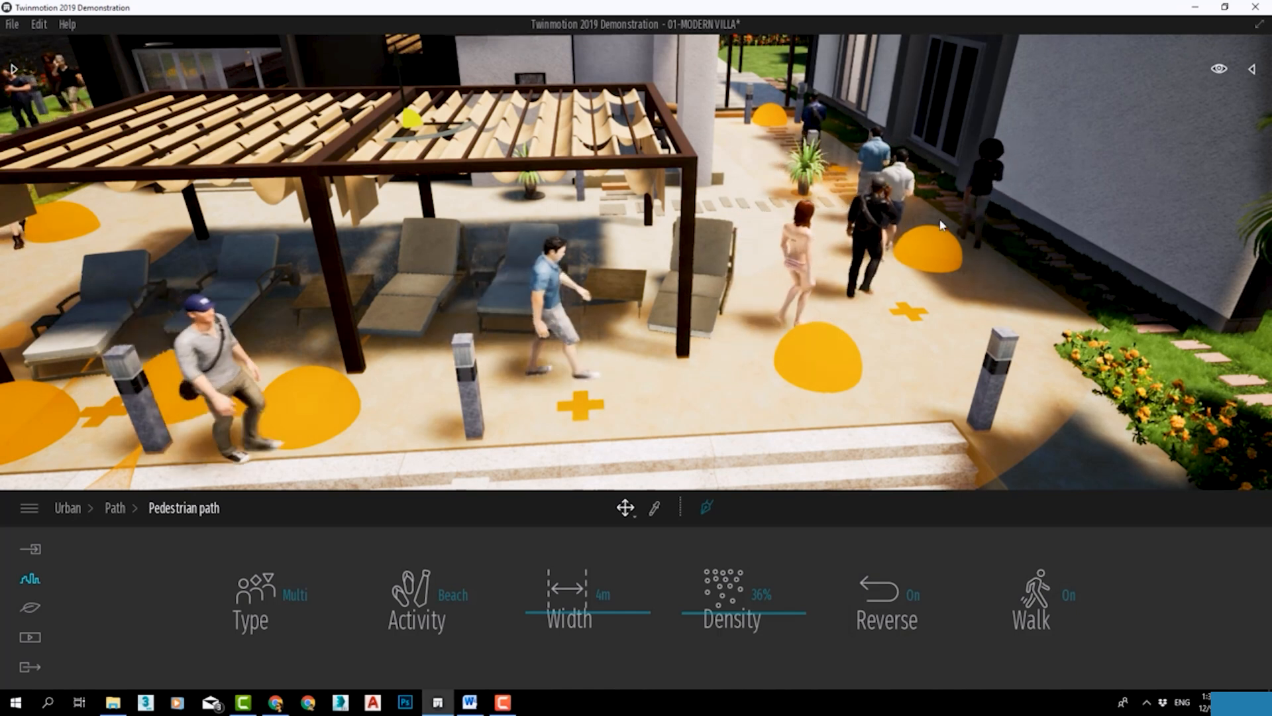
{"action": "left_click", "coordinate": [1037, 600]}
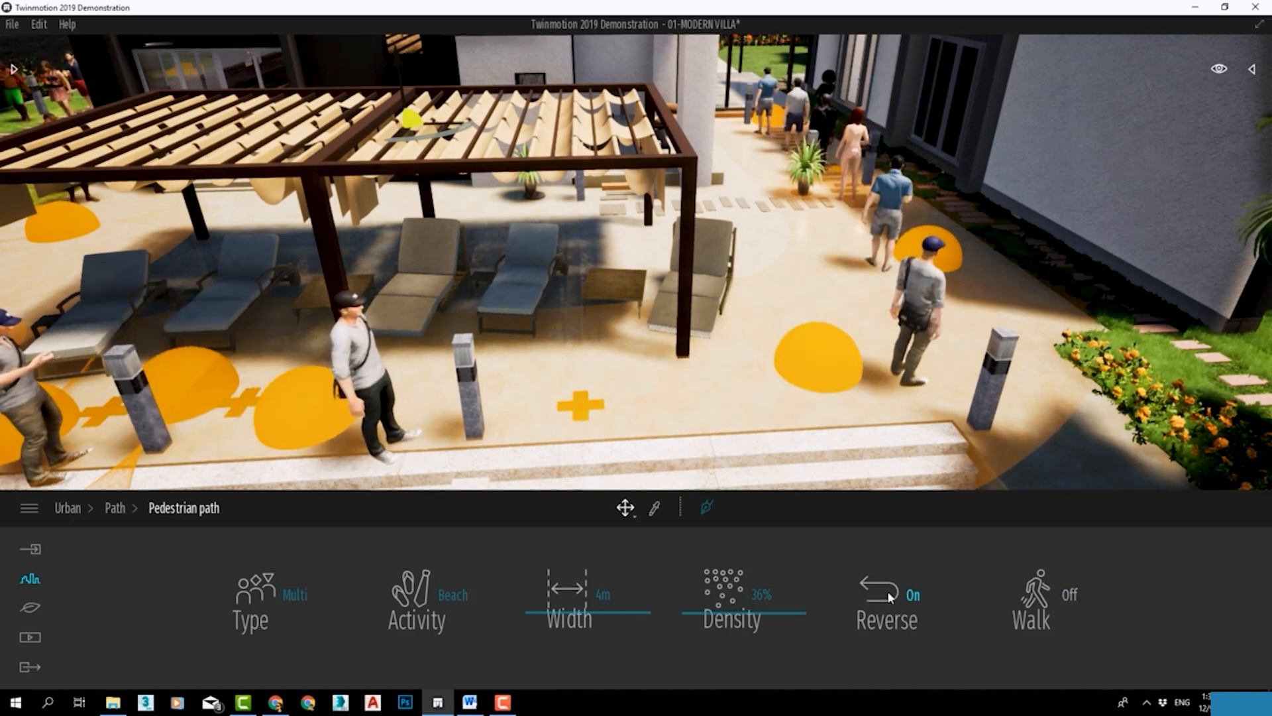
{"action": "left_click", "coordinate": [908, 577]}
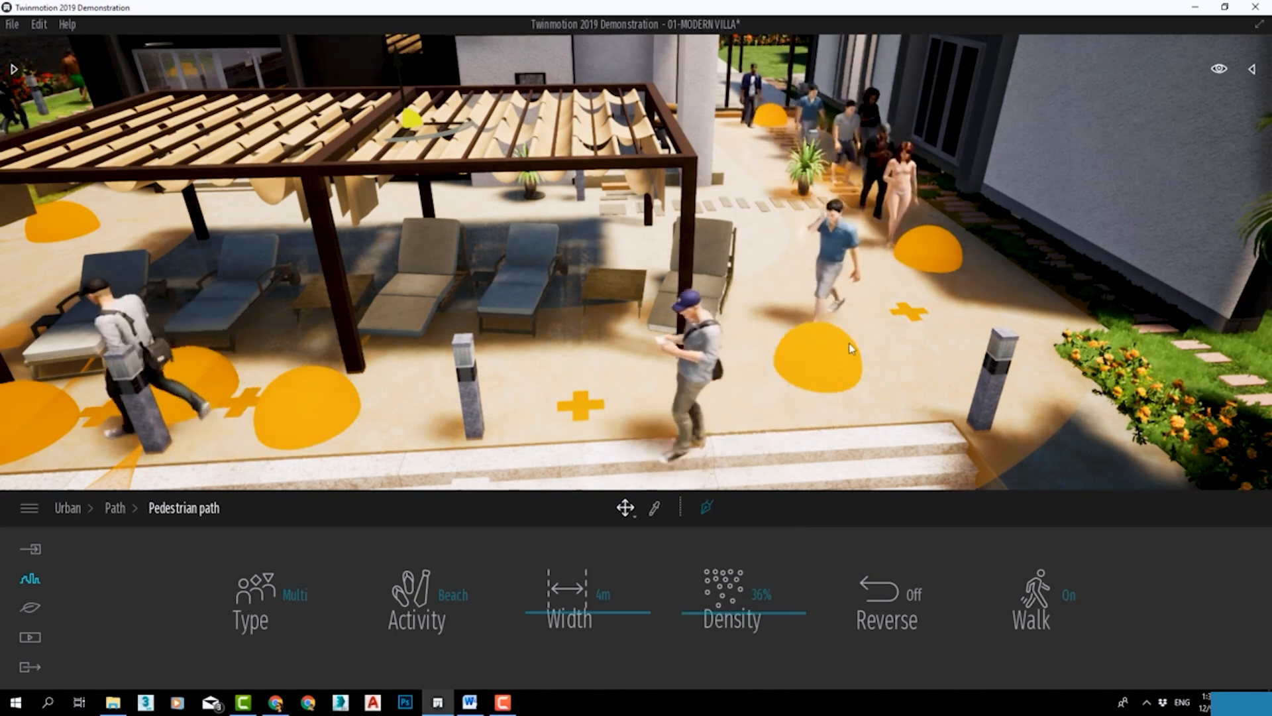
{"action": "left_click", "coordinate": [1038, 596]}
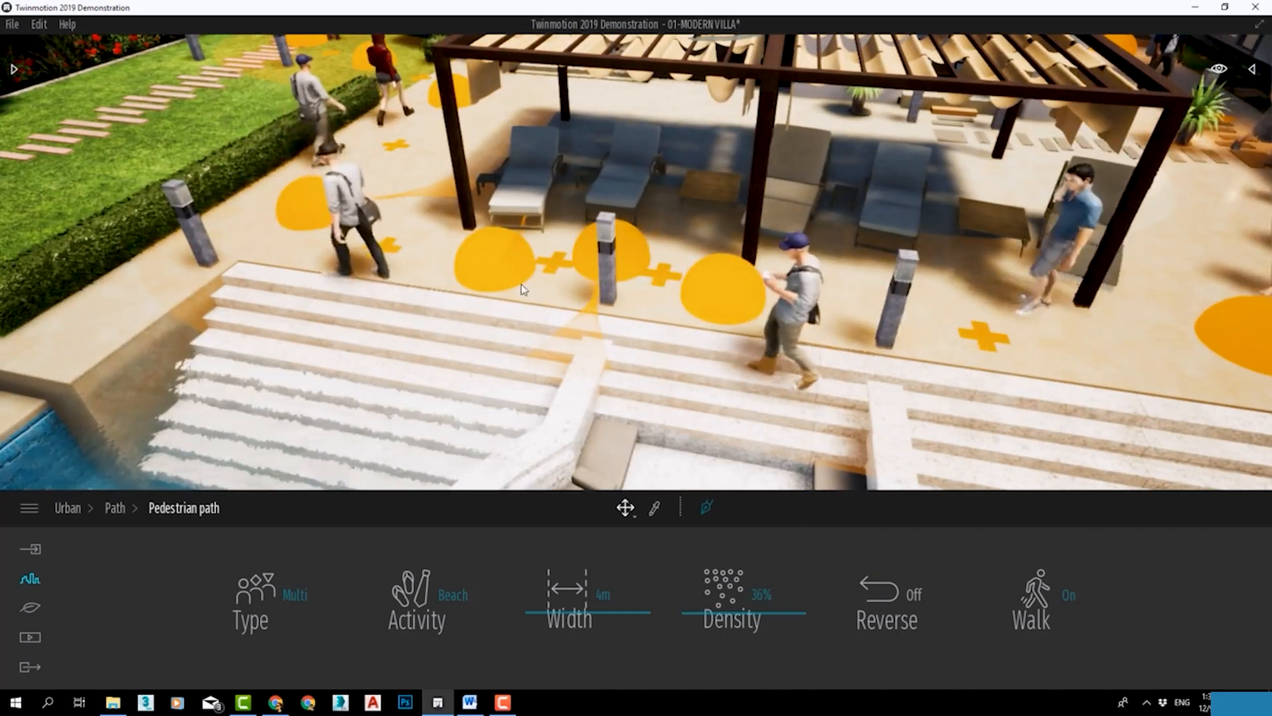
Set the pedestrian path's width to 2 m, and insert and shift an extra path point between the pergola and the pool steps.
{"action": "left_click", "coordinate": [570, 643]}
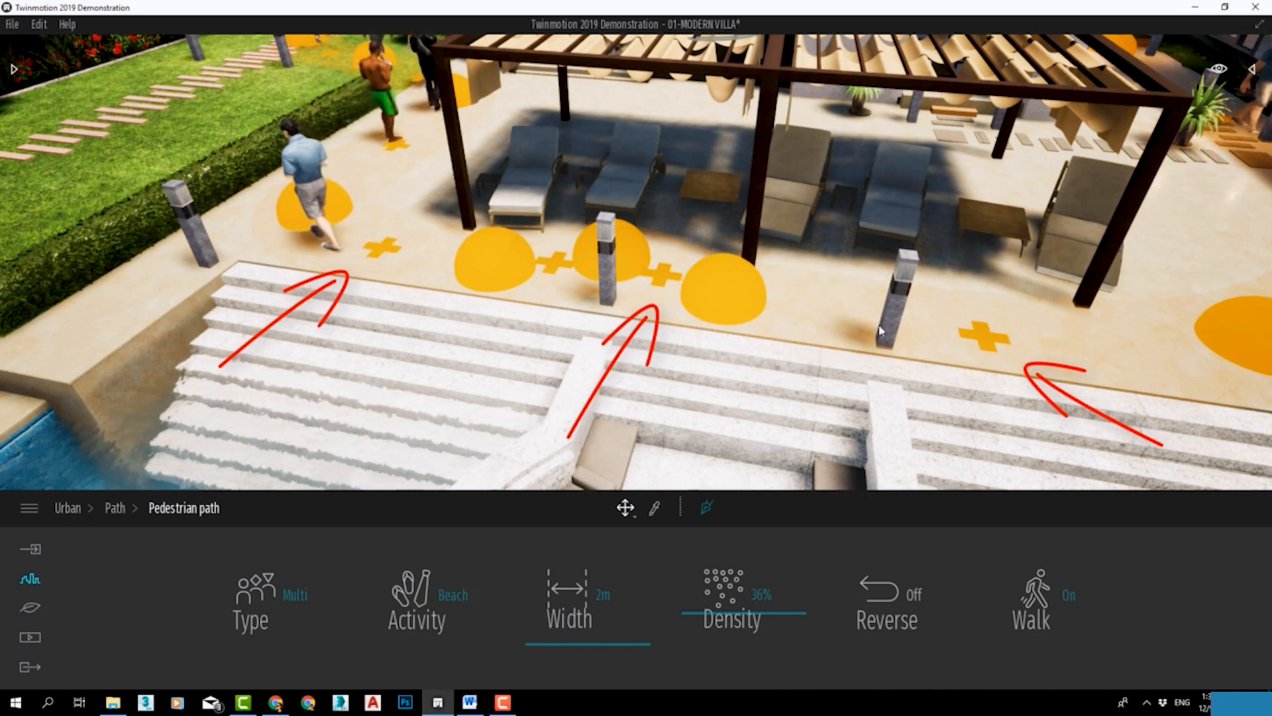
{"action": "mouse_move", "coordinate": [1006, 313]}
{"action": "middle_mouse_down"}
{"action": "mouse_move", "coordinate": [494, 381]}
{"action": "mouse_move", "coordinate": [473, 369]}
{"action": "middle_mouse_up"}
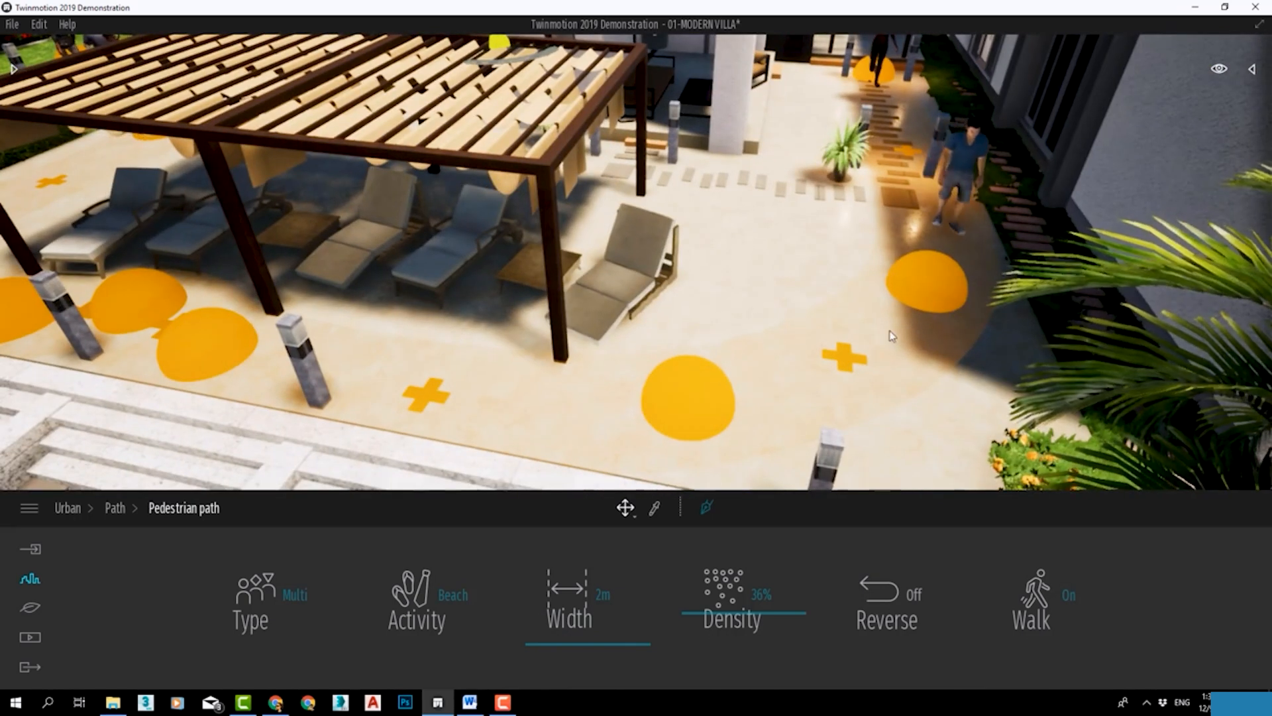
{"action": "middle_click_drag", "start_coordinate": [523, 424], "coordinate": [806, 363]}
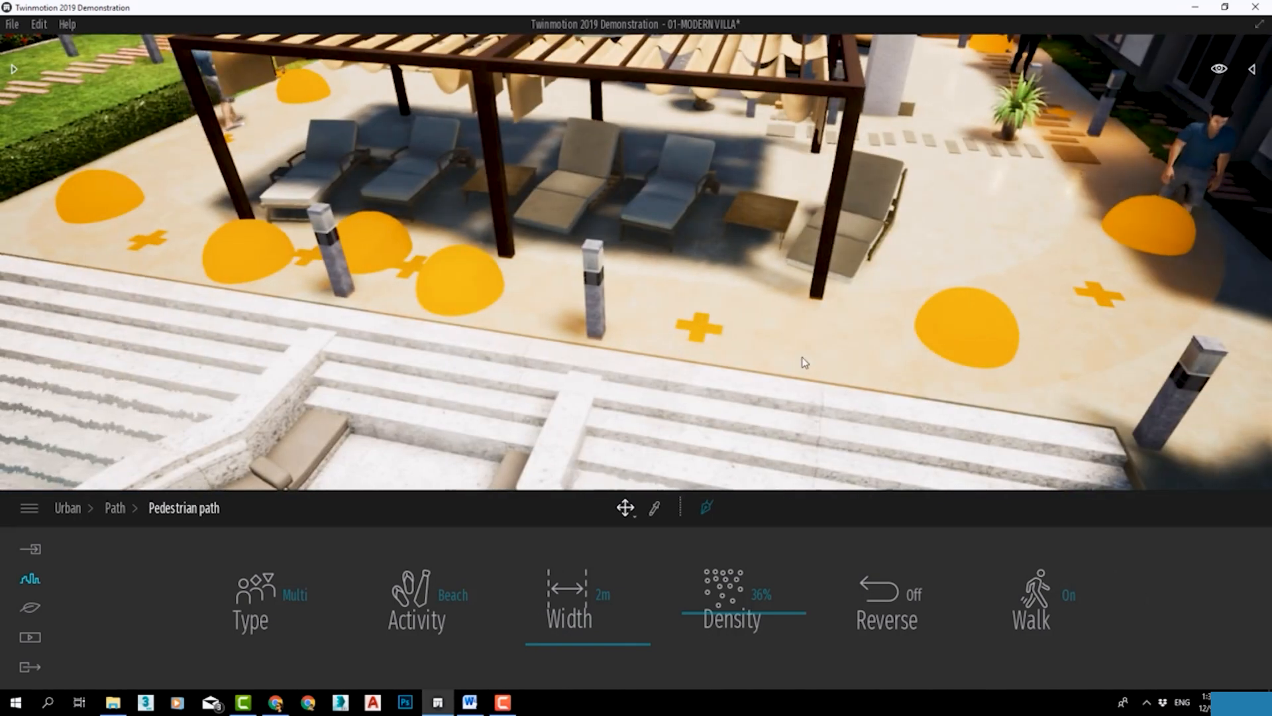
{"action": "left_click", "coordinate": [698, 329]}
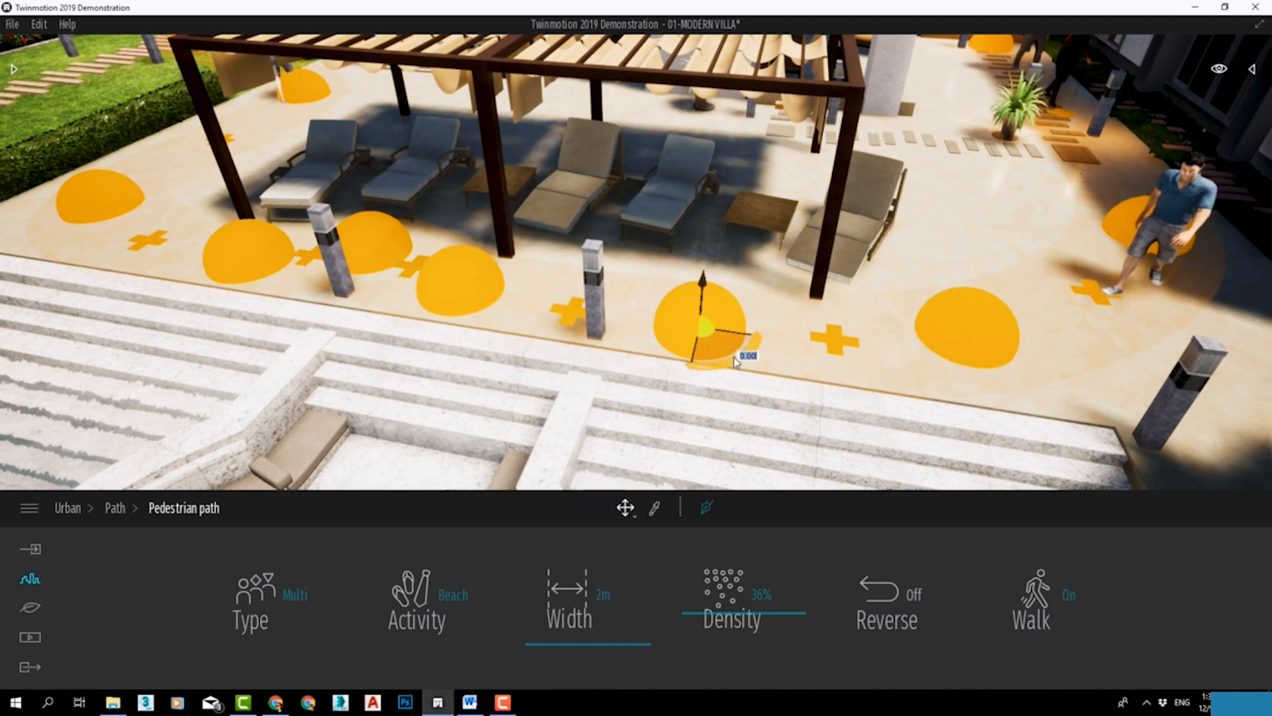
{"action": "left_click_drag", "start_coordinate": [721, 351], "coordinate": [756, 351]}
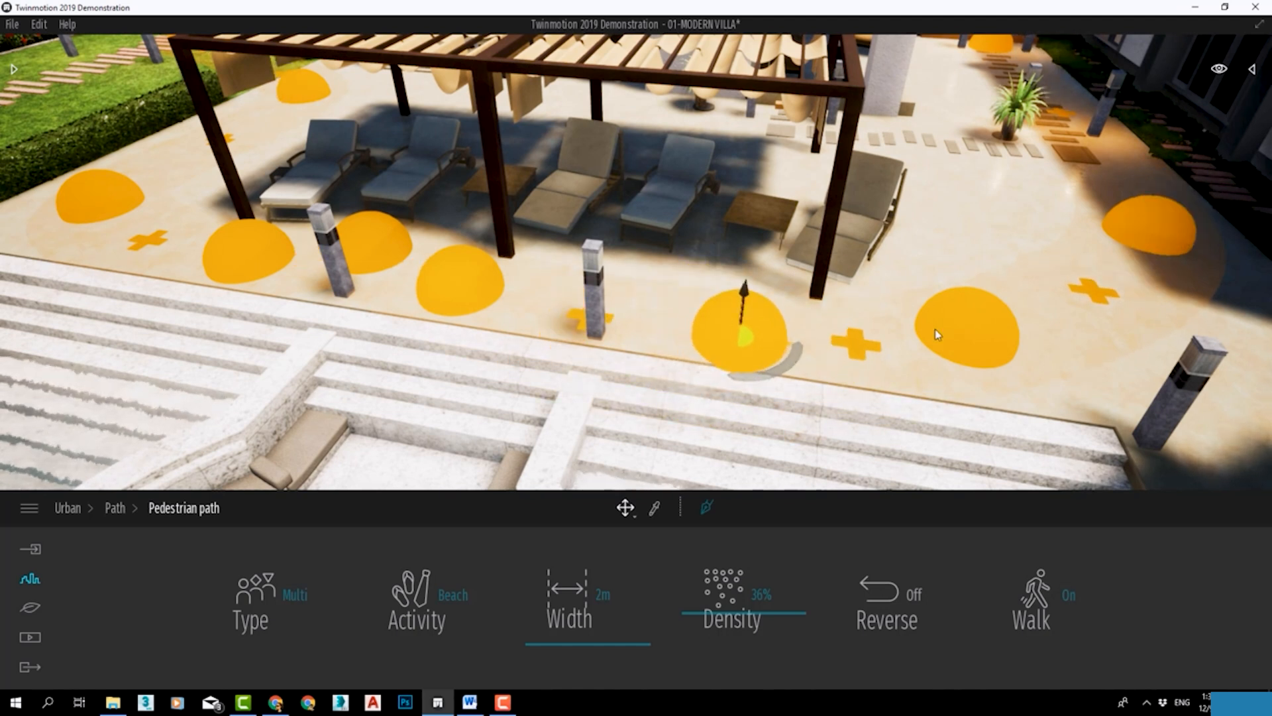
Delete the inserted path point and its neighbouring point nearer the passage from the pedestrian path.
{"action": "left_click", "coordinate": [904, 353]}
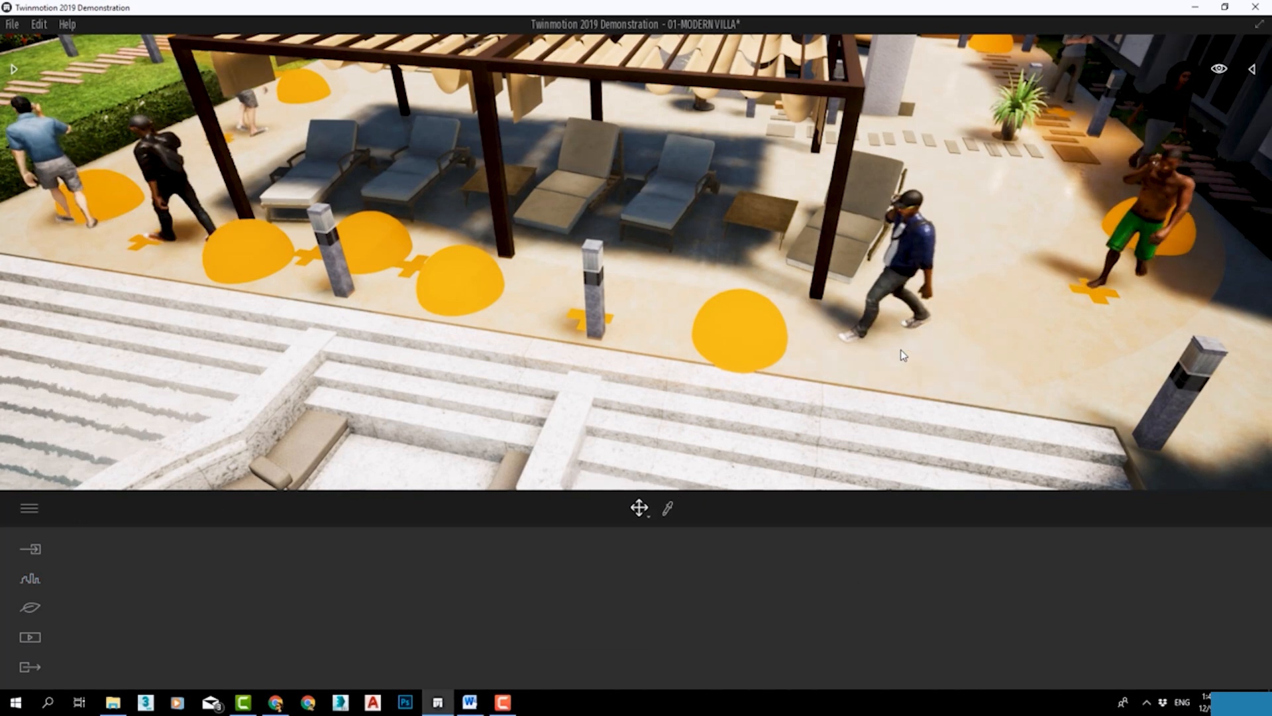
{"action": "left_click", "coordinate": [736, 333]}
{"action": "left_click", "coordinate": [561, 345]}
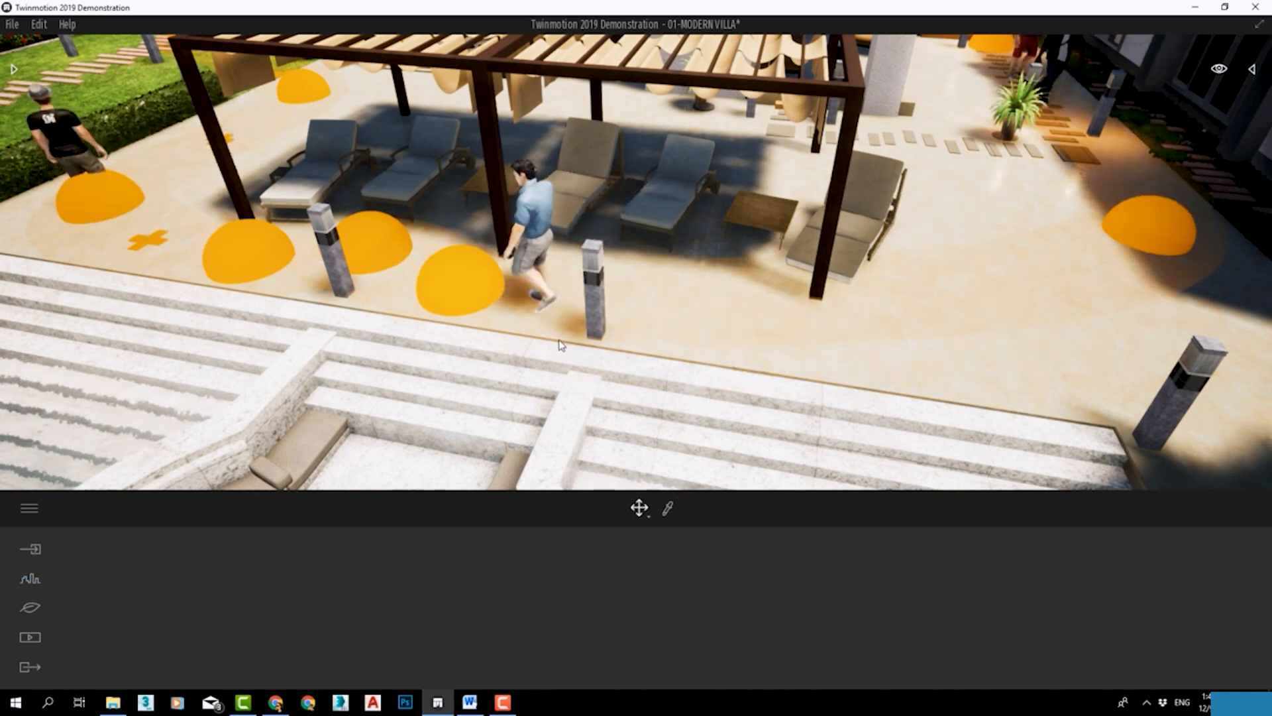
Select the pedestrian path's end point on the wooden seating deck and leave path editing.
{"action": "left_click", "coordinate": [472, 285]}
{"action": "right_click_drag", "start_coordinate": [338, 315], "coordinate": [353, 317]}
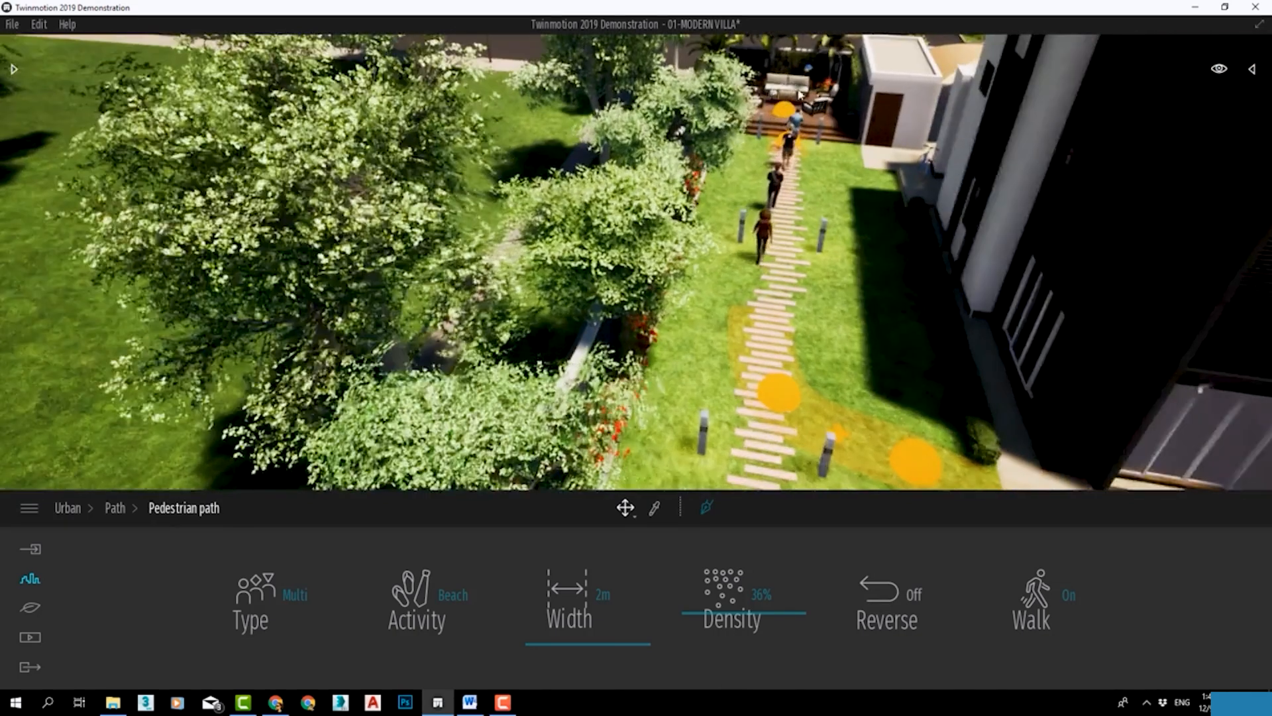
{"action": "middle_click_drag", "start_coordinate": [800, 95], "coordinate": [733, 244]}
{"action": "scroll", "coordinate": [734, 245], "scroll_direction": "up", "scroll_amount": 6}
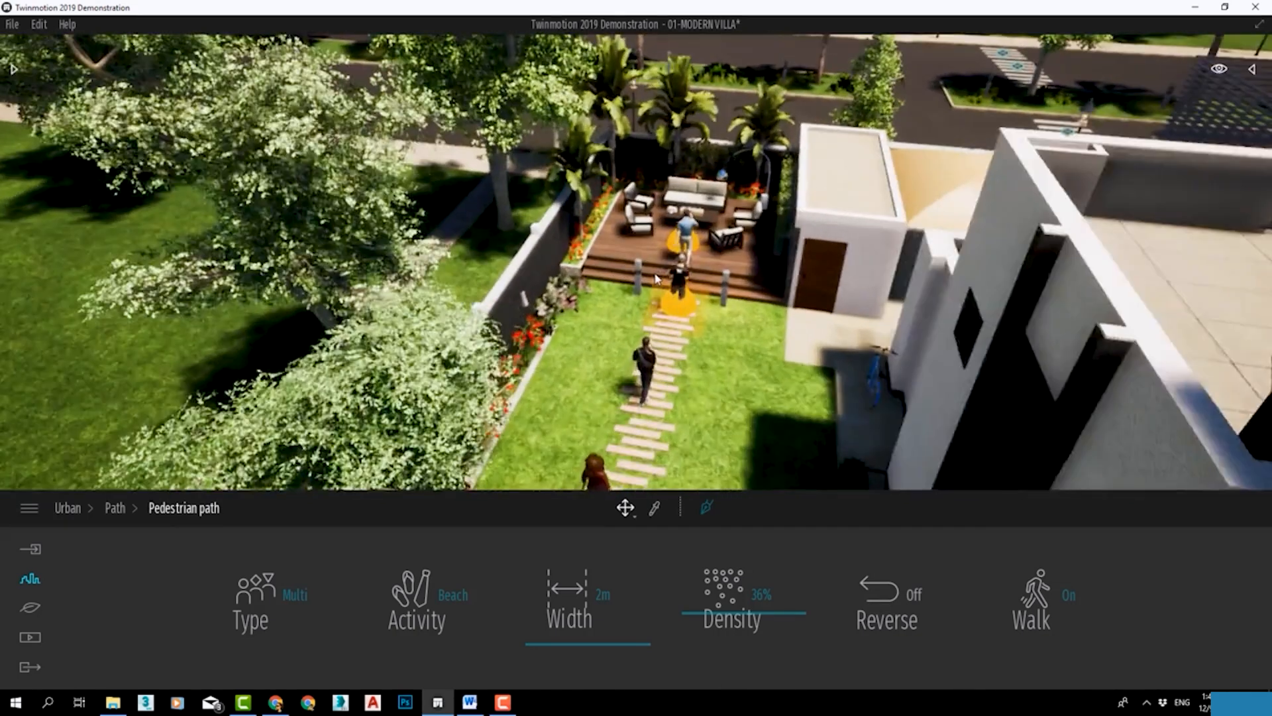
{"action": "scroll", "coordinate": [773, 307], "scroll_direction": "up", "scroll_amount": 3}
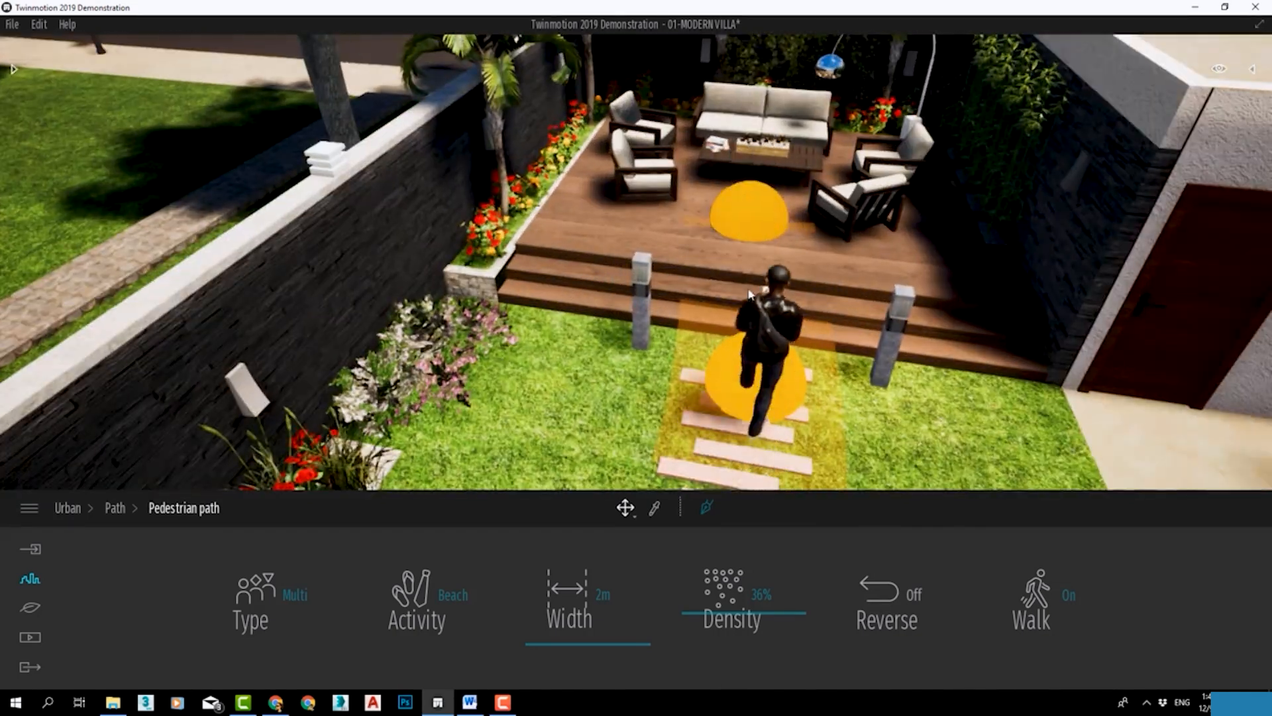
{"action": "left_click", "coordinate": [752, 211]}
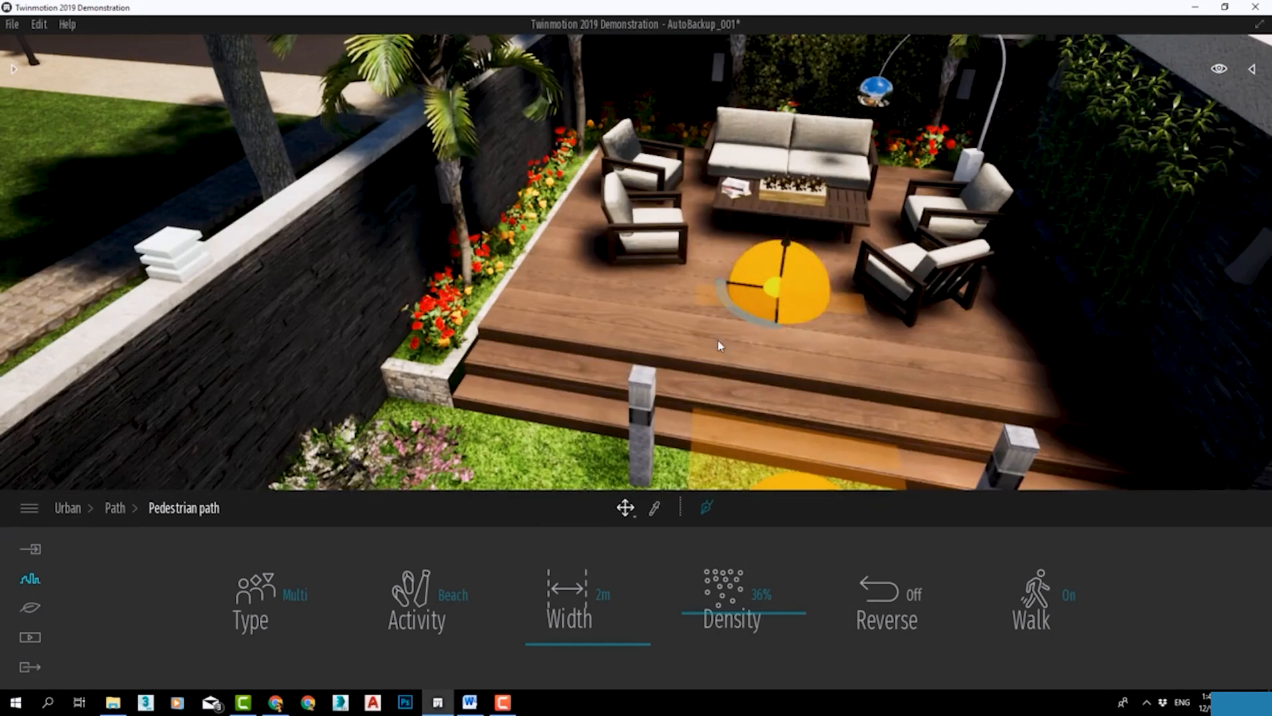
{"action": "left_click_drag", "start_coordinate": [786, 244], "coordinate": [787, 216]}
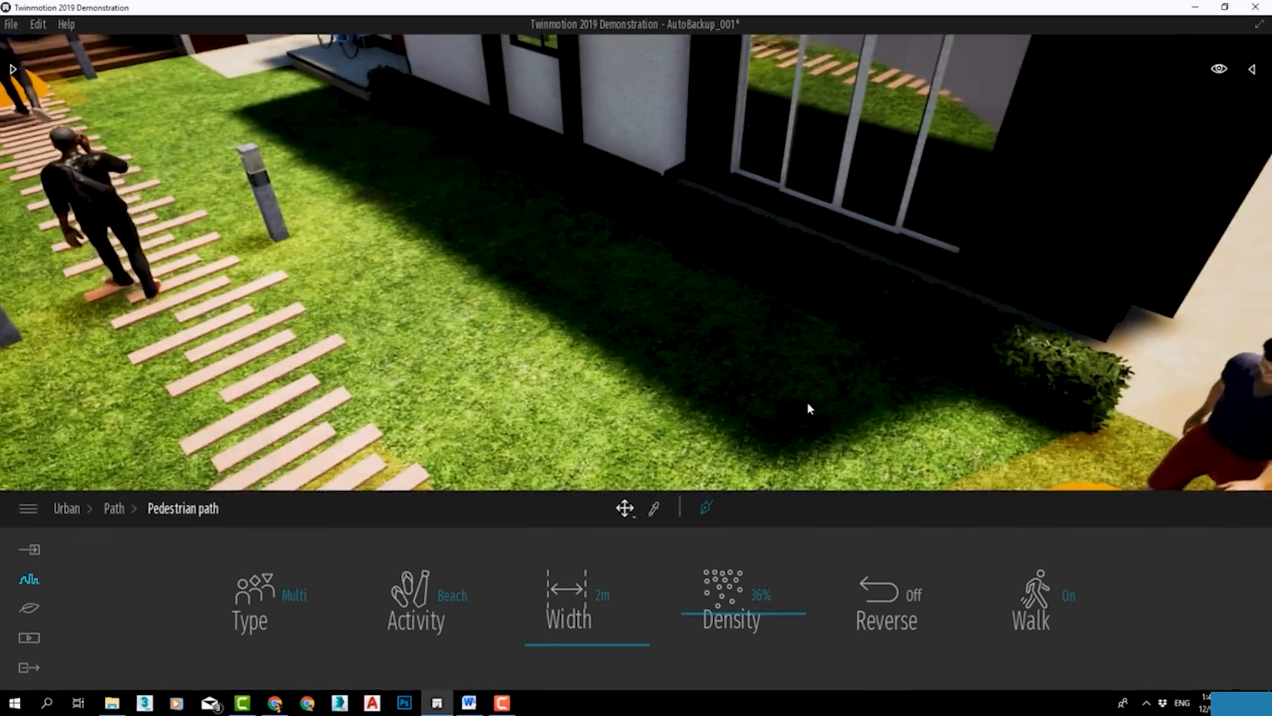
{"action": "key", "text": "Escape"}
Show the list of all scene objects with the walking people beside the pergola in view.
{"action": "scroll", "coordinate": [808, 404], "scroll_direction": "down", "scroll_amount": 3}
{"action": "middle_click_drag", "start_coordinate": [819, 425], "coordinate": [411, 358]}
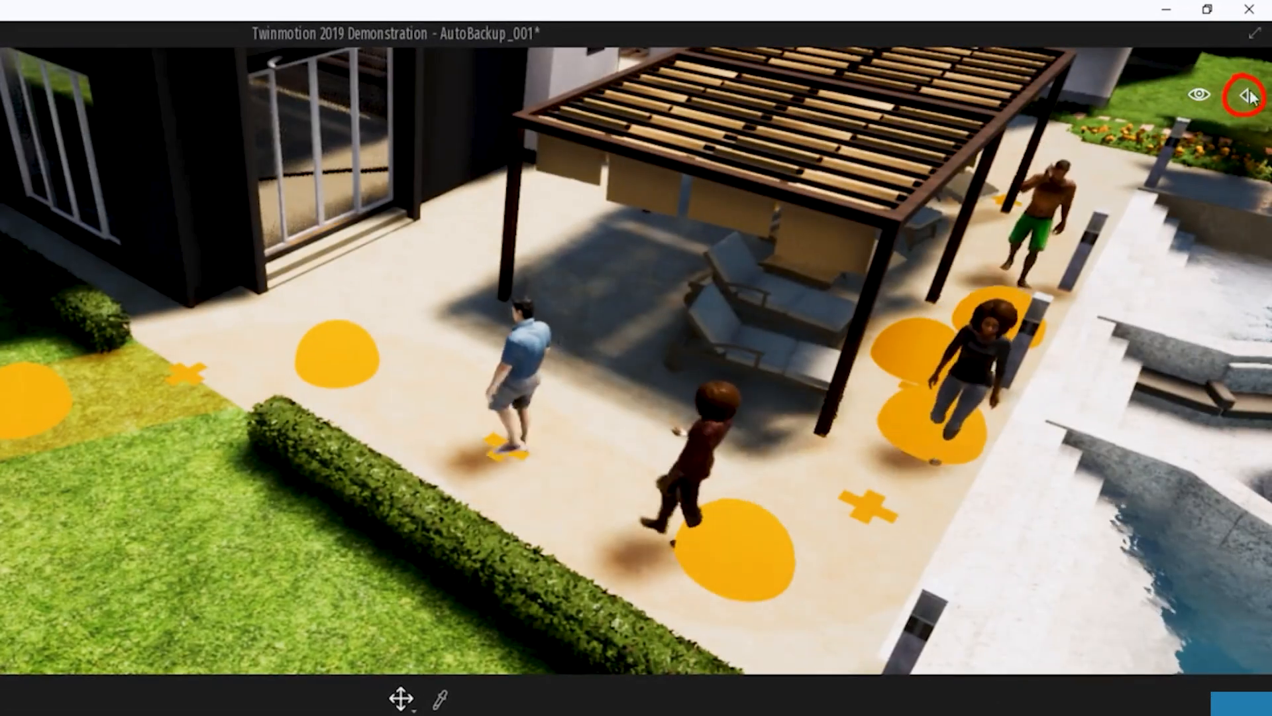
{"action": "left_click", "coordinate": [1245, 96]}
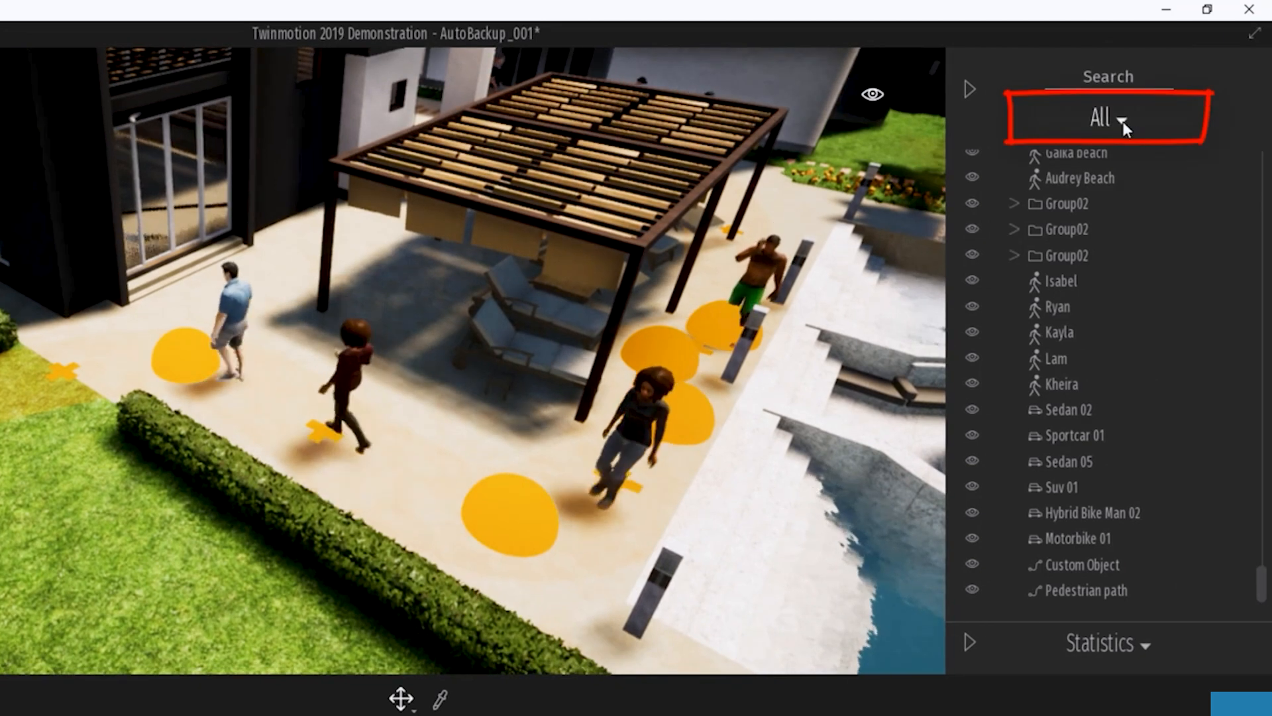
Filter the scene objects to show only paths, and delete the Custom Object path and the pedestrian path.
{"action": "left_click", "coordinate": [1123, 121]}
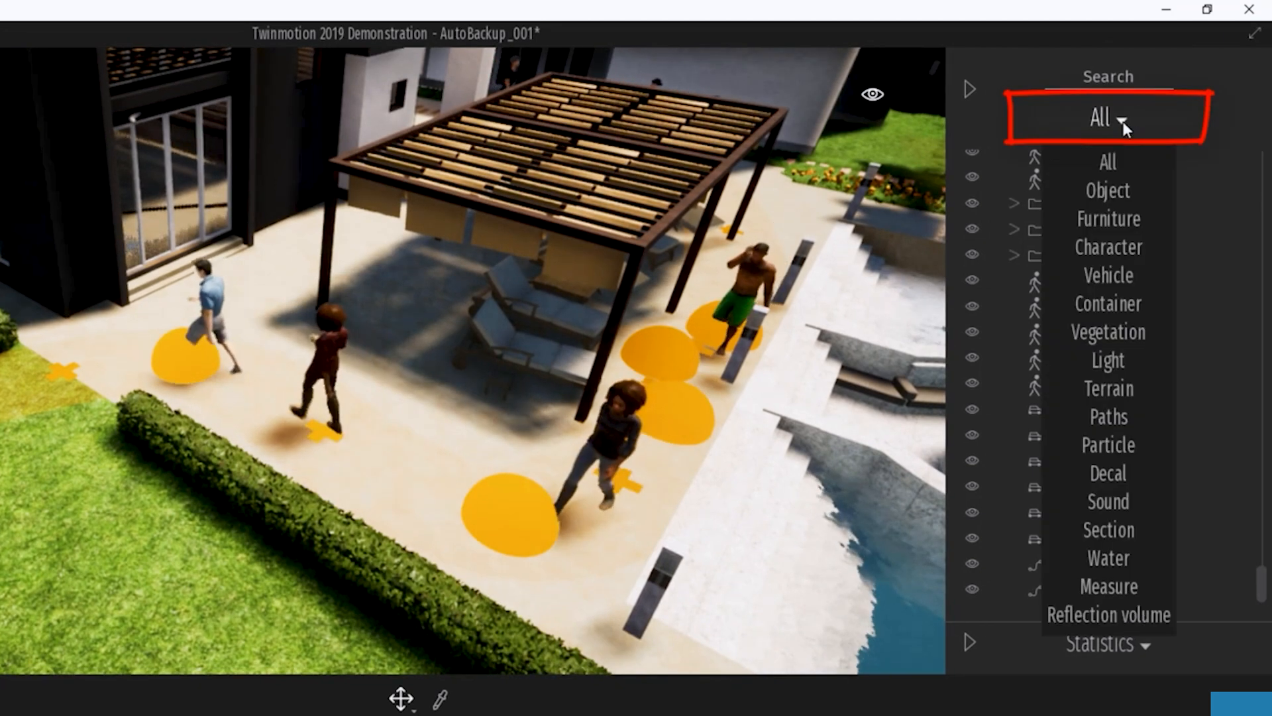
{"action": "left_click", "coordinate": [1125, 423]}
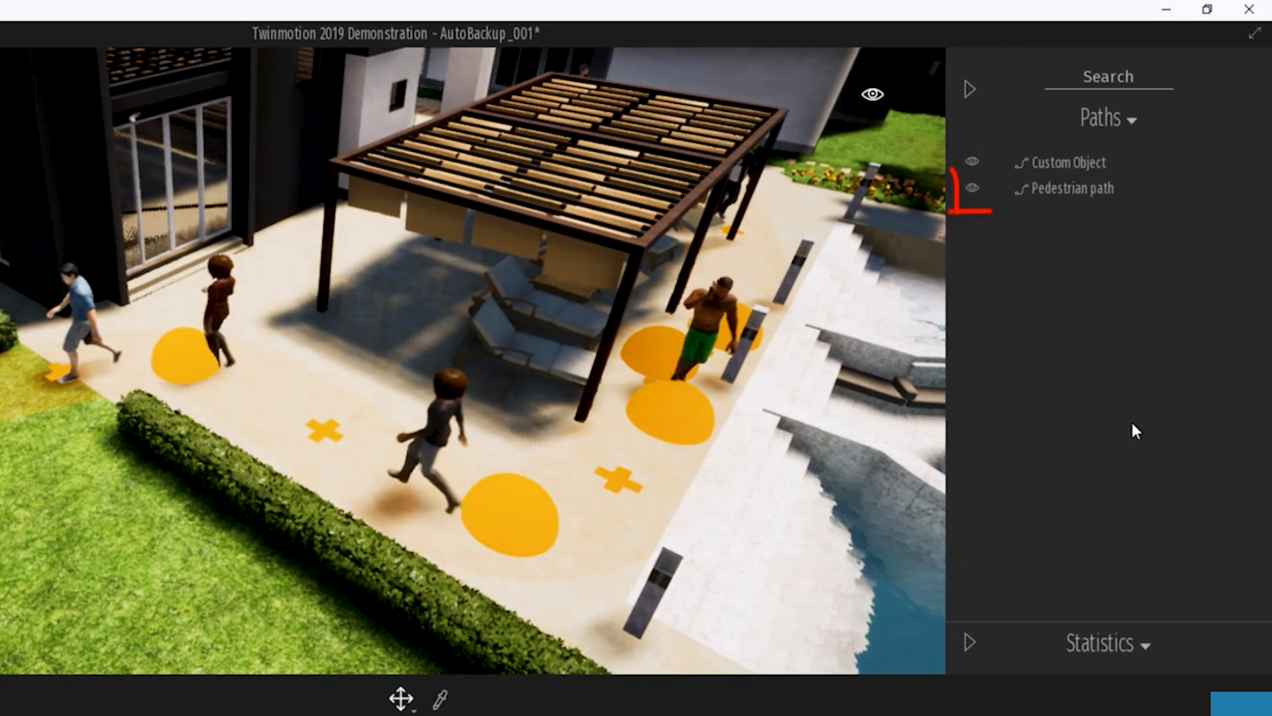
{"action": "left_click", "coordinate": [1102, 168]}
{"action": "key", "text": "Delete"}
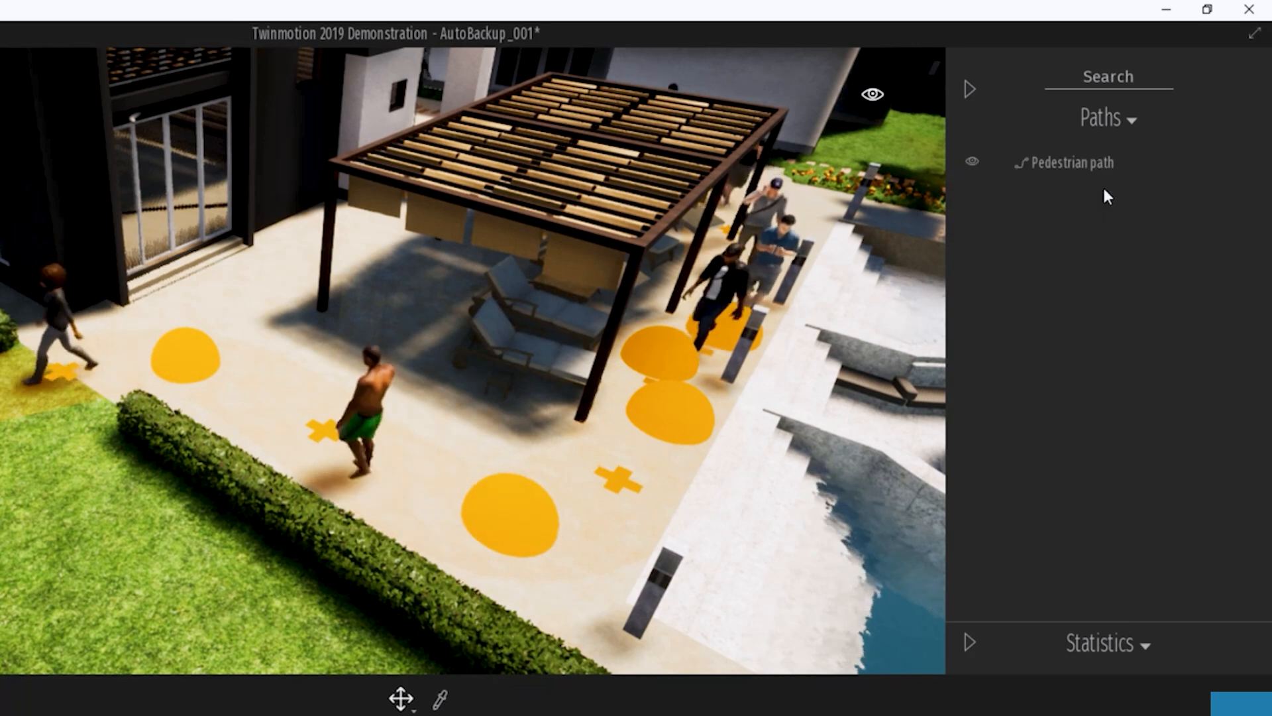
{"action": "left_click", "coordinate": [1097, 163]}
{"action": "key", "text": "Delete"}
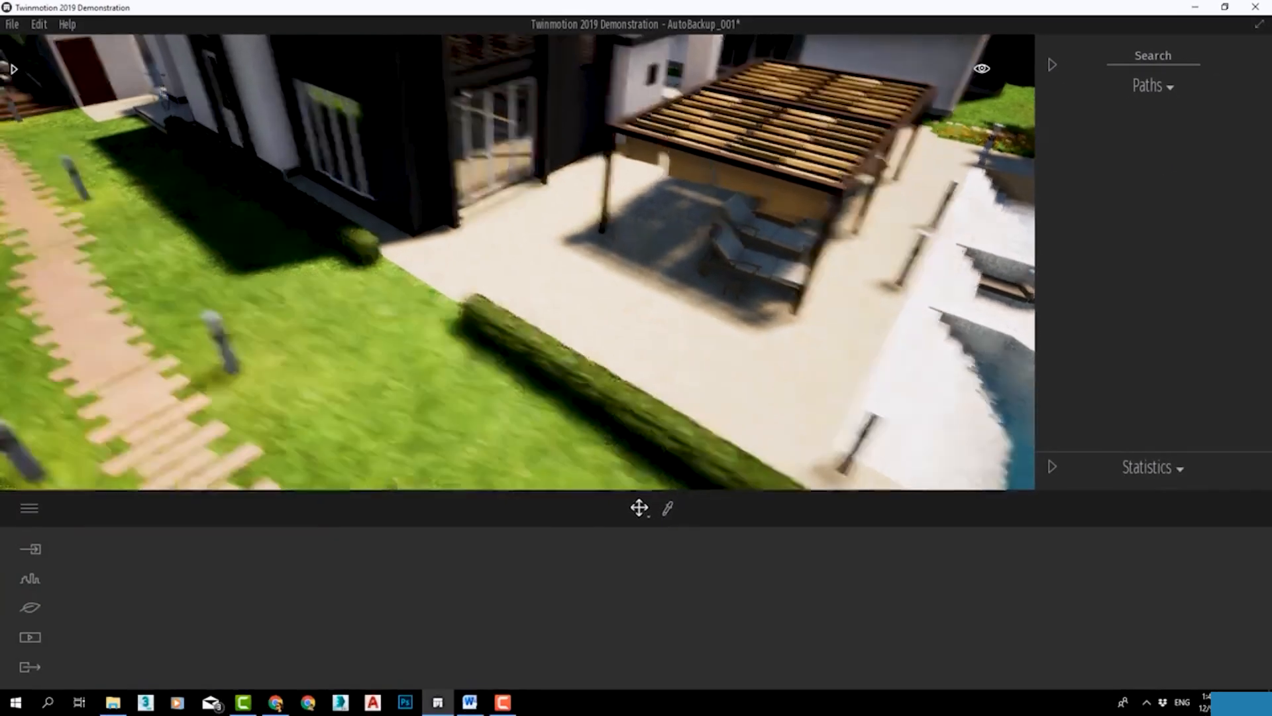
Draw a new pedestrian path along the street sidewalk, from beside the open lawn to the tree by the villa's garage.
{"action": "middle_click_drag", "start_coordinate": [371, 132], "coordinate": [692, 408]}
{"action": "middle_click_drag", "start_coordinate": [538, 257], "coordinate": [845, 263]}
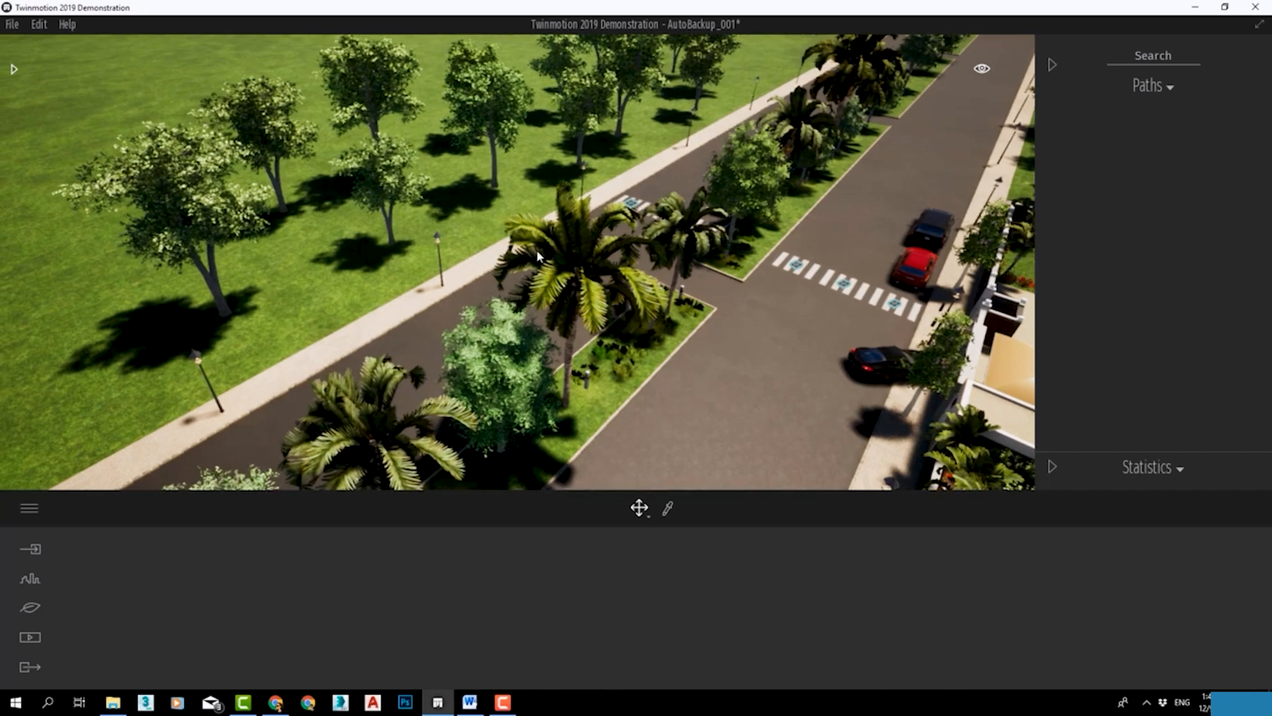
{"action": "right_click_drag", "start_coordinate": [529, 232], "coordinate": [755, 304]}
{"action": "middle_click_drag", "start_coordinate": [528, 232], "coordinate": [723, 397]}
{"action": "middle_click_drag", "start_coordinate": [470, 135], "coordinate": [487, 138]}
{"action": "right_click_drag", "start_coordinate": [487, 138], "coordinate": [739, 165]}
{"action": "mouse_move", "coordinate": [416, 325]}
{"action": "right_mouse_down"}
{"action": "mouse_move", "coordinate": [669, 318]}
{"action": "mouse_move", "coordinate": [789, 291]}
{"action": "right_mouse_up"}
{"action": "middle_click_drag", "start_coordinate": [416, 325], "coordinate": [722, 265]}
{"action": "right_click_drag", "start_coordinate": [430, 332], "coordinate": [371, 332]}
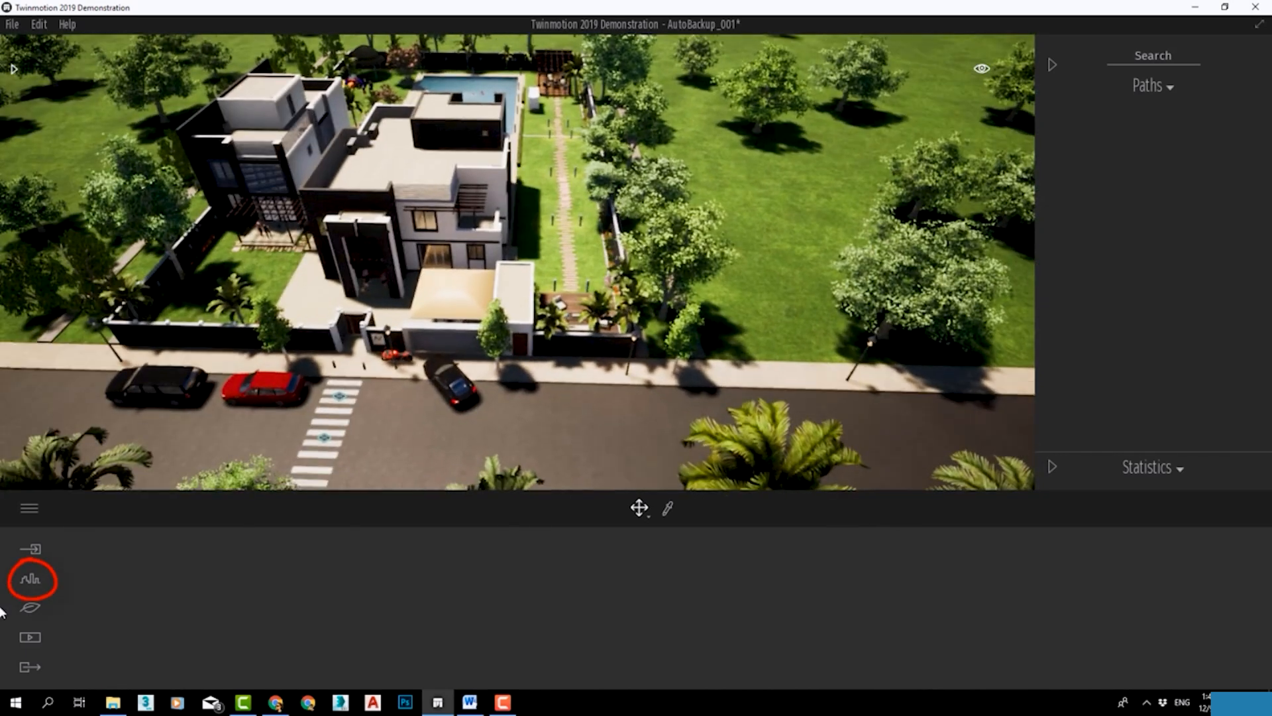
{"action": "left_click", "coordinate": [32, 581]}
{"action": "left_click", "coordinate": [600, 611]}
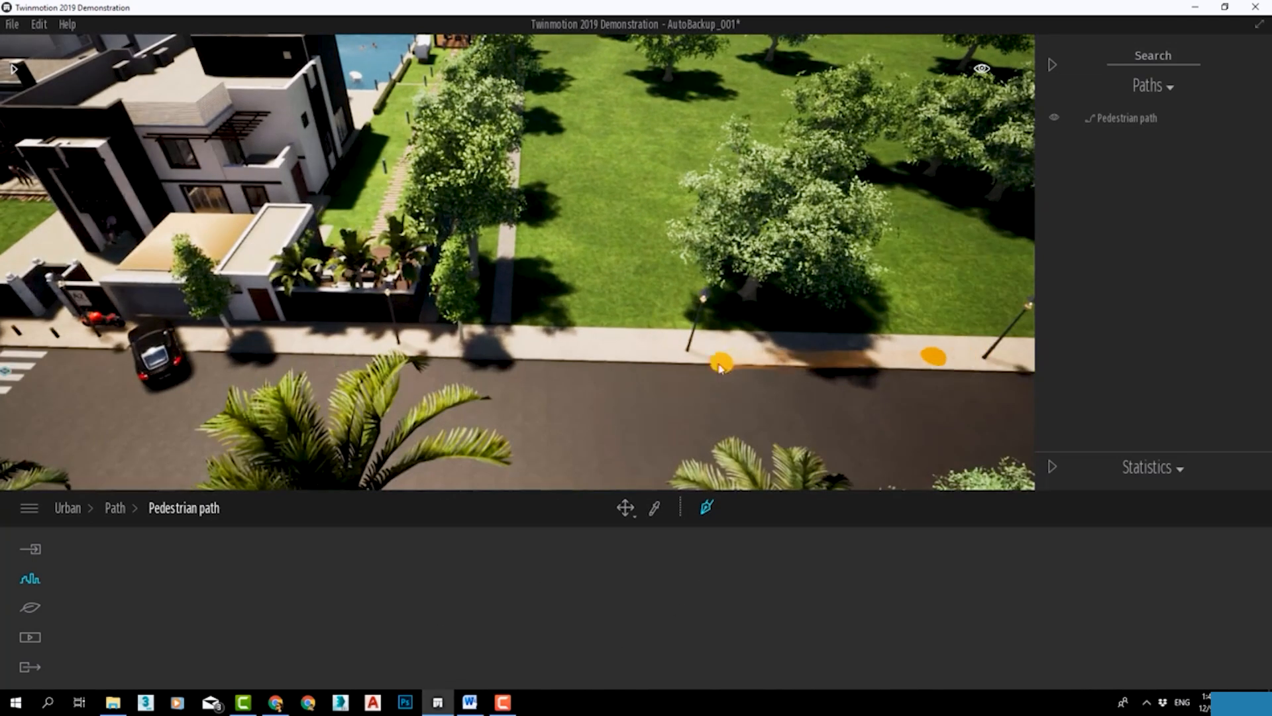
{"action": "left_click", "coordinate": [631, 273]}
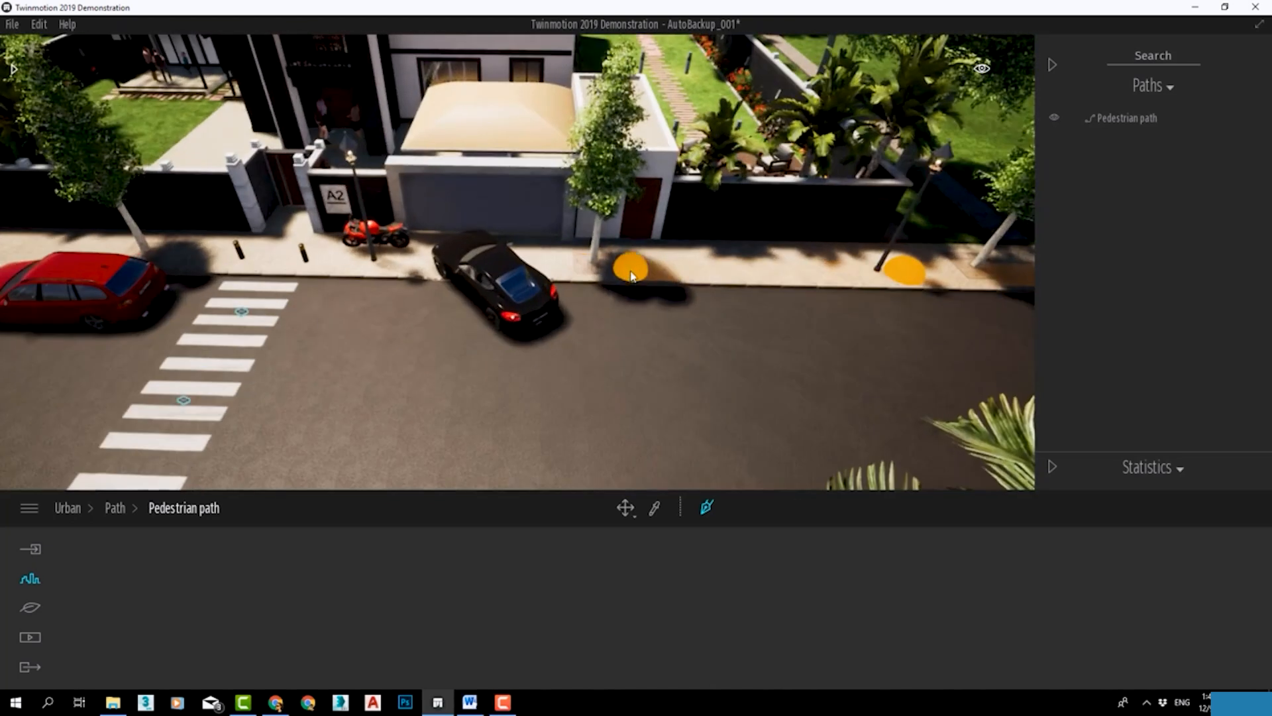
{"action": "right_click", "coordinate": [631, 273]}
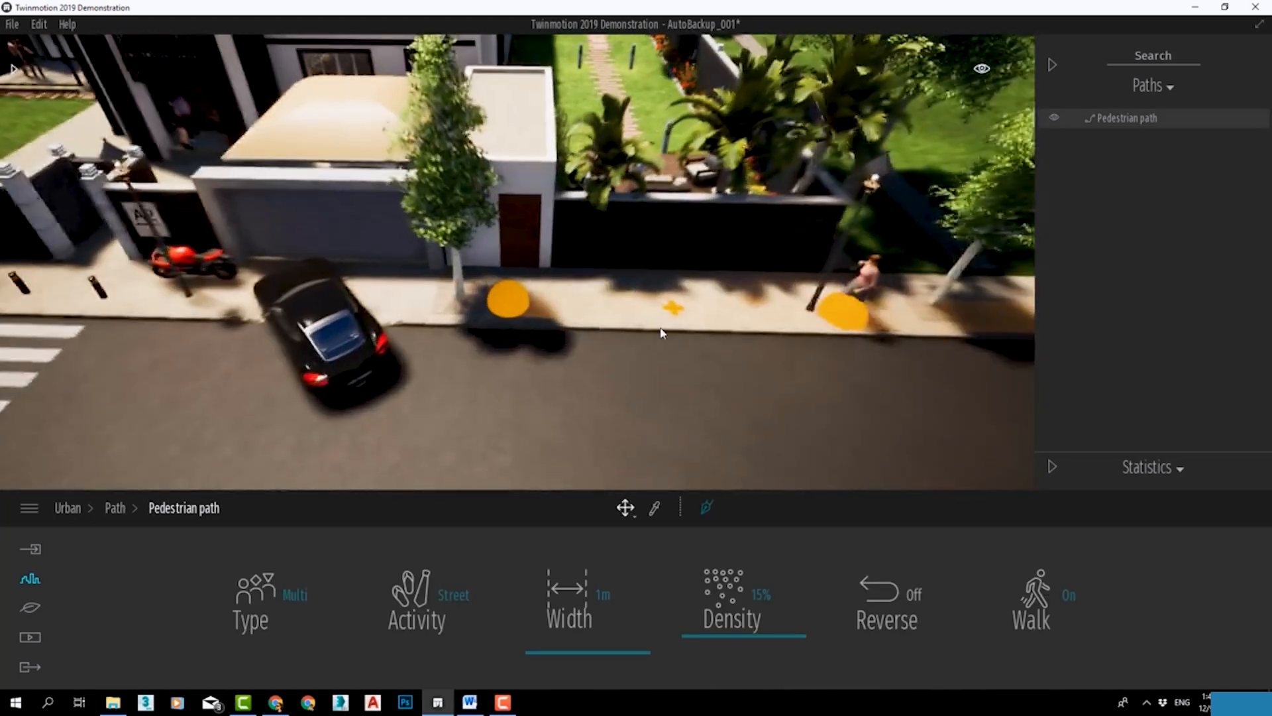
Set the sidewalk pedestrian path's density to 6%.
{"action": "scroll", "coordinate": [509, 316], "scroll_direction": "up", "scroll_amount": 4}
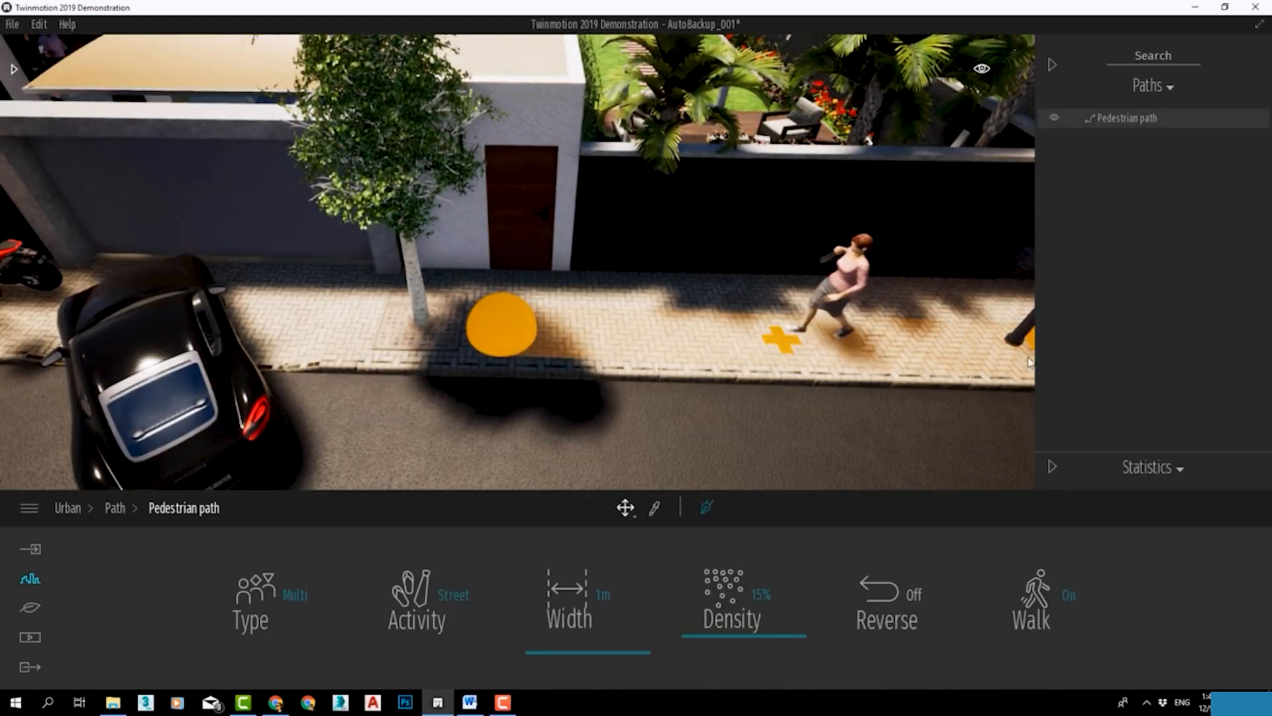
{"action": "scroll", "coordinate": [530, 349], "scroll_direction": "down", "scroll_amount": 3}
{"action": "right_click_drag", "start_coordinate": [616, 389], "coordinate": [641, 383]}
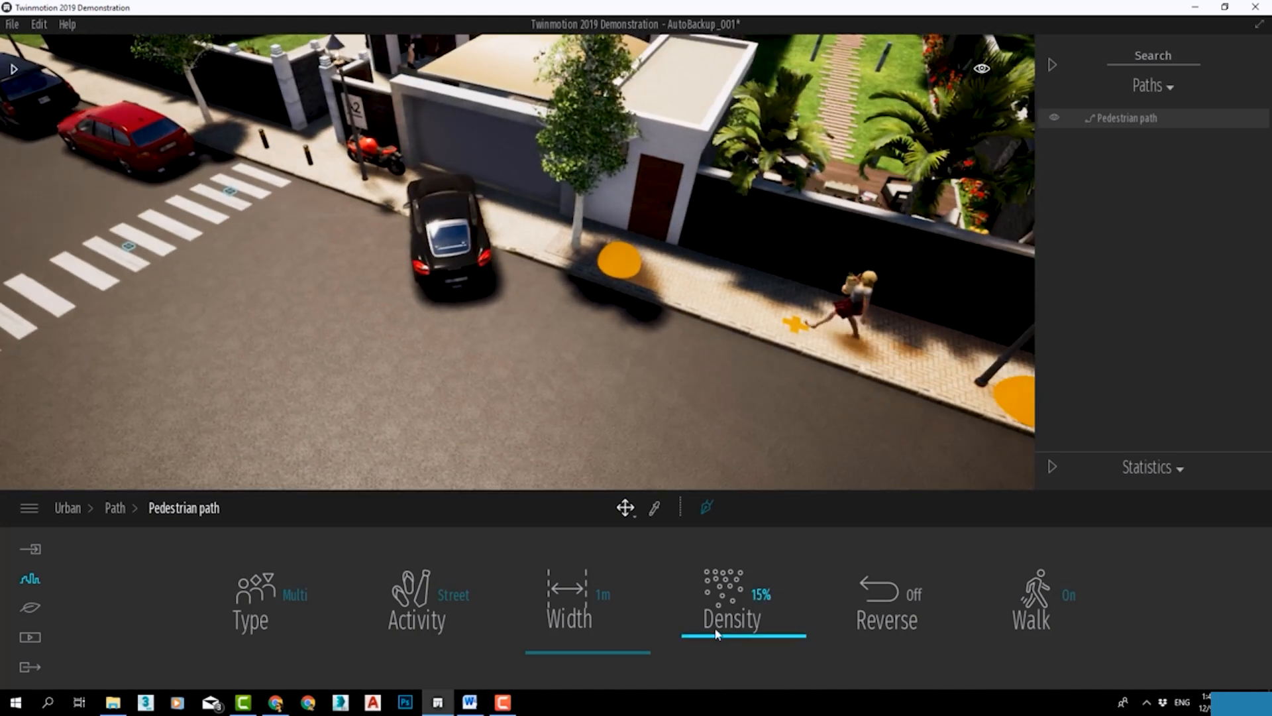
{"action": "right_click_drag", "start_coordinate": [663, 371], "coordinate": [738, 369]}
{"action": "scroll", "coordinate": [857, 469], "scroll_direction": "down", "scroll_amount": 3}
{"action": "right_click_drag", "start_coordinate": [856, 470], "coordinate": [815, 372]}
{"action": "scroll", "coordinate": [815, 372], "scroll_direction": "down", "scroll_amount": 4}
{"action": "right_click_drag", "start_coordinate": [636, 371], "coordinate": [686, 361]}
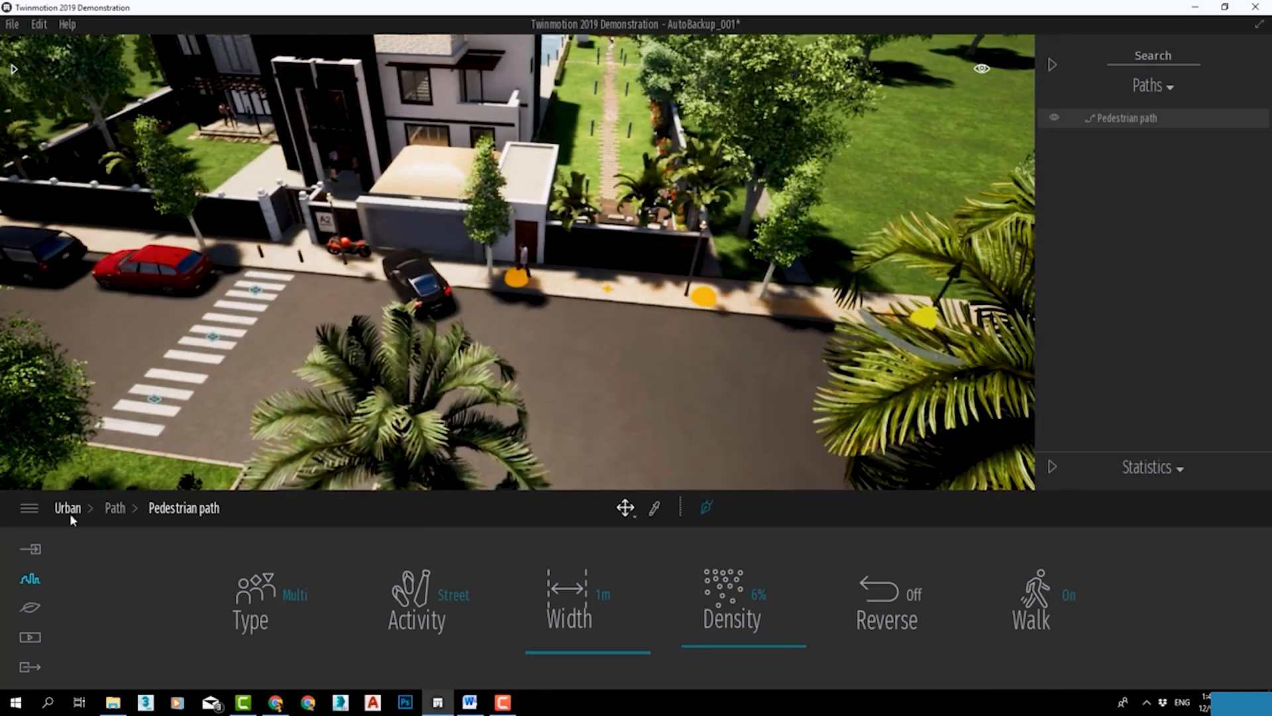
Draw a vehicle path along the full length of the road on the villa's side, passing over the crosswalk.
{"action": "left_click", "coordinate": [115, 508]}
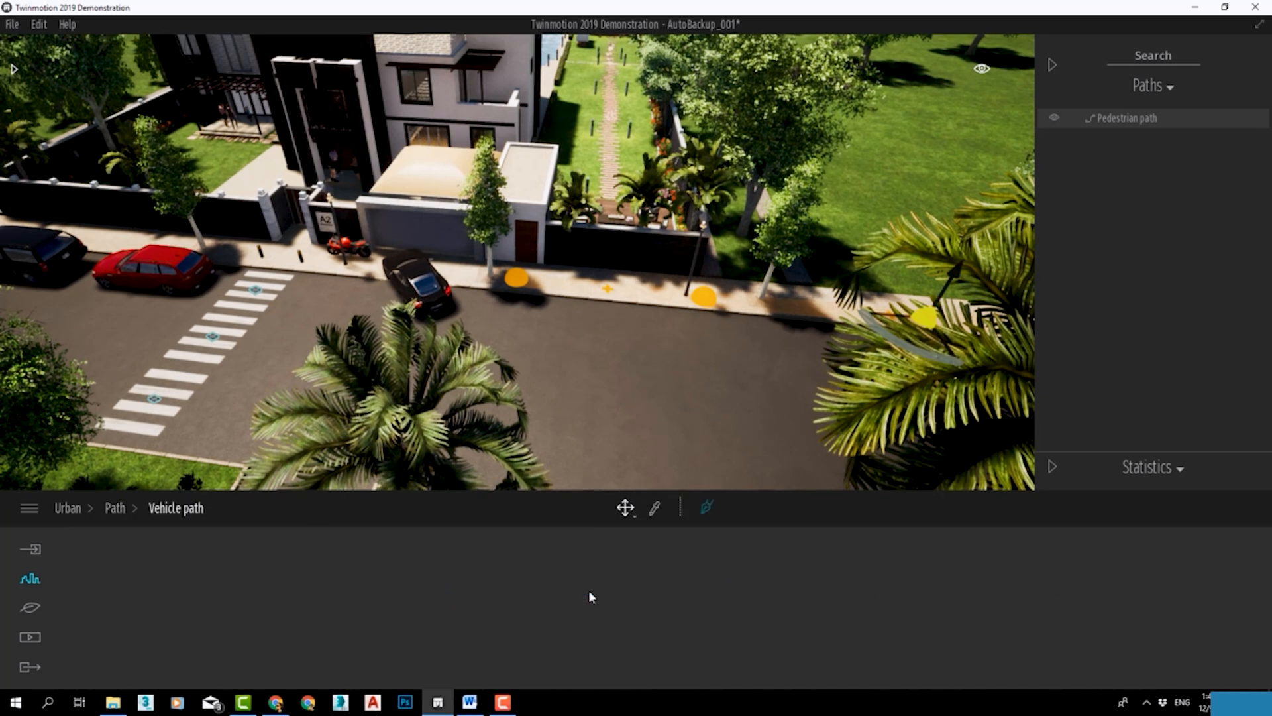
{"action": "left_click", "coordinate": [707, 507]}
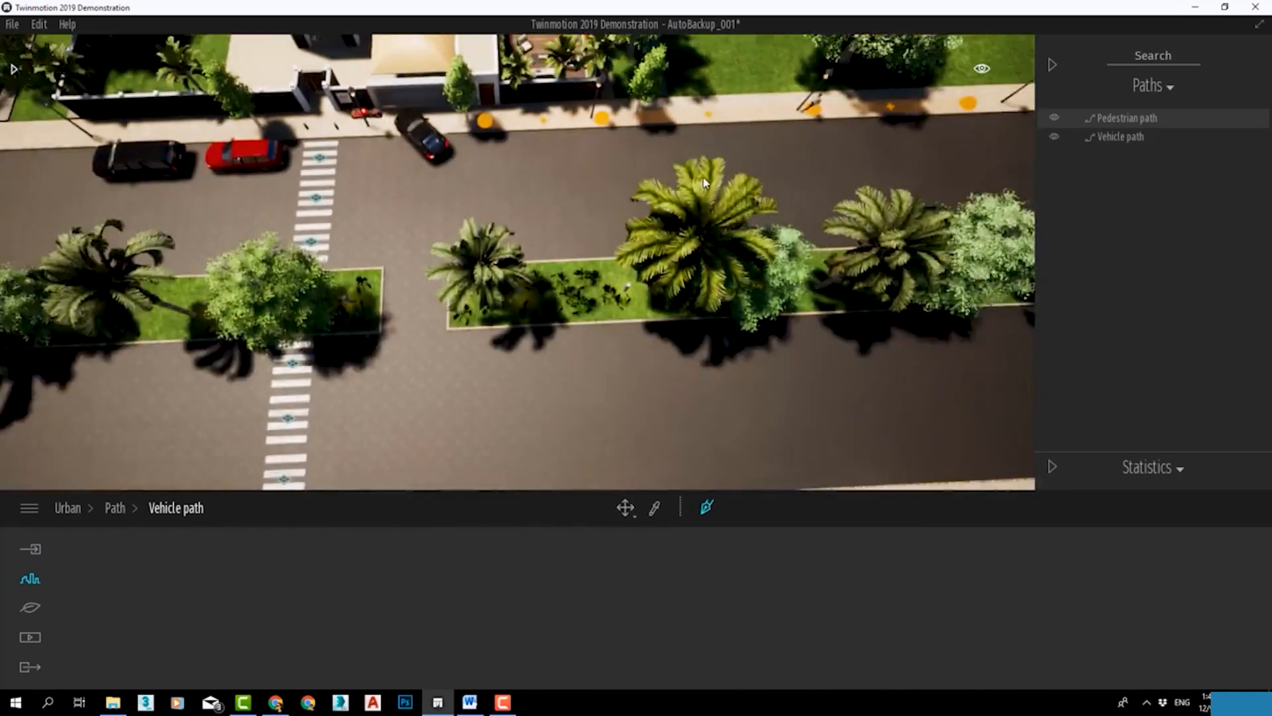
{"action": "key", "text": "d"}
{"action": "left_click", "coordinate": [978, 295]}
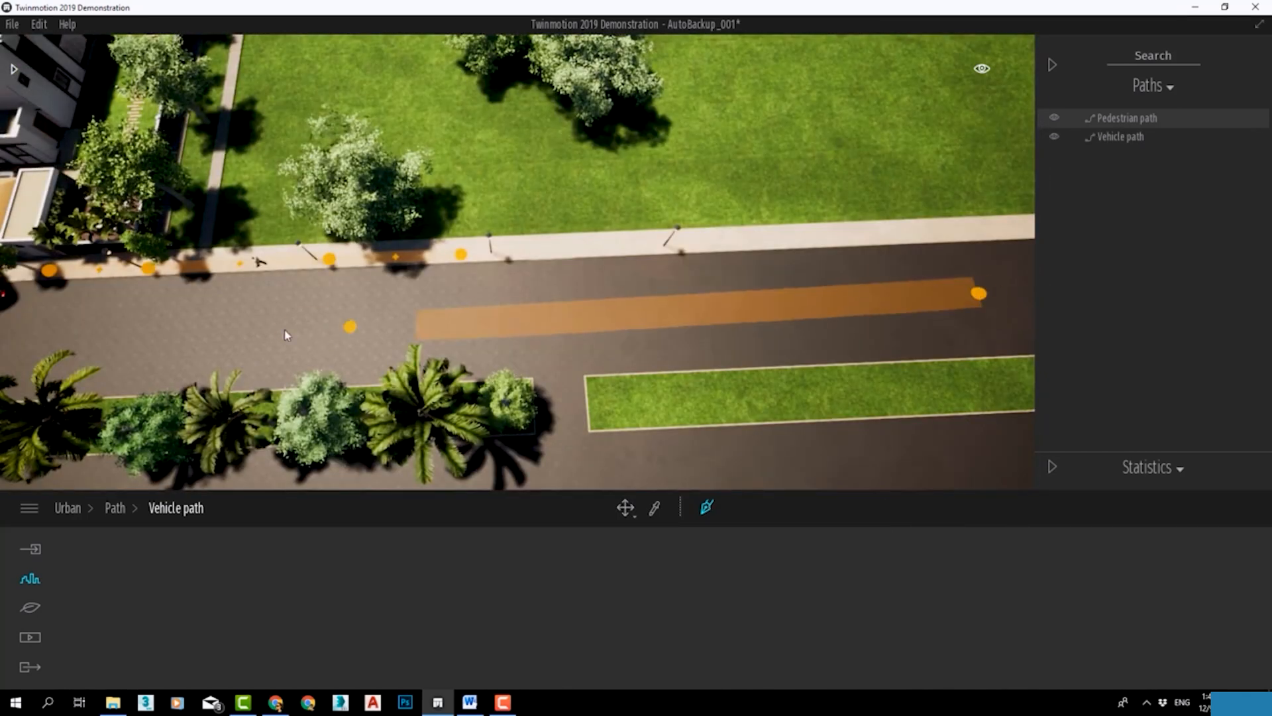
{"action": "key", "text": "a"}
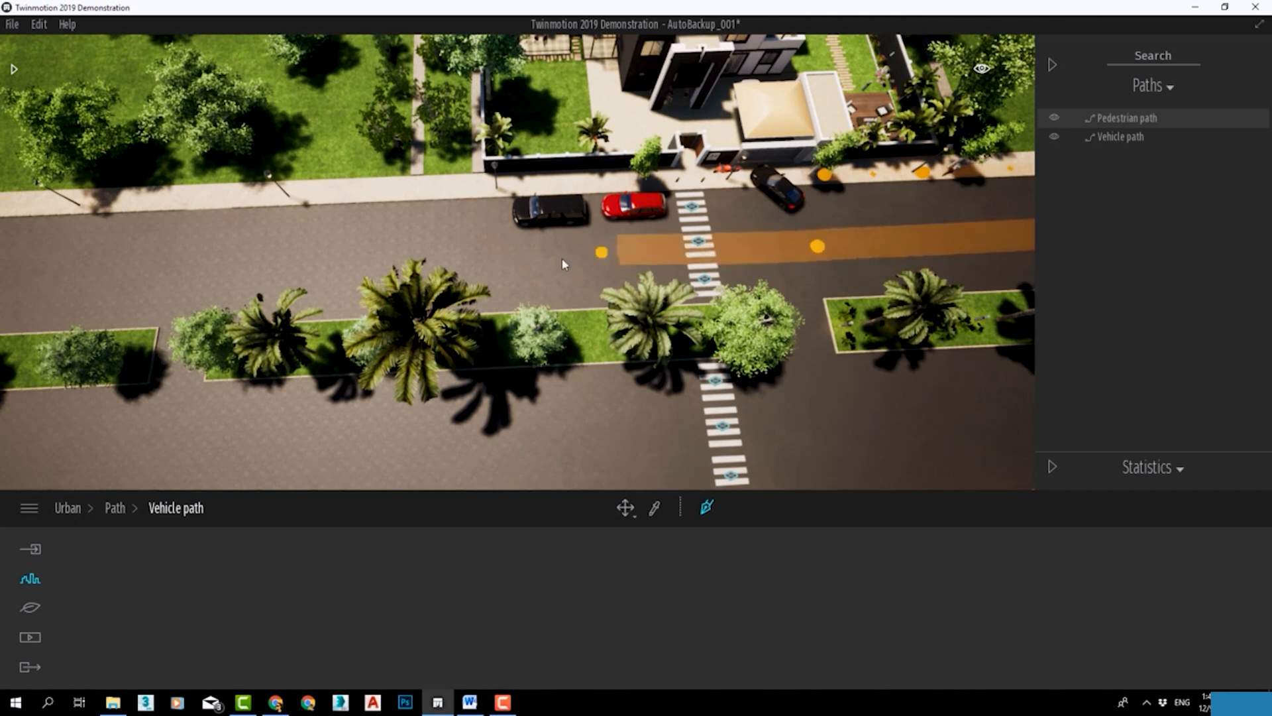
{"action": "key", "text": "a"}
{"action": "left_click", "coordinate": [42, 287]}
{"action": "key", "text": "Escape"}
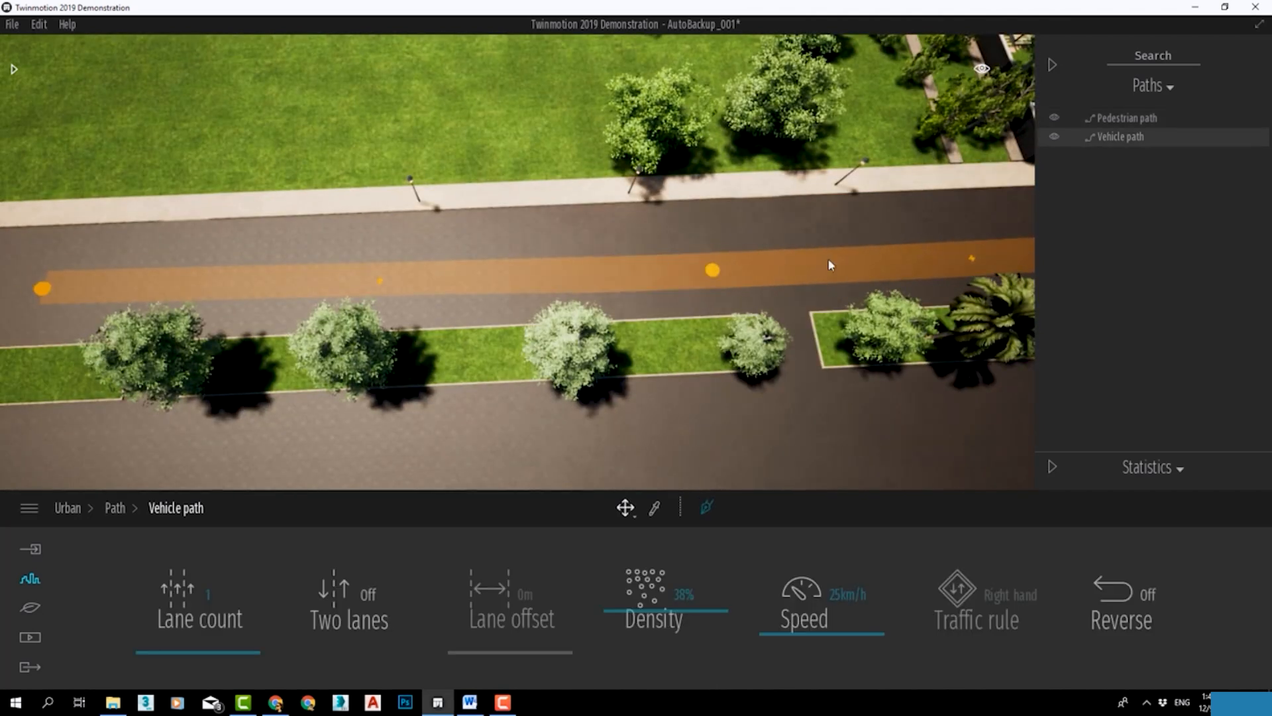
Examine the vehicles driving along the new path around the crosswalk and the villa's entrance.
{"action": "middle_click_drag", "start_coordinate": [846, 261], "coordinate": [146, 265]}
{"action": "scroll", "coordinate": [893, 252], "scroll_direction": "up", "scroll_amount": 3}
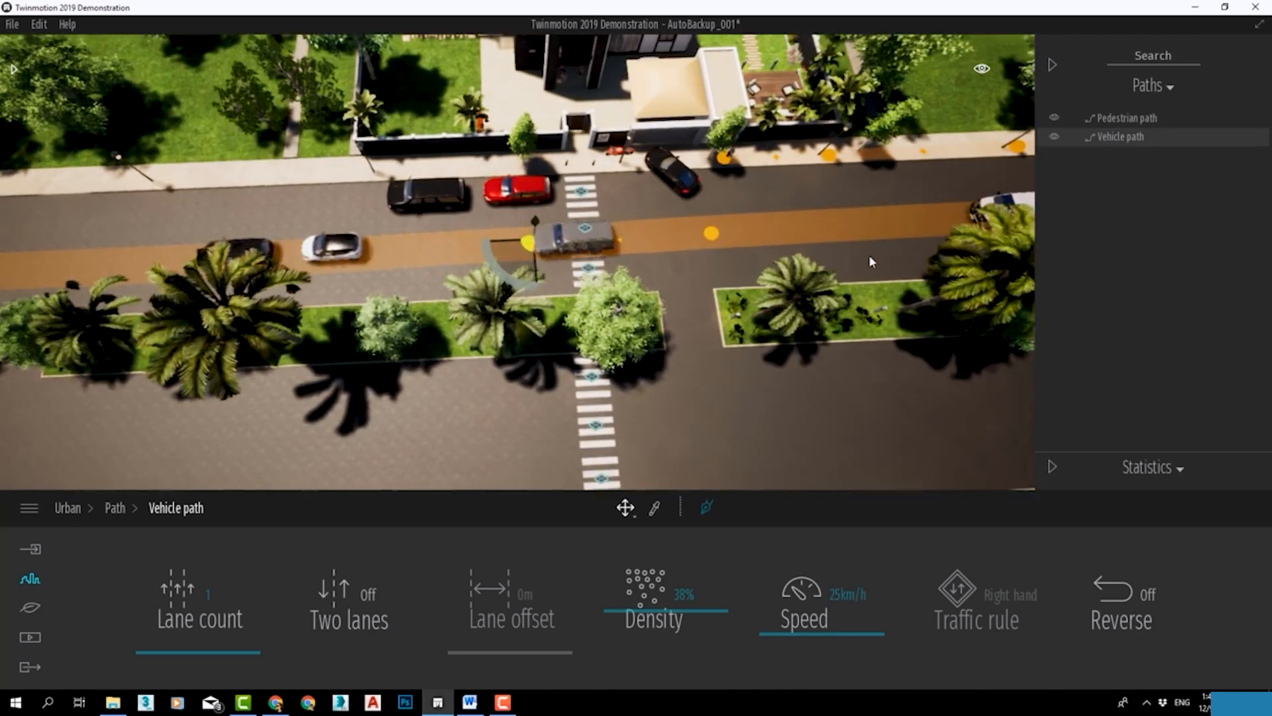
{"action": "scroll", "coordinate": [869, 254], "scroll_direction": "up", "scroll_amount": 3}
{"action": "right_click_drag", "start_coordinate": [833, 255], "coordinate": [974, 166]}
{"action": "scroll", "coordinate": [784, 254], "scroll_direction": "up", "scroll_amount": 3}
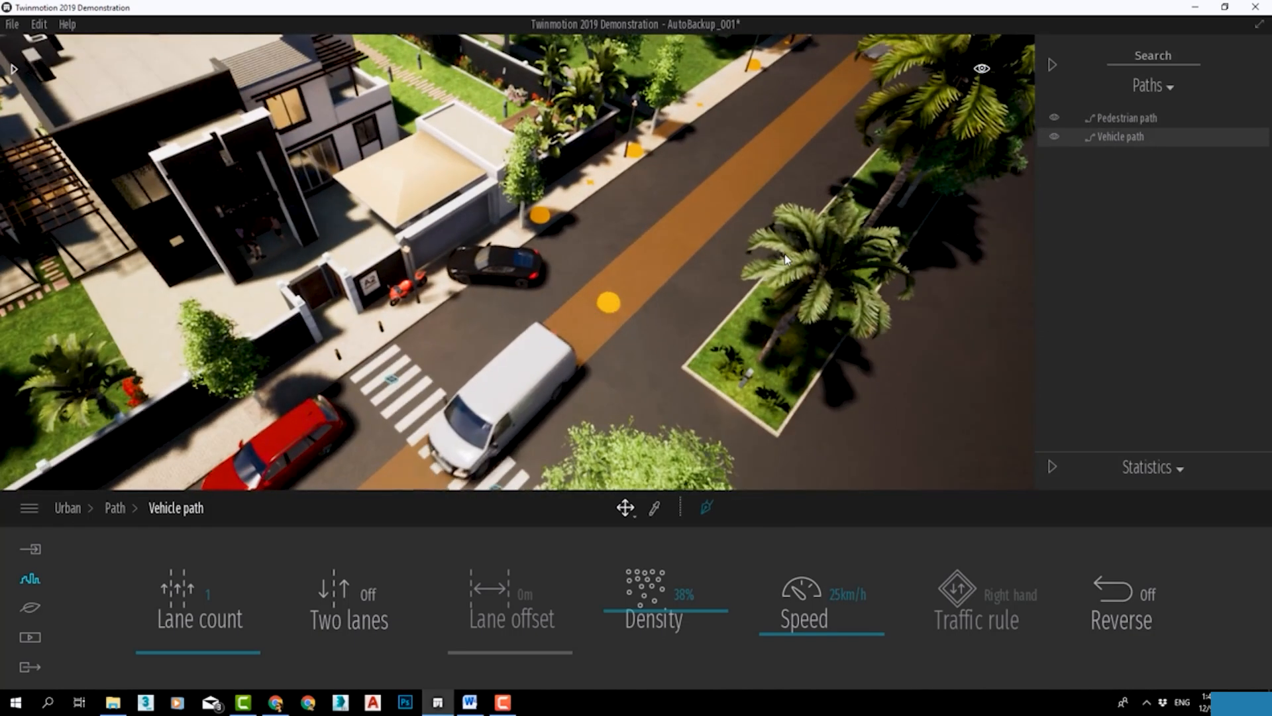
{"action": "scroll", "coordinate": [785, 255], "scroll_direction": "up", "scroll_amount": 1}
{"action": "right_click_drag", "start_coordinate": [681, 326], "coordinate": [738, 271]}
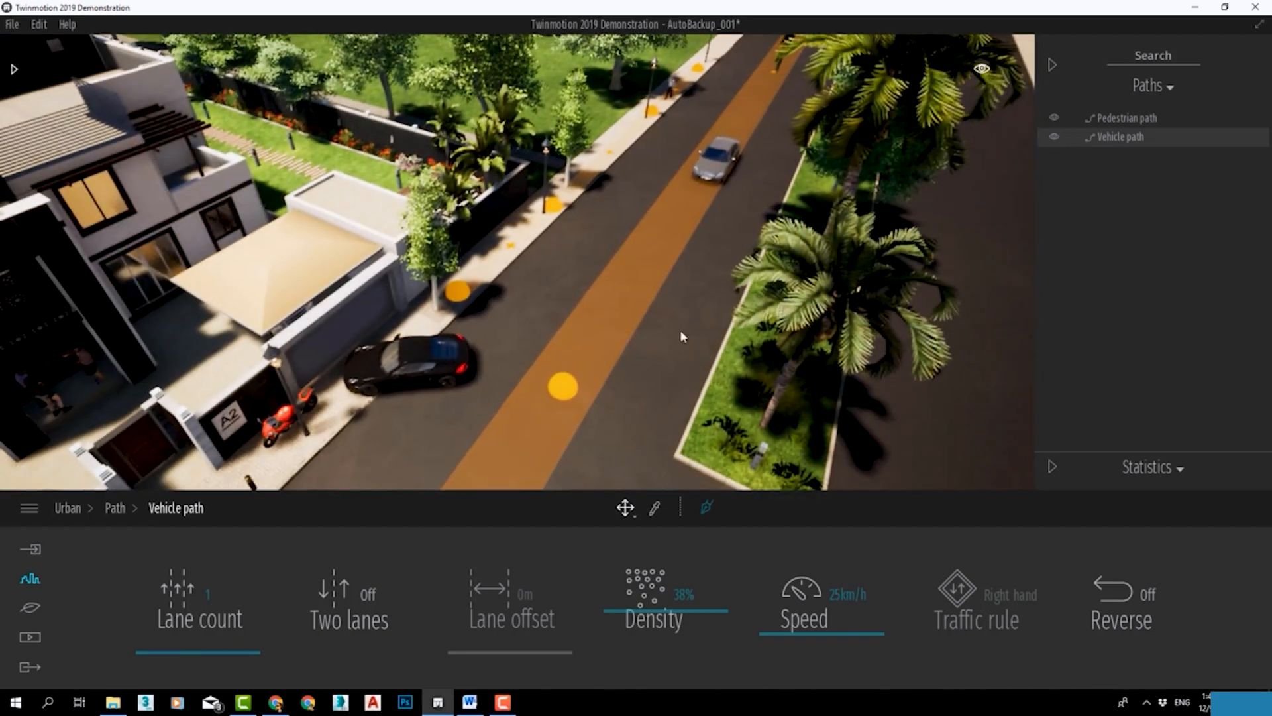
{"action": "right_click_drag", "start_coordinate": [789, 377], "coordinate": [855, 338]}
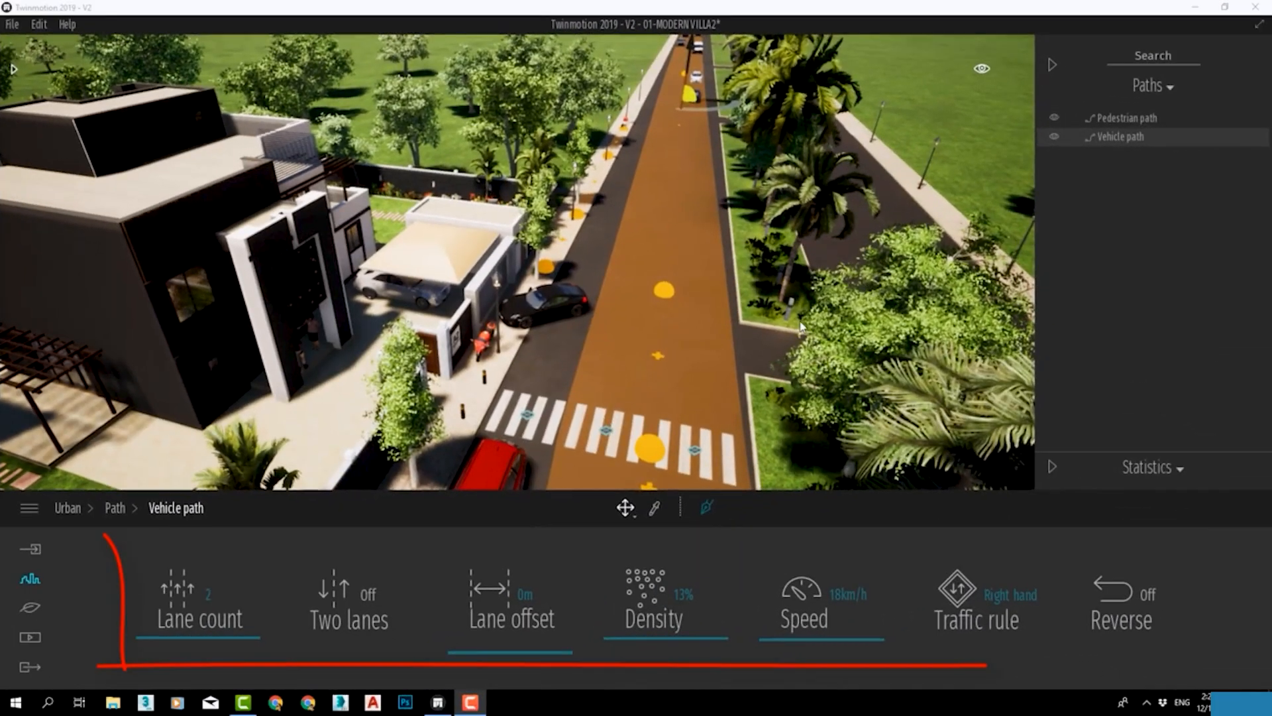
{"action": "middle_click_drag", "start_coordinate": [800, 326], "coordinate": [832, 330]}
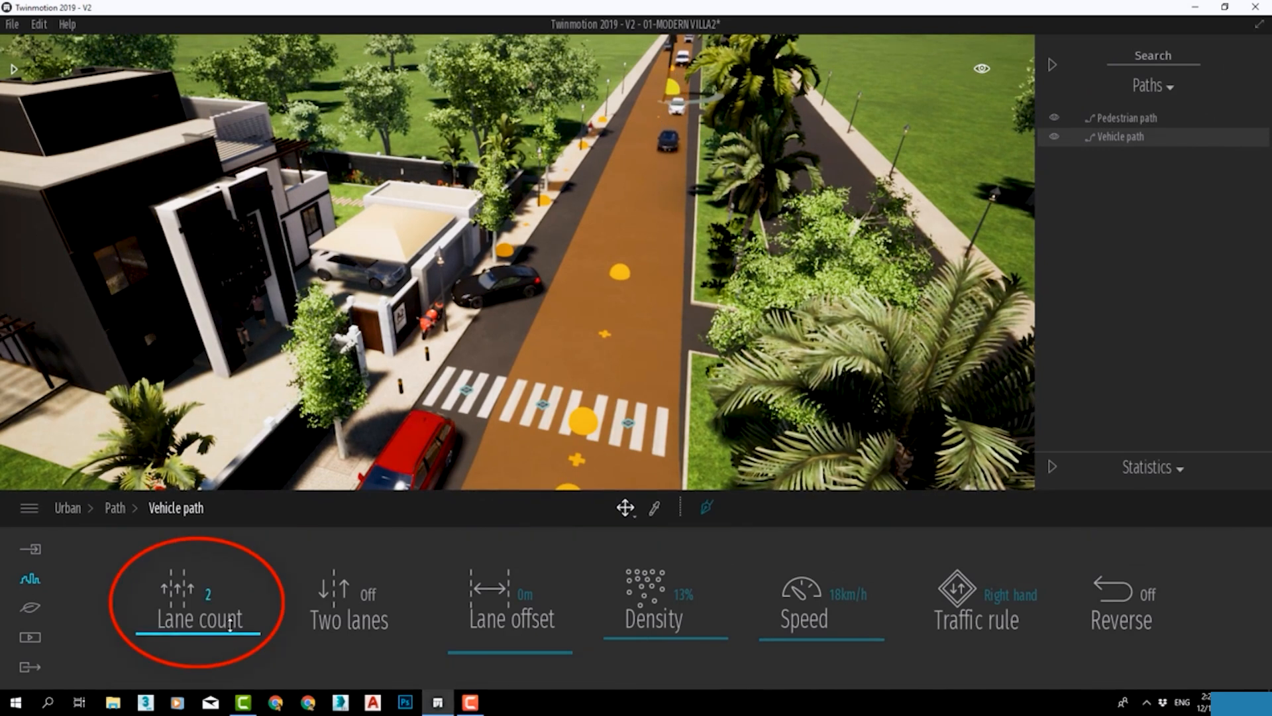
Set the vehicle path's lane count to 2 and turn on two-way lanes.
{"action": "mouse_move", "coordinate": [227, 607]}
{"action": "left_mouse_down"}
{"action": "mouse_move", "coordinate": [225, 568]}
{"action": "mouse_move", "coordinate": [227, 619]}
{"action": "left_mouse_up"}
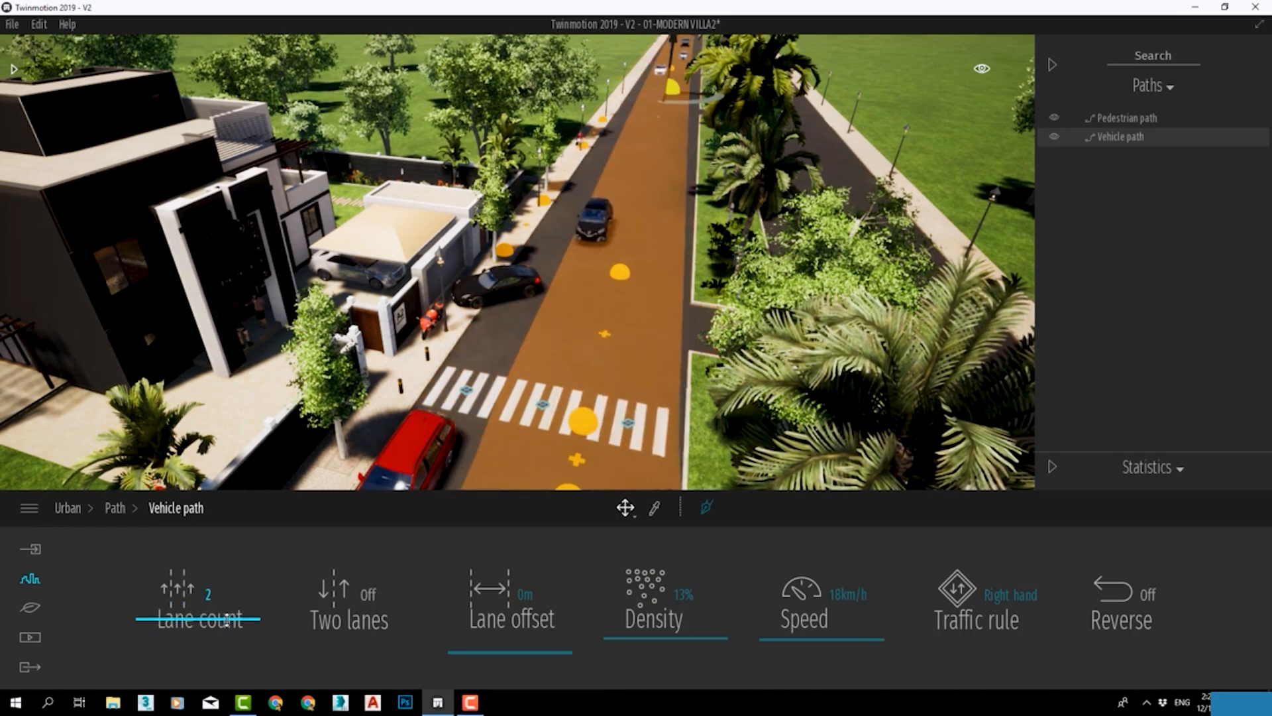
{"action": "left_click", "coordinate": [363, 598]}
{"action": "scroll", "coordinate": [630, 259], "scroll_direction": "up", "scroll_amount": 4}
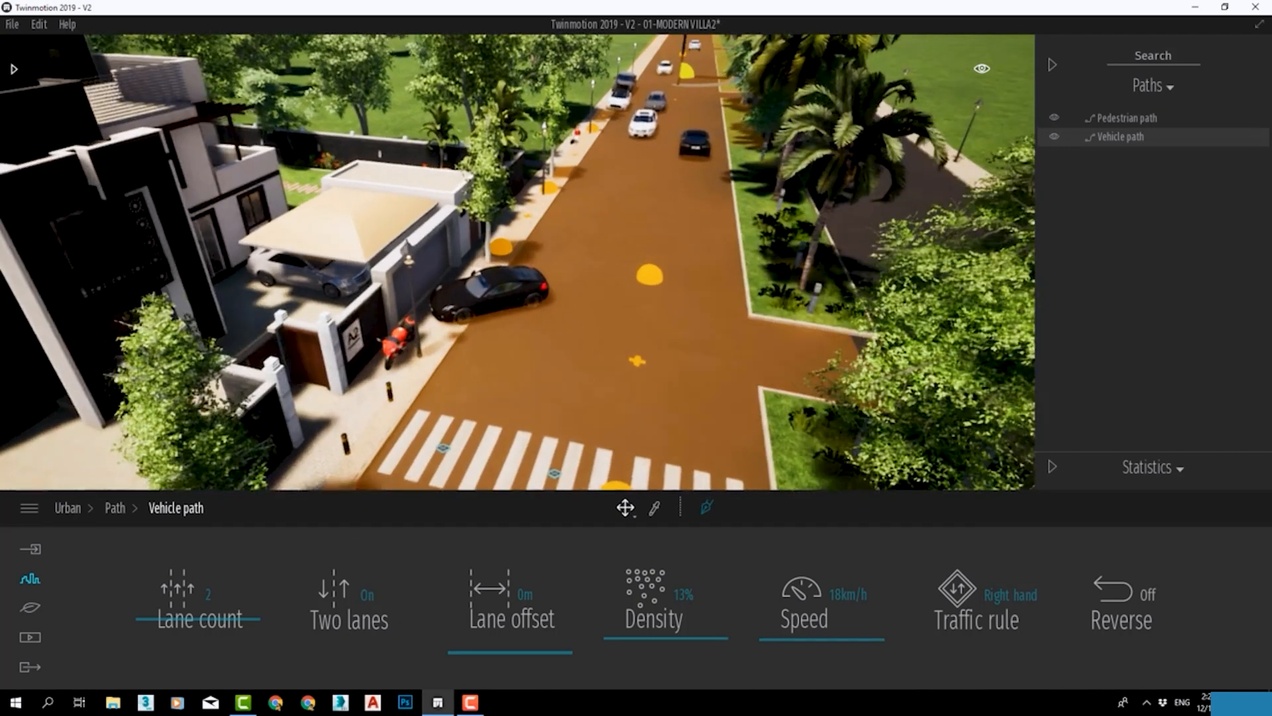
{"action": "middle_click_drag", "start_coordinate": [685, 207], "coordinate": [677, 318]}
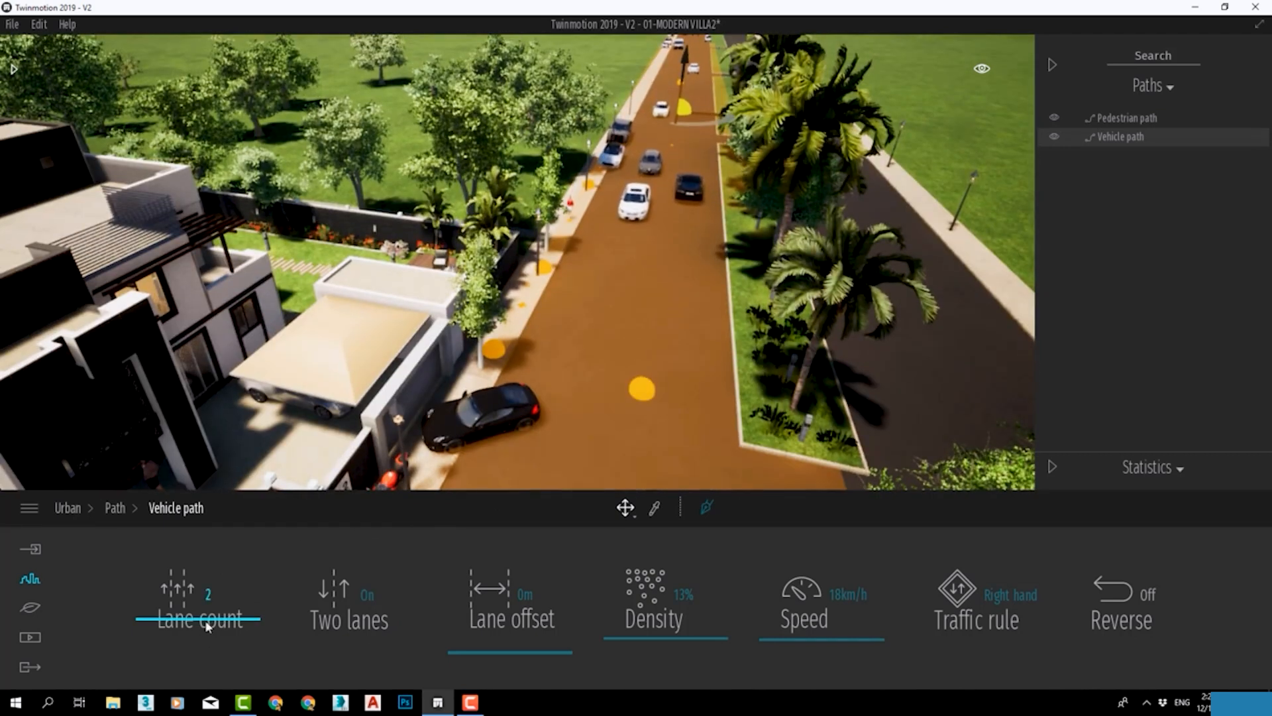
Reduce the two-way vehicle path's lane count to 1 and examine the traffic further down the road.
{"action": "left_click_drag", "start_coordinate": [203, 633], "coordinate": [202, 648]}
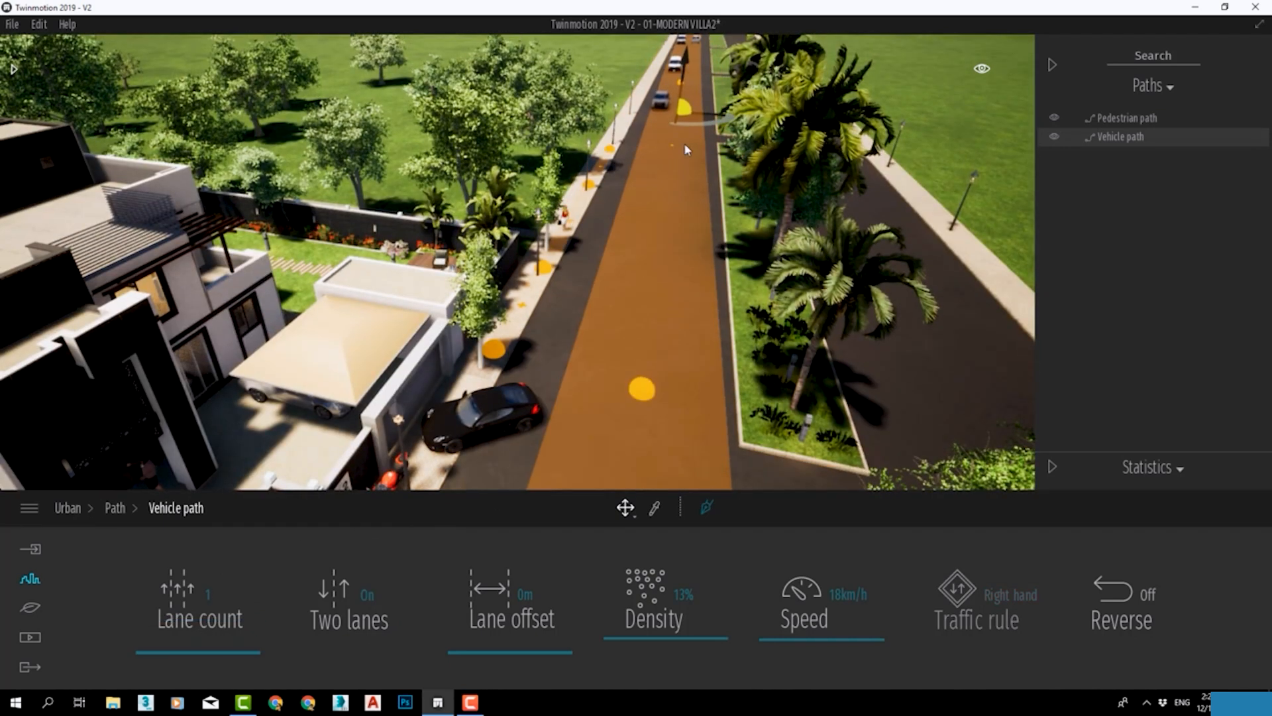
{"action": "middle_click_drag", "start_coordinate": [688, 87], "coordinate": [617, 419]}
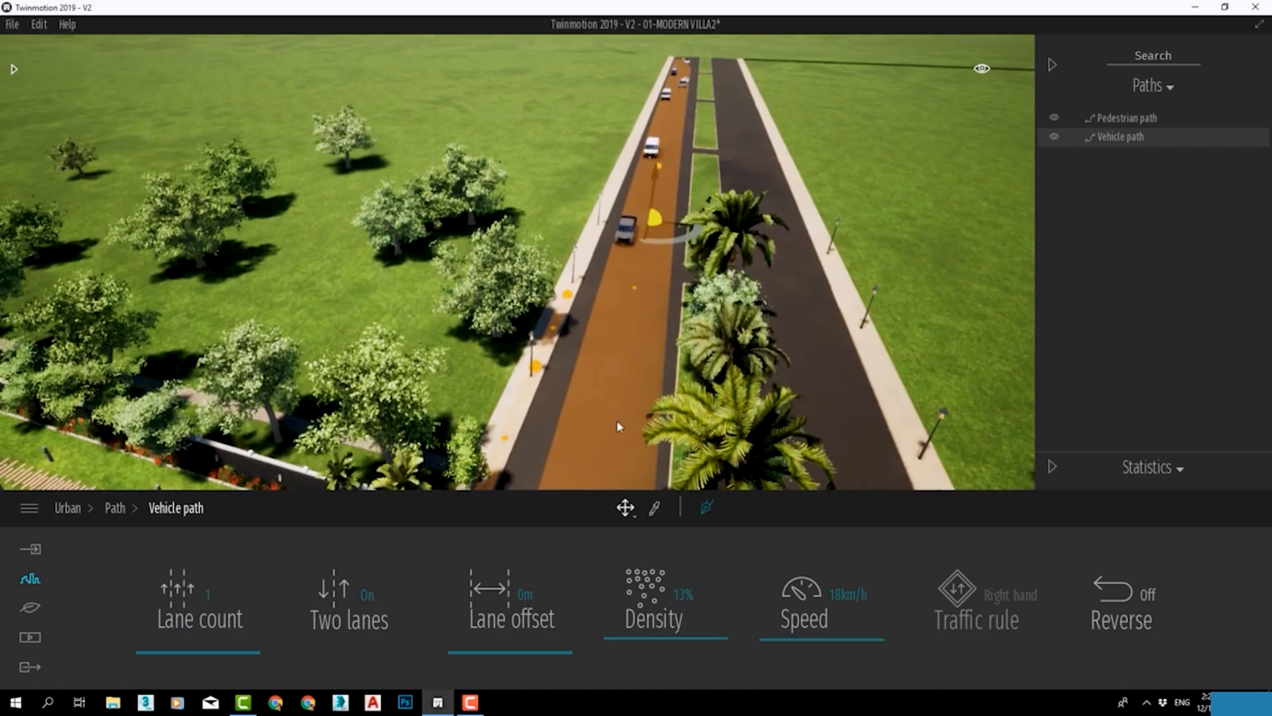
{"action": "middle_click_drag", "start_coordinate": [654, 221], "coordinate": [687, 86]}
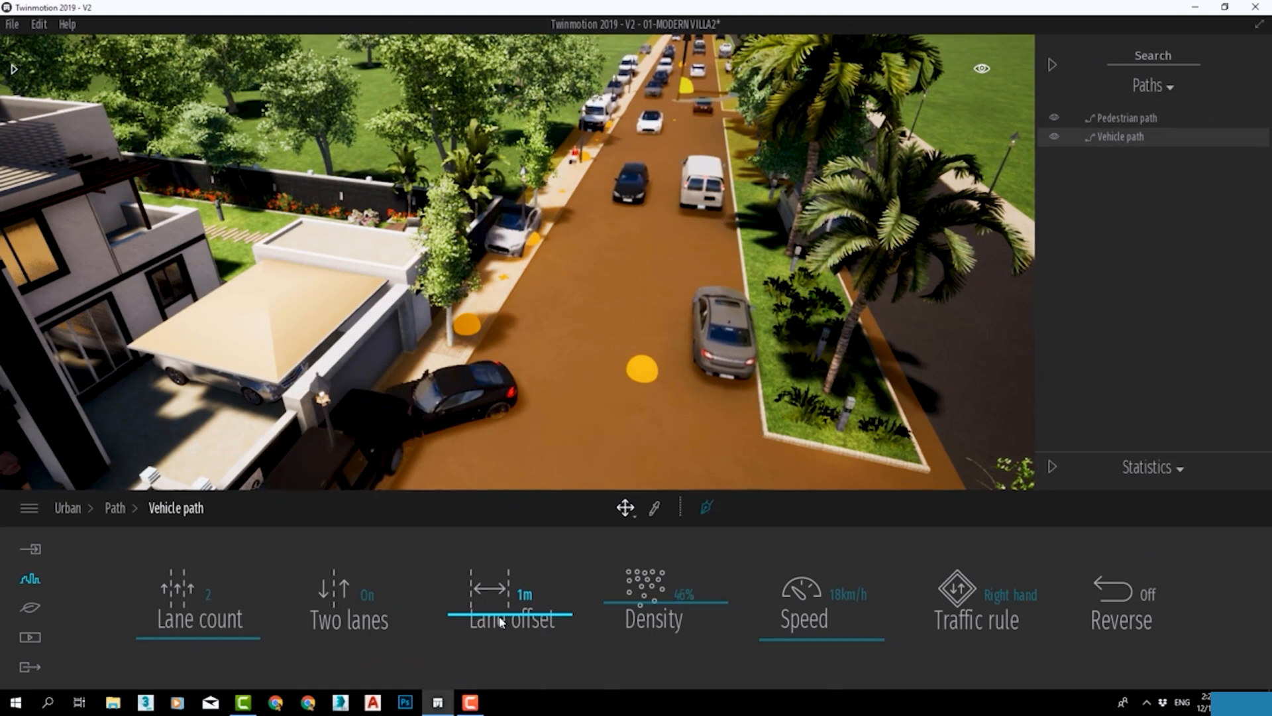
Set the vehicle path's lane offset to 0 m, speed to 28 km/h and density to 14%.
{"action": "left_click_drag", "start_coordinate": [479, 617], "coordinate": [470, 641]}
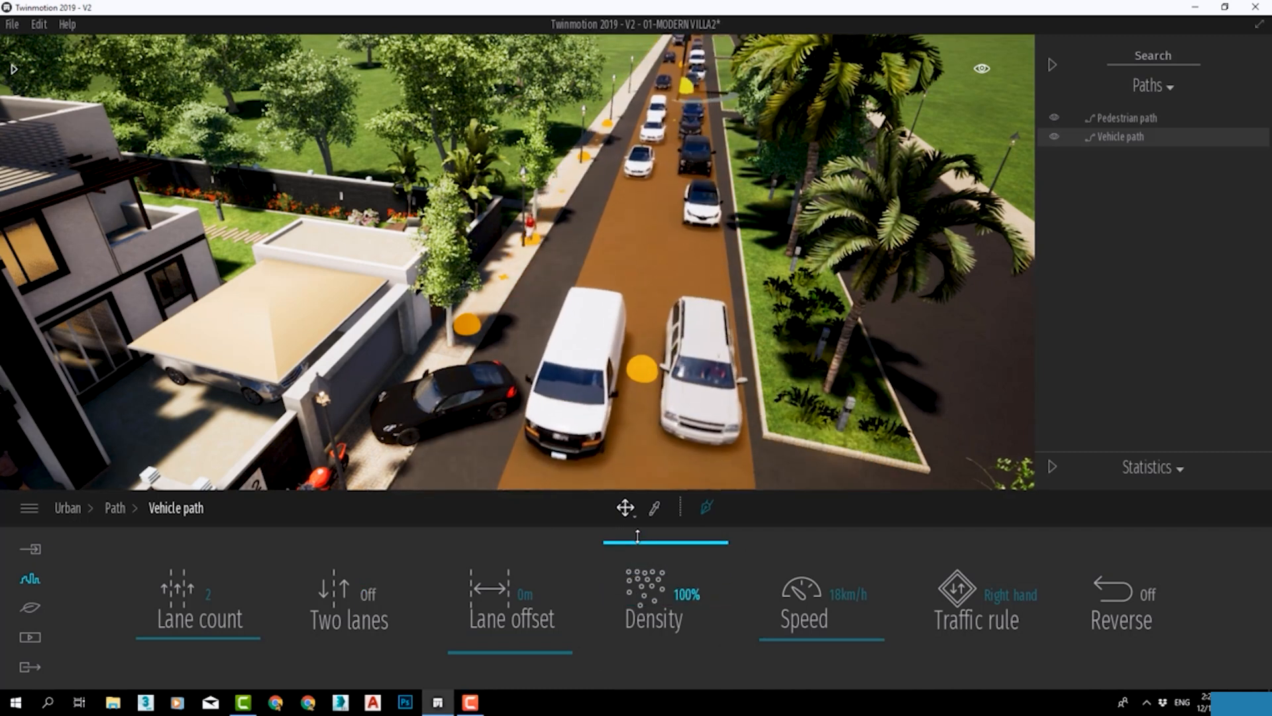
{"action": "left_click_drag", "start_coordinate": [642, 574], "coordinate": [643, 614]}
{"action": "mouse_move", "coordinate": [777, 647]}
{"action": "left_mouse_down"}
{"action": "mouse_move", "coordinate": [796, 534]}
{"action": "mouse_move", "coordinate": [795, 634]}
{"action": "left_mouse_up"}
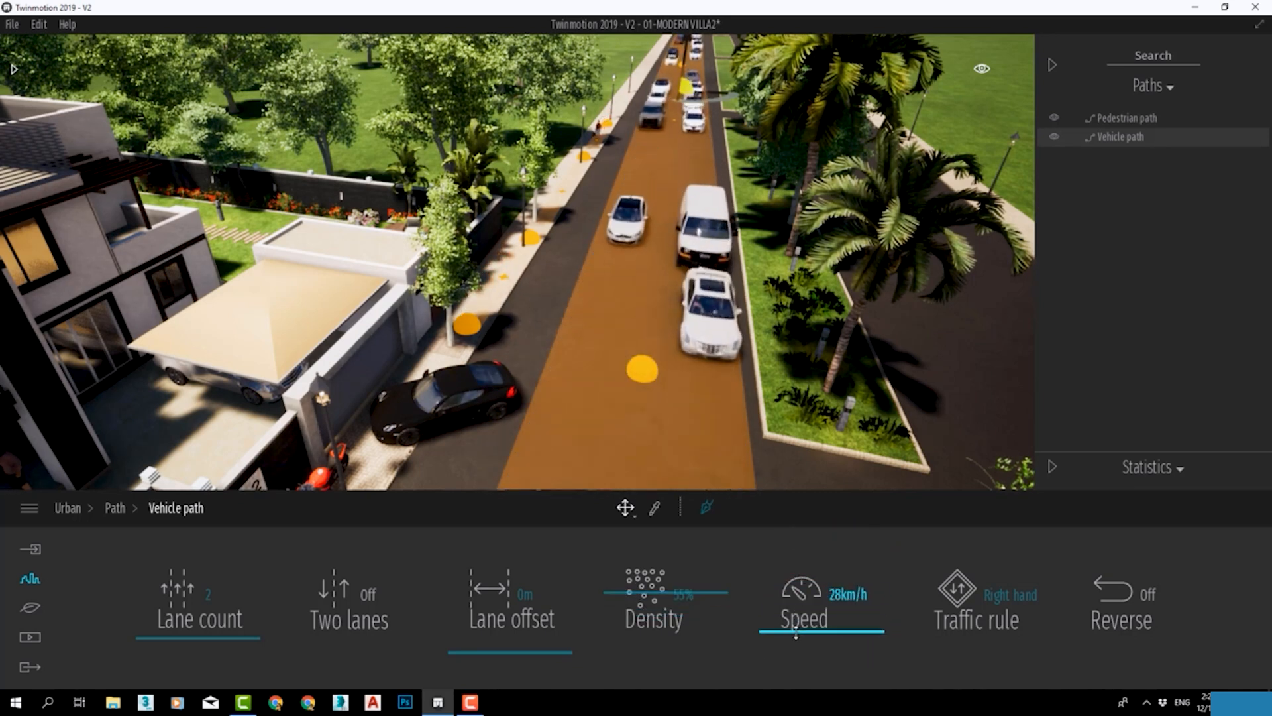
{"action": "right_click_drag", "start_coordinate": [800, 358], "coordinate": [798, 357]}
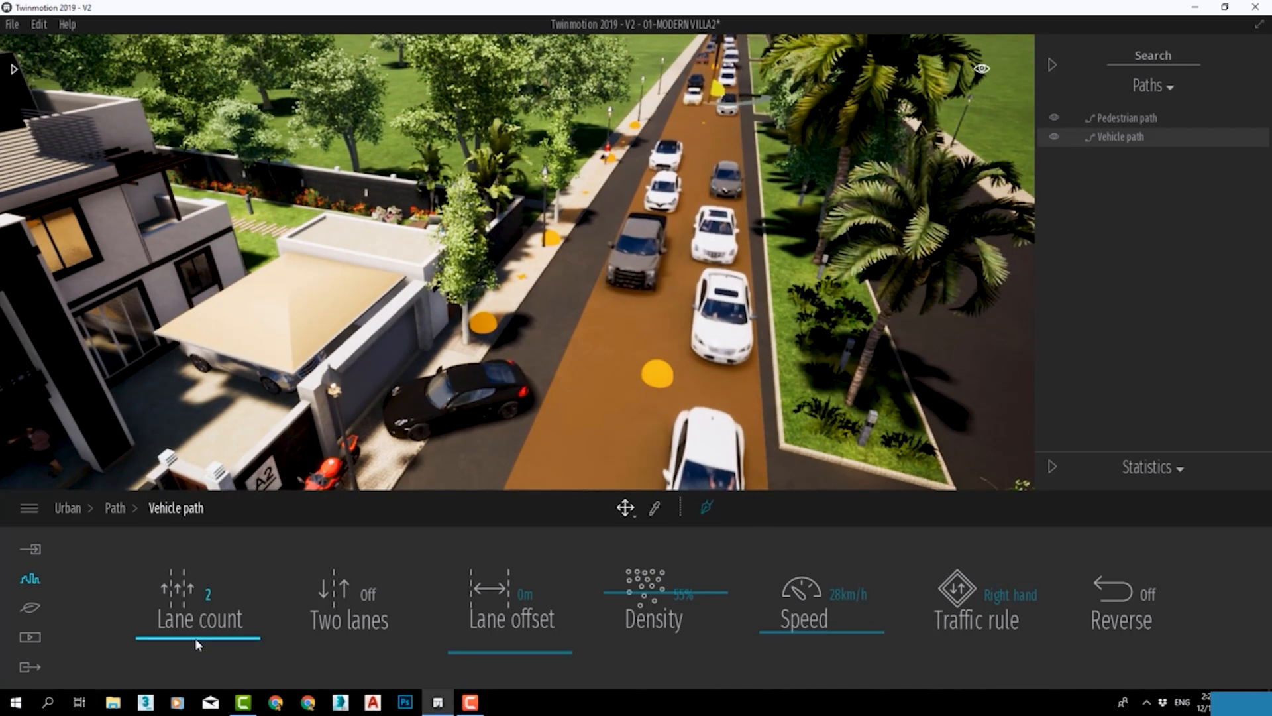
{"action": "left_click_drag", "start_coordinate": [633, 601], "coordinate": [620, 629]}
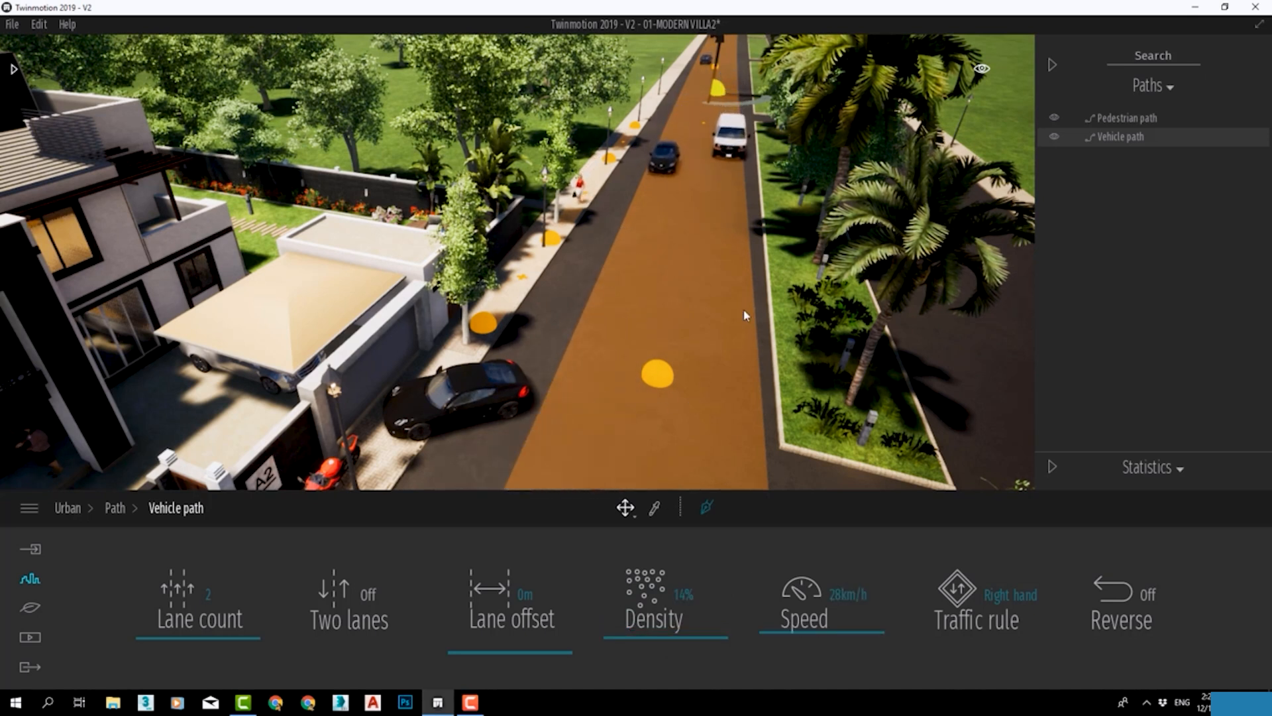
Turn the vehicle path's reversed direction on and back off, and select its path point in the road beside the parked black car.
{"action": "left_click", "coordinate": [1118, 592]}
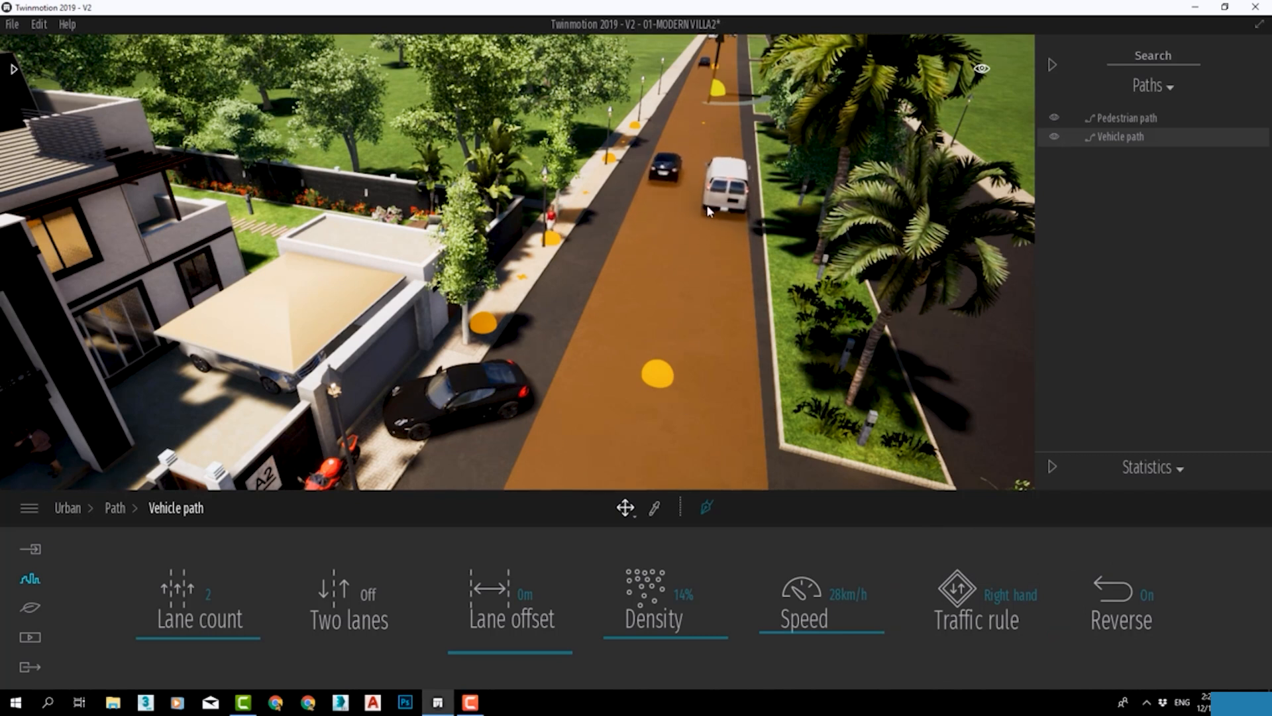
{"action": "left_click", "coordinate": [1134, 597]}
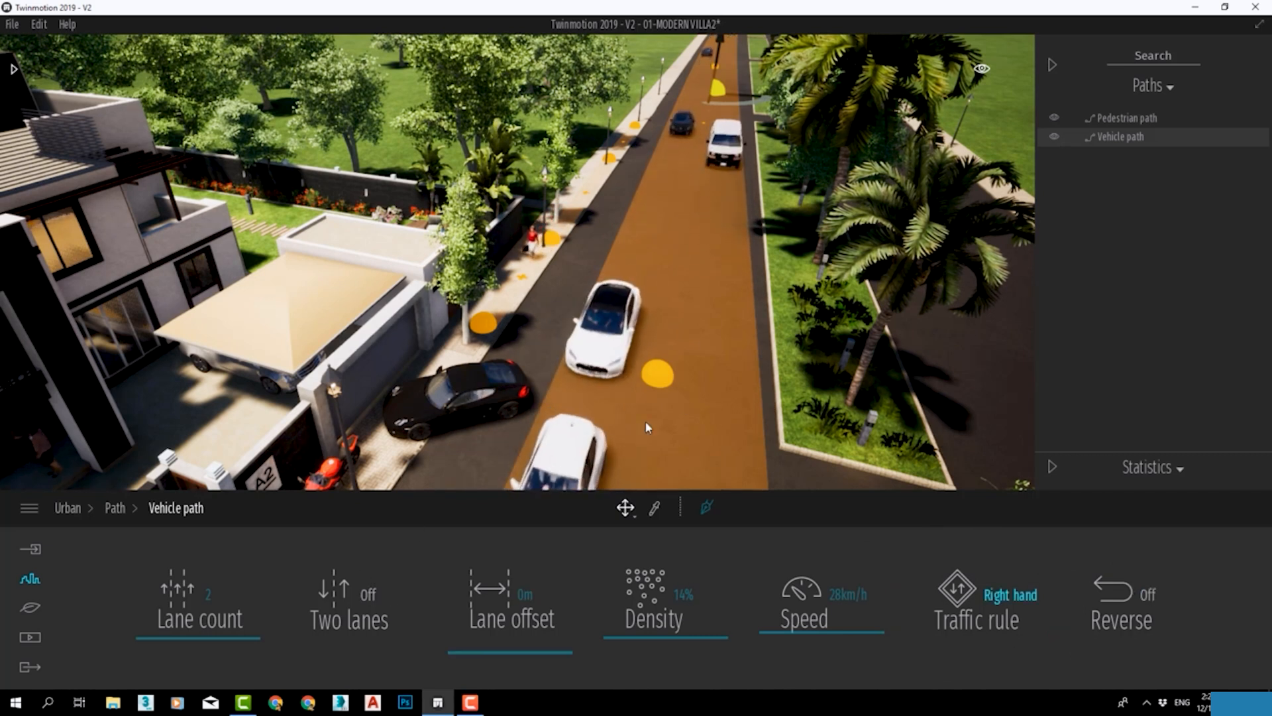
{"action": "left_click", "coordinate": [658, 375]}
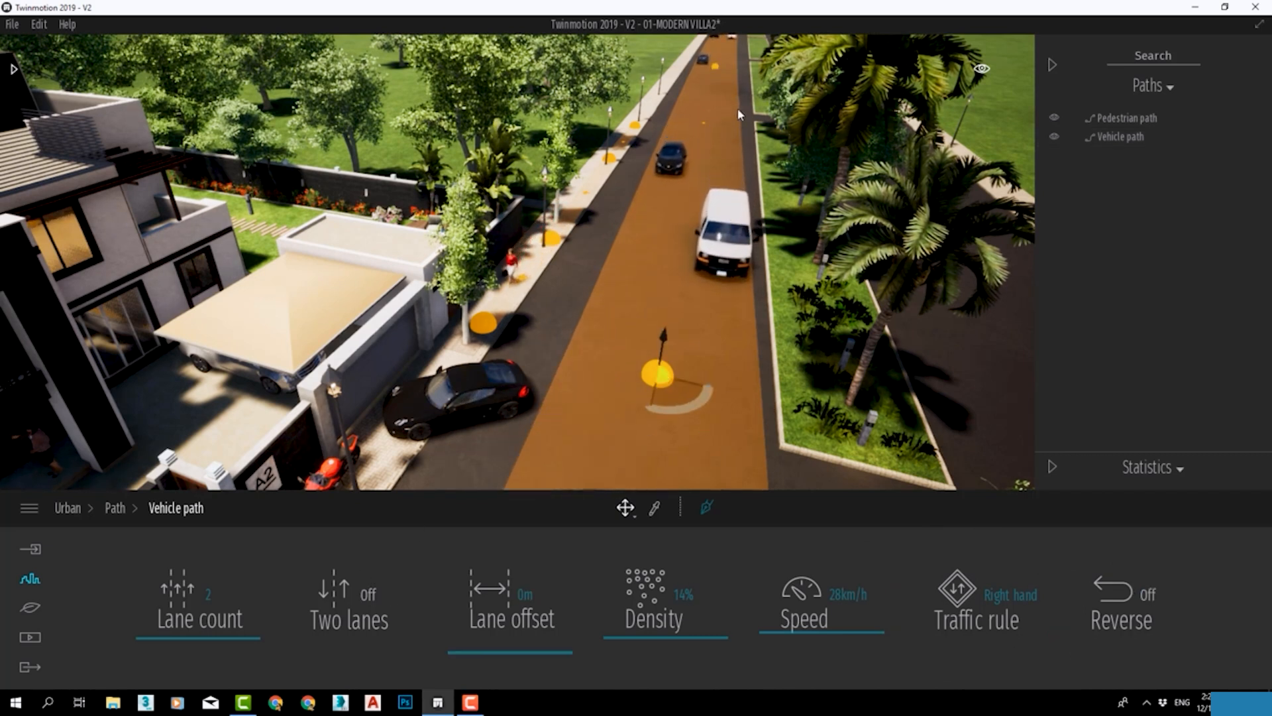
Move the selected vehicle path point further up the road and insert another path point below it, opposite the parked black car.
{"action": "left_click_drag", "start_coordinate": [662, 390], "coordinate": [668, 325]}
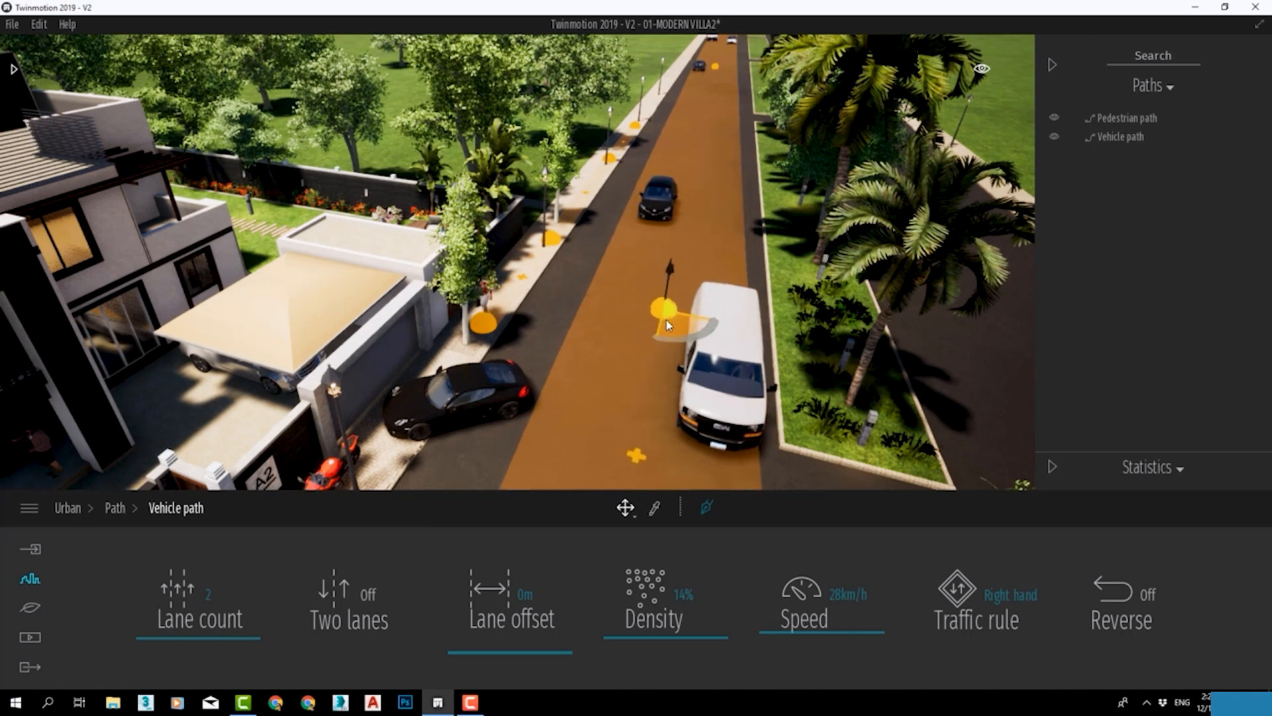
{"action": "mouse_move", "coordinate": [664, 385]}
{"action": "right_mouse_down"}
{"action": "mouse_move", "coordinate": [639, 377]}
{"action": "mouse_move", "coordinate": [629, 451]}
{"action": "mouse_move", "coordinate": [660, 398]}
{"action": "right_mouse_up"}
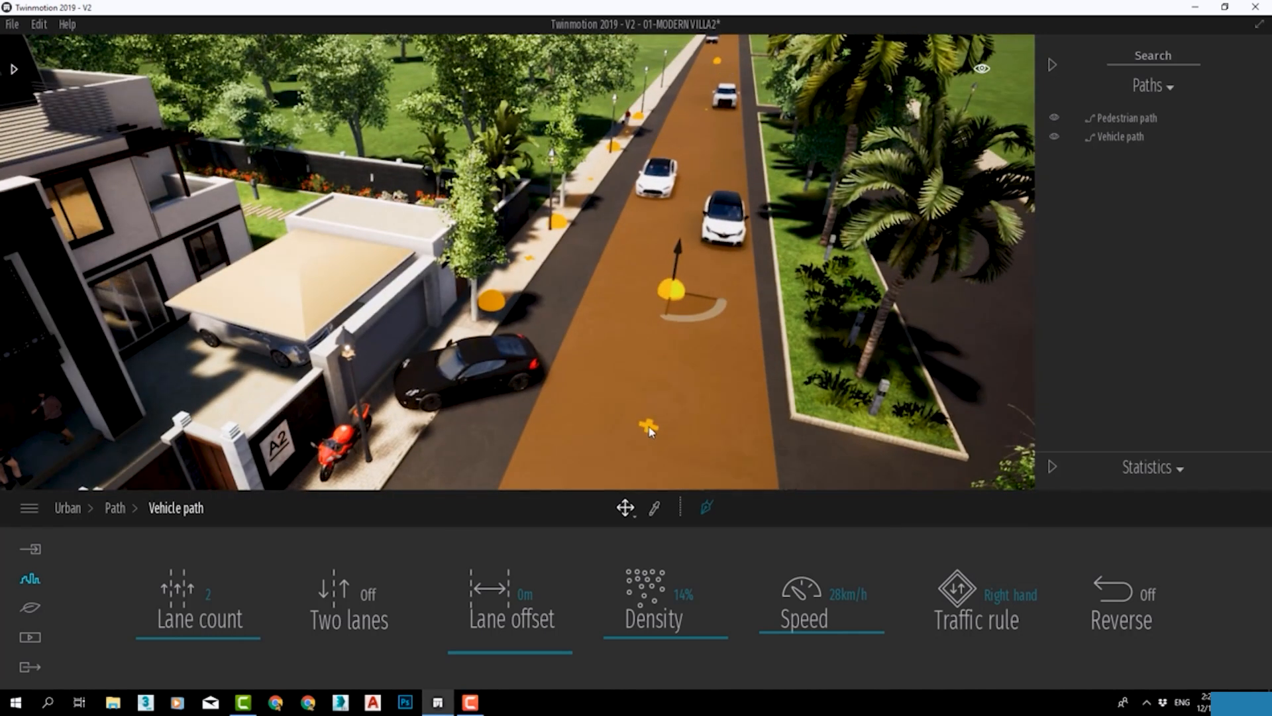
{"action": "left_click", "coordinate": [652, 425]}
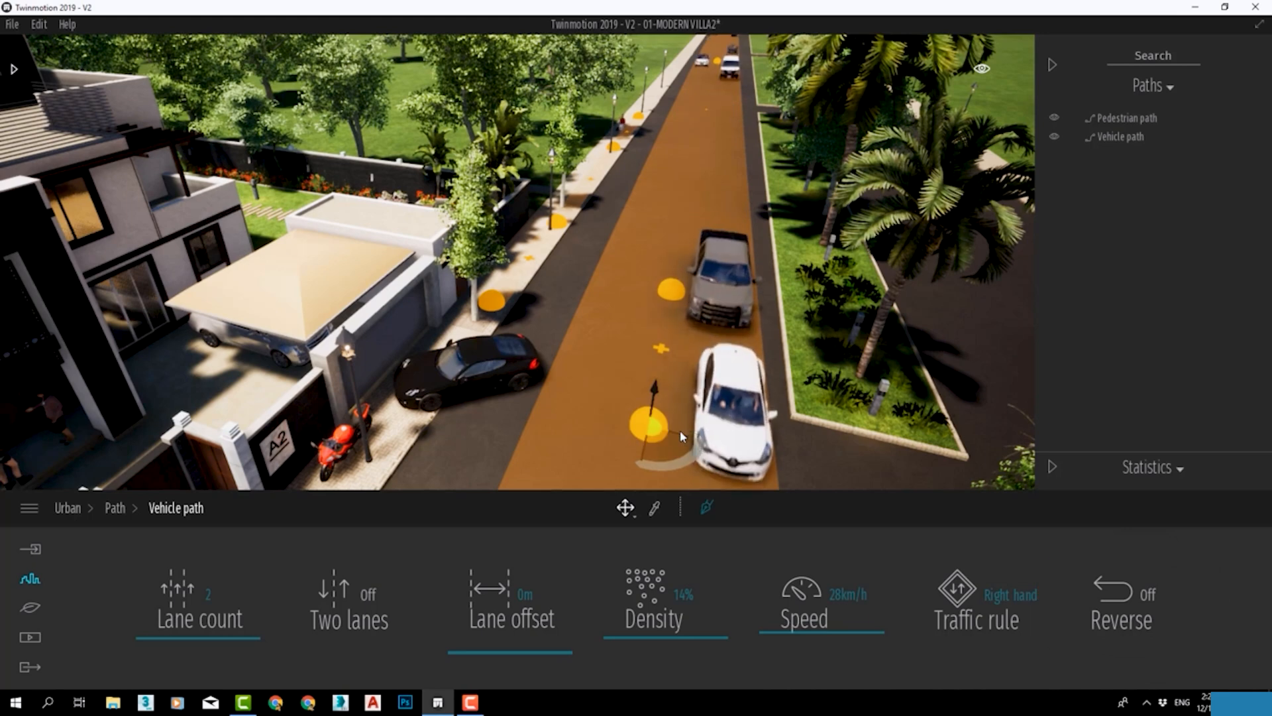
{"action": "key", "text": "Escape"}
{"action": "scroll", "coordinate": [683, 436], "scroll_direction": "down", "scroll_amount": 4}
{"action": "middle_click_drag", "start_coordinate": [683, 435], "coordinate": [739, 114]}
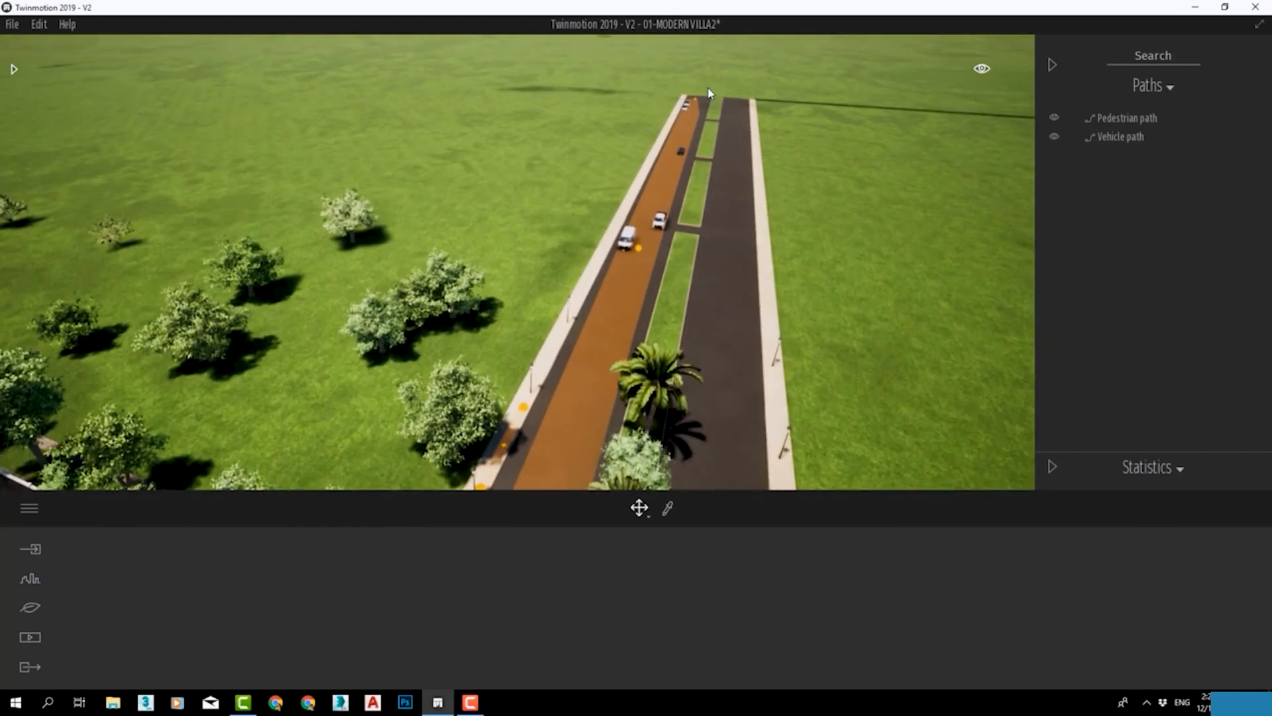
{"action": "right_click_drag", "start_coordinate": [864, 259], "coordinate": [786, 318]}
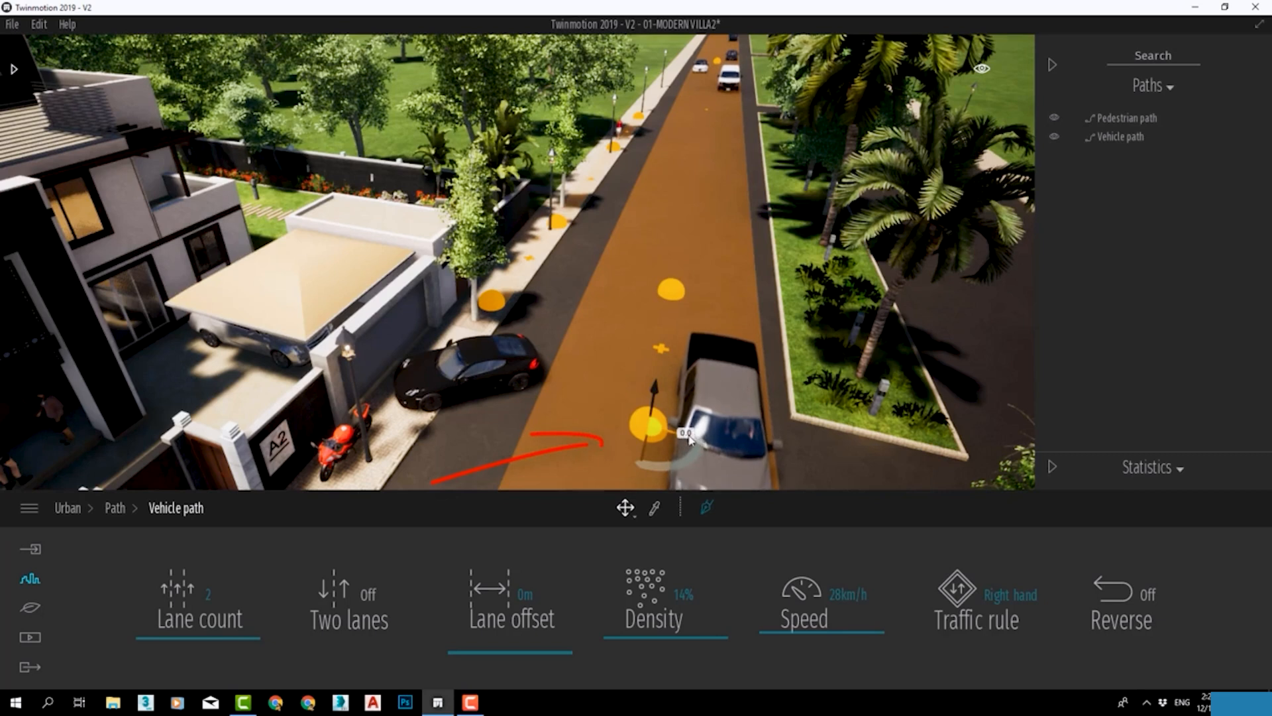
Shift the inserted vehicle path point sideways across the road and back, and remove that point from the path.
{"action": "left_click_drag", "start_coordinate": [690, 439], "coordinate": [704, 442]}
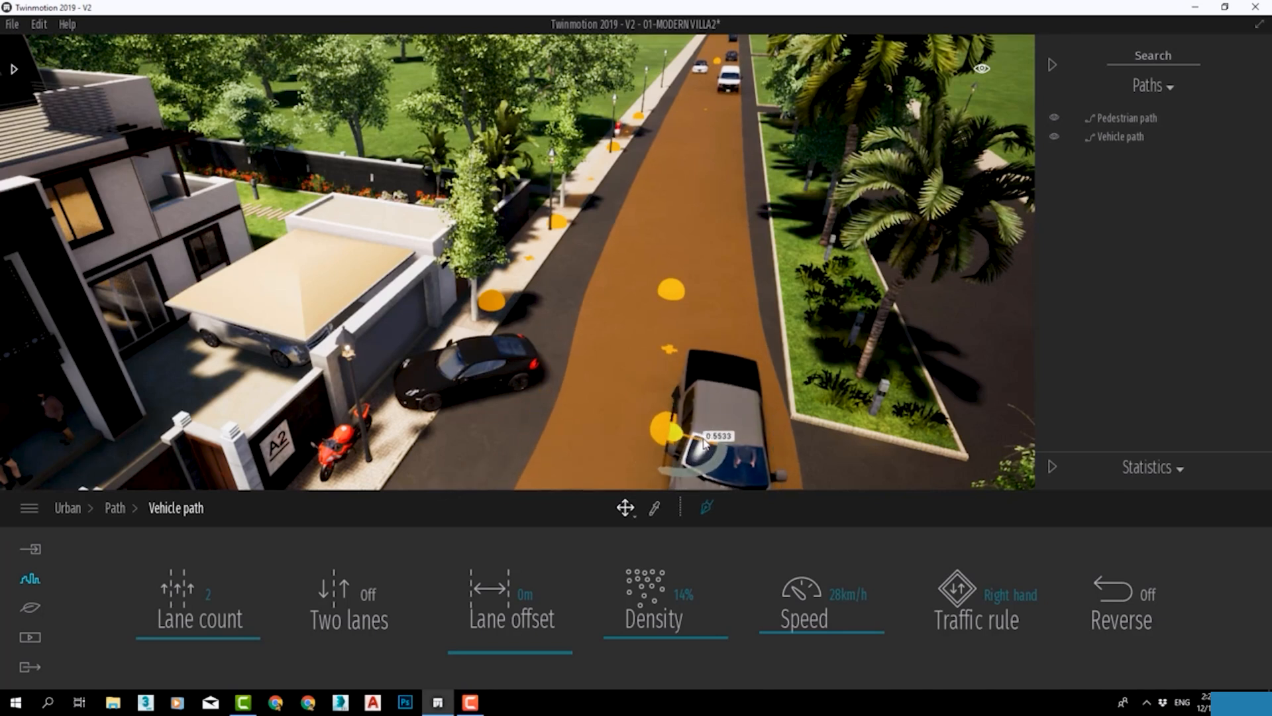
{"action": "left_click_drag", "start_coordinate": [676, 446], "coordinate": [671, 447]}
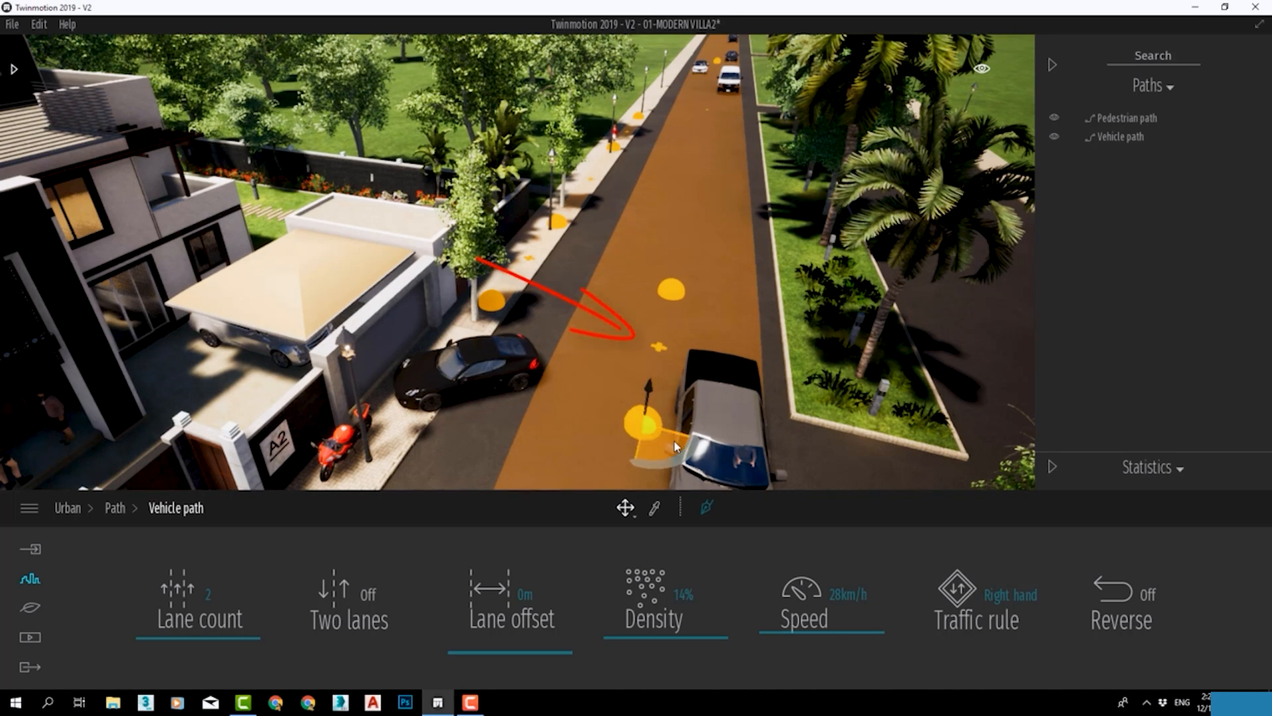
{"action": "left_click", "coordinate": [745, 342]}
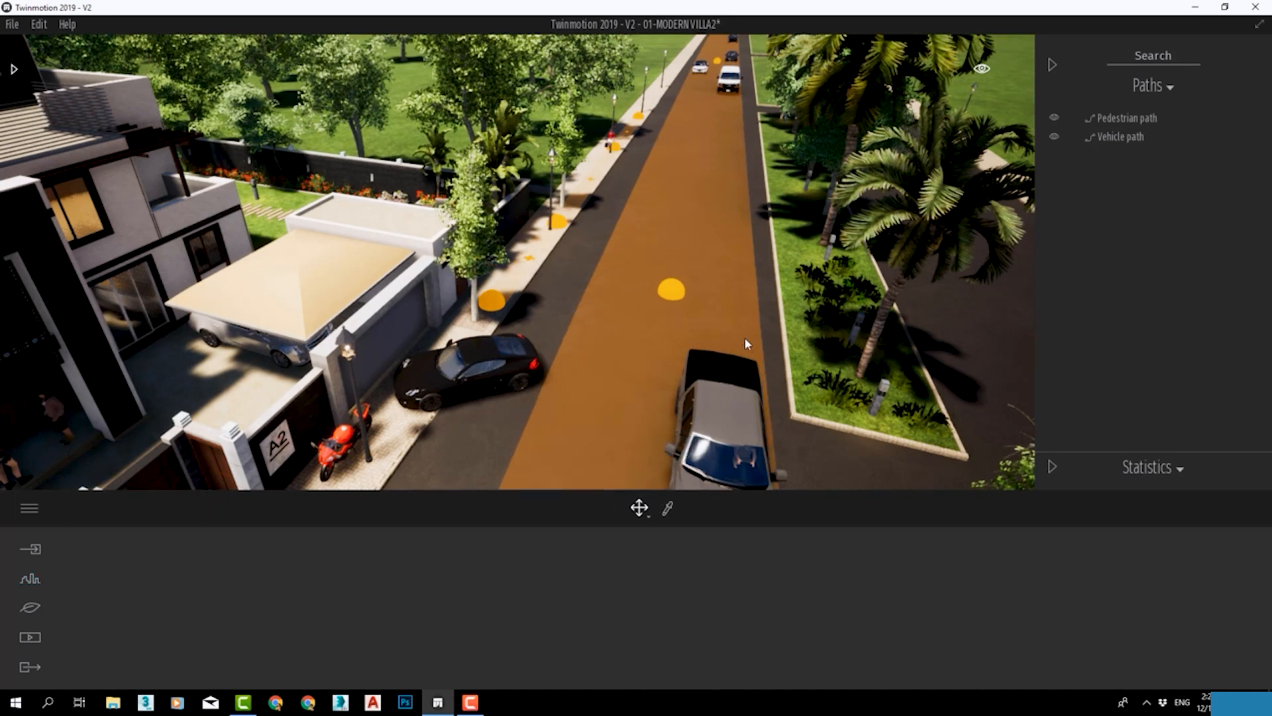
Extend the vehicle path further along the road by drawing a new point past its end point.
{"action": "scroll", "coordinate": [750, 321], "scroll_direction": "down", "scroll_amount": 3}
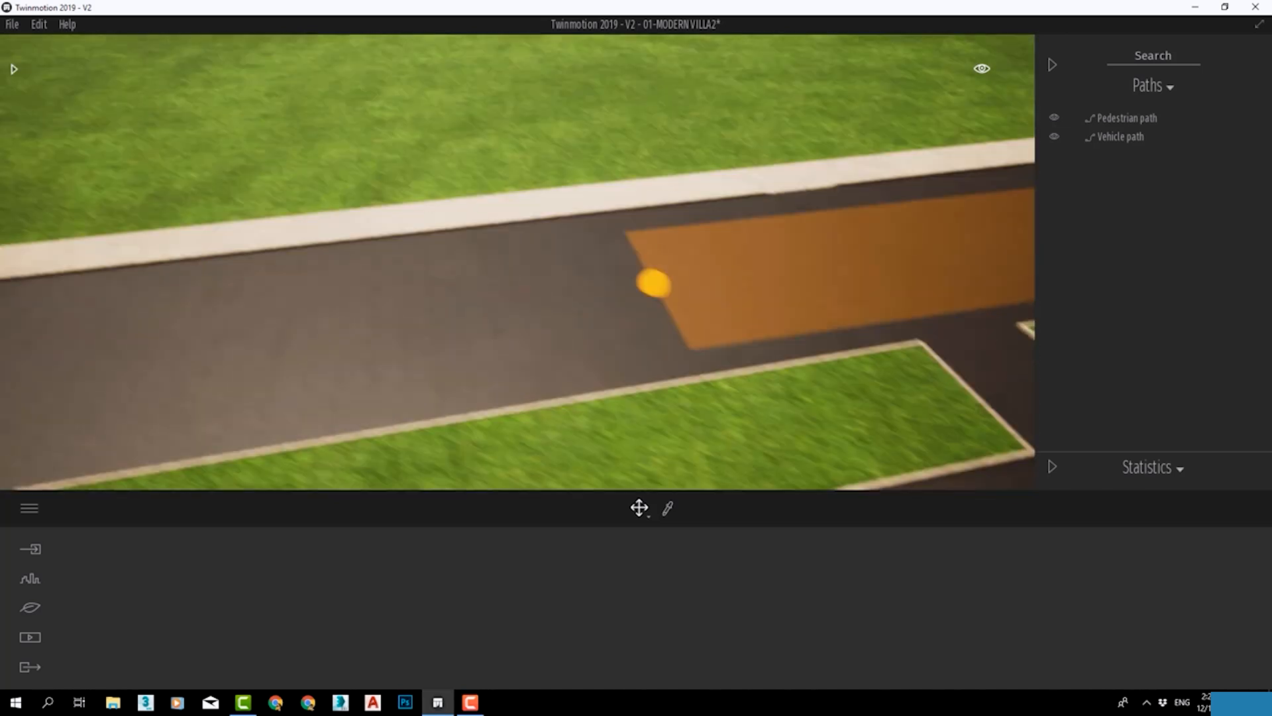
{"action": "right_click_drag", "start_coordinate": [778, 339], "coordinate": [777, 325]}
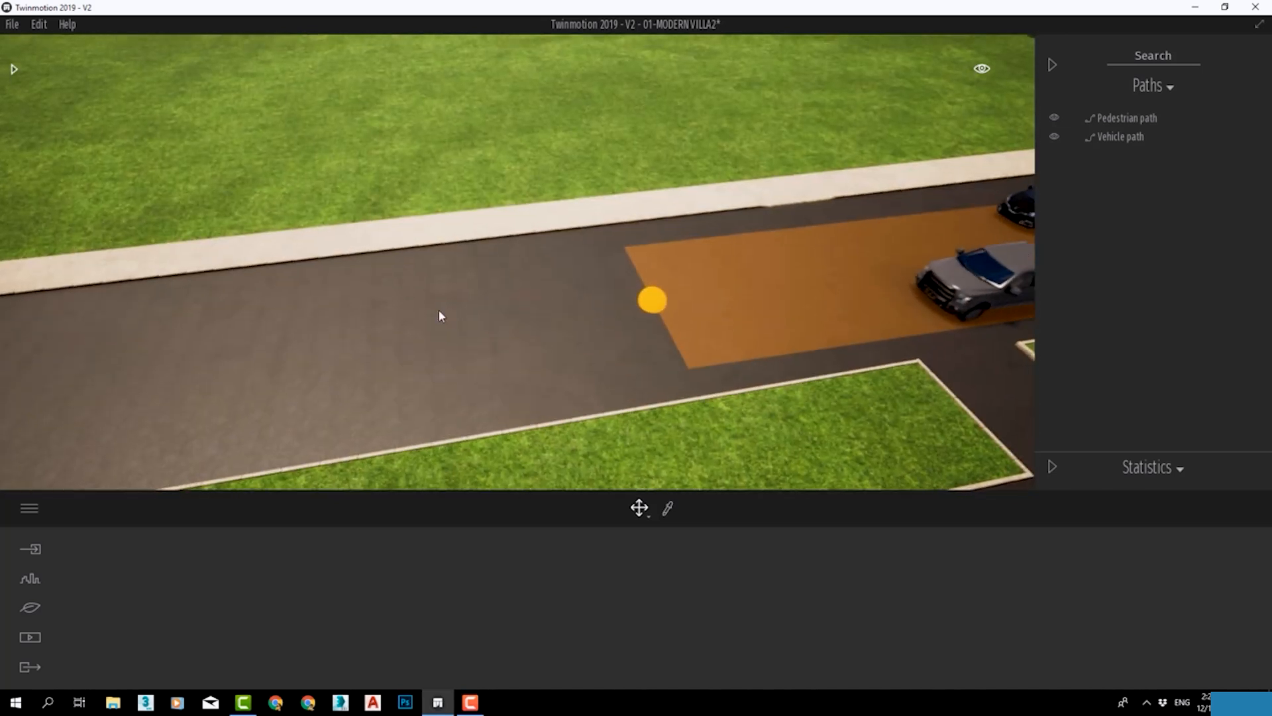
{"action": "left_click", "coordinate": [654, 301]}
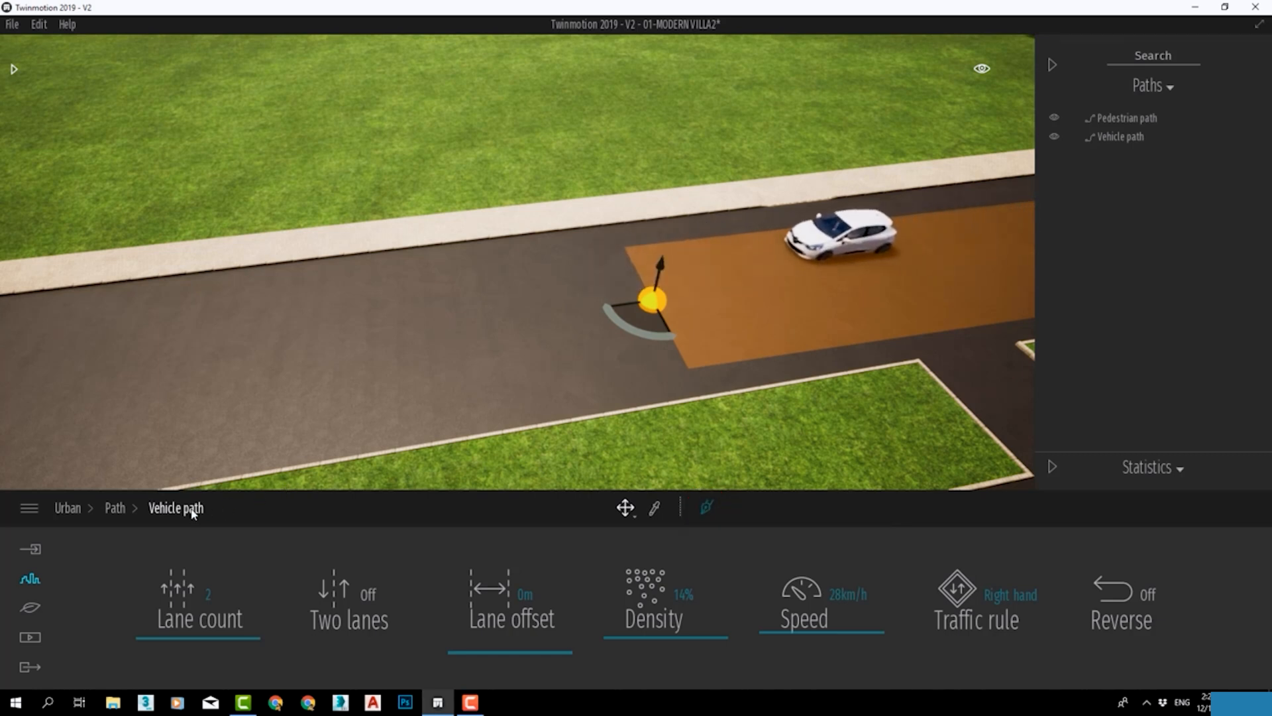
{"action": "left_click", "coordinate": [707, 509]}
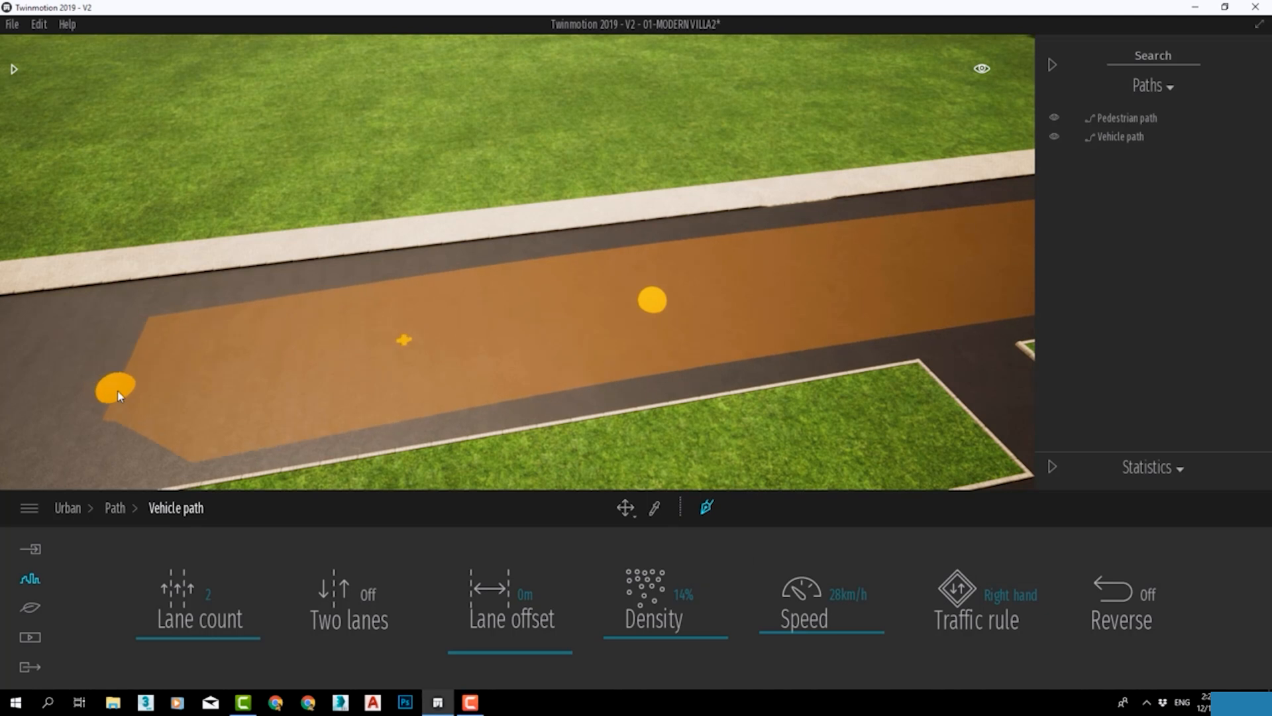
{"action": "left_click", "coordinate": [118, 395]}
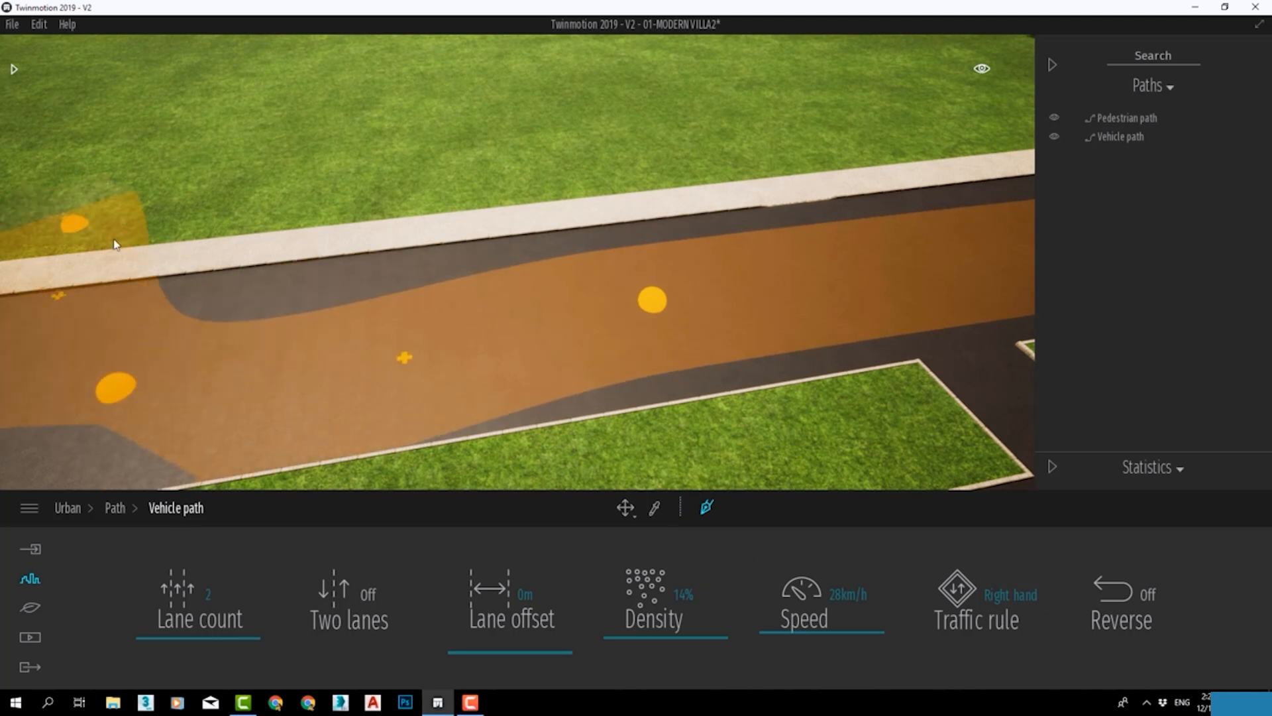
{"action": "key", "text": "Escape"}
Copy the vehicle path onto the road's opposite carriageway, with the copy's direction reversed.
{"action": "right_click_drag", "start_coordinate": [374, 265], "coordinate": [570, 236]}
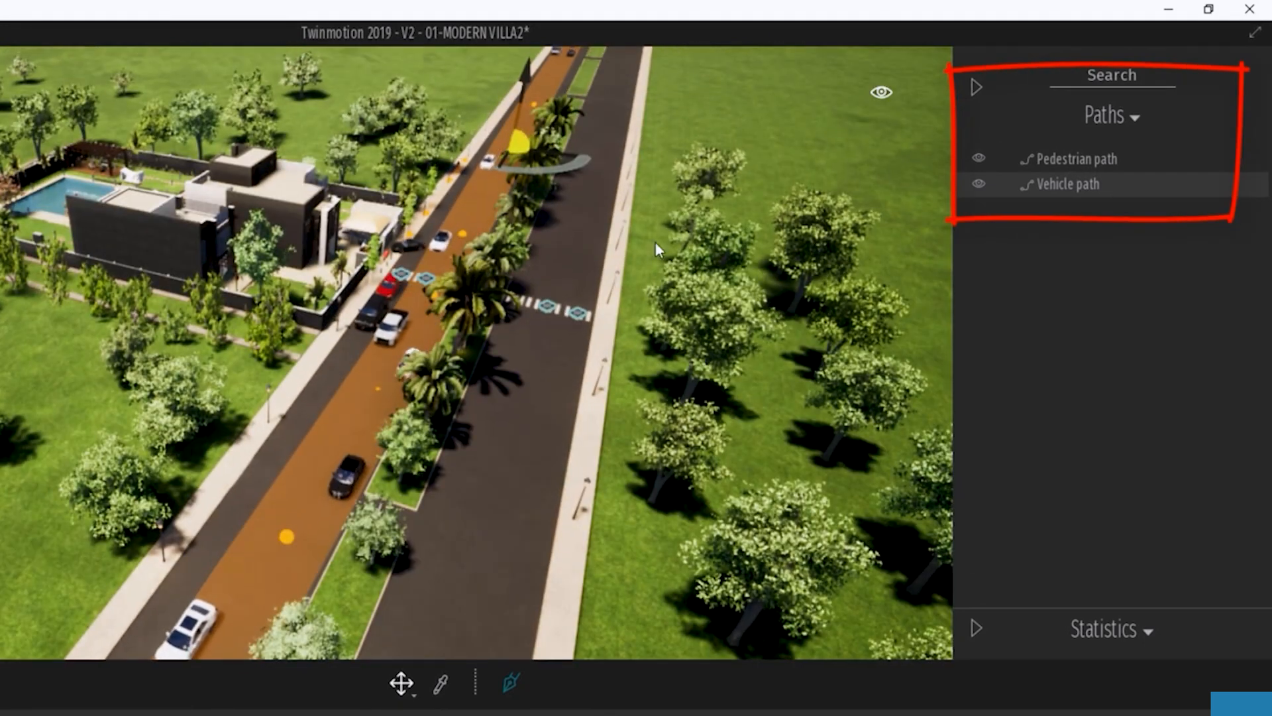
{"action": "left_click", "coordinate": [1176, 187]}
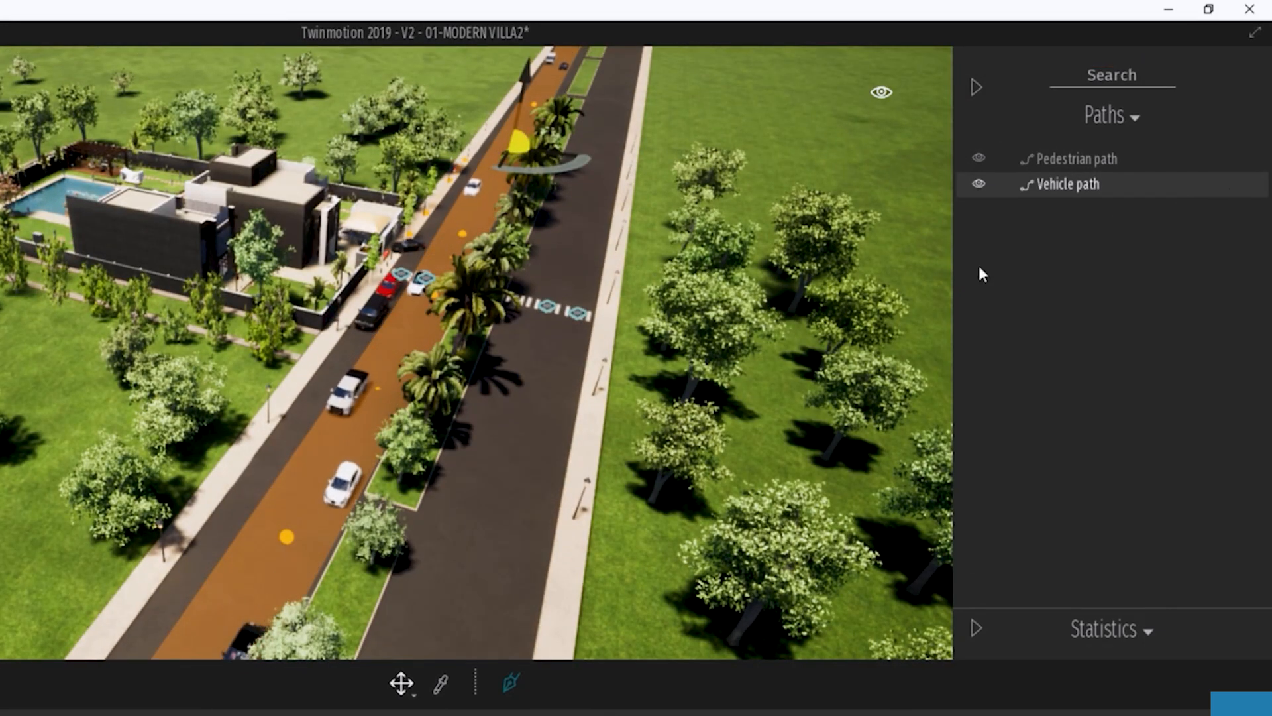
{"action": "left_click_drag", "start_coordinate": [542, 154], "coordinate": [722, 174]}
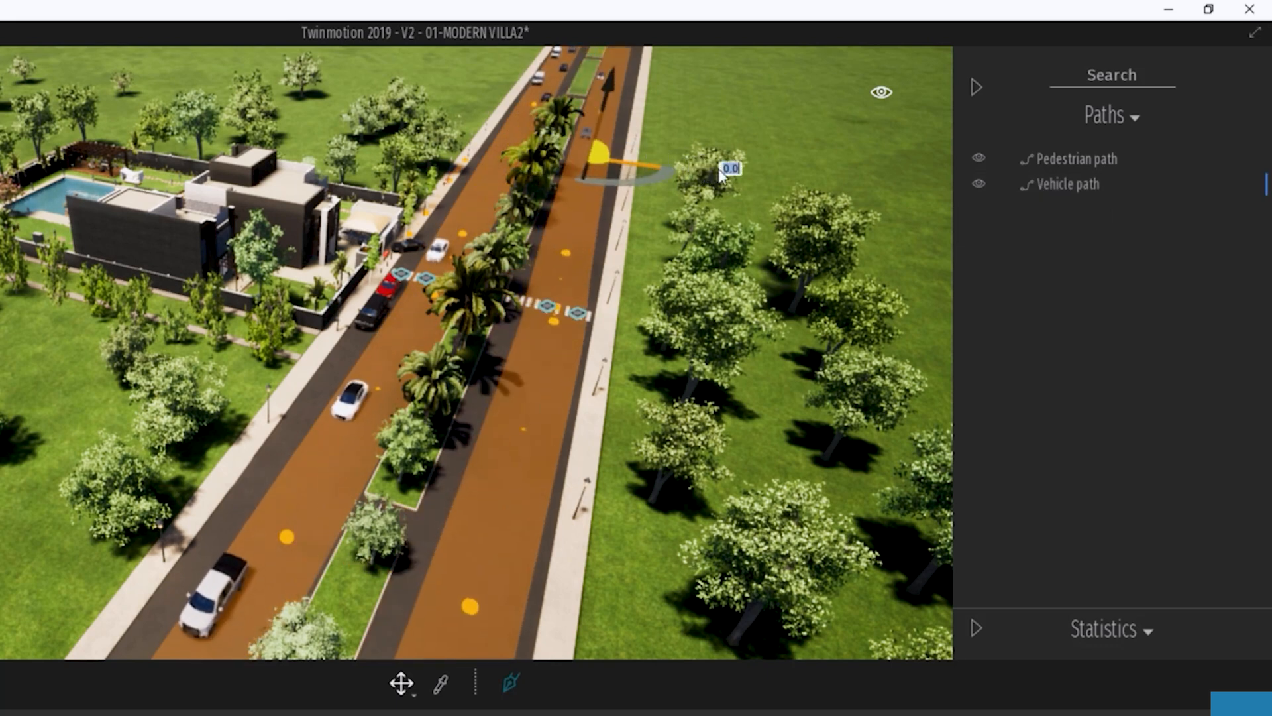
{"action": "left_click", "coordinate": [370, 587]}
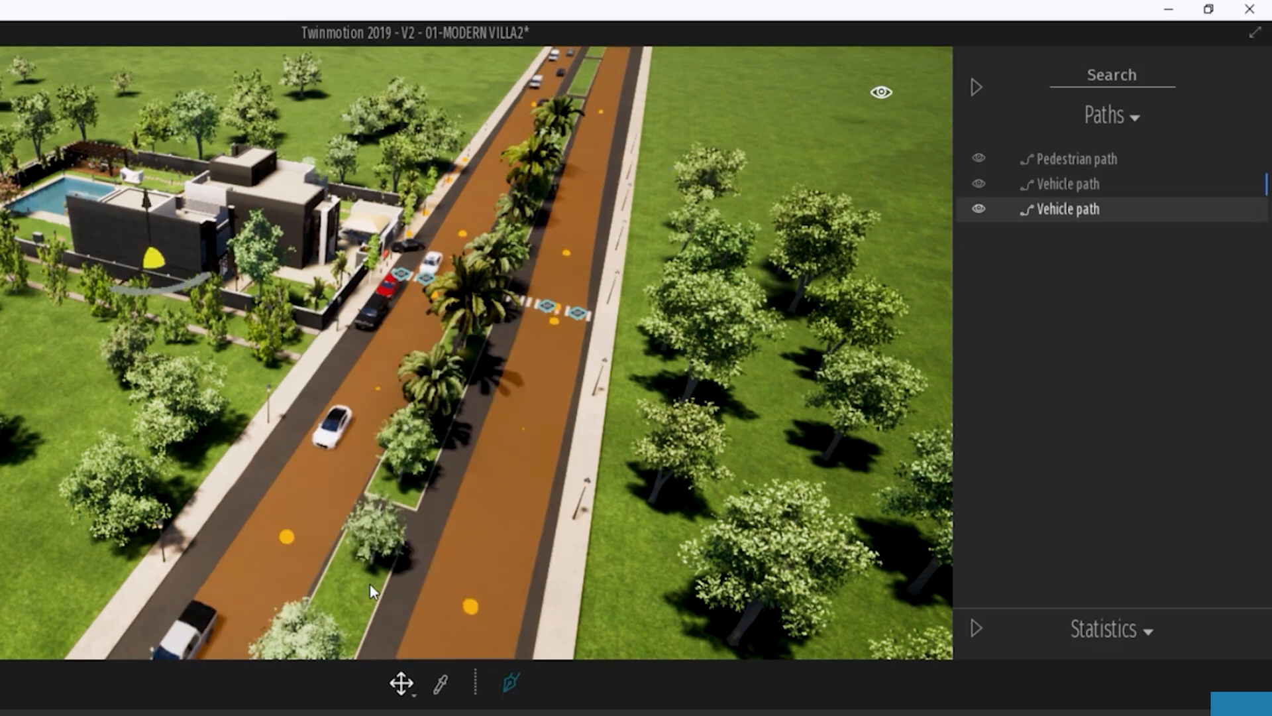
{"action": "middle_click_drag", "start_coordinate": [641, 67], "coordinate": [530, 279]}
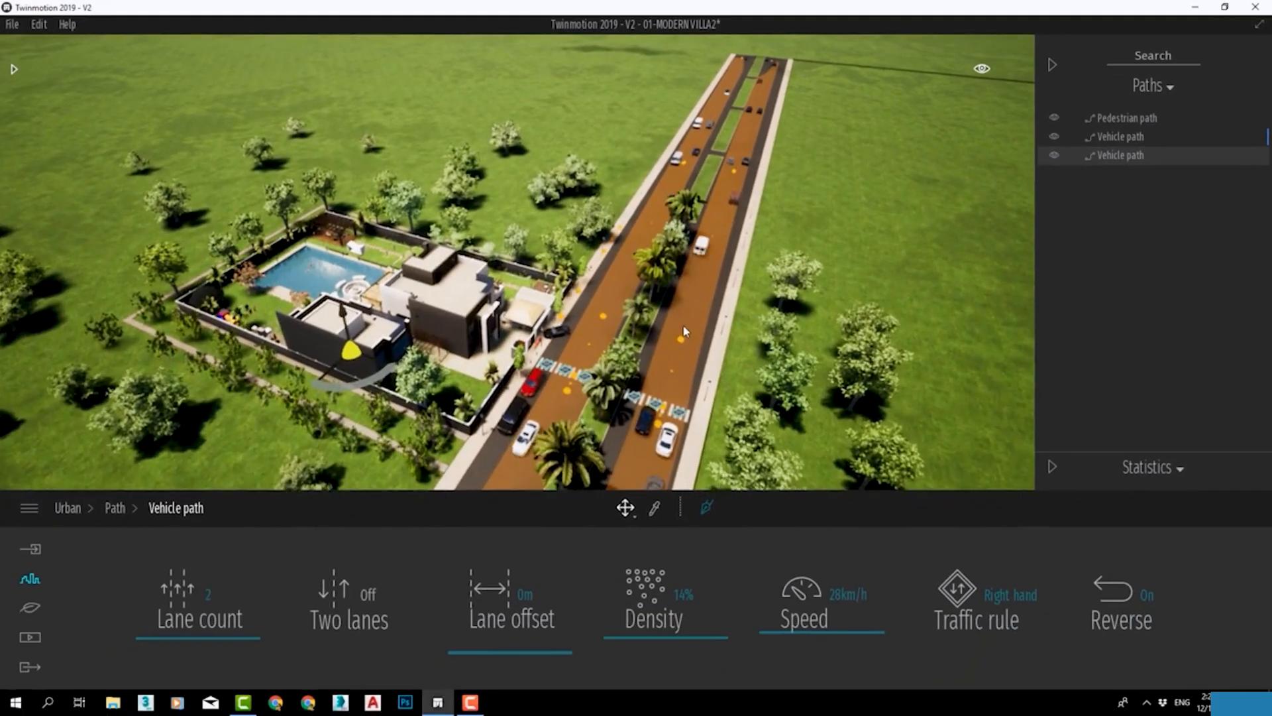
{"action": "scroll", "coordinate": [668, 337], "scroll_direction": "up", "scroll_amount": 6}
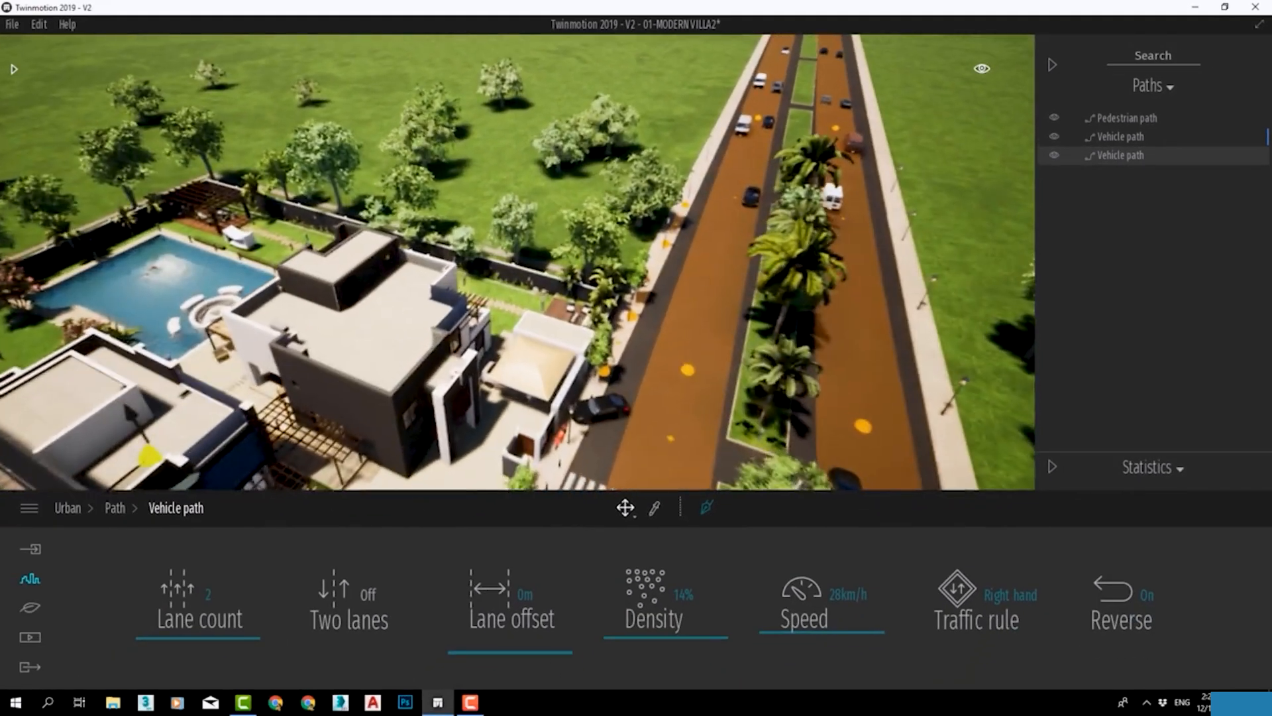
{"action": "middle_click_drag", "start_coordinate": [668, 336], "coordinate": [593, 268]}
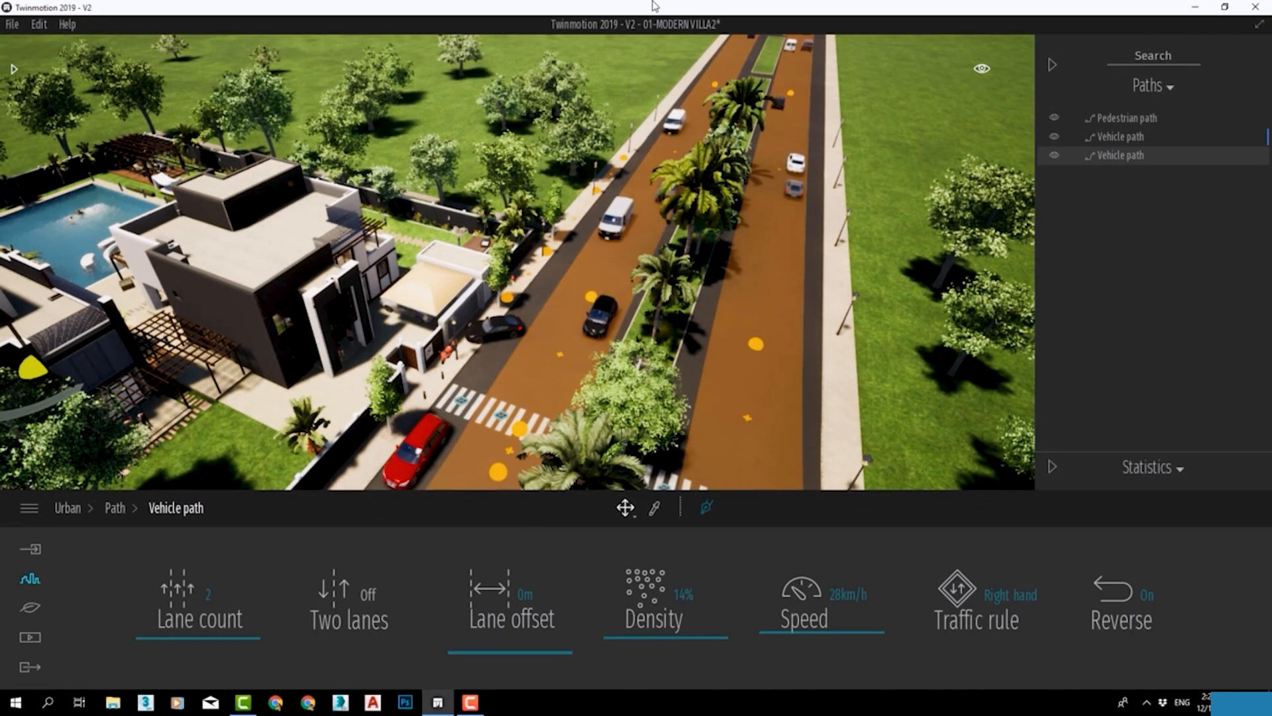
{"action": "left_click", "coordinate": [857, 292]}
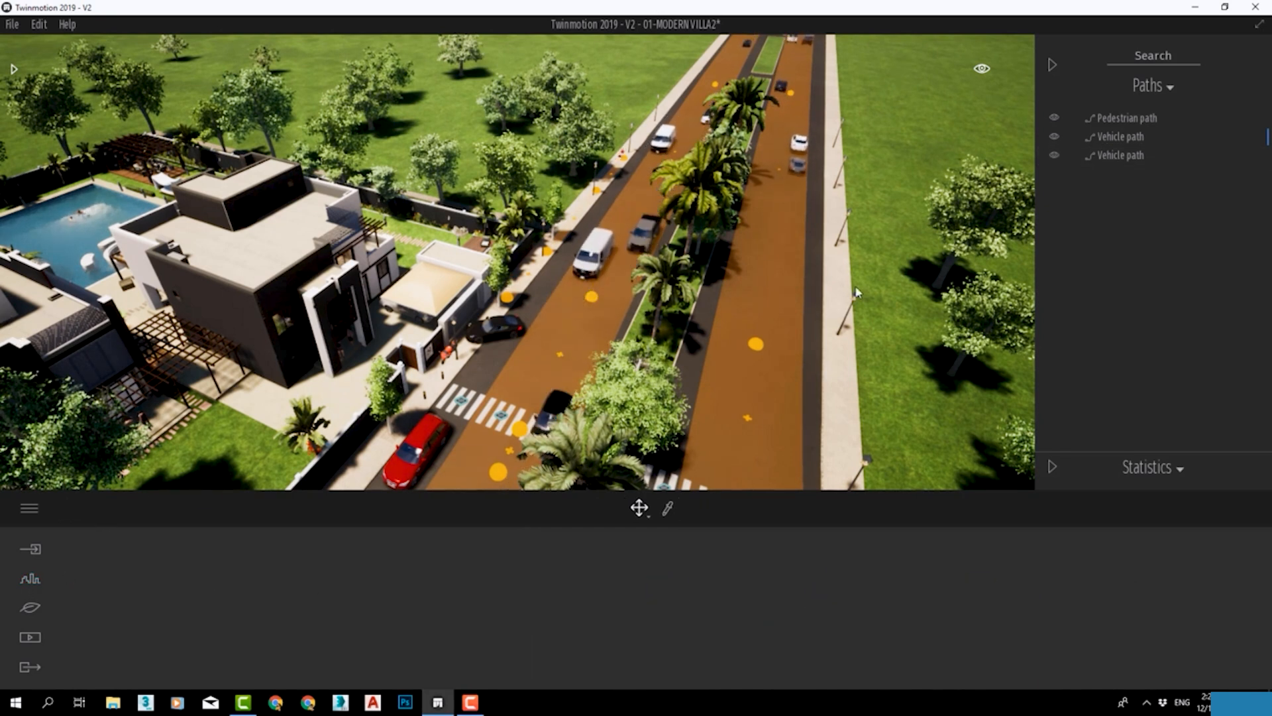
Draw a bicycle path that loops around the grass median on the empty stretch of road.
{"action": "left_click", "coordinate": [30, 578]}
{"action": "left_click", "coordinate": [511, 588]}
{"action": "mouse_move", "coordinate": [729, 292]}
{"action": "middle_mouse_down", "text": "shift"}
{"action": "mouse_move", "coordinate": [483, 273]}
{"action": "mouse_move", "coordinate": [9, 23]}
{"action": "mouse_move", "coordinate": [221, 199]}
{"action": "mouse_move", "coordinate": [729, 79]}
{"action": "mouse_move", "coordinate": [597, 119]}
{"action": "mouse_move", "coordinate": [577, 92]}
{"action": "mouse_move", "coordinate": [603, 80]}
{"action": "middle_mouse_up", "text": "shift"}
{"action": "right_click_drag", "start_coordinate": [532, 488], "coordinate": [511, 477]}
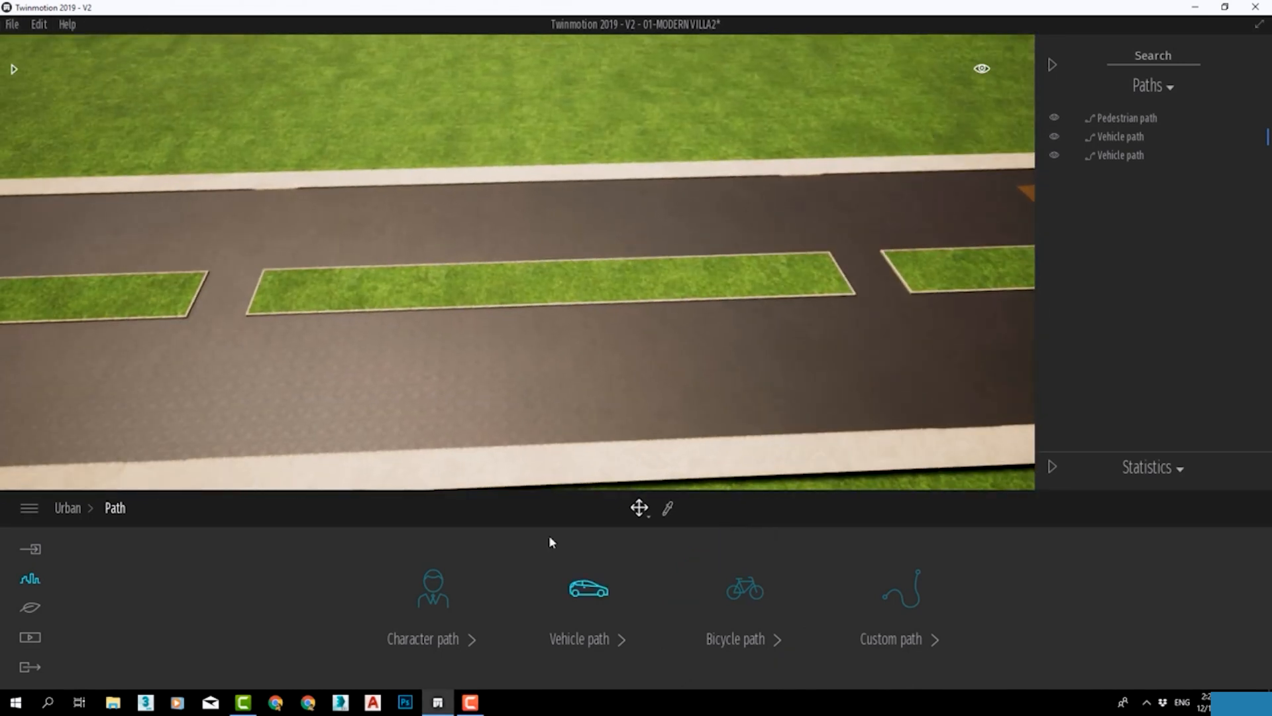
{"action": "left_click", "coordinate": [476, 411]}
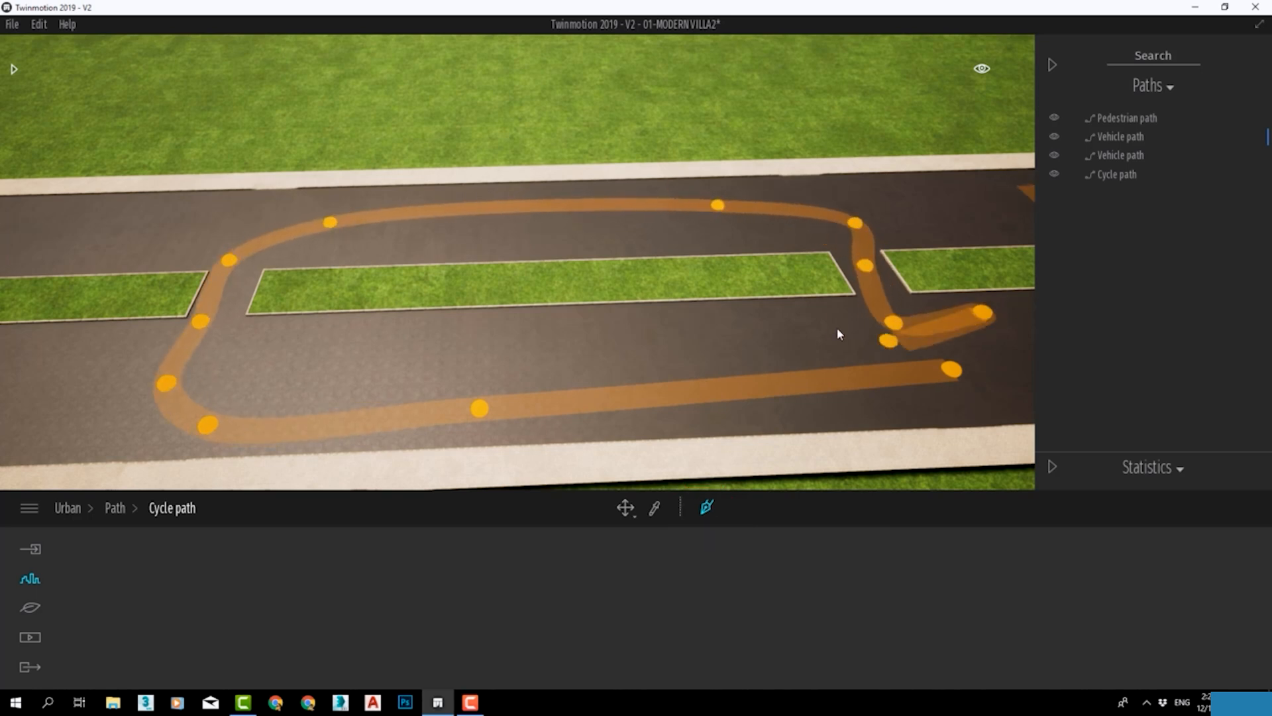
{"action": "key", "text": "Escape"}
Turn the cycle path's two lanes on and back off.
{"action": "scroll", "coordinate": [574, 355], "scroll_direction": "up", "scroll_amount": 5}
{"action": "mouse_move", "coordinate": [581, 357]}
{"action": "middle_mouse_down"}
{"action": "mouse_move", "coordinate": [689, 199]}
{"action": "mouse_move", "coordinate": [656, 358]}
{"action": "mouse_move", "coordinate": [689, 361]}
{"action": "middle_mouse_up"}
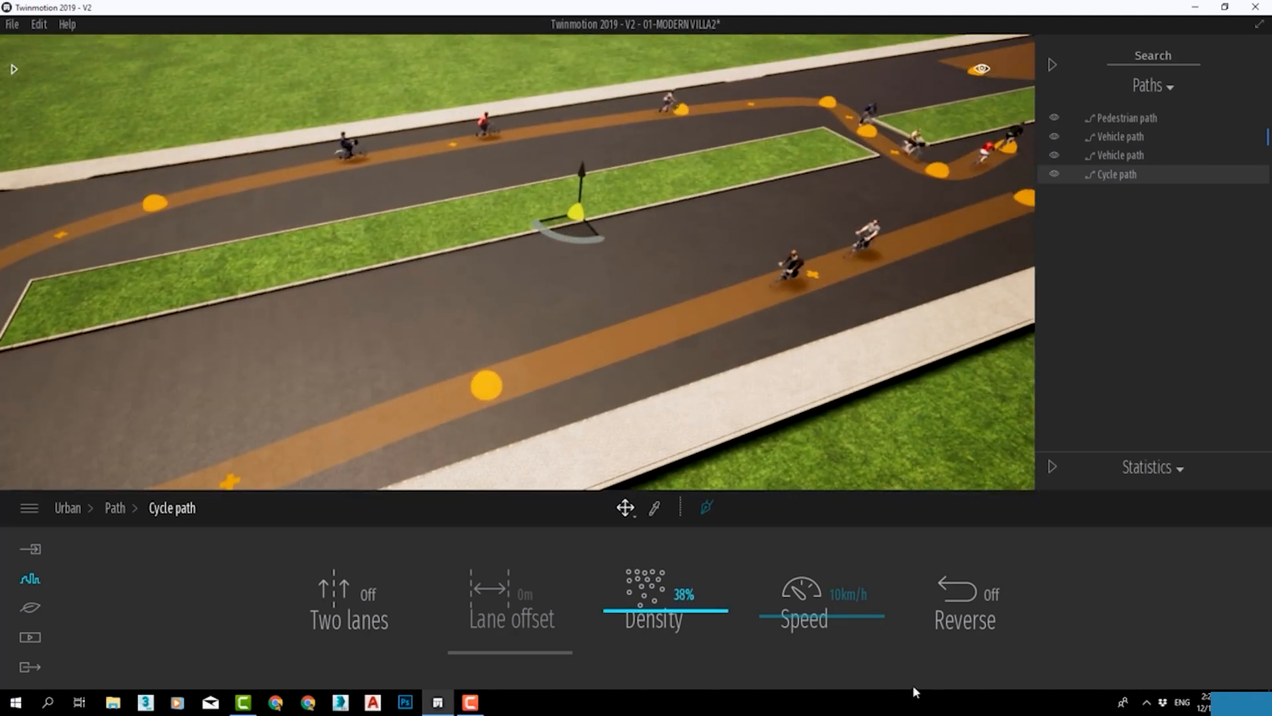
{"action": "left_click", "coordinate": [352, 615]}
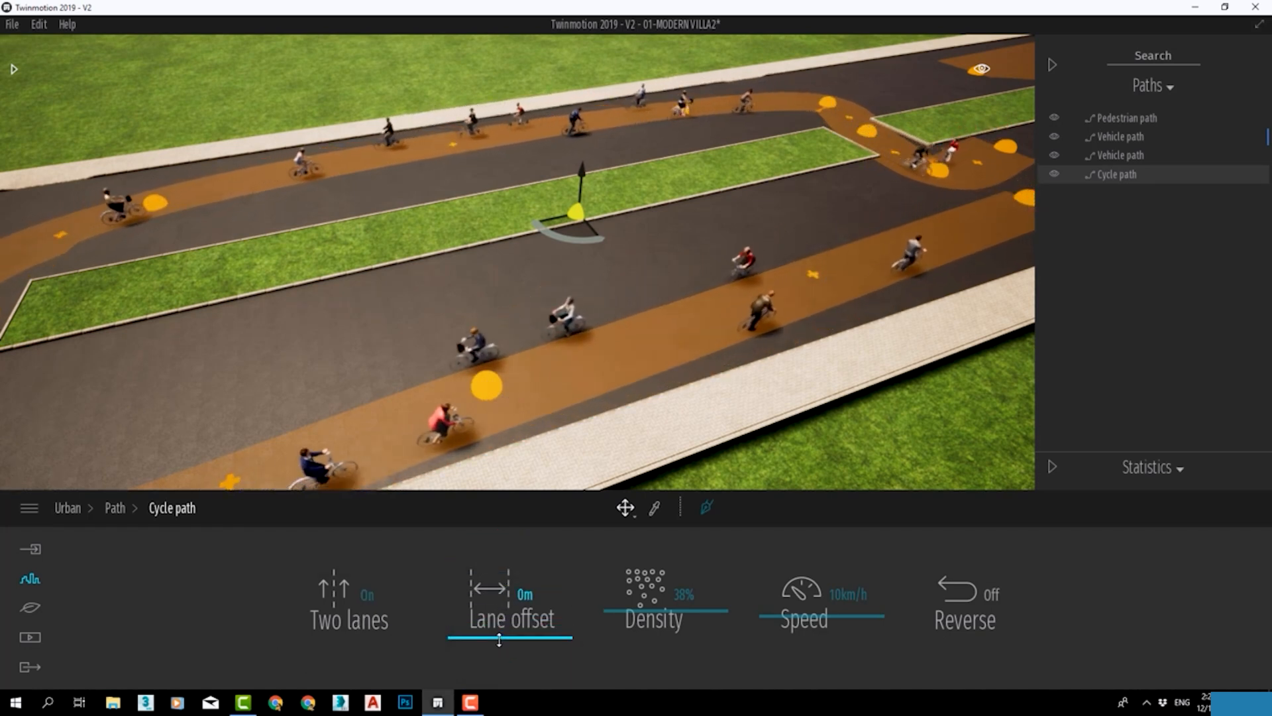
{"action": "left_click", "coordinate": [346, 598]}
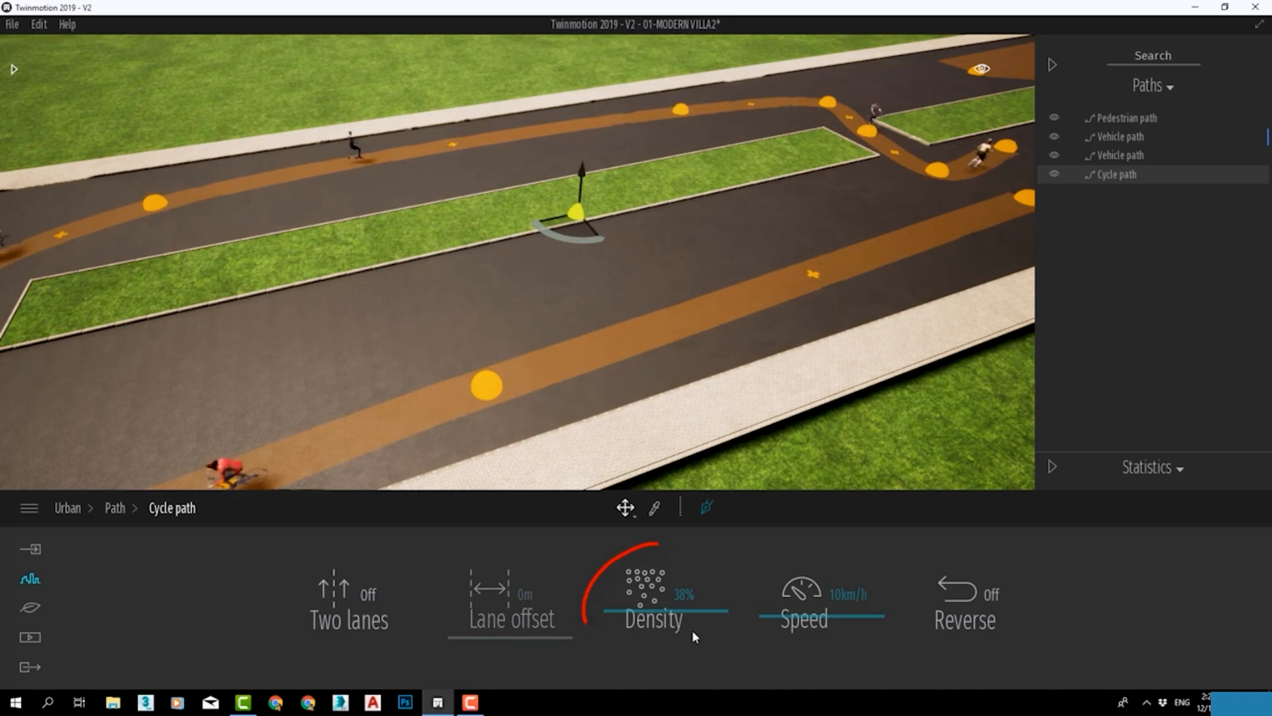
Configure the cycle path with 91% density, 10 km/h speed and reversed direction.
{"action": "left_click_drag", "start_coordinate": [668, 569], "coordinate": [675, 550]}
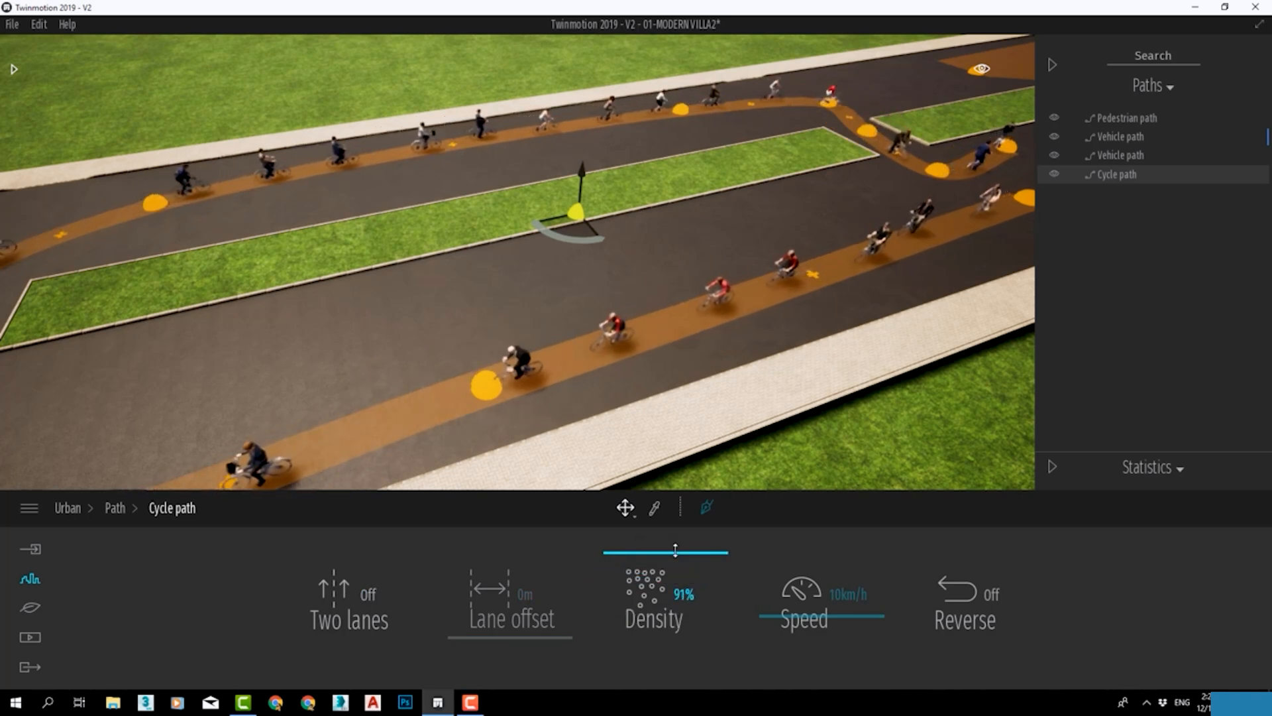
{"action": "mouse_move", "coordinate": [799, 605]}
{"action": "left_mouse_down"}
{"action": "mouse_move", "coordinate": [802, 560]}
{"action": "mouse_move", "coordinate": [802, 609]}
{"action": "left_mouse_up"}
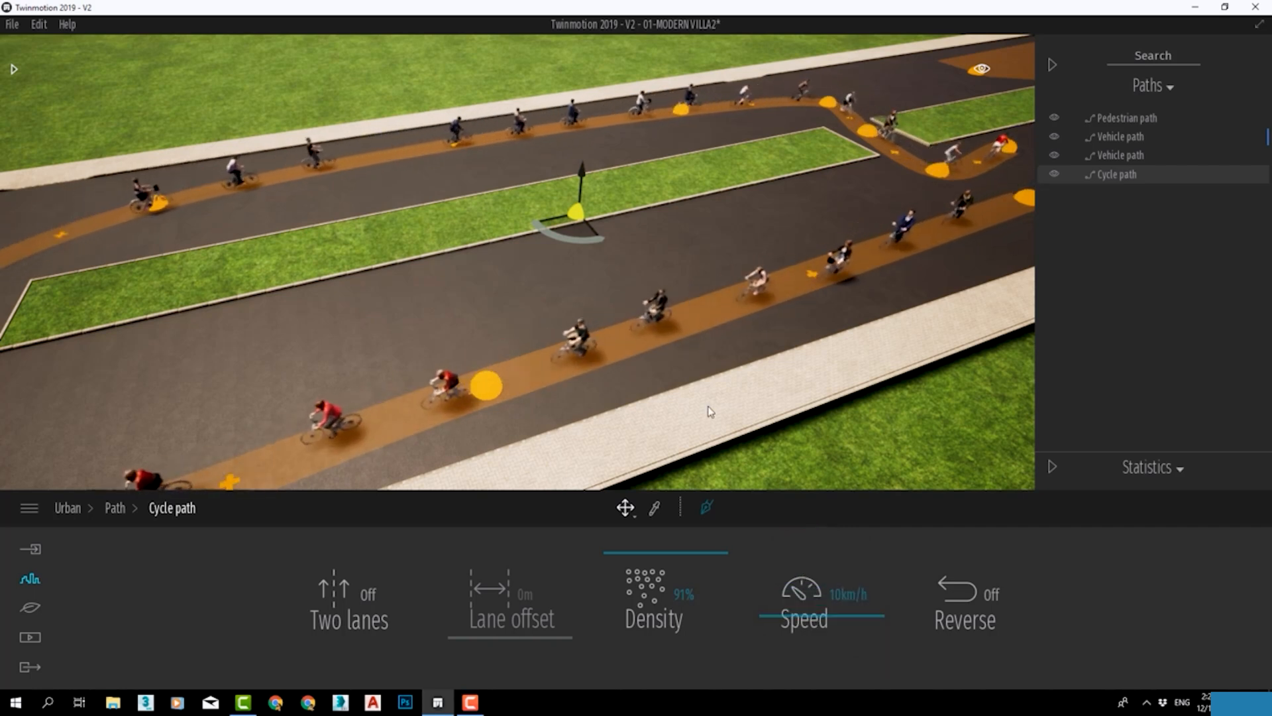
{"action": "scroll", "coordinate": [711, 407], "scroll_direction": "up", "scroll_amount": 3}
{"action": "middle_click_drag", "start_coordinate": [714, 407], "coordinate": [696, 258]}
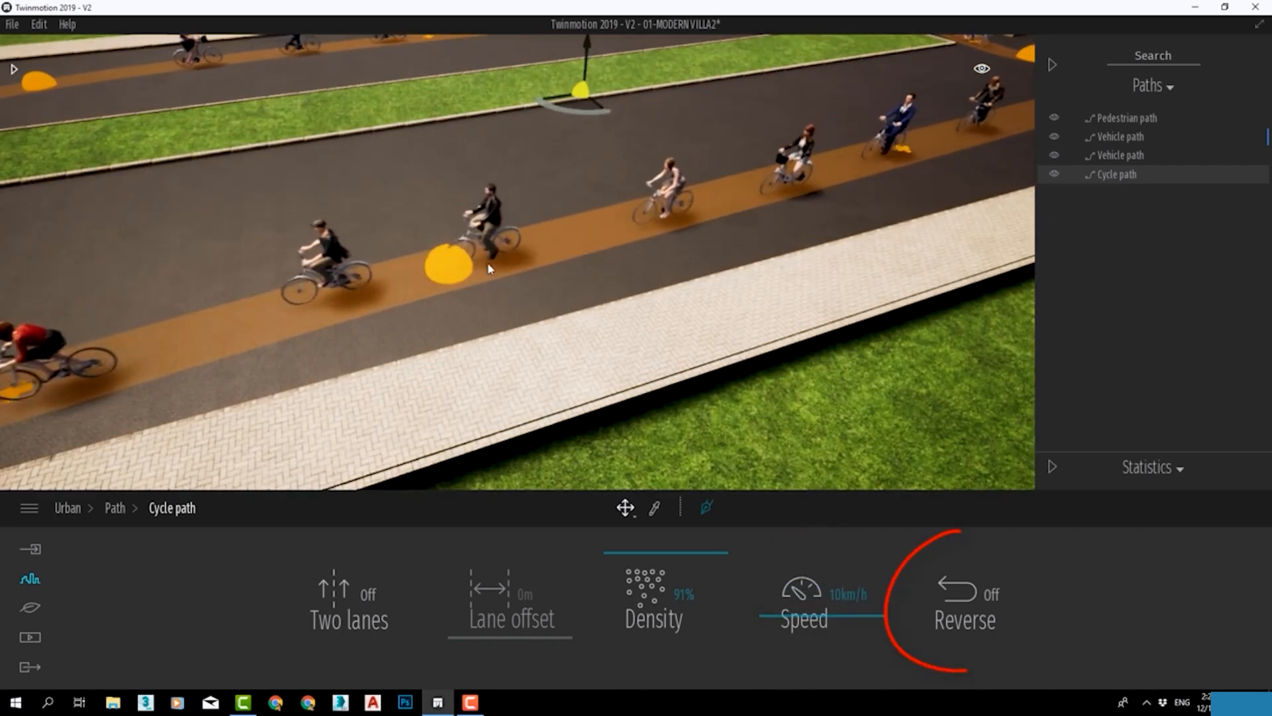
{"action": "scroll", "coordinate": [670, 269], "scroll_direction": "down", "scroll_amount": 4}
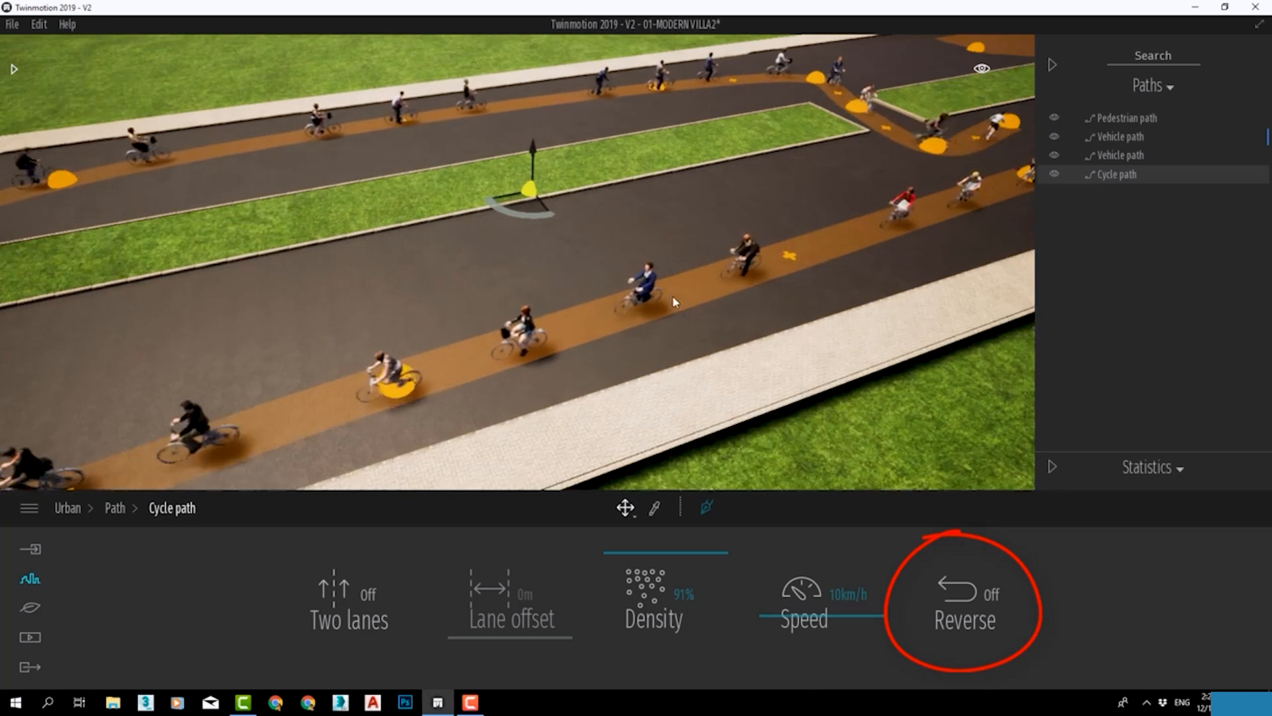
{"action": "left_click", "coordinate": [965, 583]}
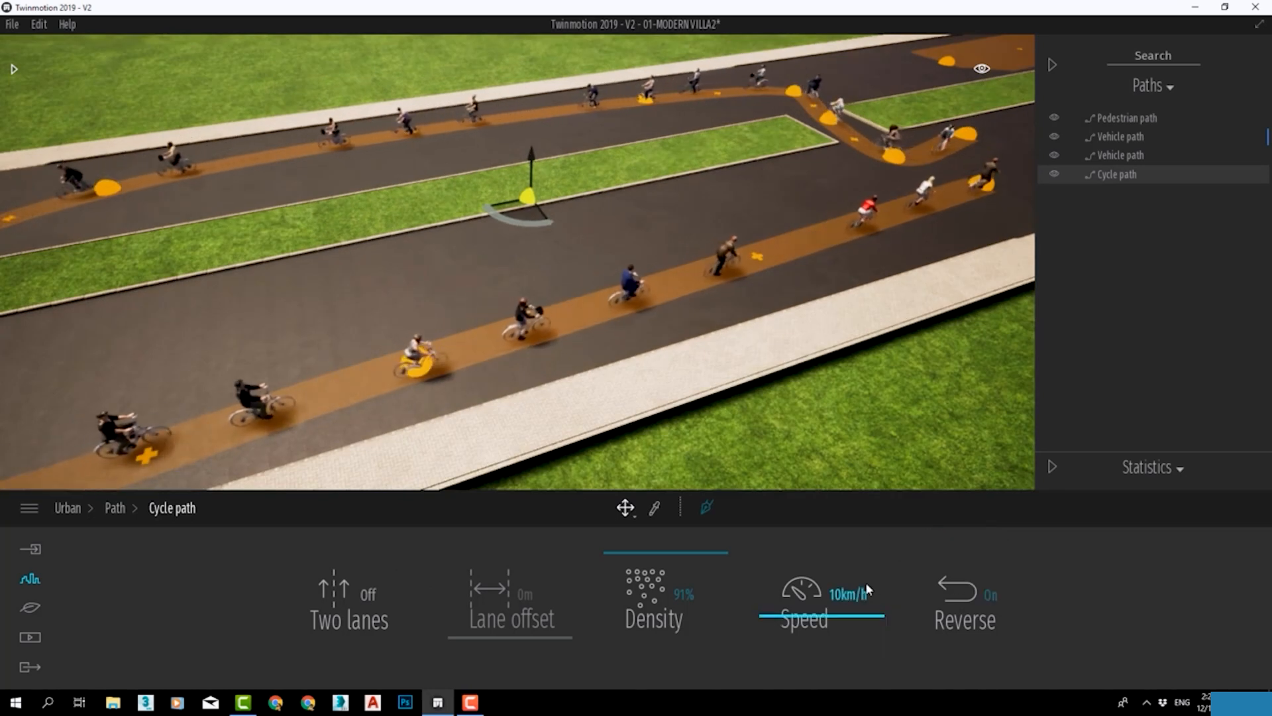
Move the cycle path's near-side point towards the grass median, and insert a neighbouring point shifted the same way.
{"action": "left_click", "coordinate": [417, 364]}
{"action": "left_click_drag", "start_coordinate": [425, 388], "coordinate": [397, 276]}
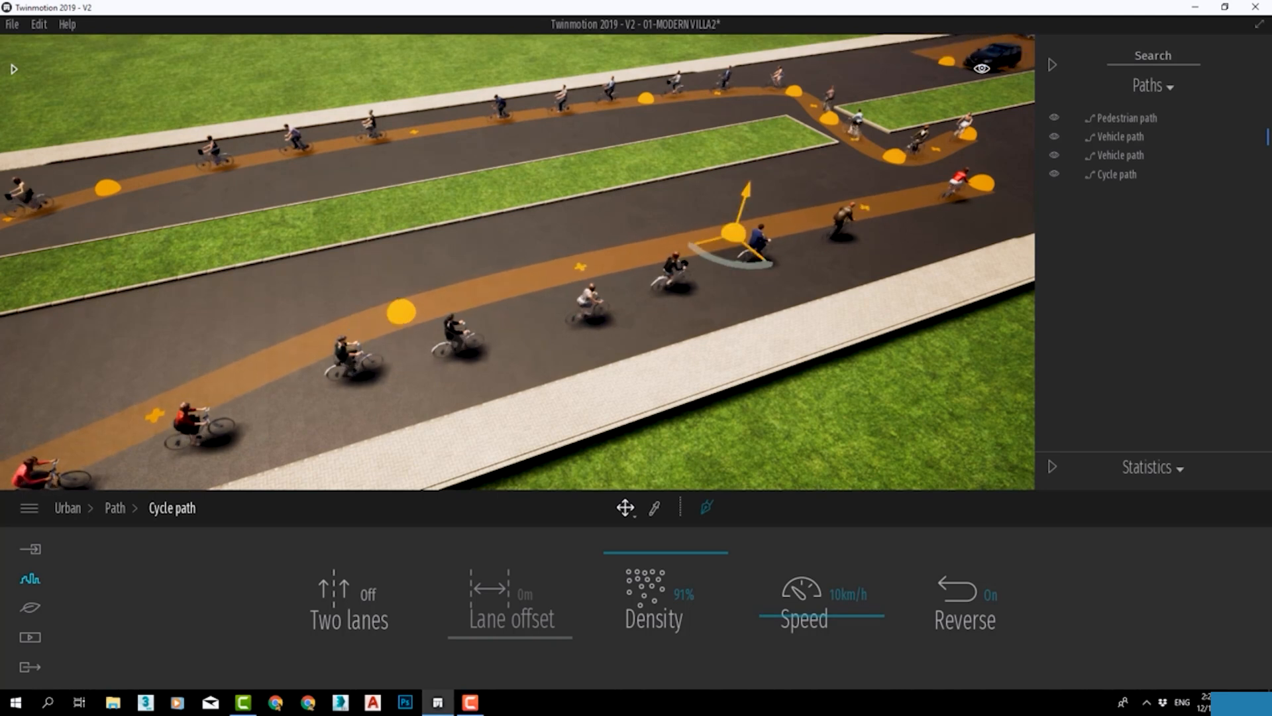
{"action": "middle_click_drag", "start_coordinate": [591, 331], "coordinate": [609, 349]}
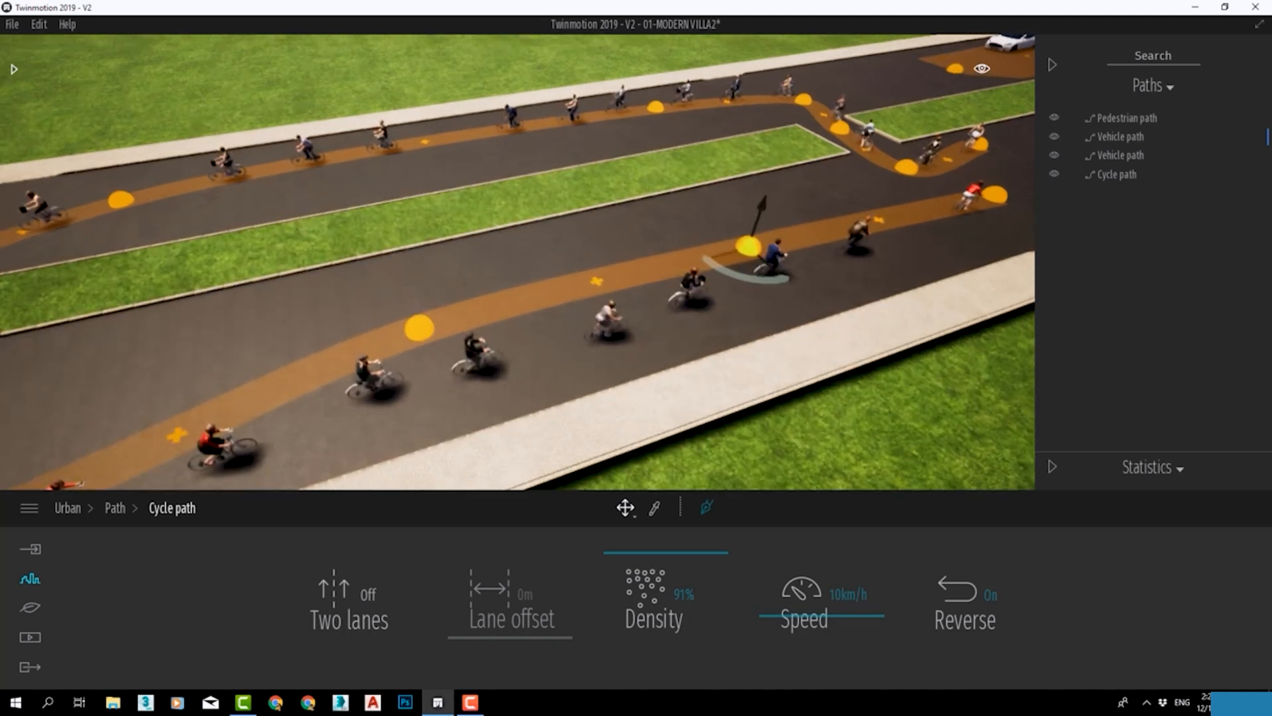
{"action": "left_click", "coordinate": [611, 339]}
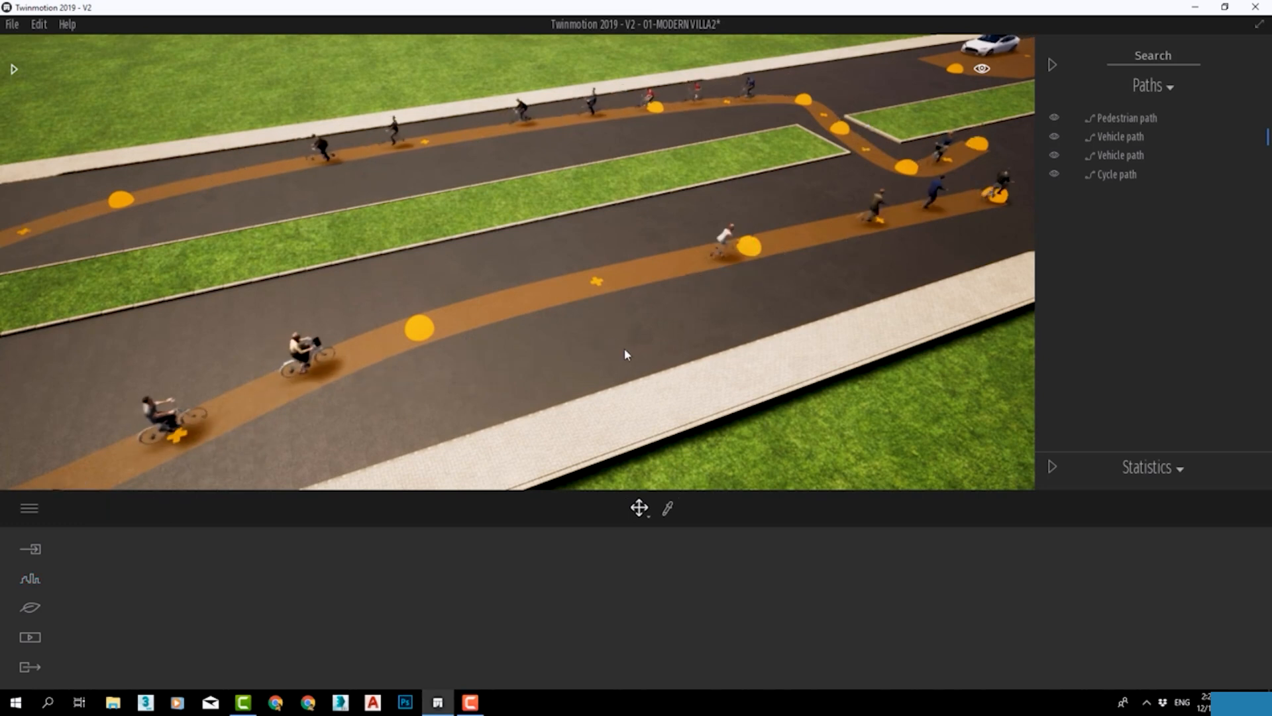
Delete the cycle path from the scene.
{"action": "left_click", "coordinate": [1141, 174]}
{"action": "key", "text": "Delete"}
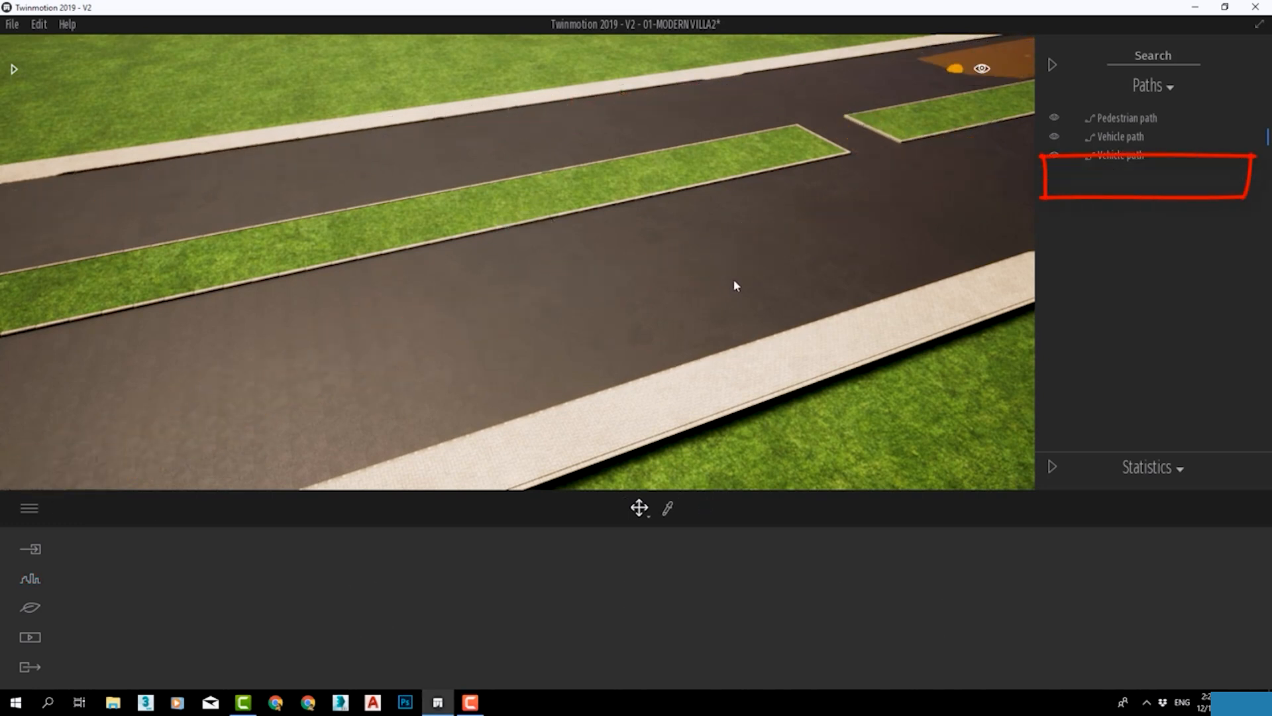
Draw a straight two-point custom path along the road's near lane, alongside the grass median, and watch its box move.
{"action": "scroll", "coordinate": [729, 272], "scroll_direction": "down", "scroll_amount": 3}
{"action": "left_click", "coordinate": [32, 585]}
{"action": "left_click", "coordinate": [553, 595]}
{"action": "left_click", "coordinate": [902, 607]}
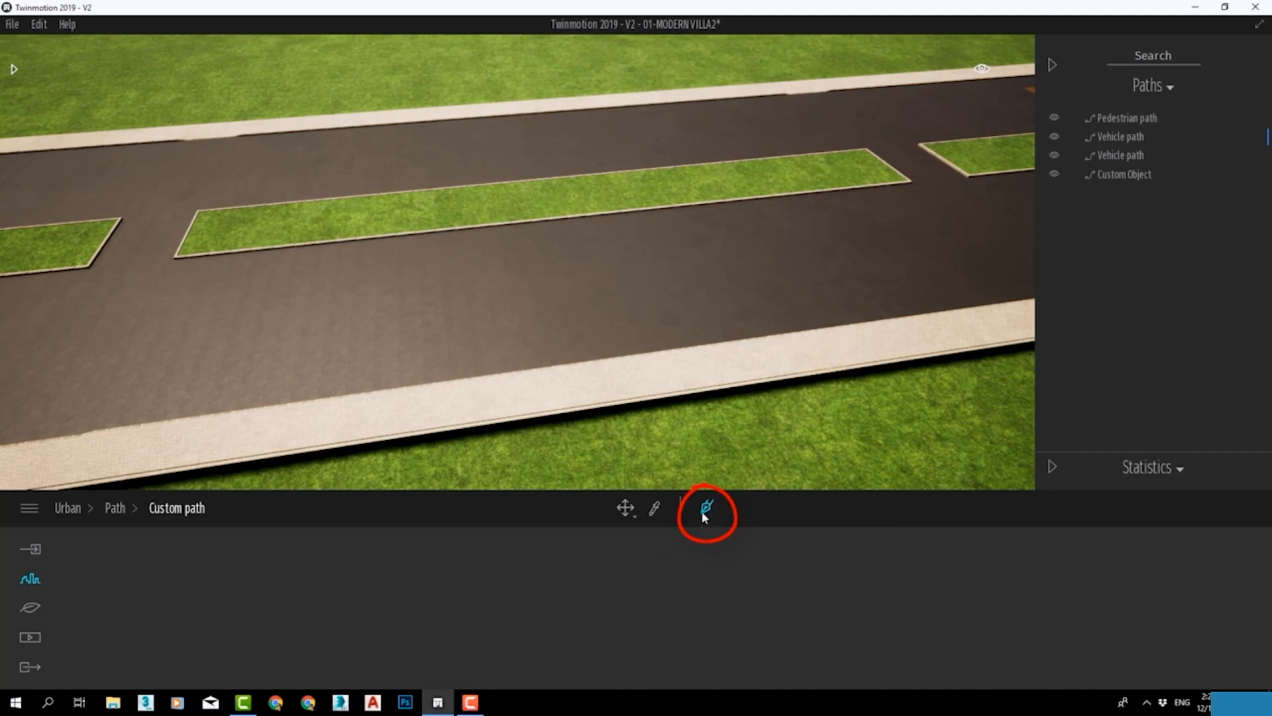
{"action": "left_click", "coordinate": [939, 262]}
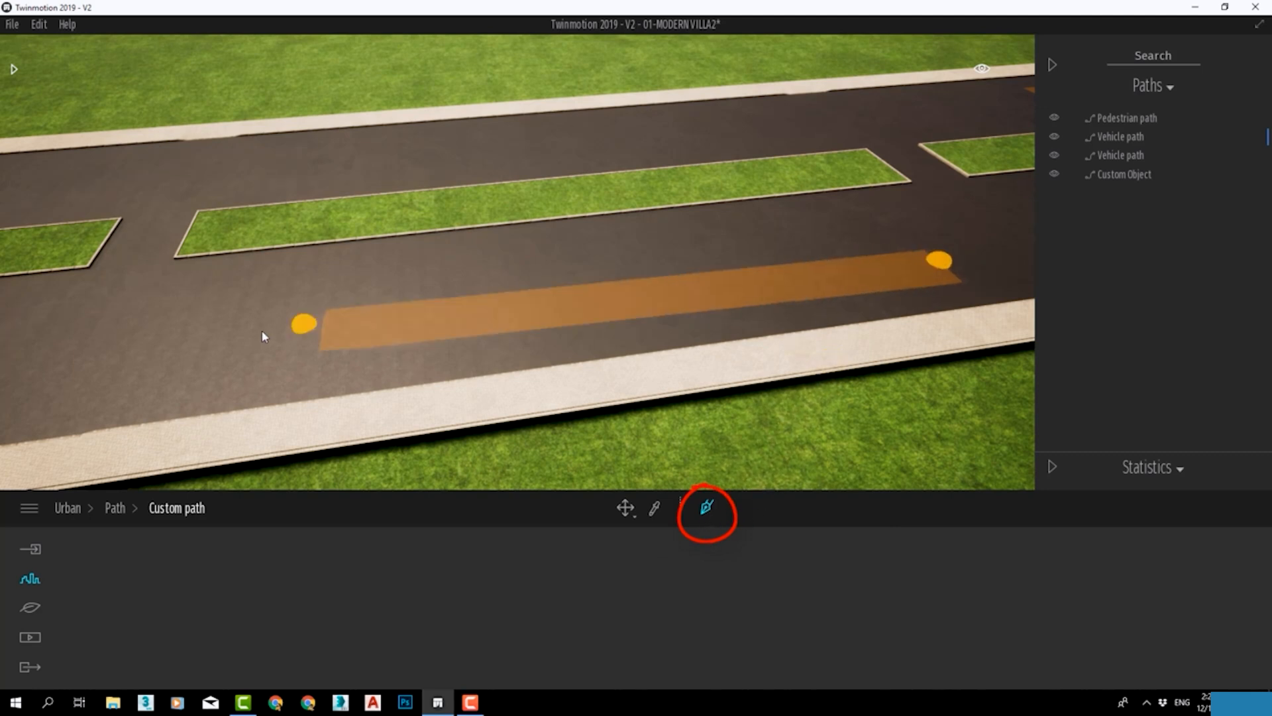
{"action": "left_click", "coordinate": [136, 342]}
{"action": "double_click", "coordinate": [105, 347]}
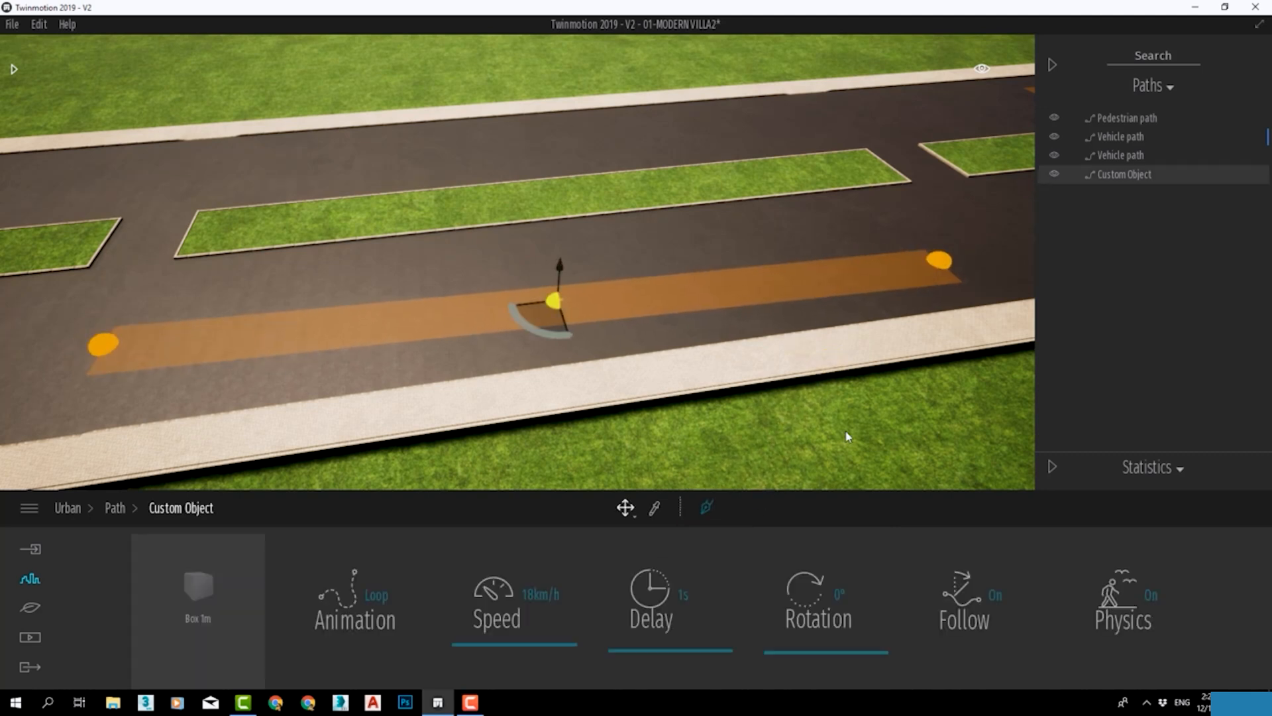
{"action": "scroll", "coordinate": [787, 332], "scroll_direction": "up", "scroll_amount": 3}
{"action": "middle_click_drag", "start_coordinate": [771, 330], "coordinate": [994, 239]}
{"action": "scroll", "coordinate": [948, 268], "scroll_direction": "down", "scroll_amount": 1}
{"action": "scroll", "coordinate": [512, 289], "scroll_direction": "down", "scroll_amount": 1}
{"action": "middle_click_drag", "start_coordinate": [512, 290], "coordinate": [792, 277]}
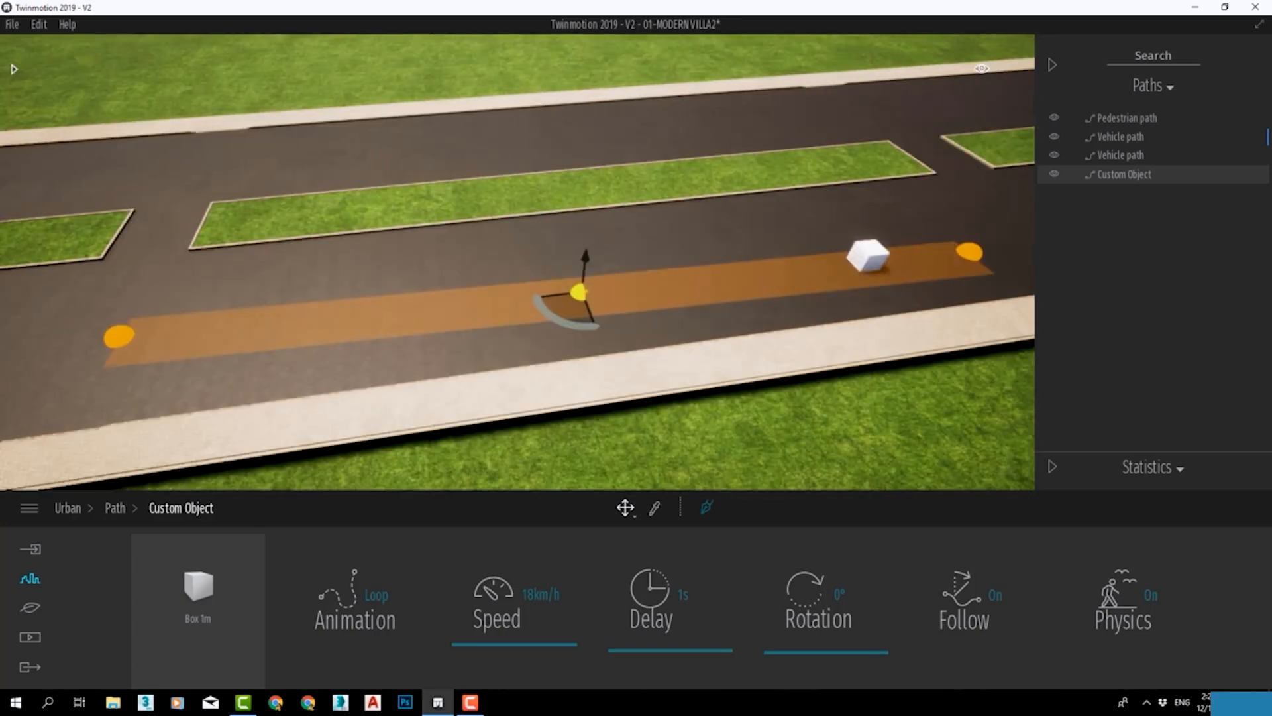
{"action": "scroll", "coordinate": [511, 289], "scroll_direction": "down", "scroll_amount": 1}
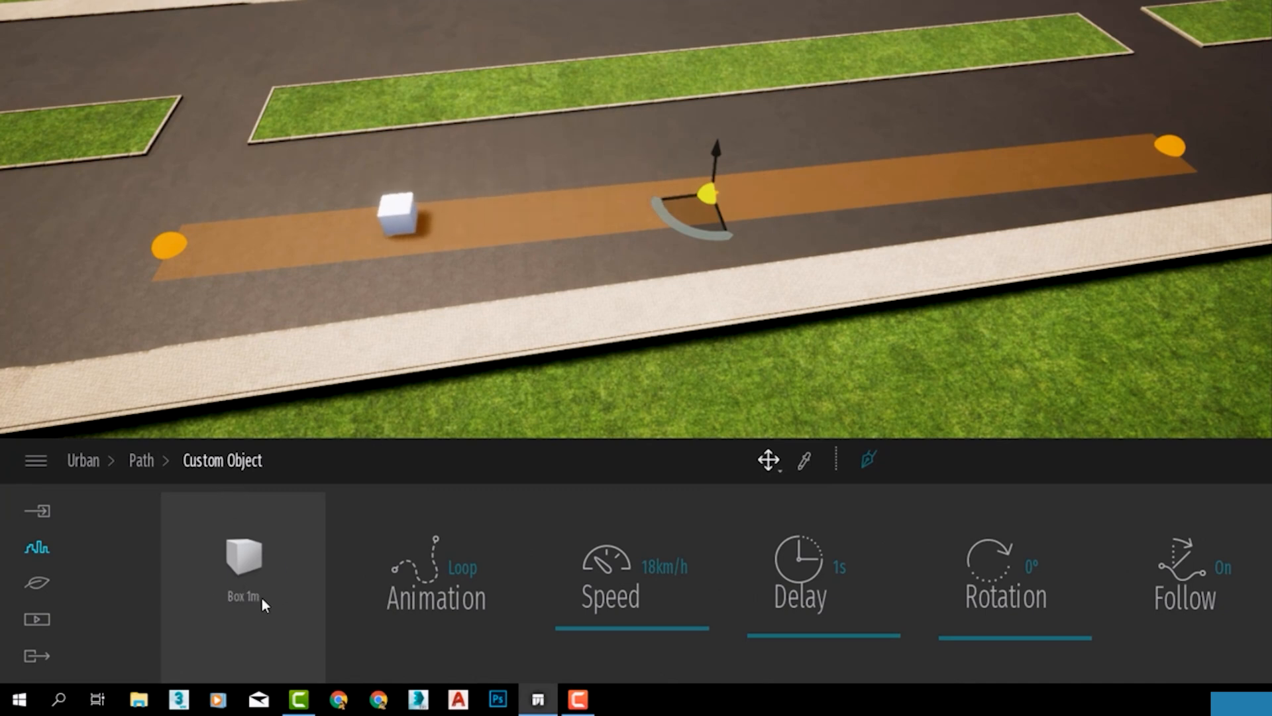
Replace the custom path's moving box with Sphere 1m from the primitives.
{"action": "left_click", "coordinate": [258, 557]}
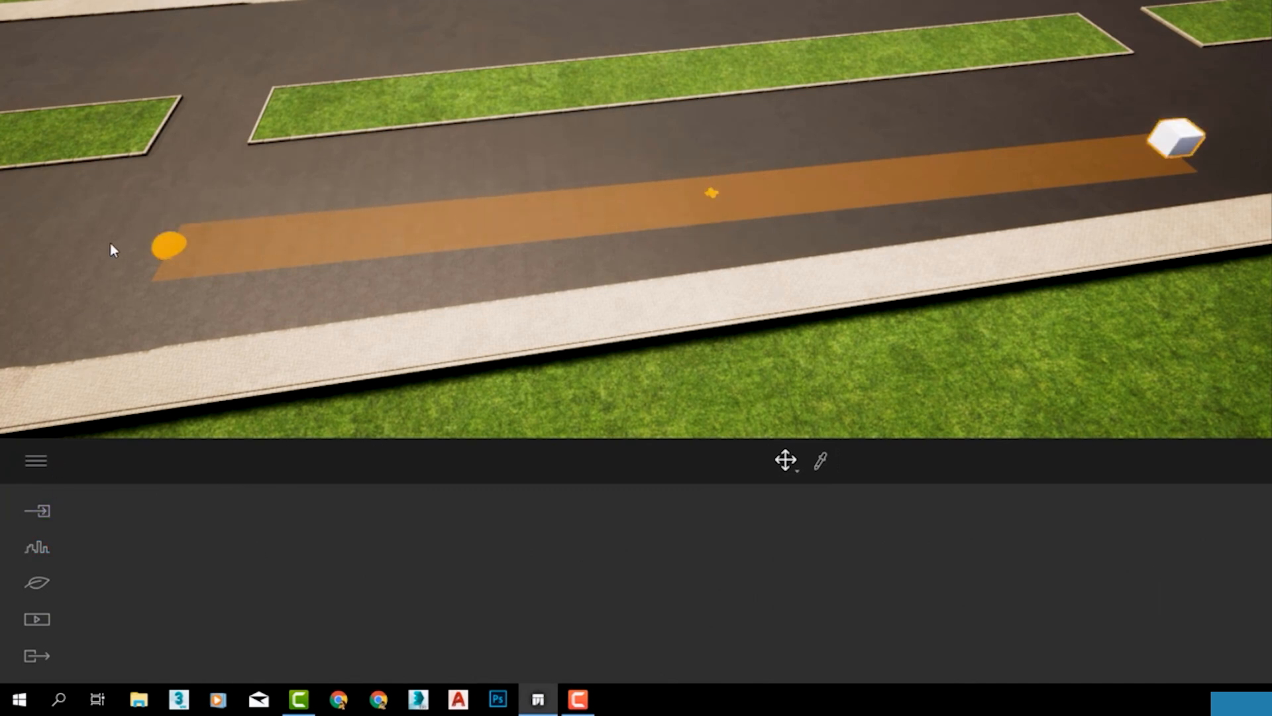
{"action": "key", "text": "ctrl+z"}
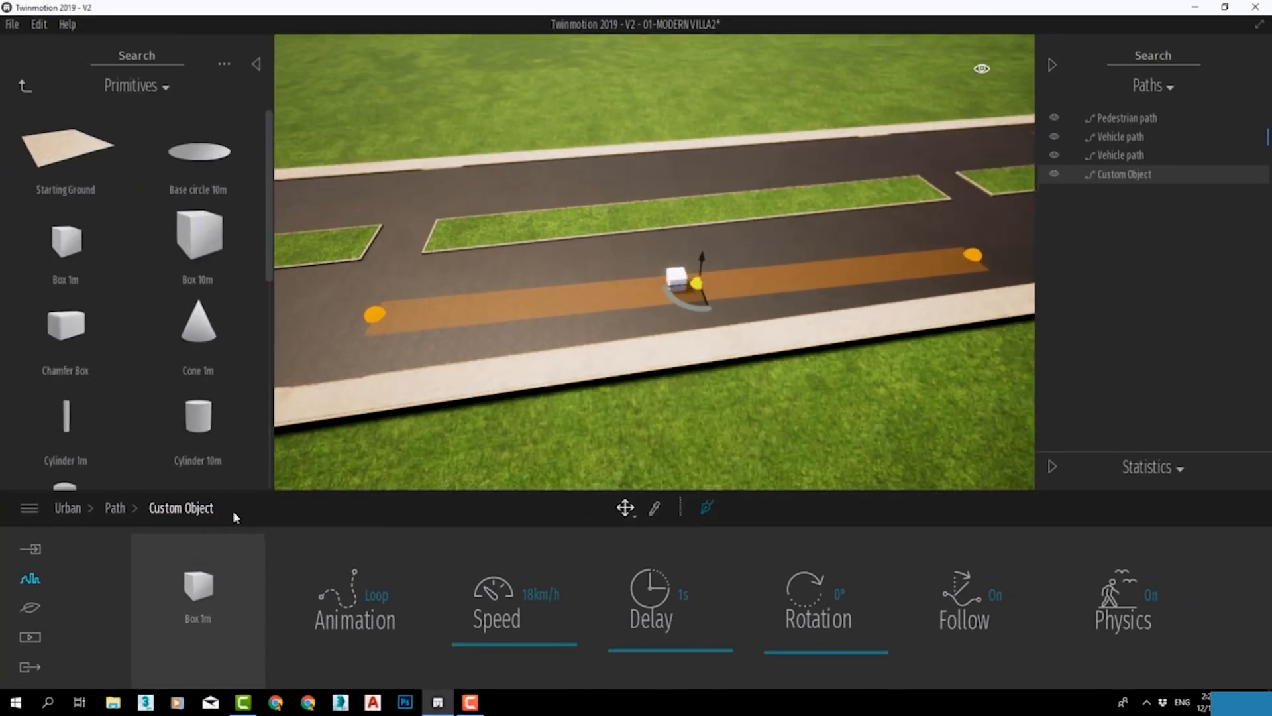
{"action": "left_click_drag", "start_coordinate": [268, 153], "coordinate": [261, 355]}
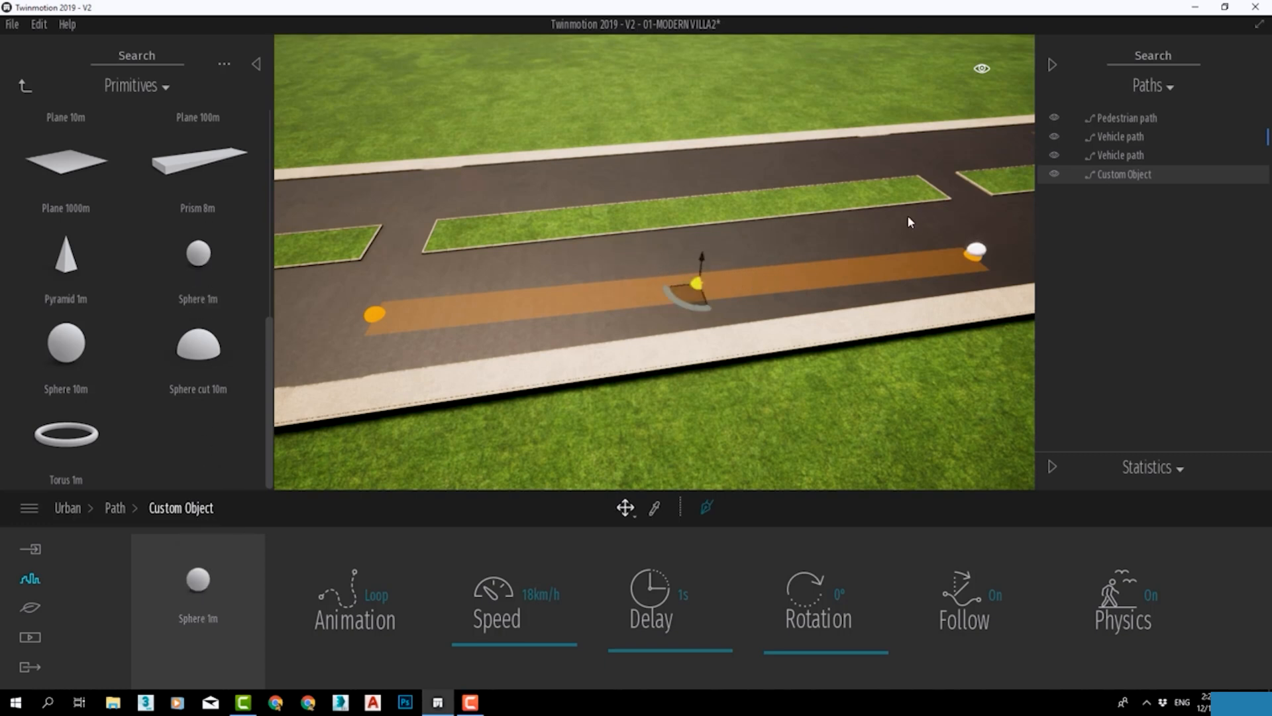
{"action": "scroll", "coordinate": [1028, 246], "scroll_direction": "up", "scroll_amount": 1}
{"action": "scroll", "coordinate": [994, 257], "scroll_direction": "up", "scroll_amount": 3}
{"action": "scroll", "coordinate": [960, 268], "scroll_direction": "down", "scroll_amount": 4}
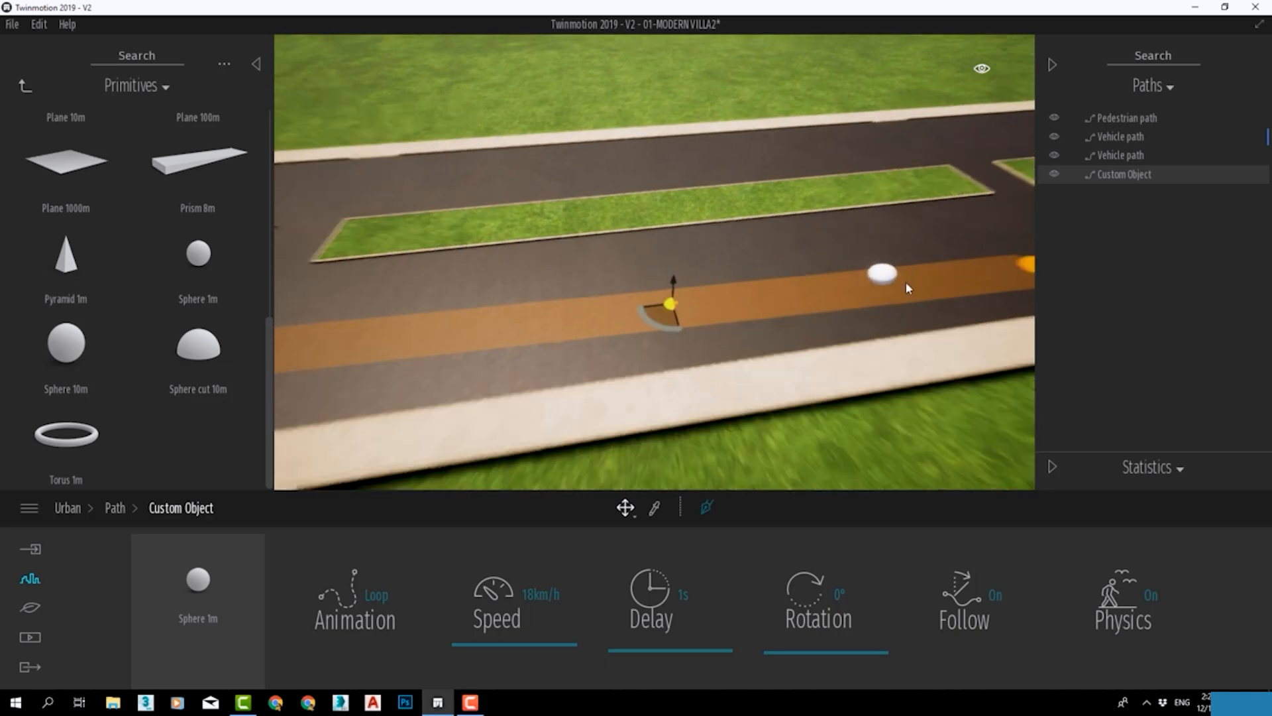
{"action": "scroll", "coordinate": [906, 284], "scroll_direction": "down", "scroll_amount": 1}
{"action": "scroll", "coordinate": [887, 289], "scroll_direction": "down", "scroll_amount": 1}
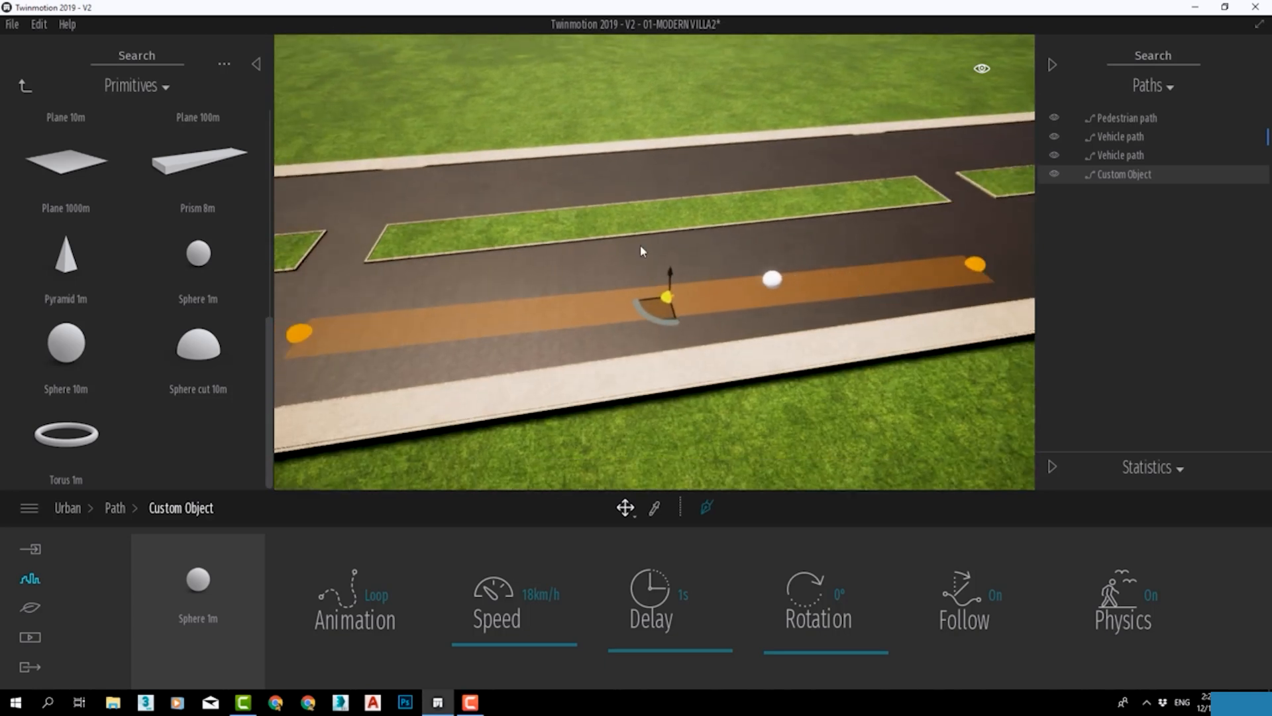
Swap the custom path's sphere for the default1396 model from the user library.
{"action": "left_click", "coordinate": [24, 84]}
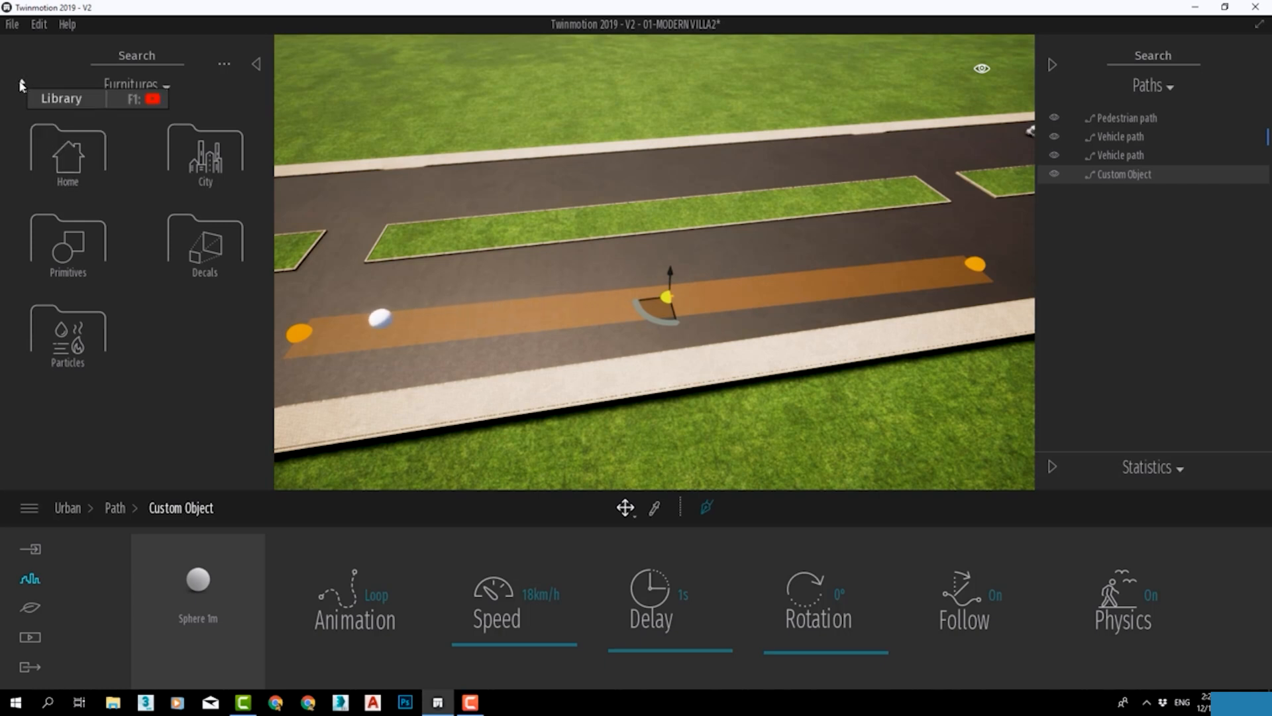
{"action": "left_click", "coordinate": [21, 84]}
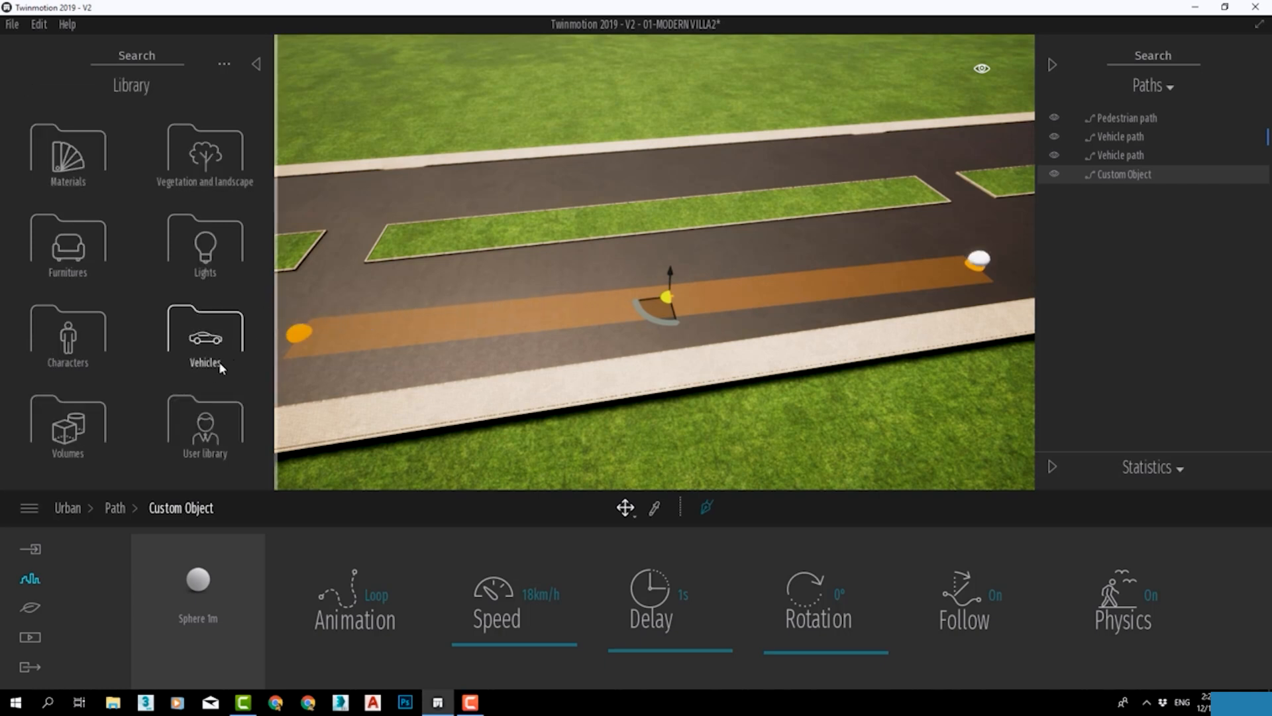
{"action": "left_click", "coordinate": [188, 424]}
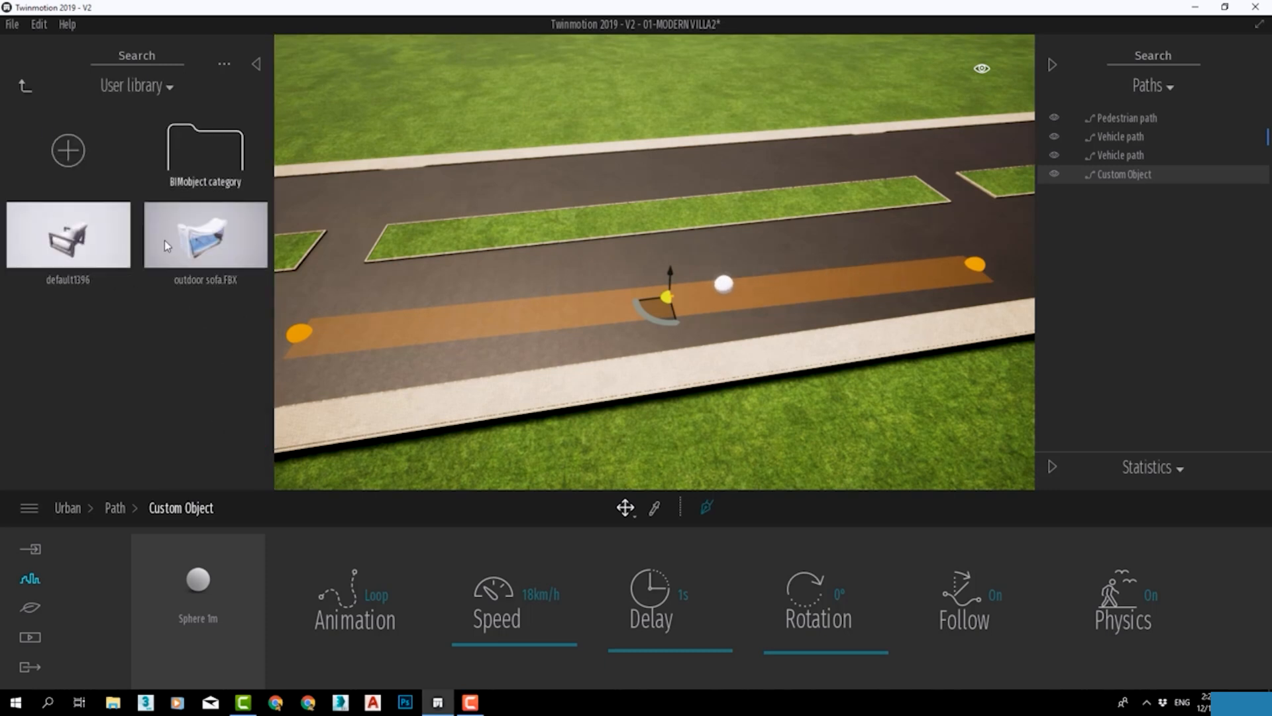
{"action": "left_click_drag", "start_coordinate": [68, 235], "coordinate": [191, 588]}
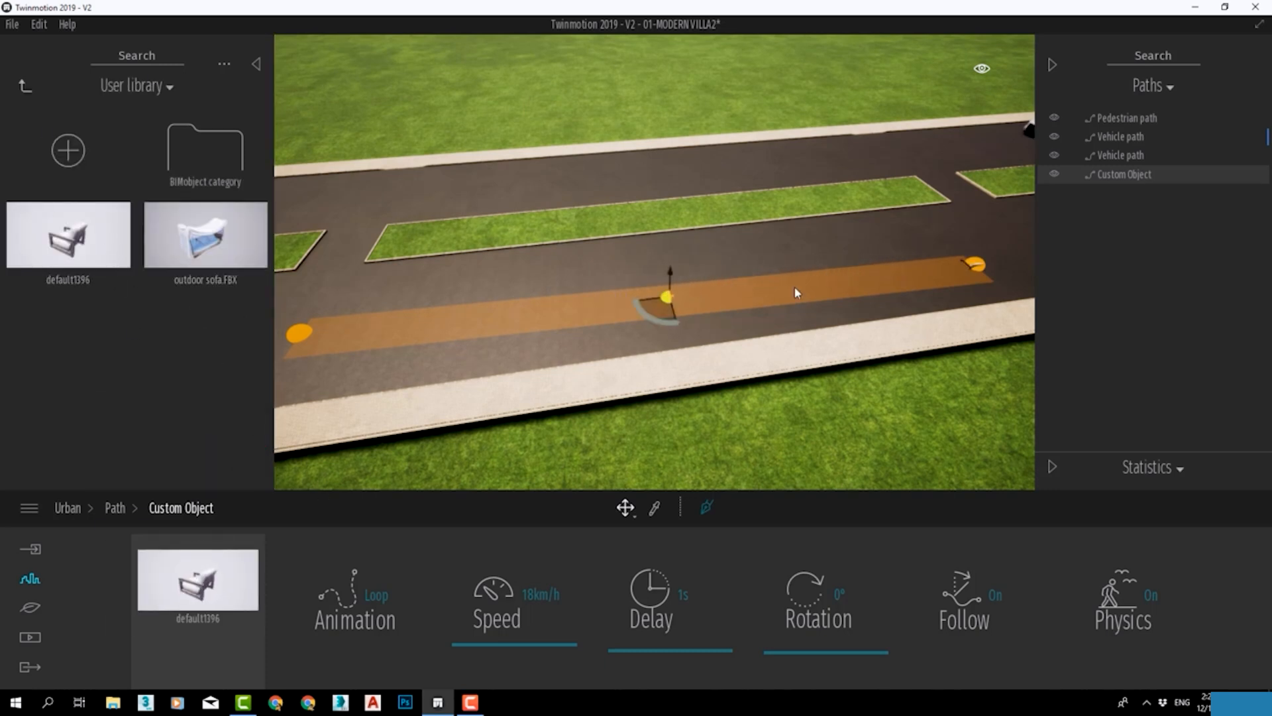
{"action": "scroll", "coordinate": [795, 288], "scroll_direction": "up", "scroll_amount": 2}
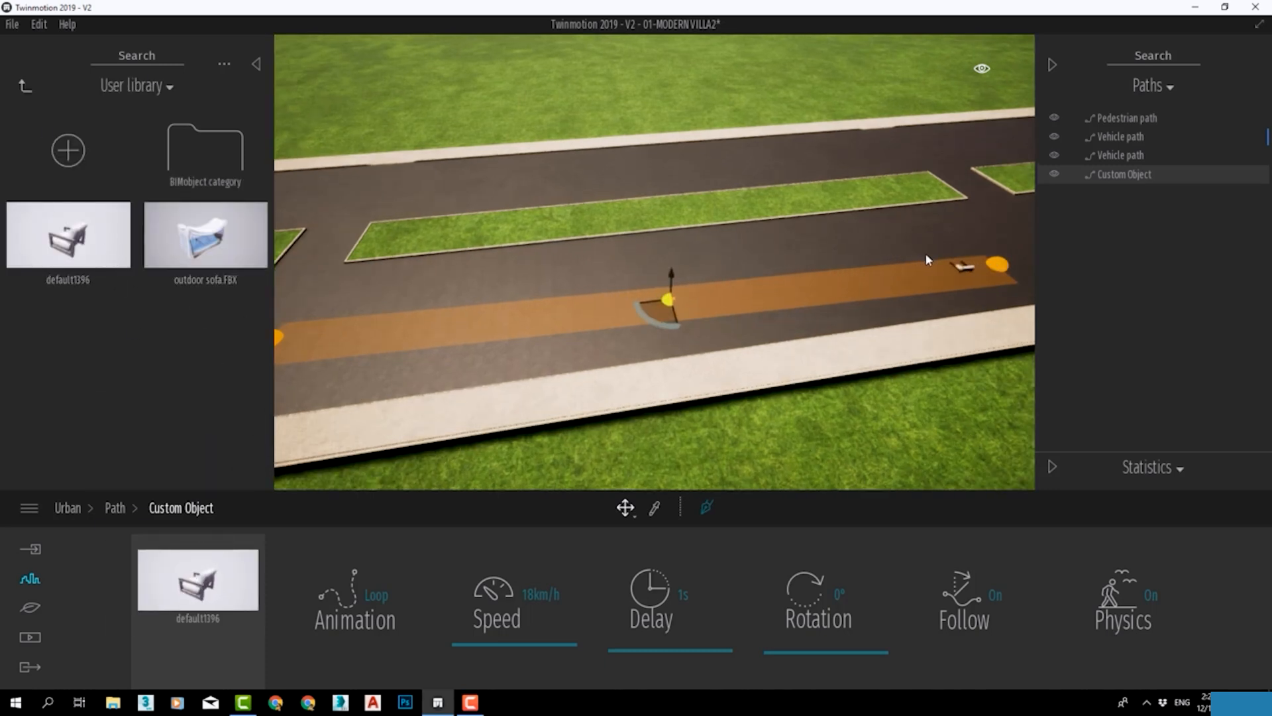
Make the Blackgum 1 tree the object that travels along the custom path.
{"action": "left_click", "coordinate": [23, 86]}
{"action": "left_click", "coordinate": [205, 188]}
{"action": "left_click", "coordinate": [205, 166]}
{"action": "left_click_drag", "start_coordinate": [50, 148], "coordinate": [188, 596]}
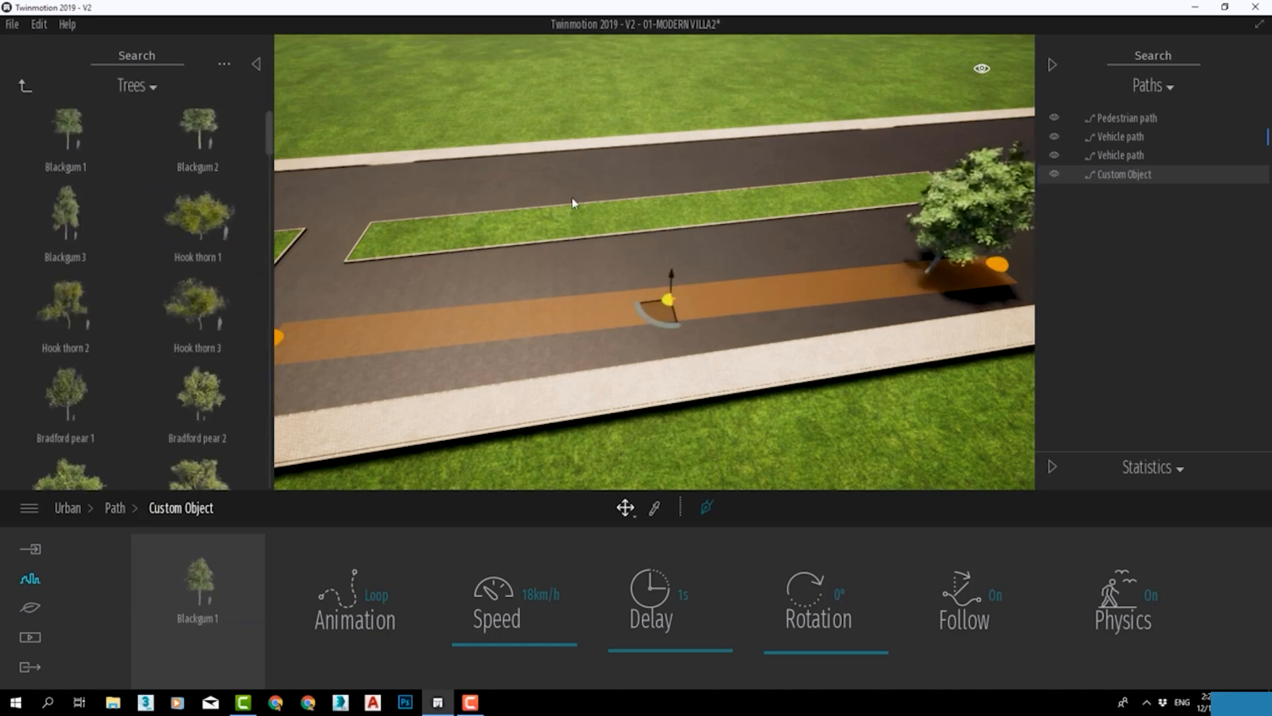
Replace the custom path's tree with the dog Gideon from the animal characters.
{"action": "left_click", "coordinate": [29, 85]}
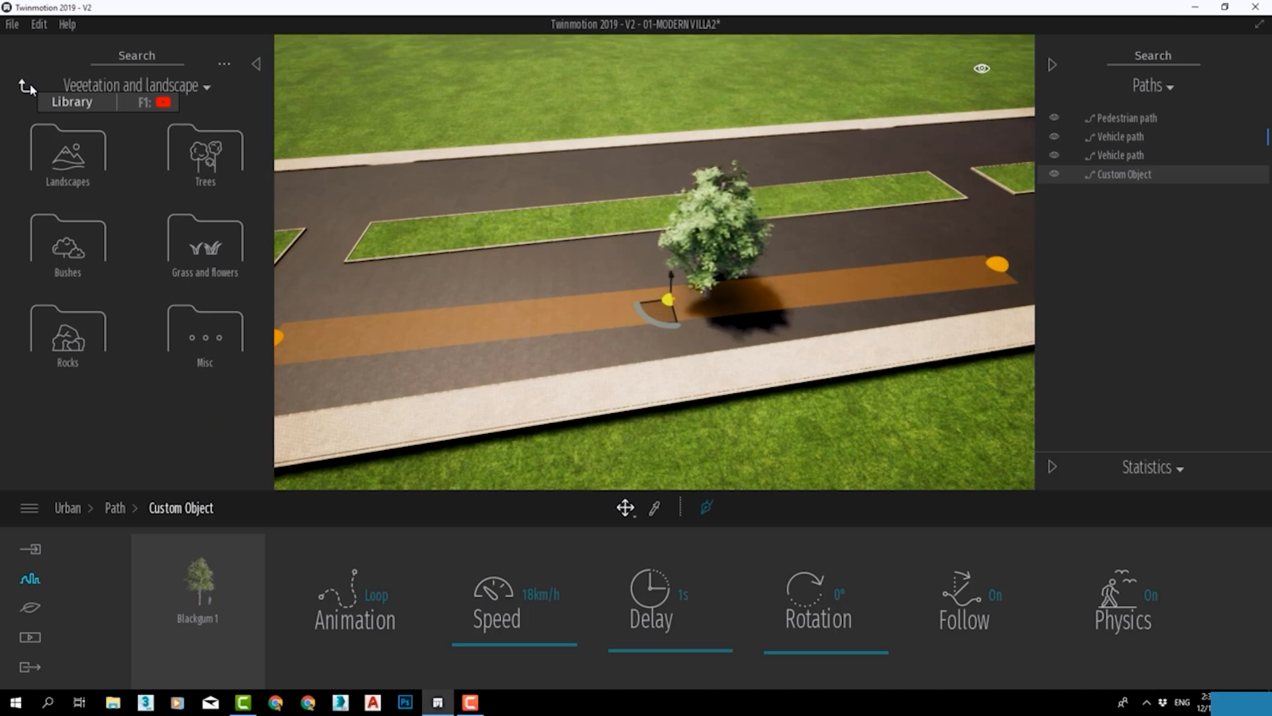
{"action": "left_click", "coordinate": [28, 86]}
{"action": "left_click", "coordinate": [69, 328]}
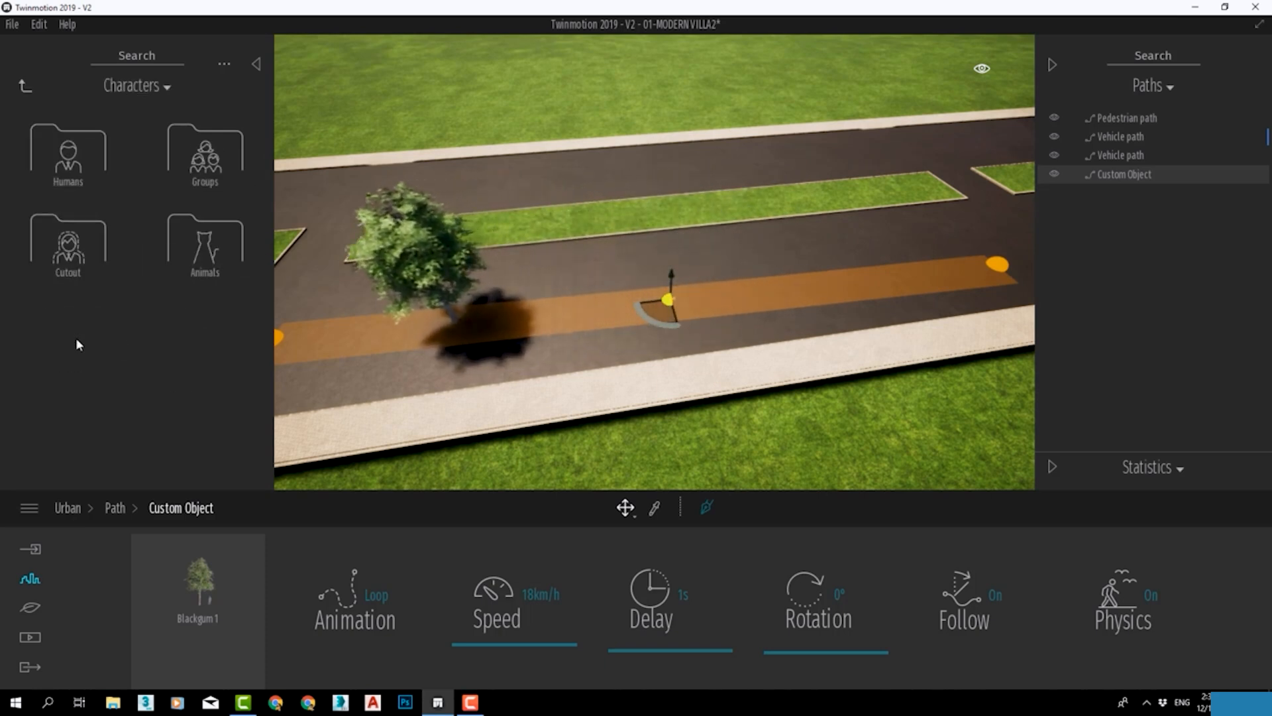
{"action": "left_click", "coordinate": [223, 230]}
{"action": "left_click_drag", "start_coordinate": [197, 252], "coordinate": [210, 598]}
{"action": "scroll", "coordinate": [855, 285], "scroll_direction": "up", "scroll_amount": 2}
{"action": "middle_click_drag", "start_coordinate": [824, 295], "coordinate": [928, 298], "text": "shift"}
{"action": "middle_click_drag", "start_coordinate": [758, 219], "coordinate": [718, 326], "text": "shift"}
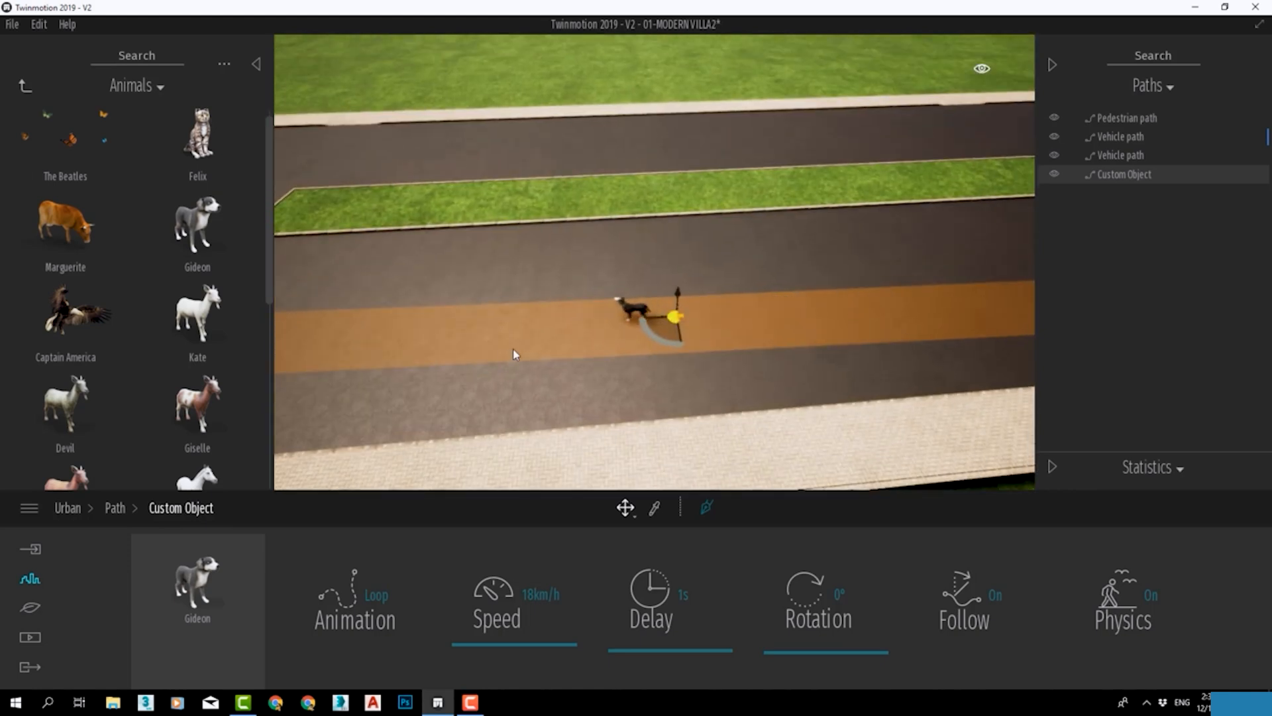
Swap the custom path's dog for the Zodiac 1 boat from the vehicles.
{"action": "left_click", "coordinate": [25, 87]}
{"action": "left_click", "coordinate": [222, 346]}
{"action": "left_click", "coordinate": [91, 248]}
{"action": "left_click_drag", "start_coordinate": [90, 139], "coordinate": [231, 601]}
{"action": "scroll", "coordinate": [627, 326], "scroll_direction": "down", "scroll_amount": 2}
{"action": "scroll", "coordinate": [627, 326], "scroll_direction": "down", "scroll_amount": 2}
{"action": "middle_click_drag", "start_coordinate": [626, 326], "coordinate": [689, 318], "text": "shift"}
{"action": "middle_click_drag", "start_coordinate": [285, 417], "coordinate": [373, 393]}
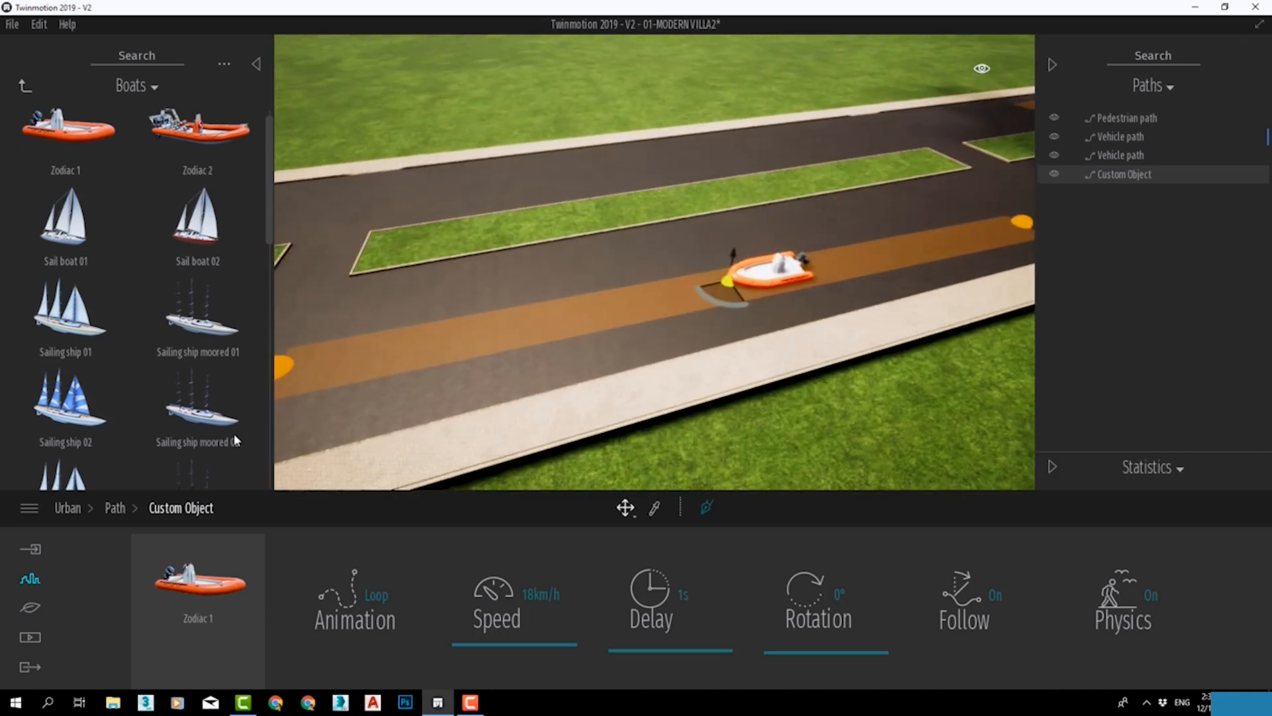
Try Yacht 03 as the custom path's moving object, and settle on City bus 02.
{"action": "scroll", "coordinate": [177, 249], "scroll_direction": "down", "scroll_amount": 10}
{"action": "left_click_drag", "start_coordinate": [66, 252], "coordinate": [199, 583]}
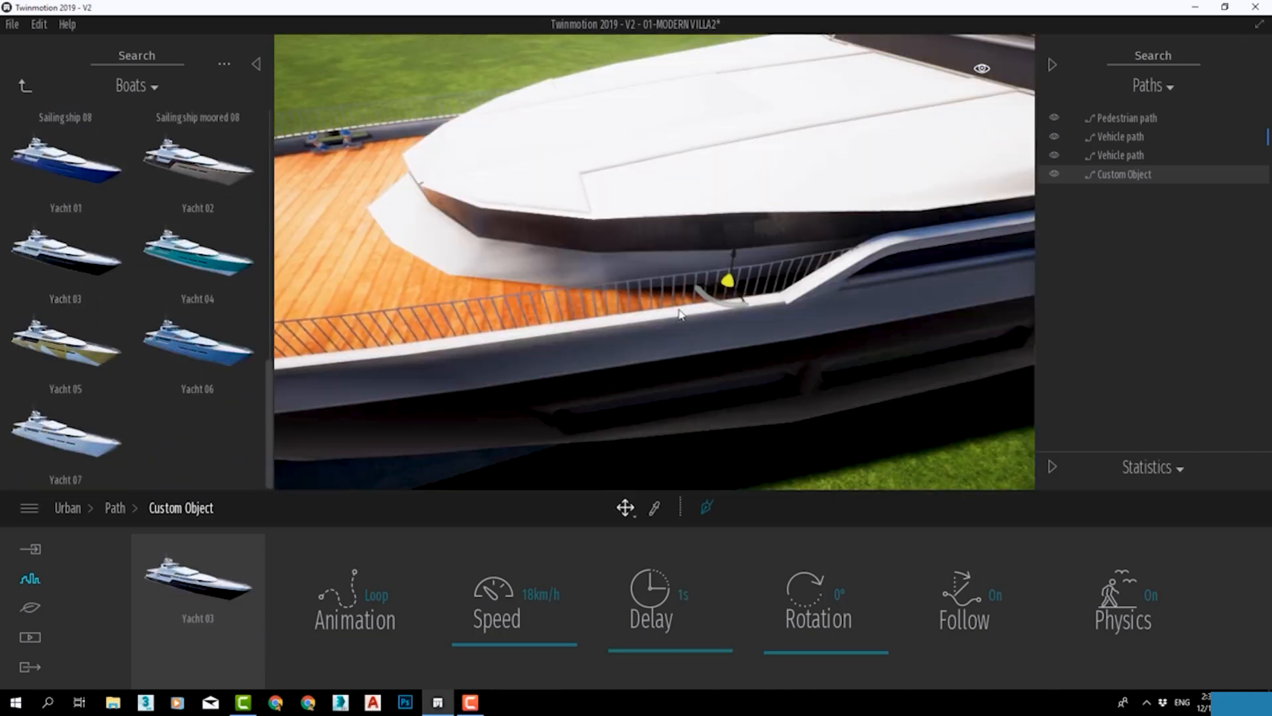
{"action": "scroll", "coordinate": [700, 296], "scroll_direction": "down", "scroll_amount": 3}
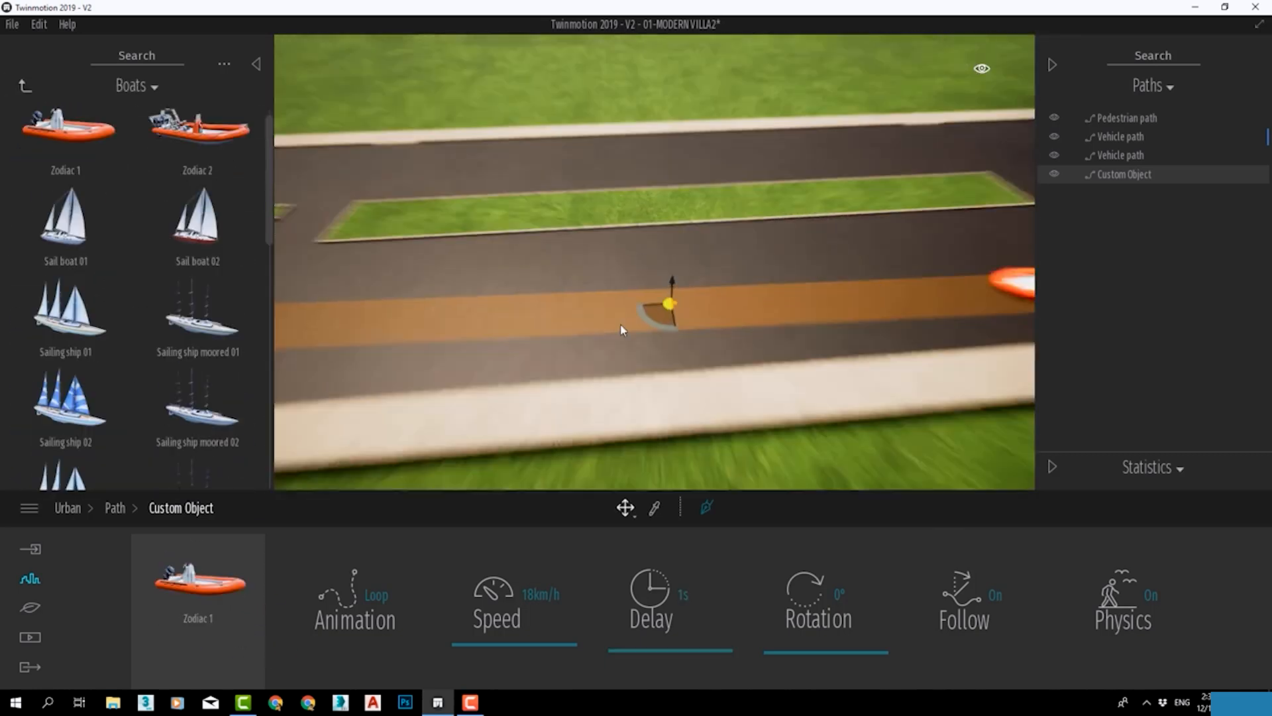
{"action": "middle_click_drag", "start_coordinate": [623, 328], "coordinate": [683, 321], "text": "shift"}
{"action": "scroll", "coordinate": [177, 240], "scroll_direction": "down", "scroll_amount": 10}
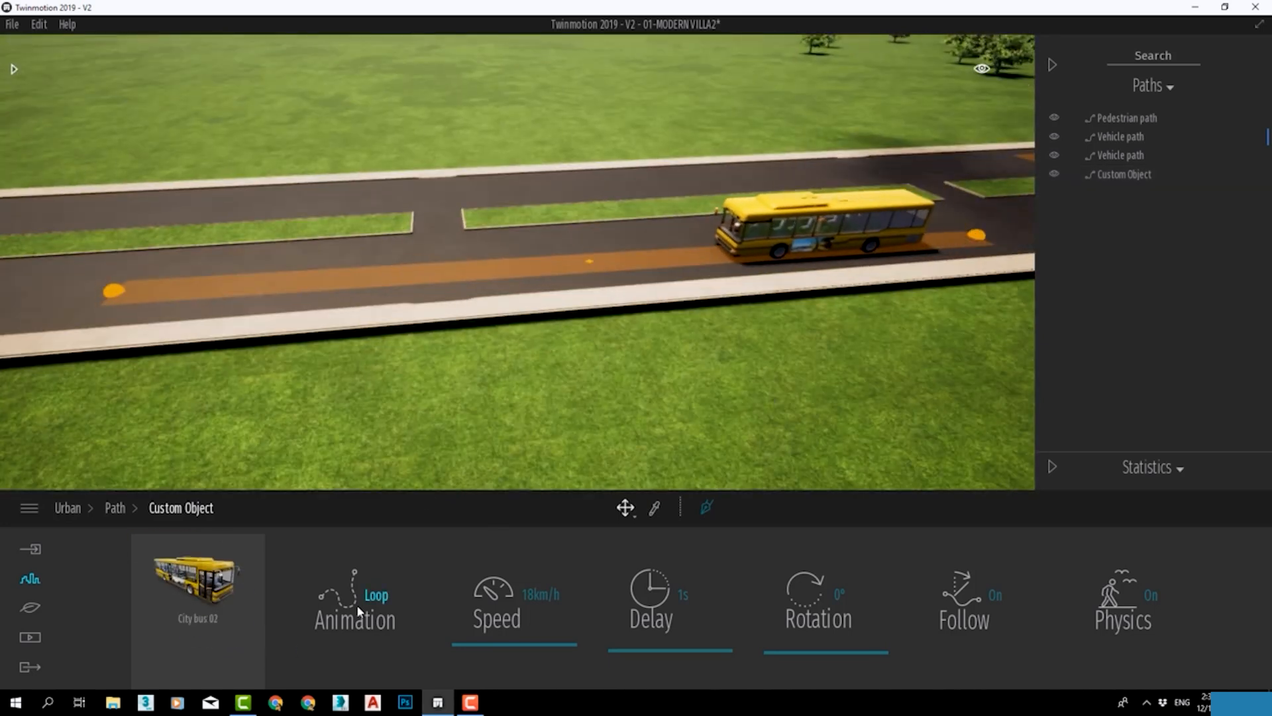
Set the bus path's animation to Once and its speed to 44 km/h.
{"action": "left_click", "coordinate": [358, 605]}
{"action": "left_click", "coordinate": [557, 389]}
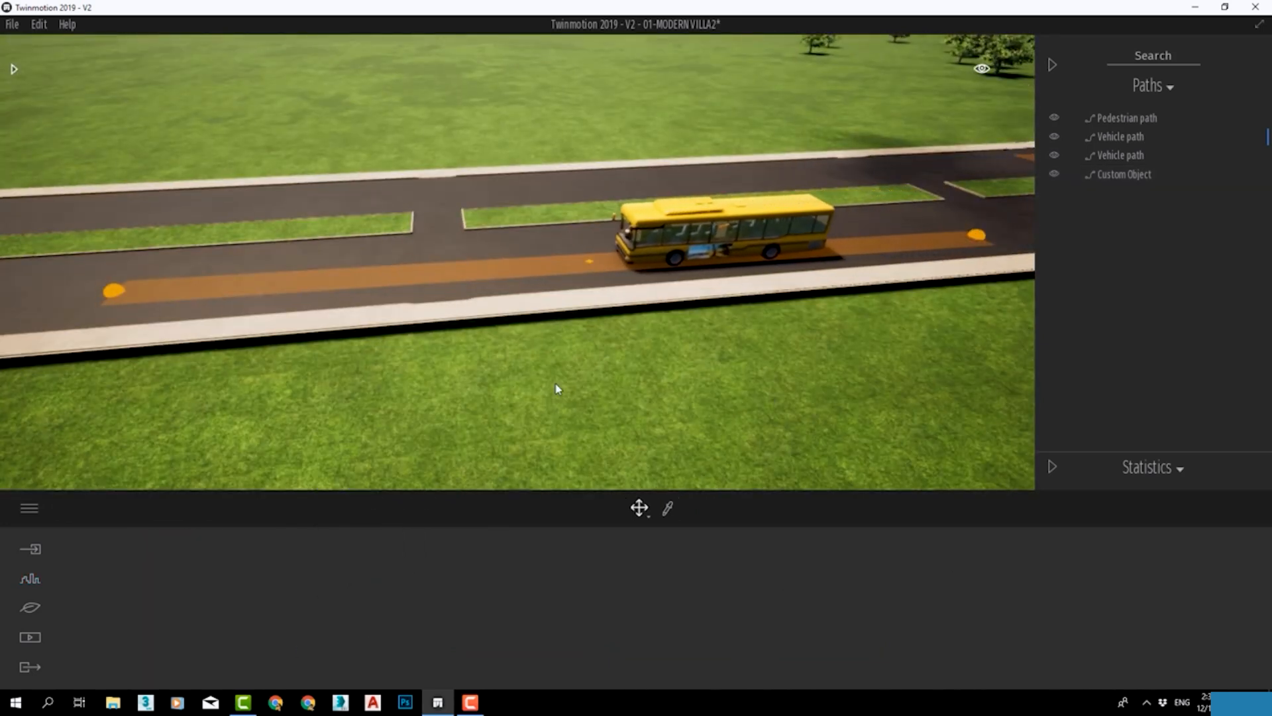
{"action": "left_click", "coordinate": [1134, 175]}
{"action": "left_click", "coordinate": [373, 616]}
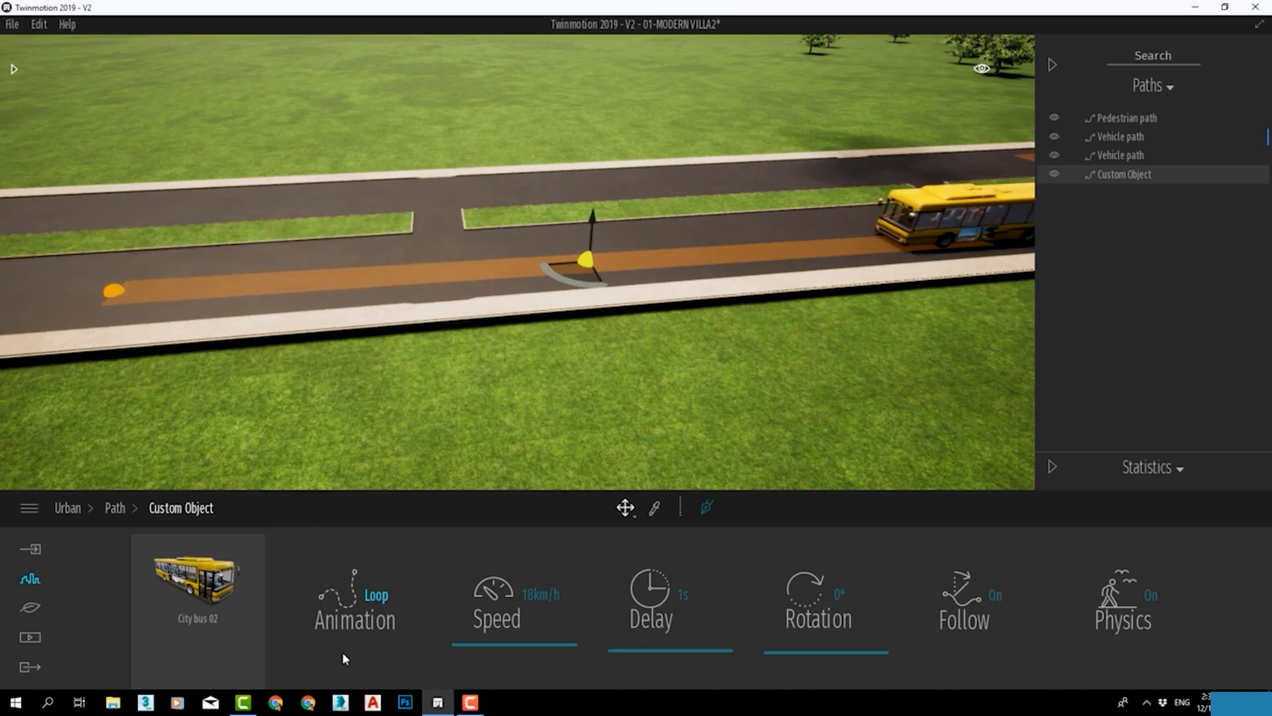
{"action": "left_click", "coordinate": [371, 599]}
{"action": "left_click", "coordinate": [350, 403]}
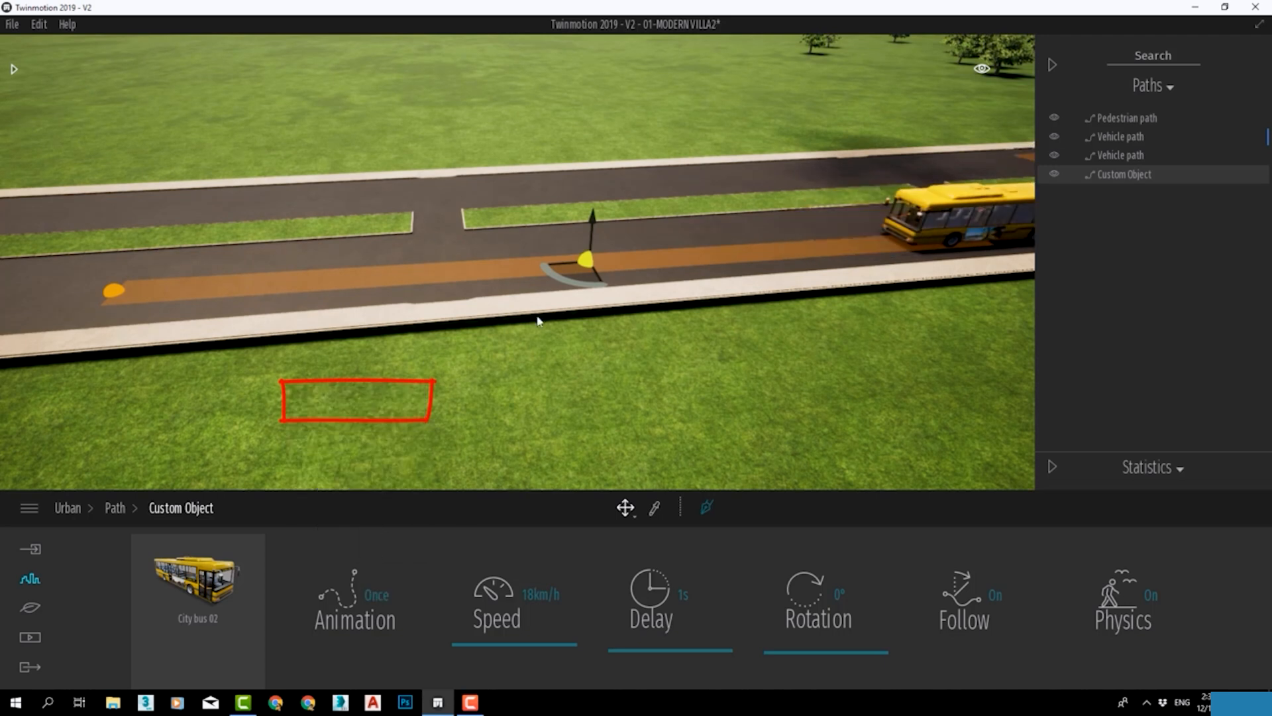
{"action": "left_click_drag", "start_coordinate": [520, 641], "coordinate": [511, 630]}
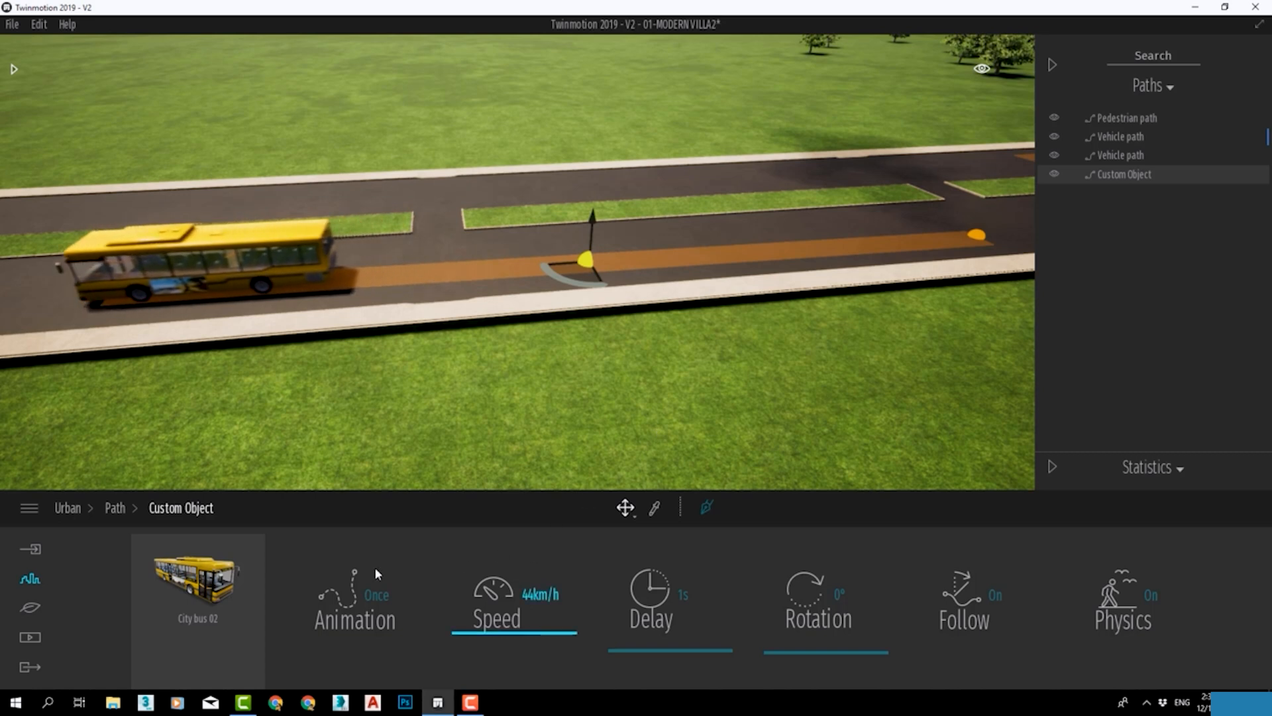
Try the Once reversed and Once ping pong animation modes on the bus path.
{"action": "left_click", "coordinate": [365, 592]}
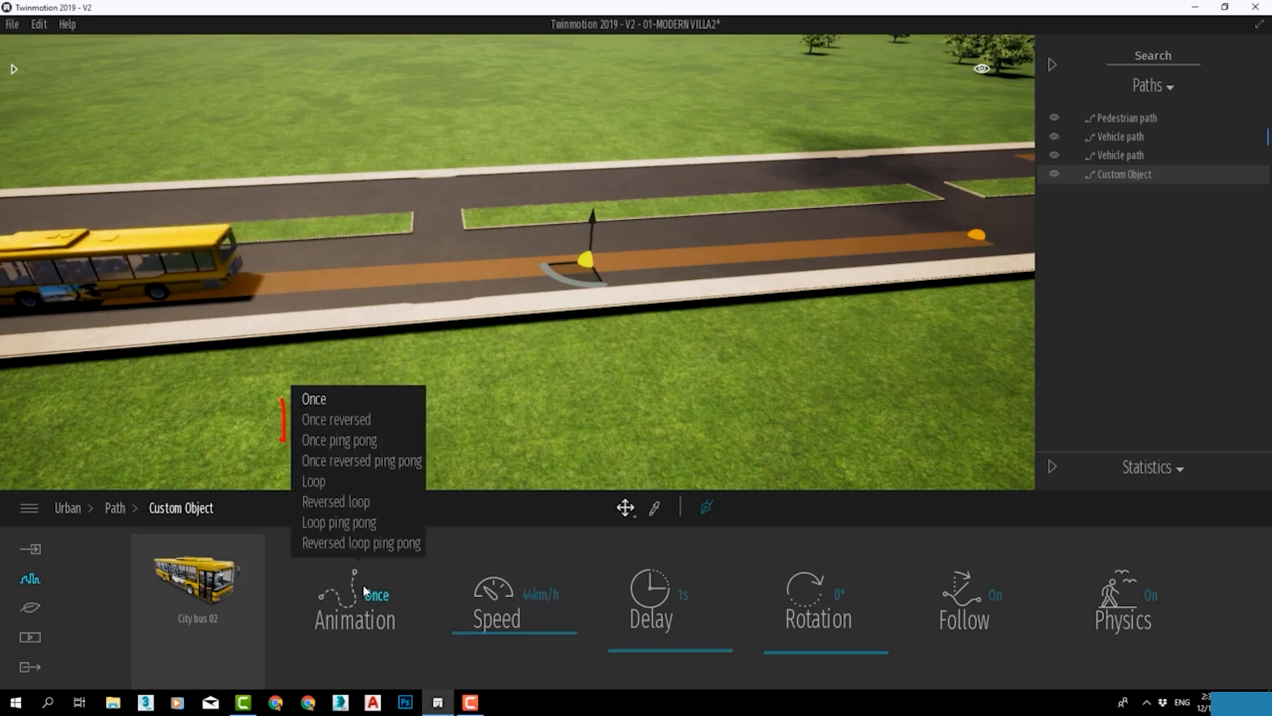
{"action": "left_click", "coordinate": [357, 420]}
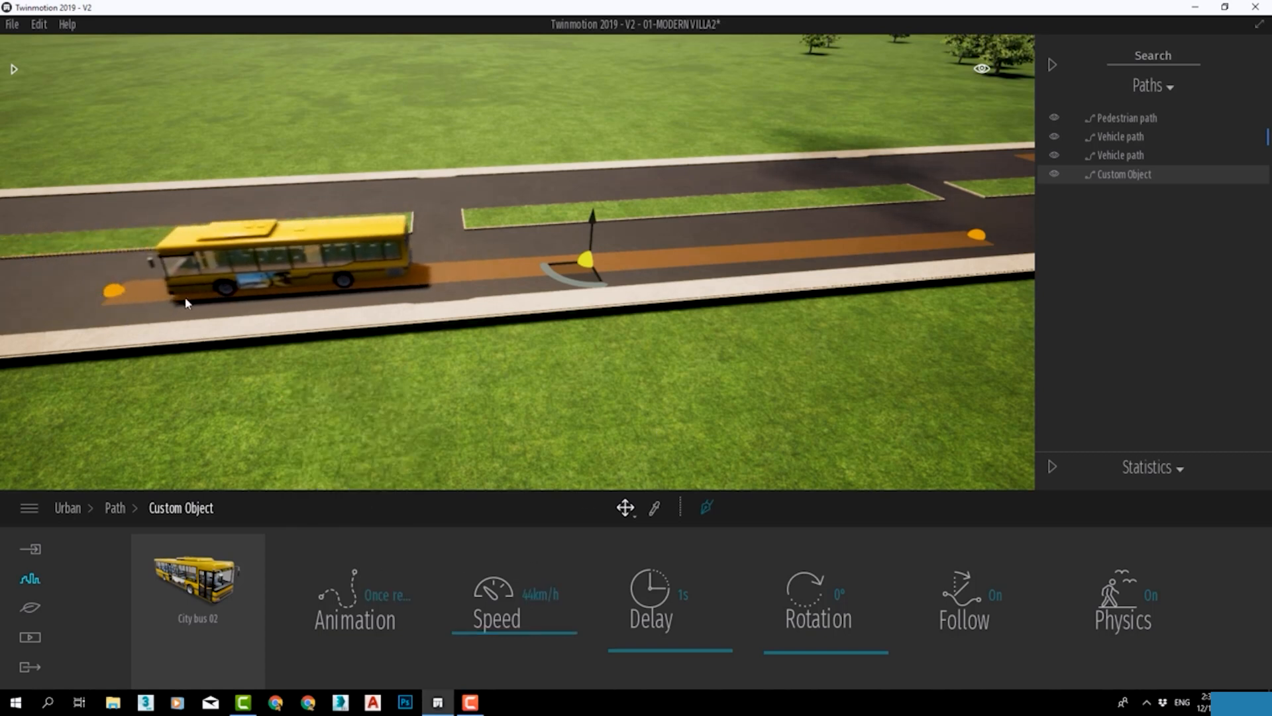
{"action": "left_click", "coordinate": [385, 594]}
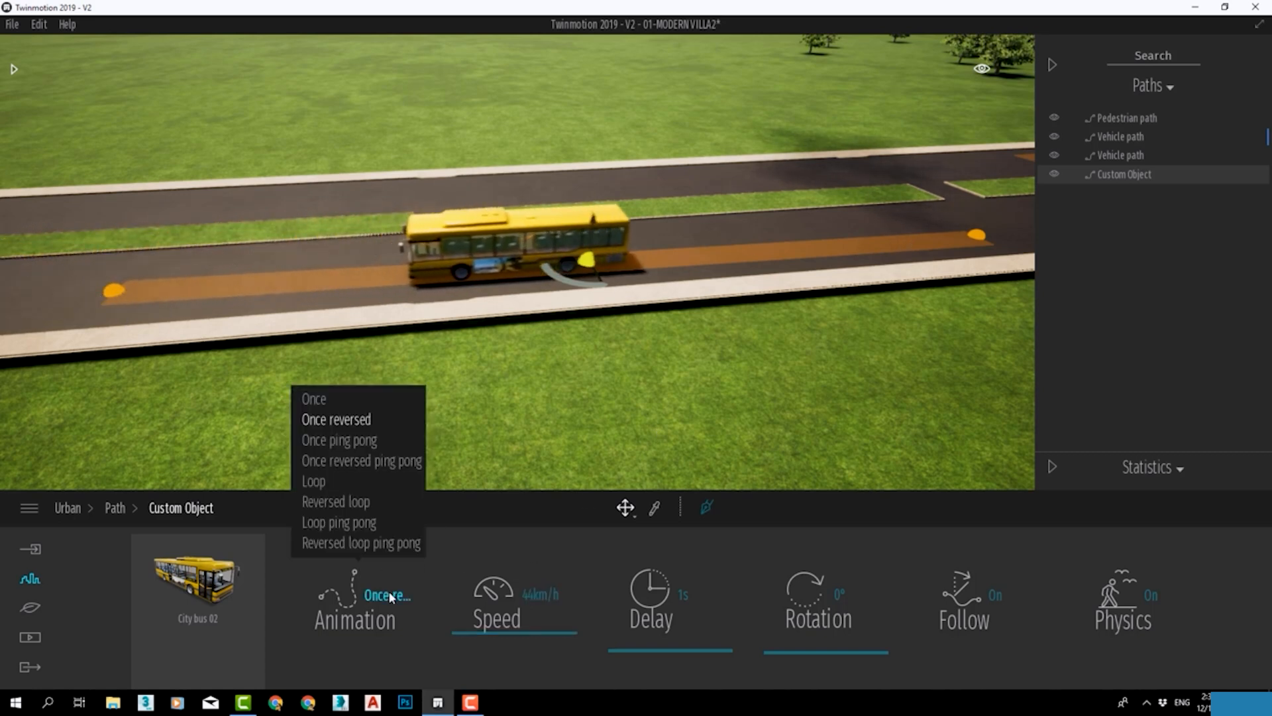
{"action": "left_click", "coordinate": [346, 443]}
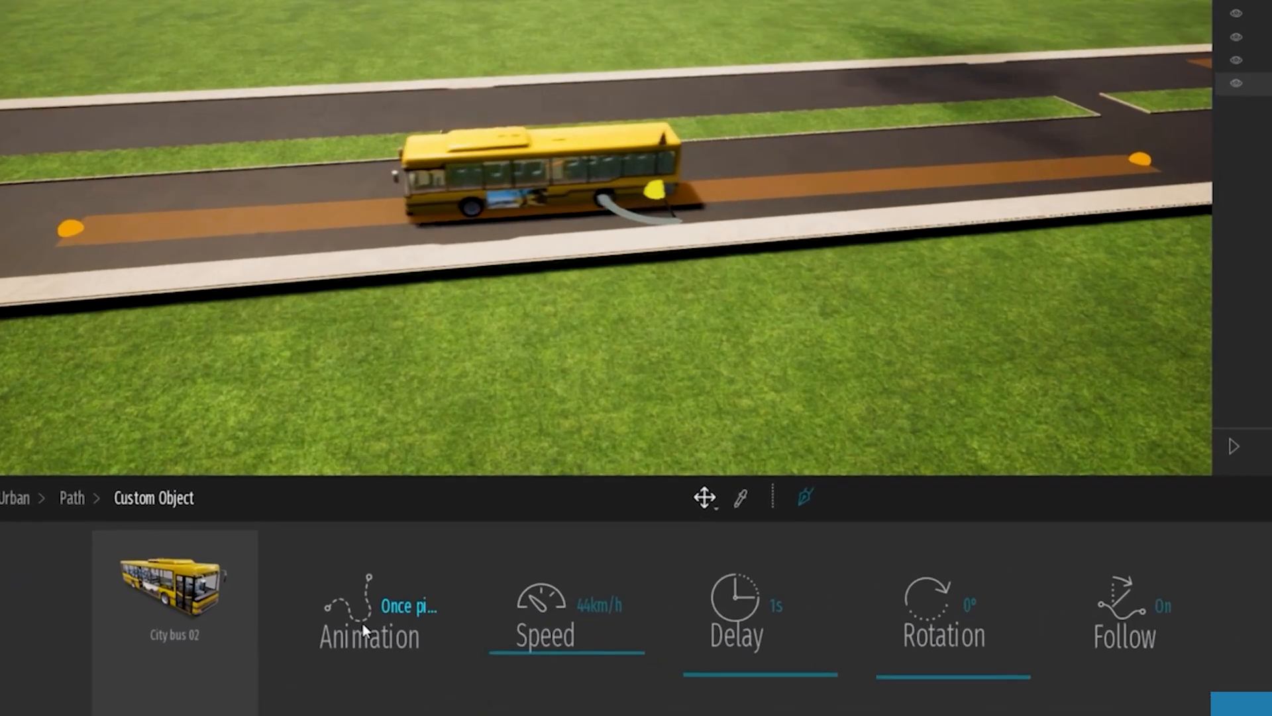
Review the available animation modes and set the bus path's animation to Loop.
{"action": "left_click", "coordinate": [349, 608]}
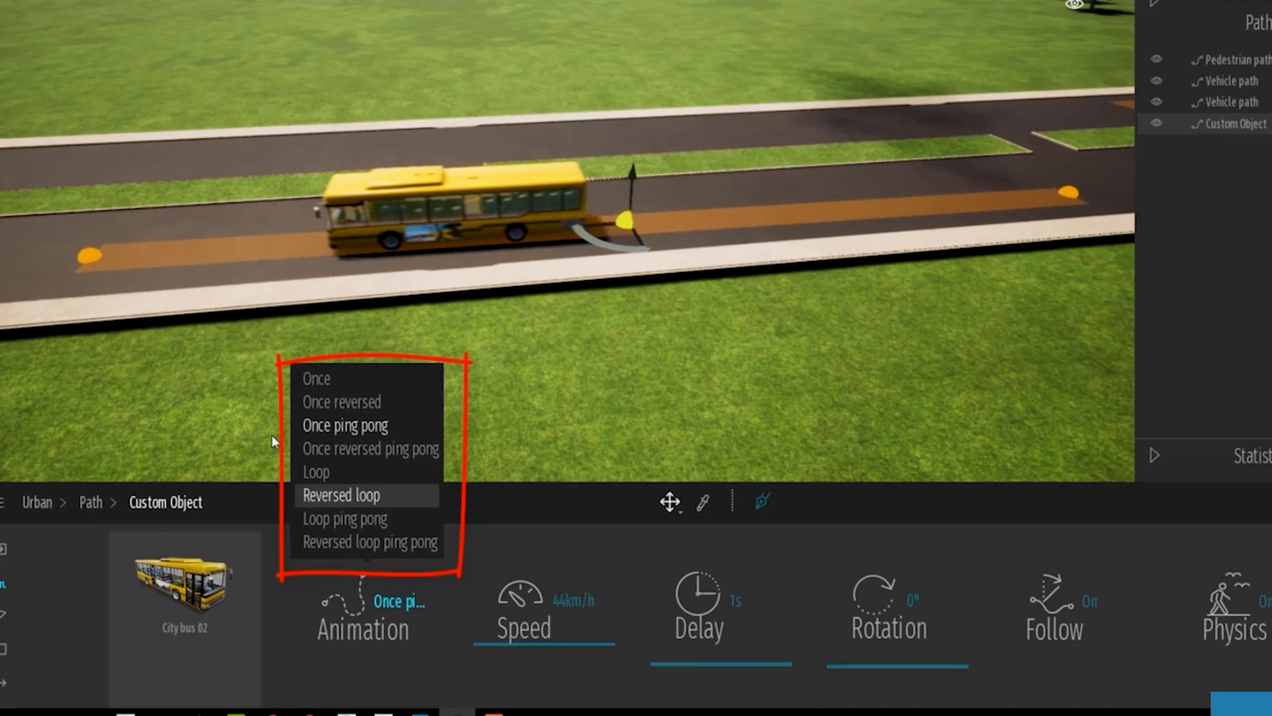
{"action": "left_click", "coordinate": [266, 362]}
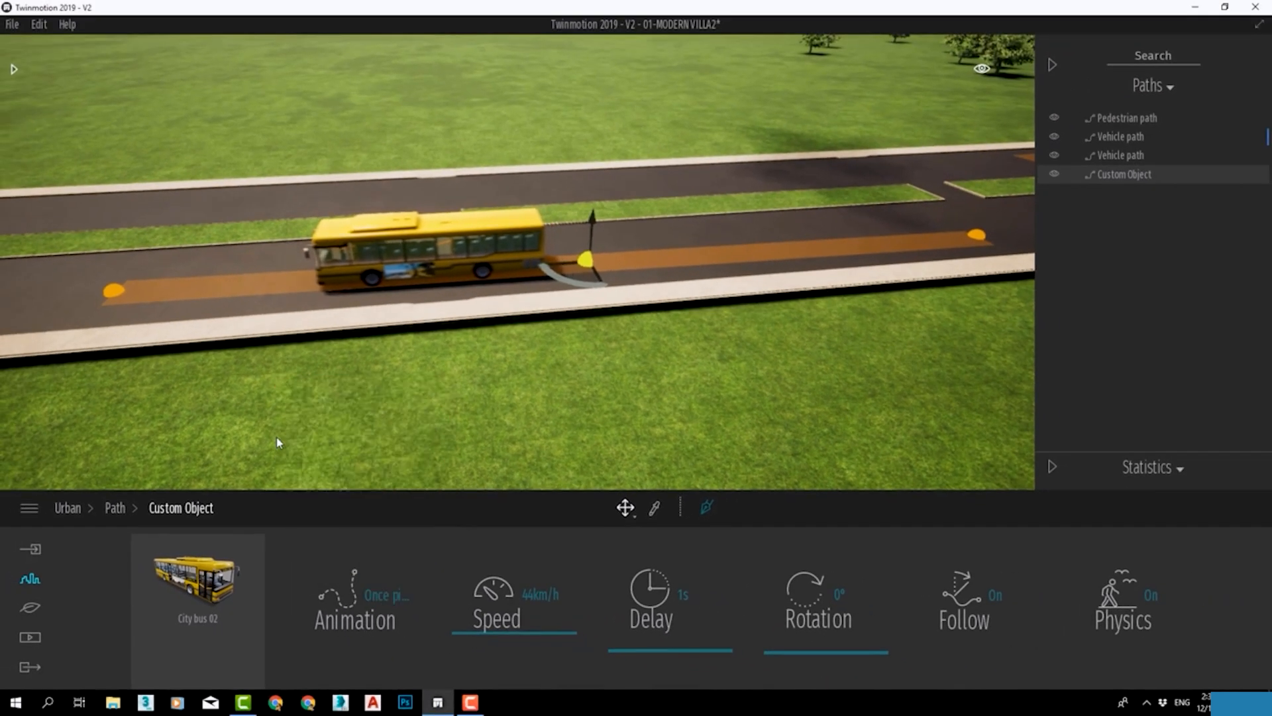
{"action": "left_click", "coordinate": [348, 569]}
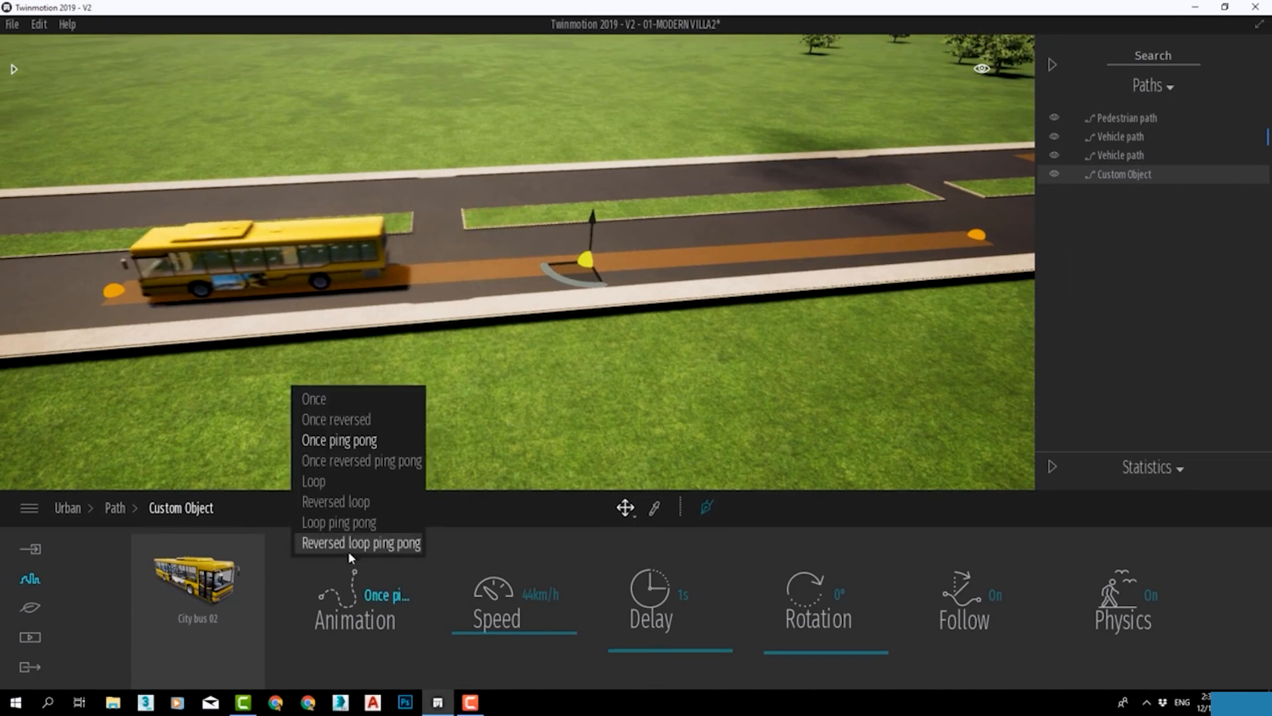
{"action": "left_click", "coordinate": [334, 482]}
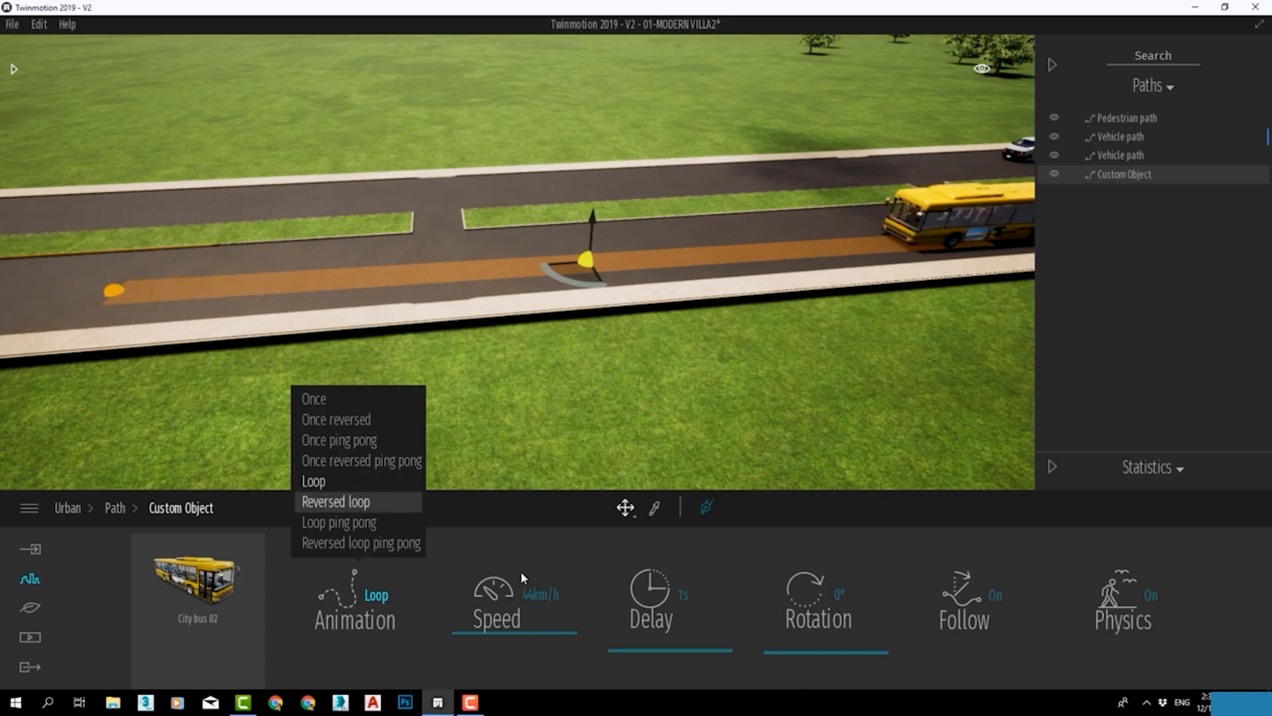
Set the bus path's speed to 52 km/h, delay to 0 s and rotation to 0°, and check the moving bus.
{"action": "mouse_move", "coordinate": [498, 636]}
{"action": "left_mouse_down"}
{"action": "mouse_move", "coordinate": [500, 615]}
{"action": "mouse_move", "coordinate": [500, 635]}
{"action": "left_mouse_up"}
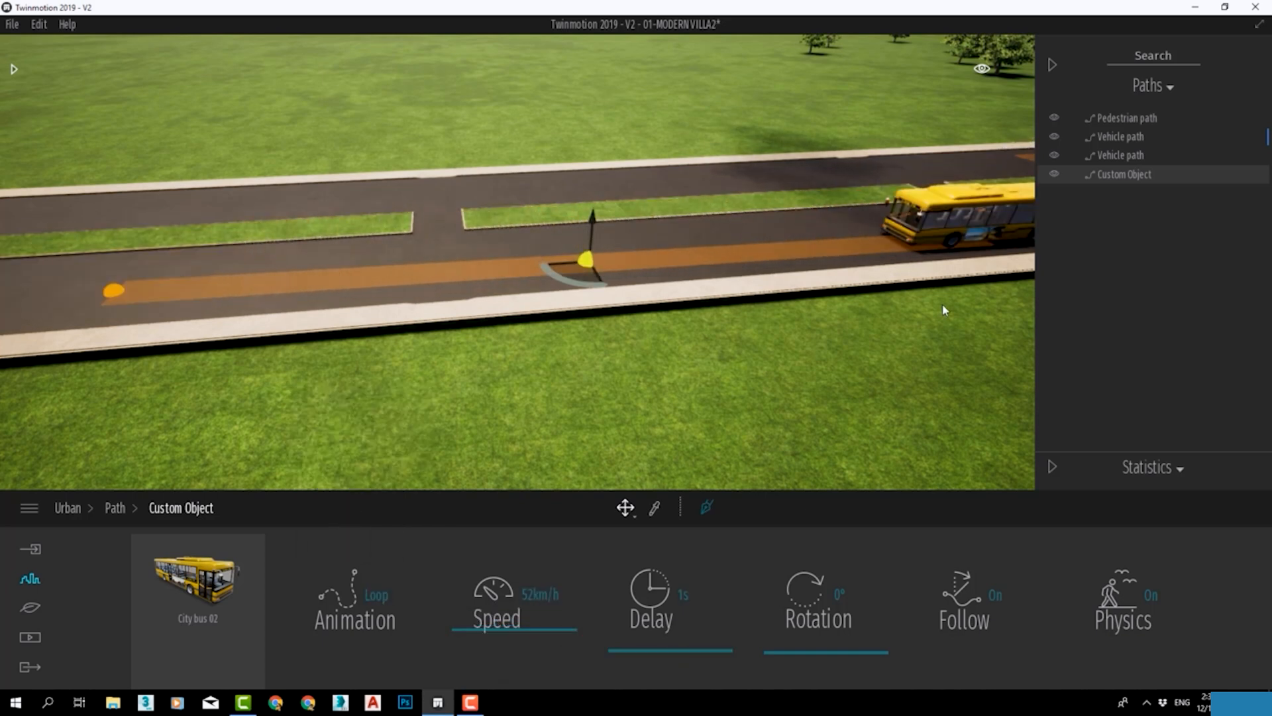
{"action": "left_click_drag", "start_coordinate": [642, 652], "coordinate": [647, 643]}
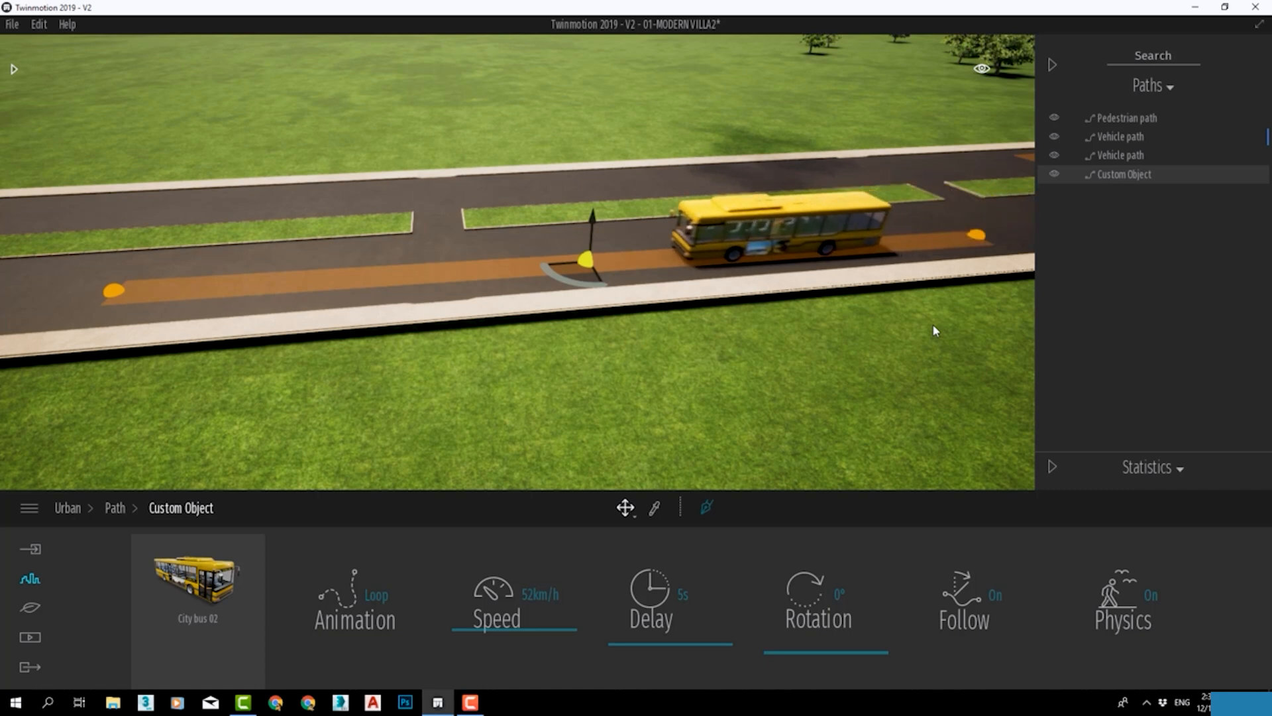
{"action": "left_click_drag", "start_coordinate": [718, 643], "coordinate": [696, 656]}
{"action": "mouse_move", "coordinate": [798, 653]}
{"action": "left_mouse_down"}
{"action": "mouse_move", "coordinate": [799, 639]}
{"action": "mouse_move", "coordinate": [782, 658]}
{"action": "mouse_move", "coordinate": [773, 642]}
{"action": "mouse_move", "coordinate": [795, 676]}
{"action": "left_mouse_up"}
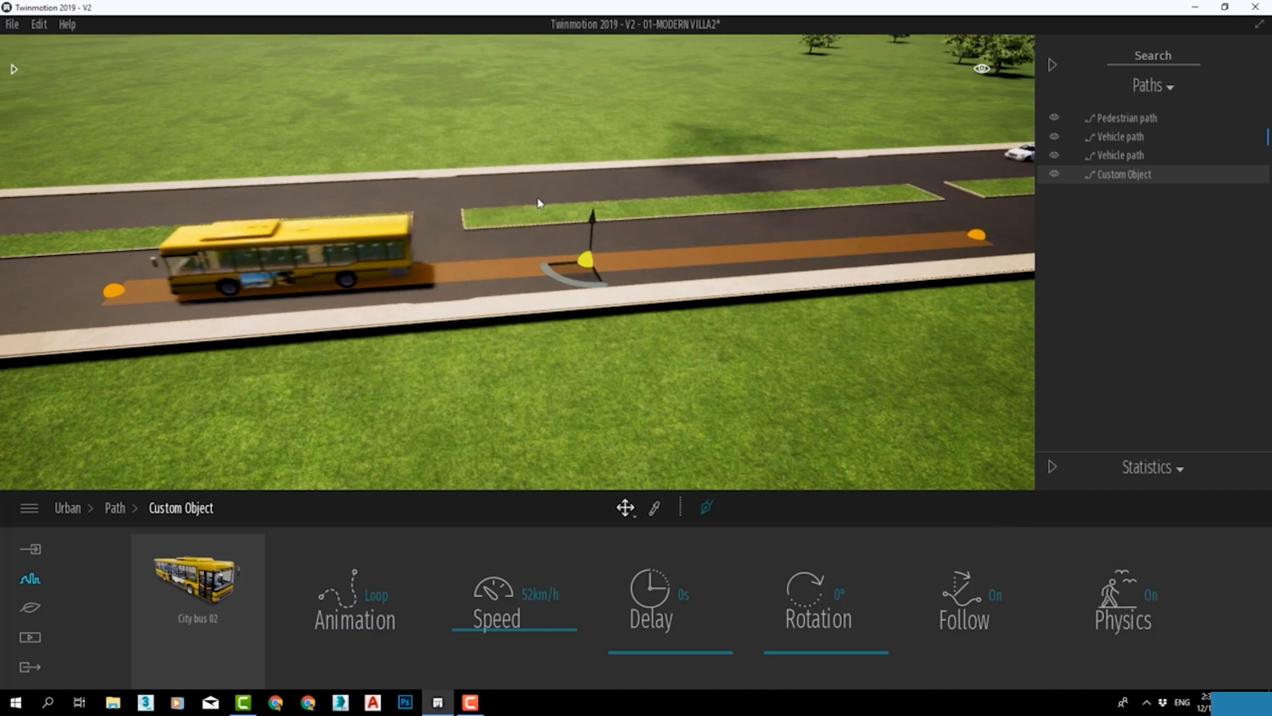
{"action": "scroll", "coordinate": [539, 202], "scroll_direction": "up", "scroll_amount": 1}
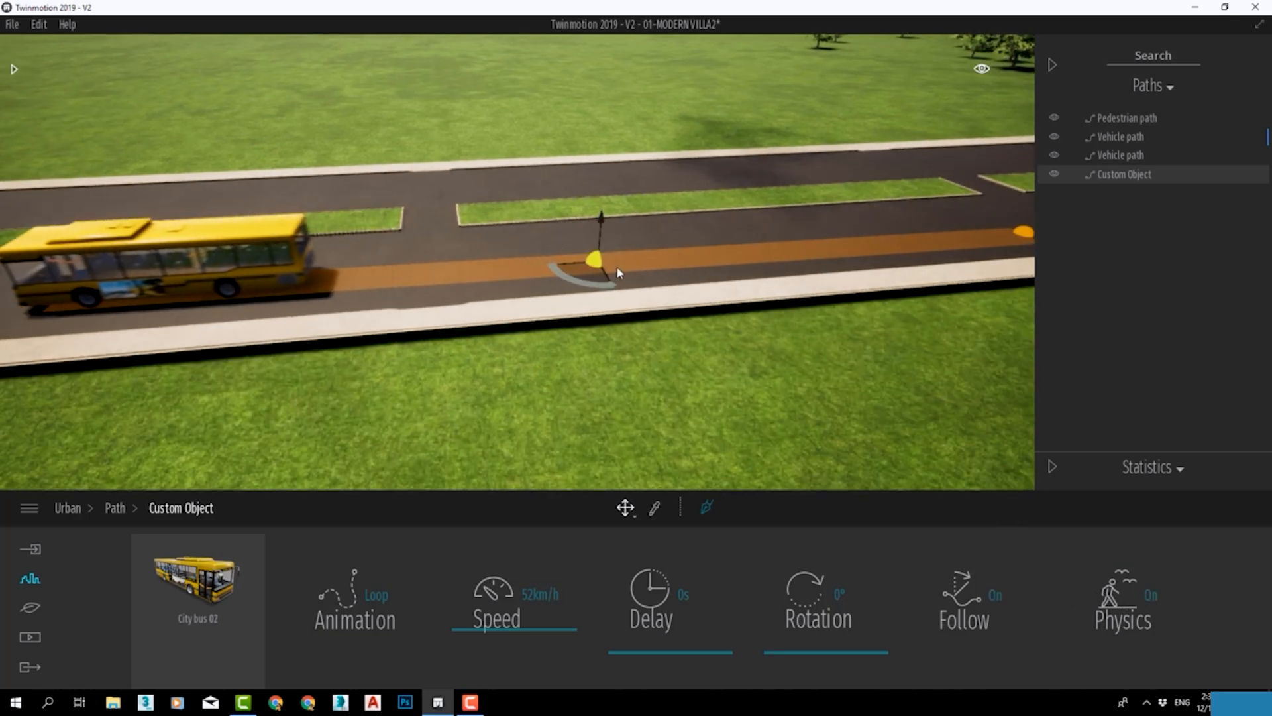
{"action": "scroll", "coordinate": [618, 270], "scroll_direction": "up", "scroll_amount": 3}
{"action": "scroll", "coordinate": [626, 260], "scroll_direction": "up", "scroll_amount": 1}
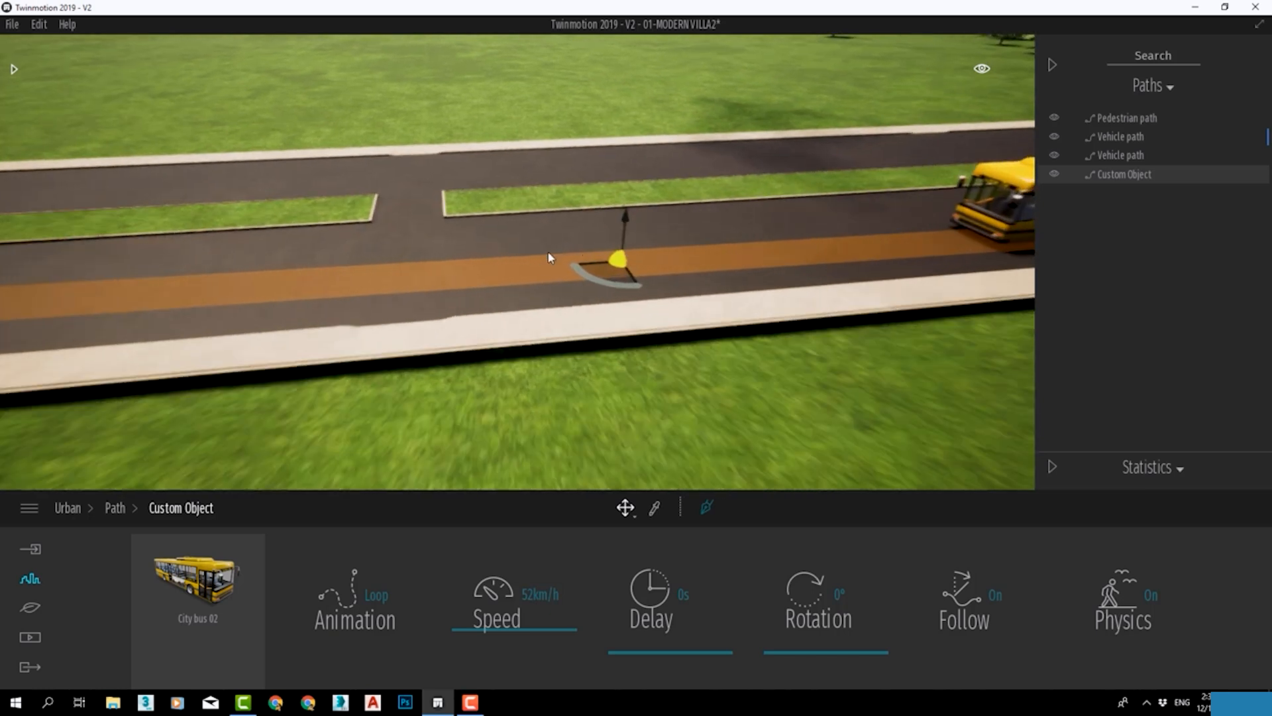
{"action": "right_click_drag", "start_coordinate": [517, 270], "coordinate": [581, 268]}
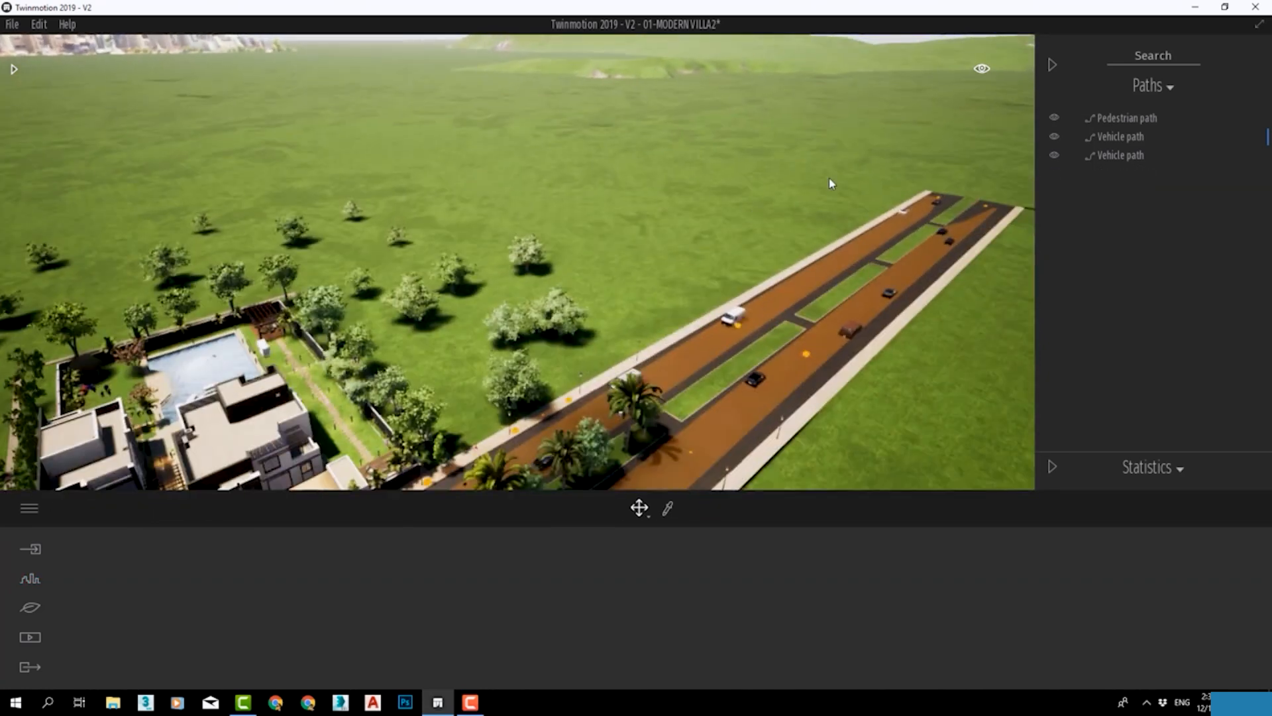
{"action": "right_click_drag", "start_coordinate": [832, 184], "coordinate": [504, 285]}
{"action": "scroll", "coordinate": [591, 469], "scroll_direction": "up", "scroll_amount": 4}
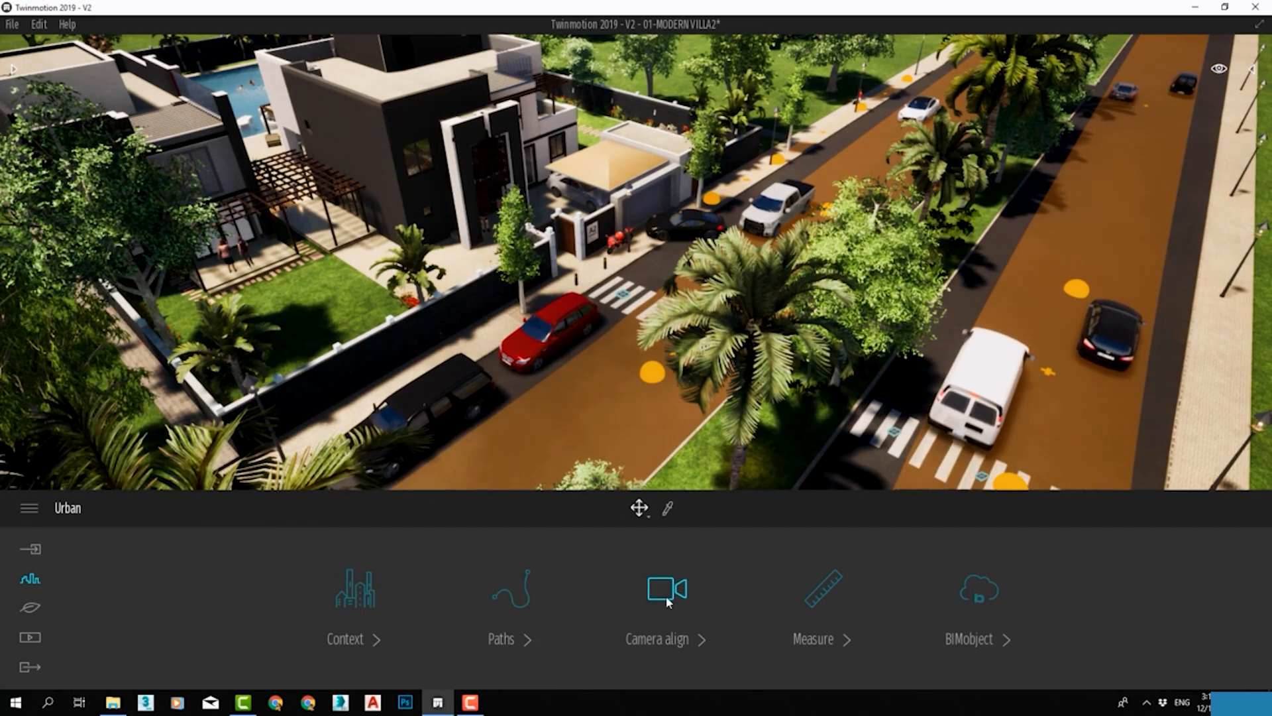
Use Camera align to square the view to the villa's dark side wall.
{"action": "left_click", "coordinate": [666, 595]}
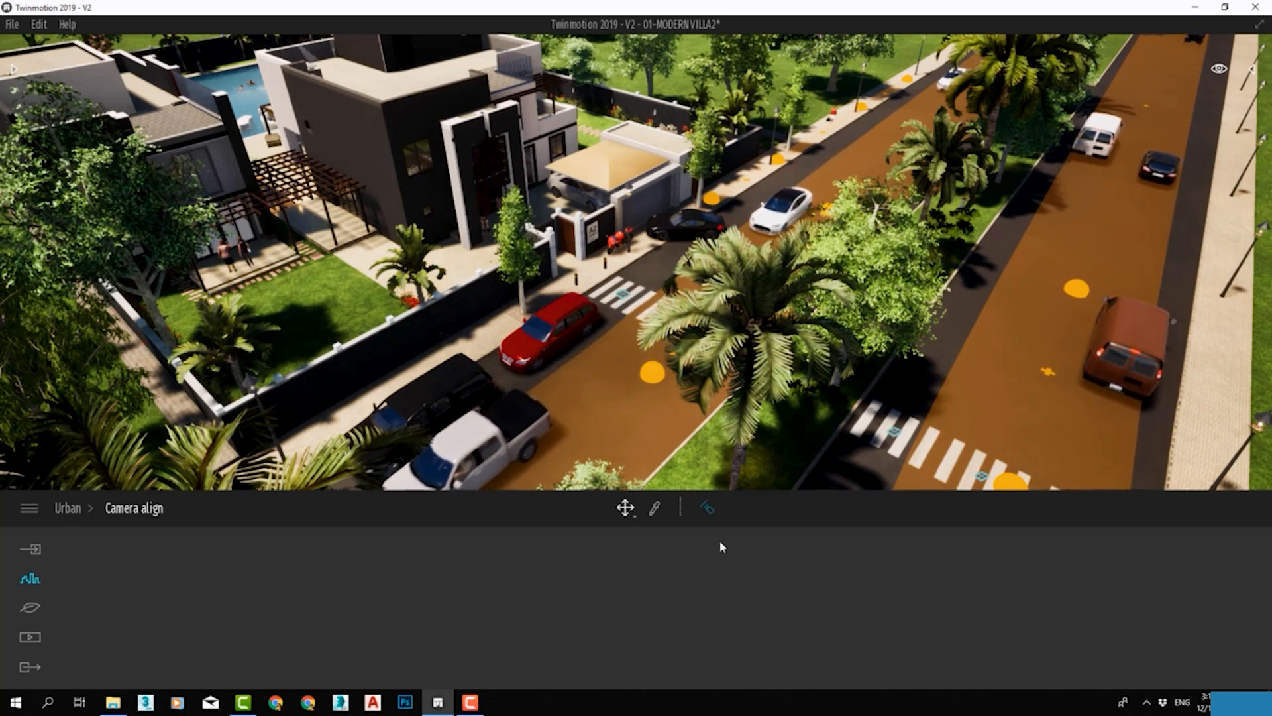
{"action": "left_click", "coordinate": [707, 507]}
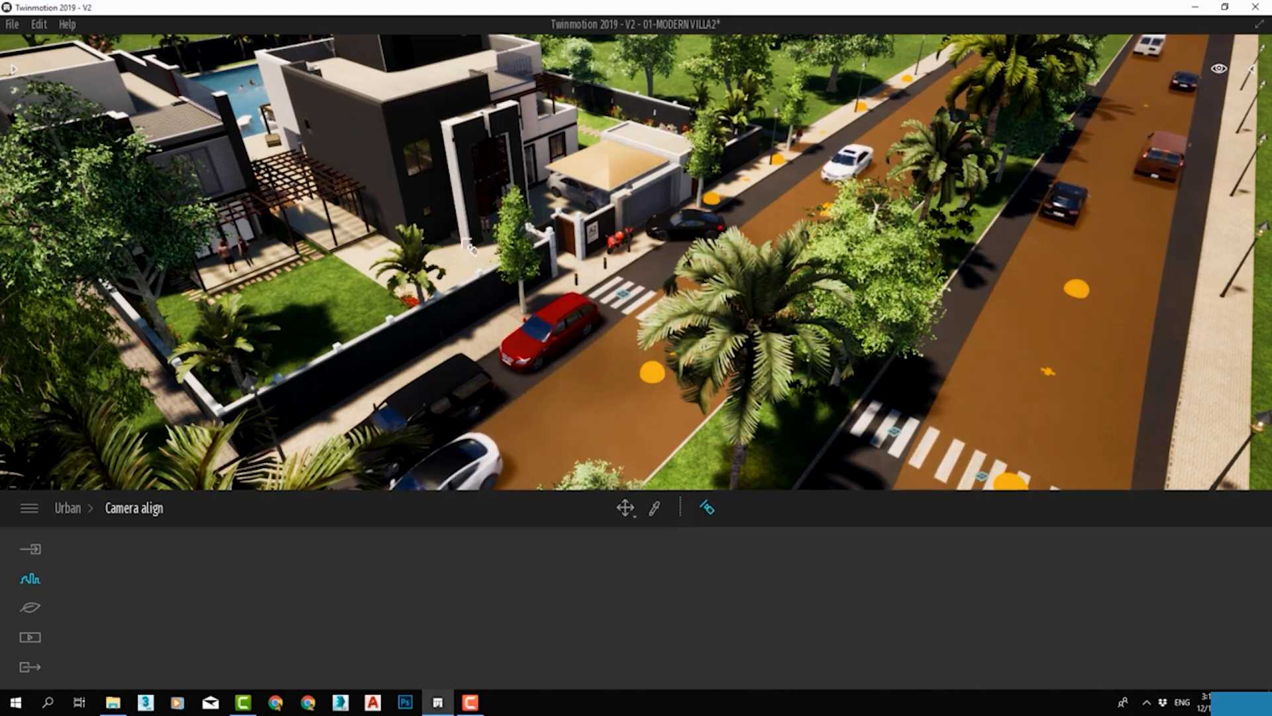
{"action": "right_click_drag", "start_coordinate": [741, 218], "coordinate": [735, 222]}
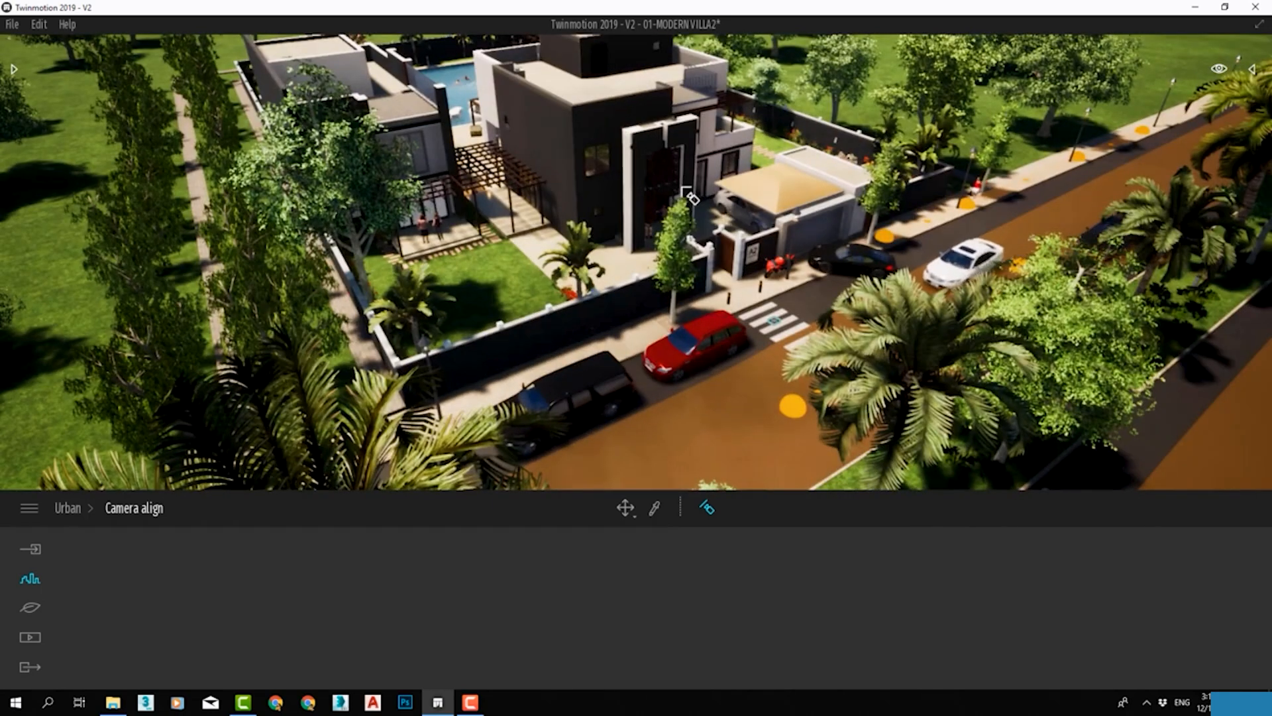
{"action": "middle_click_drag", "start_coordinate": [683, 187], "coordinate": [684, 188]}
{"action": "scroll", "coordinate": [696, 241], "scroll_direction": "up", "scroll_amount": 1}
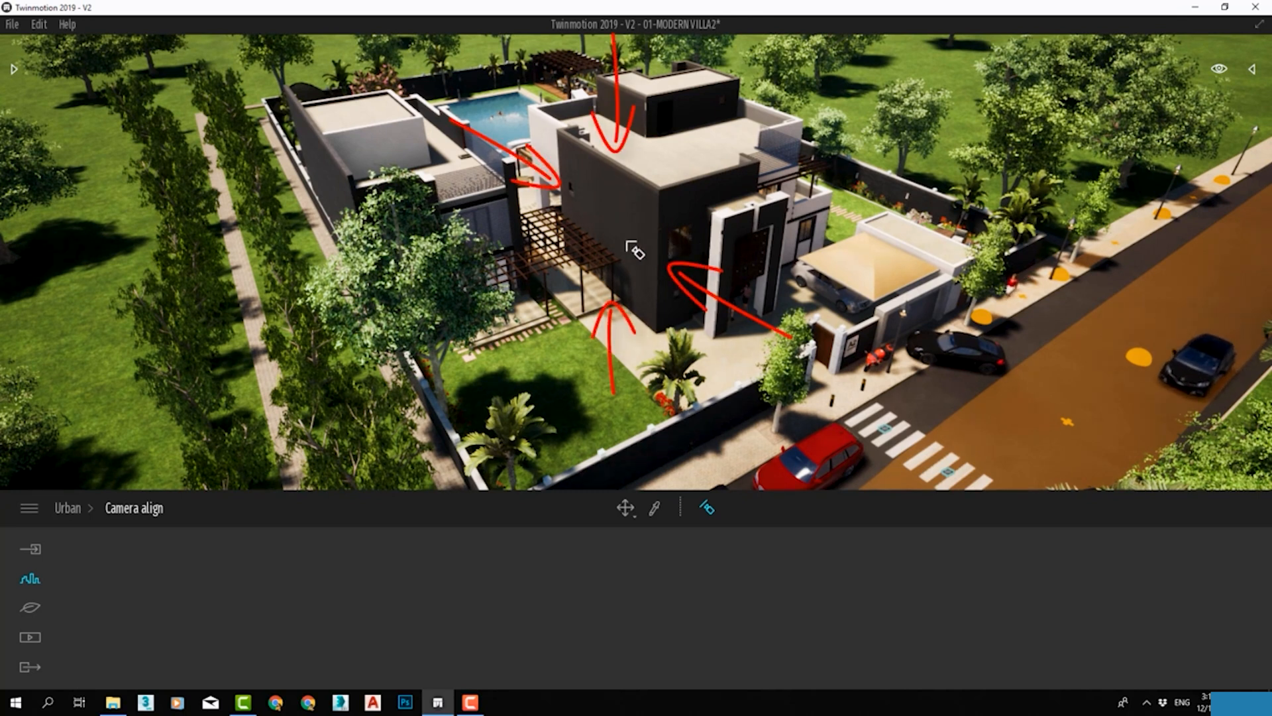
{"action": "left_click", "coordinate": [626, 220]}
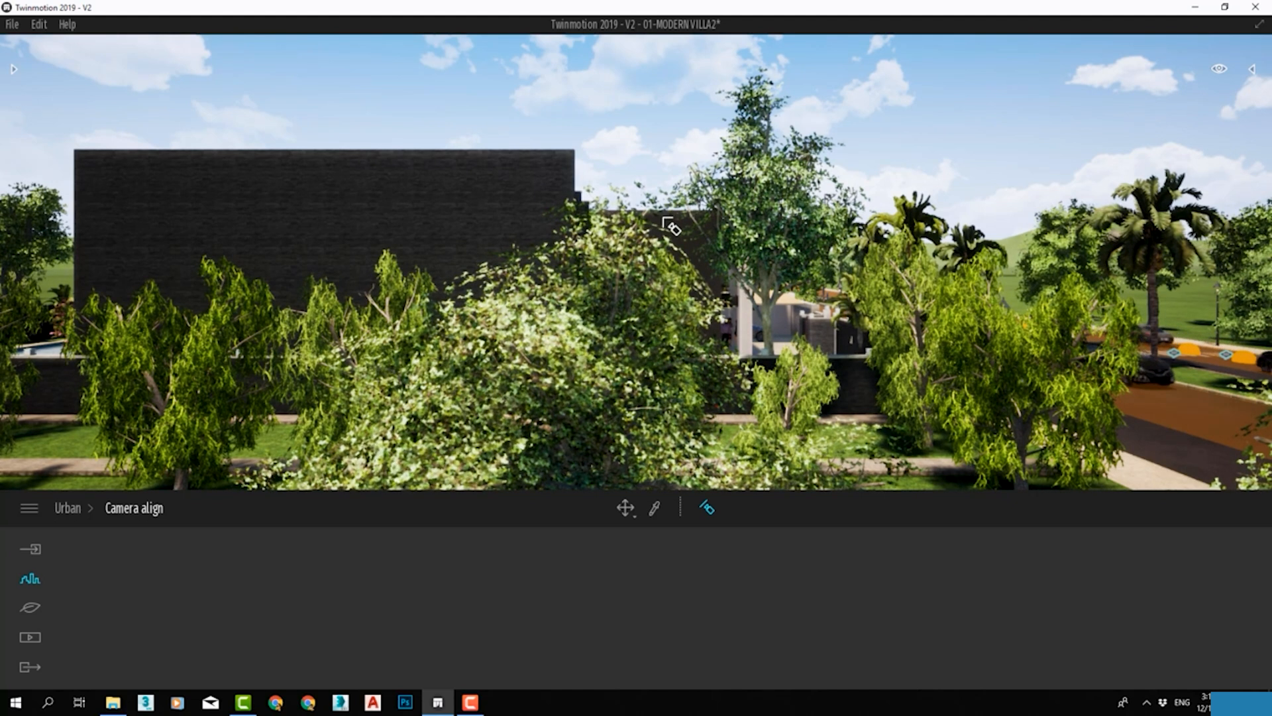
Align the camera to other exterior walls of the villa and to a straight-down view of the pool and garden.
{"action": "left_click", "coordinate": [471, 194]}
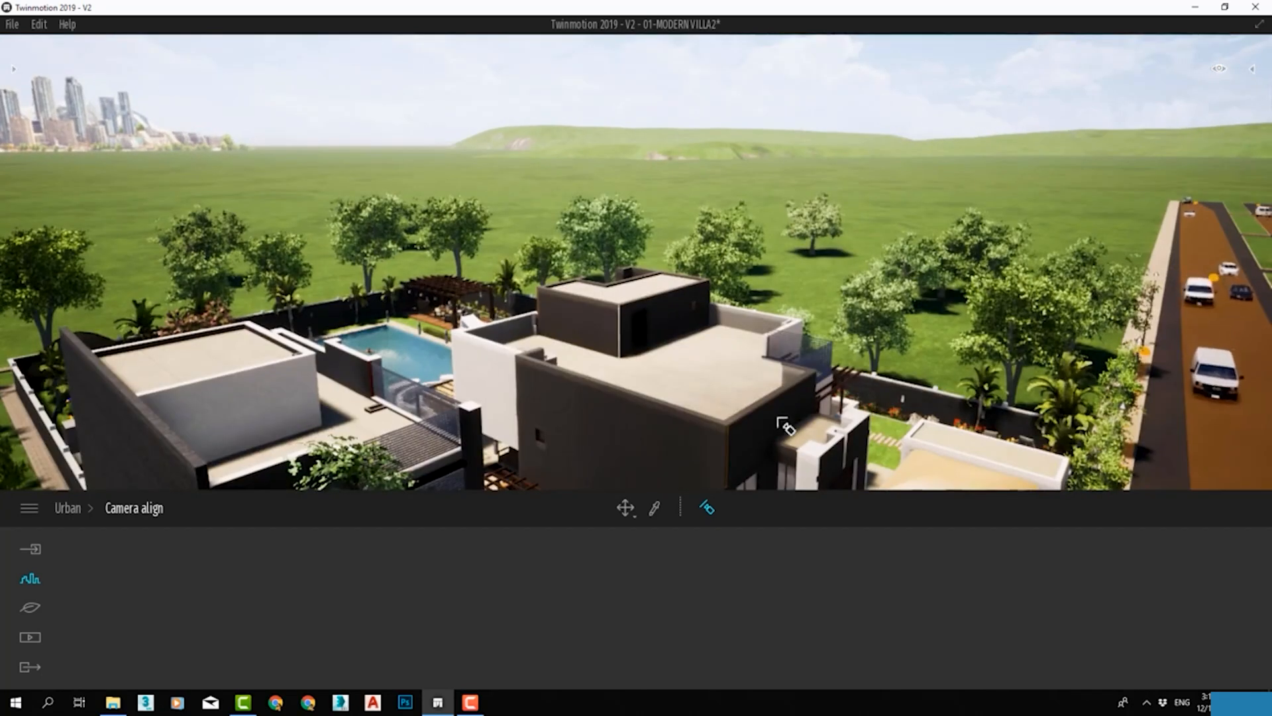
{"action": "left_click", "coordinate": [774, 421]}
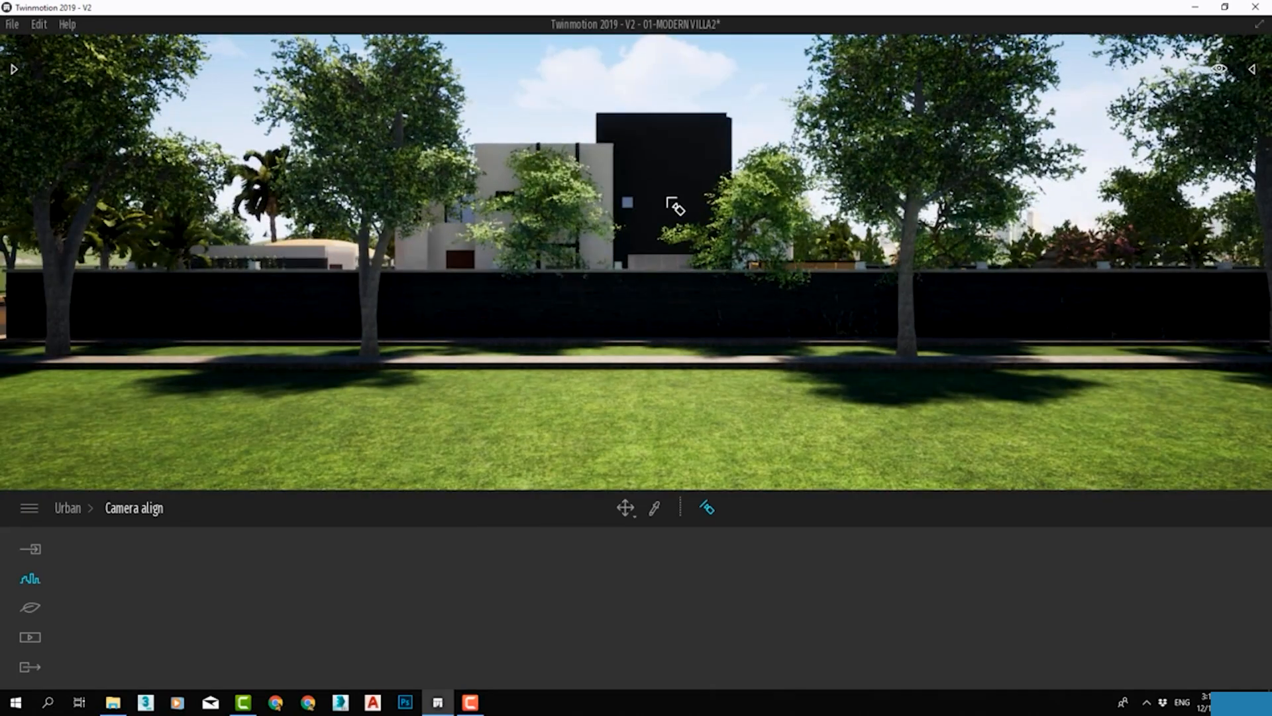
{"action": "left_click", "coordinate": [674, 206]}
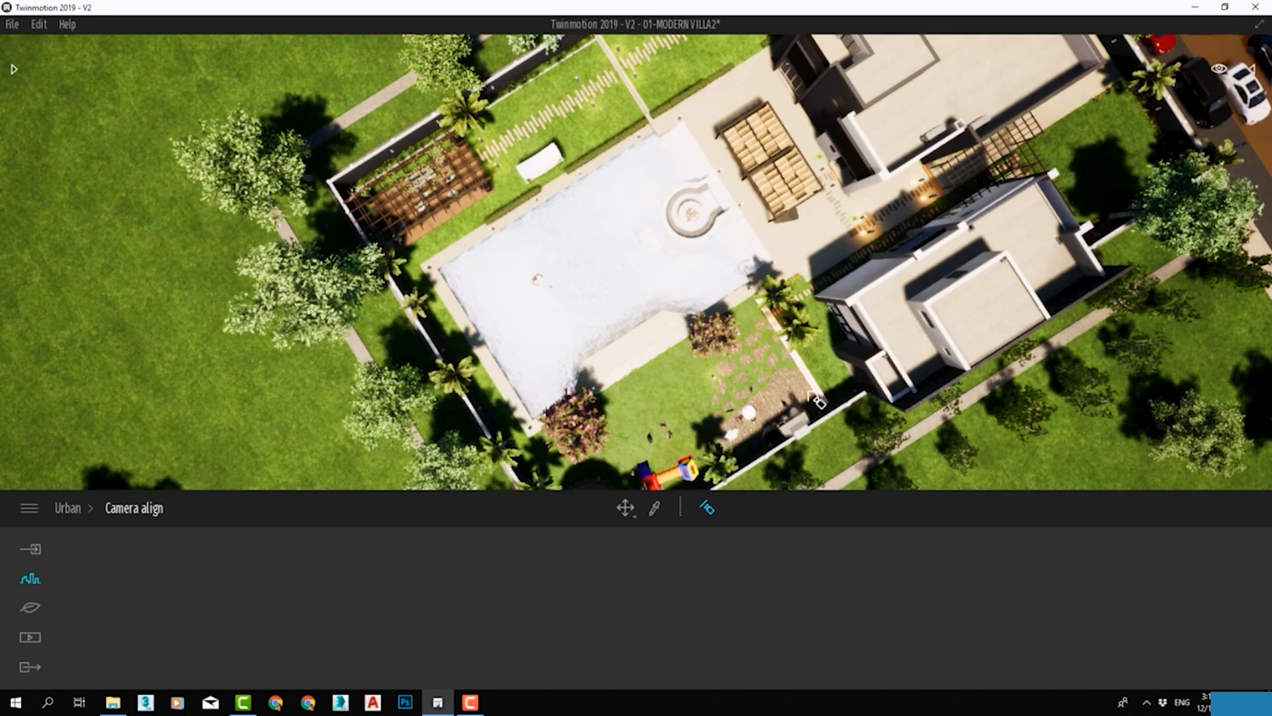
{"action": "right_click_drag", "start_coordinate": [866, 281], "coordinate": [869, 283]}
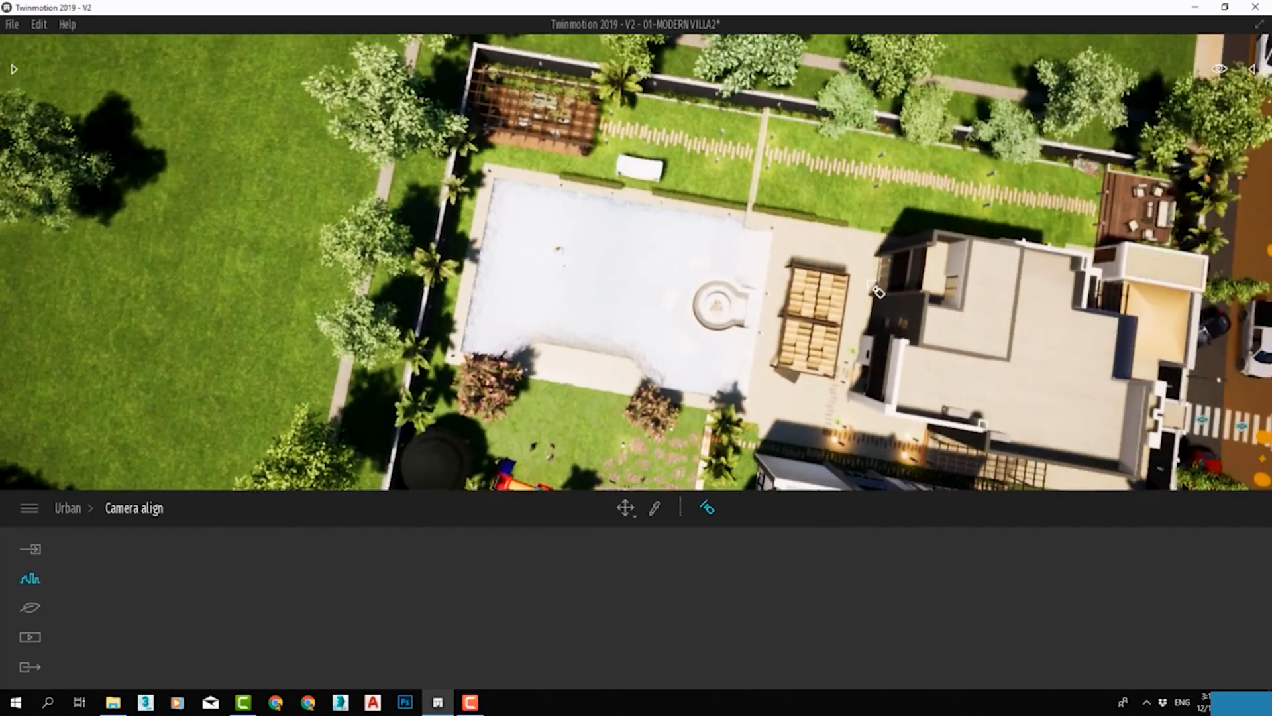
{"action": "left_click", "coordinate": [1123, 377]}
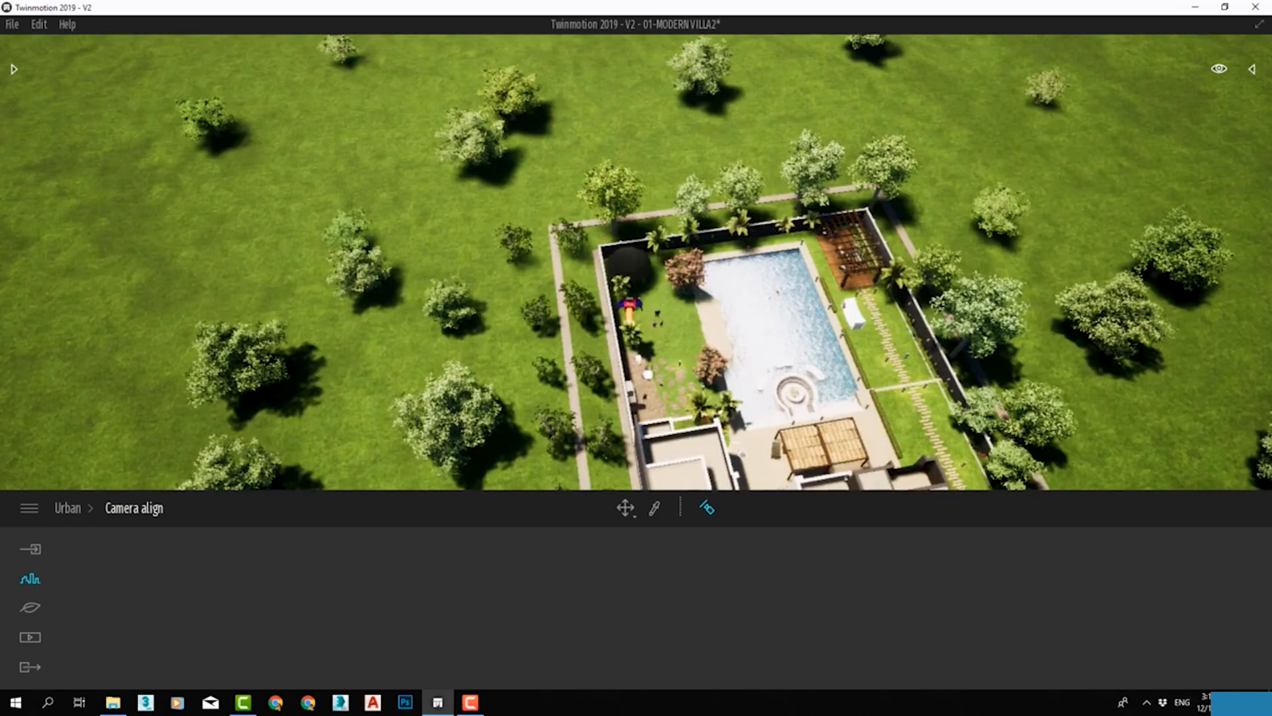
Align the camera from above the pool, to the villa's pool-side facade, and from above the villa and garden.
{"action": "middle_click_drag", "start_coordinate": [735, 426], "coordinate": [504, 225]}
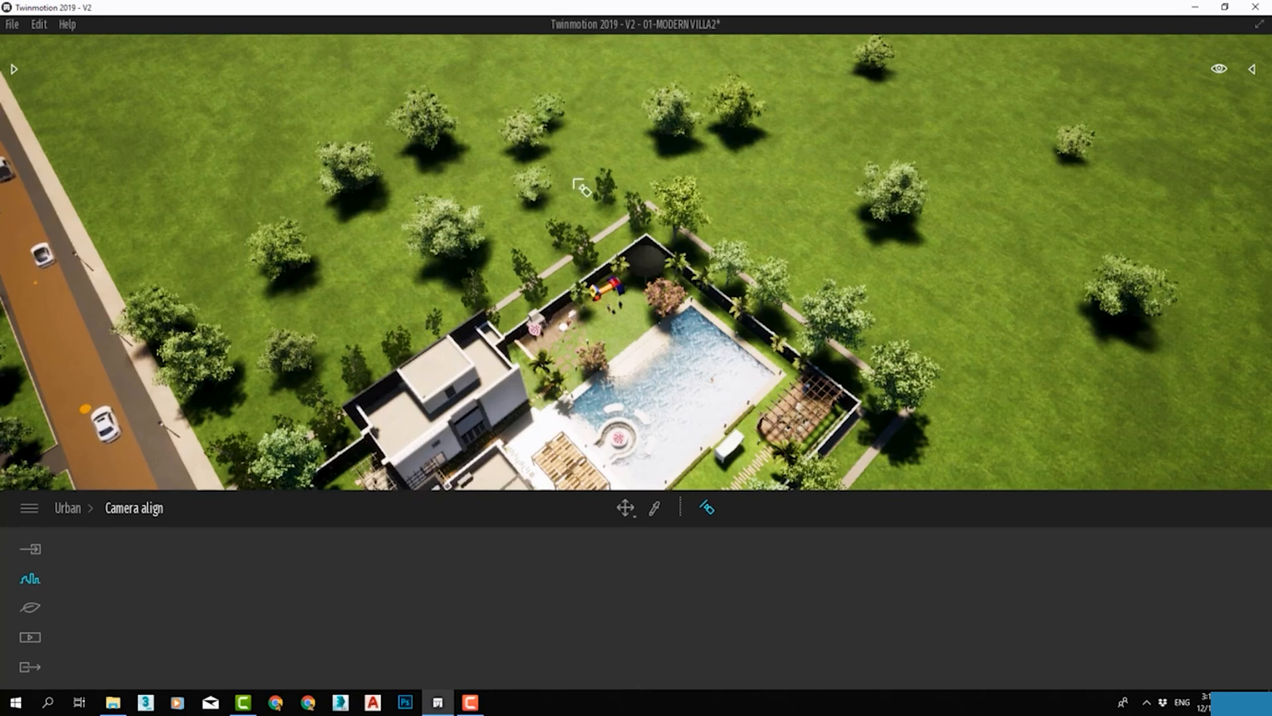
{"action": "scroll", "coordinate": [653, 284], "scroll_direction": "up", "scroll_amount": 1}
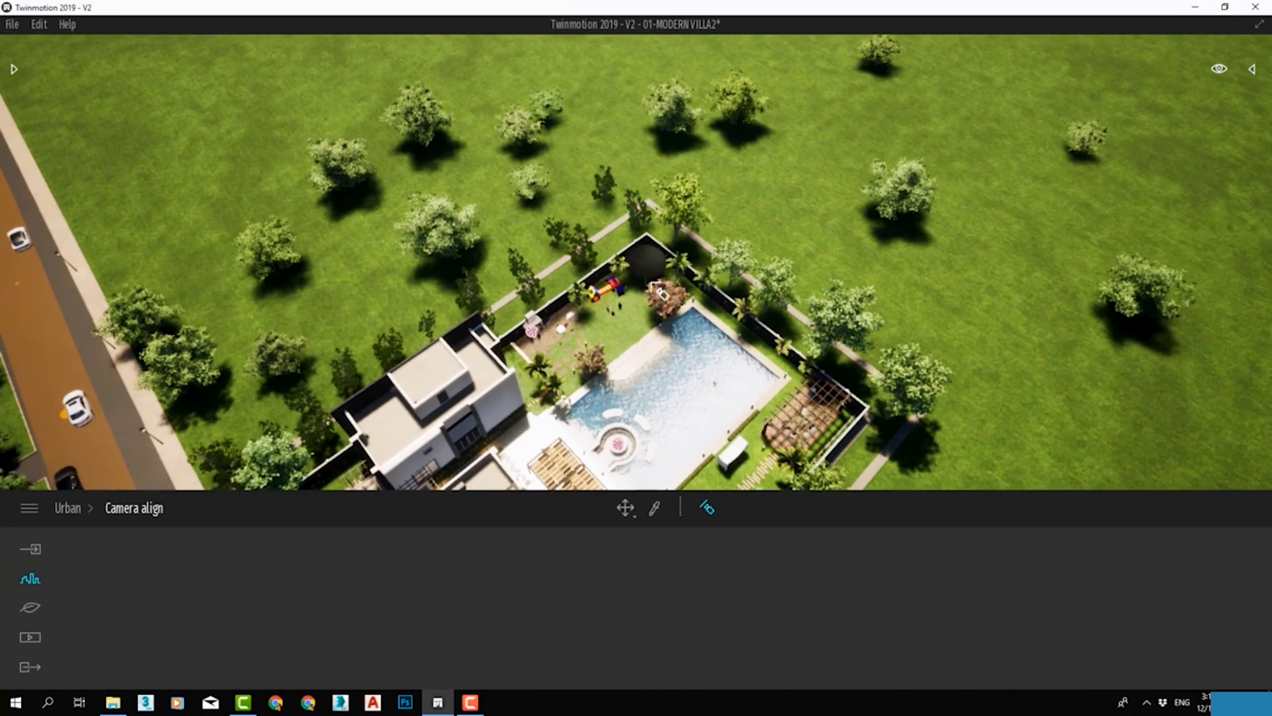
{"action": "scroll", "coordinate": [661, 292], "scroll_direction": "up", "scroll_amount": 5}
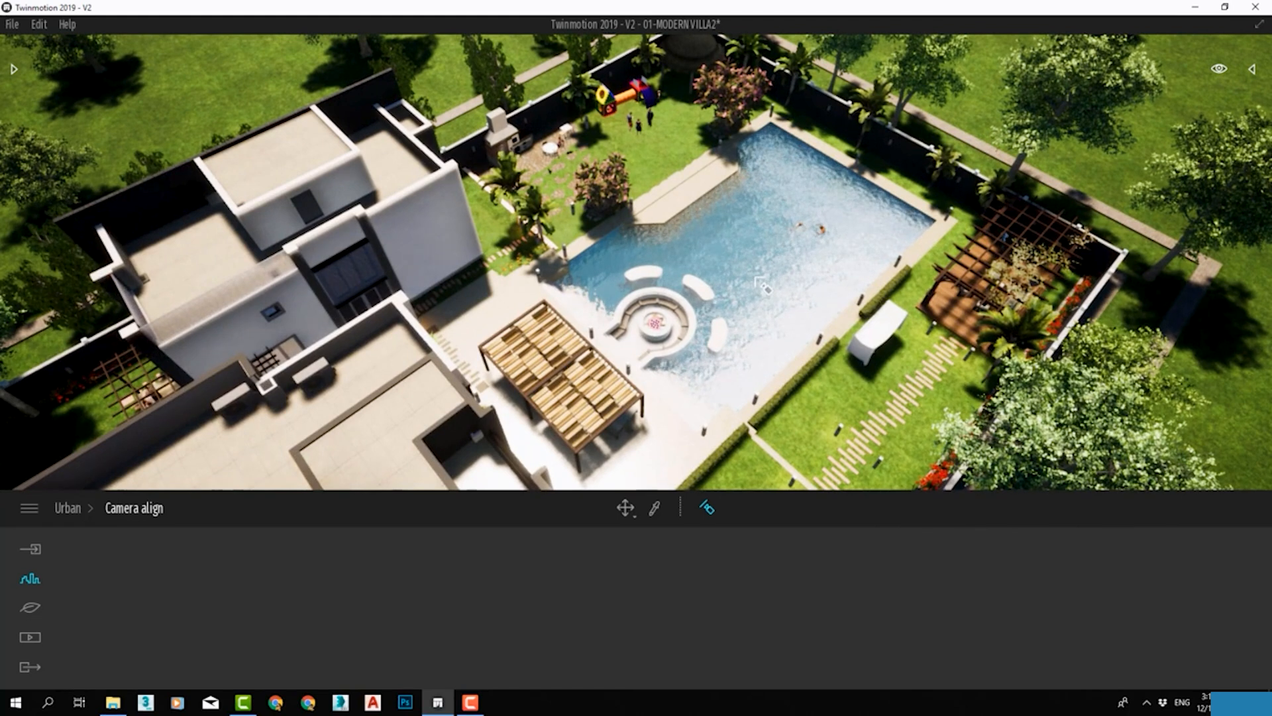
{"action": "left_click", "coordinate": [750, 293]}
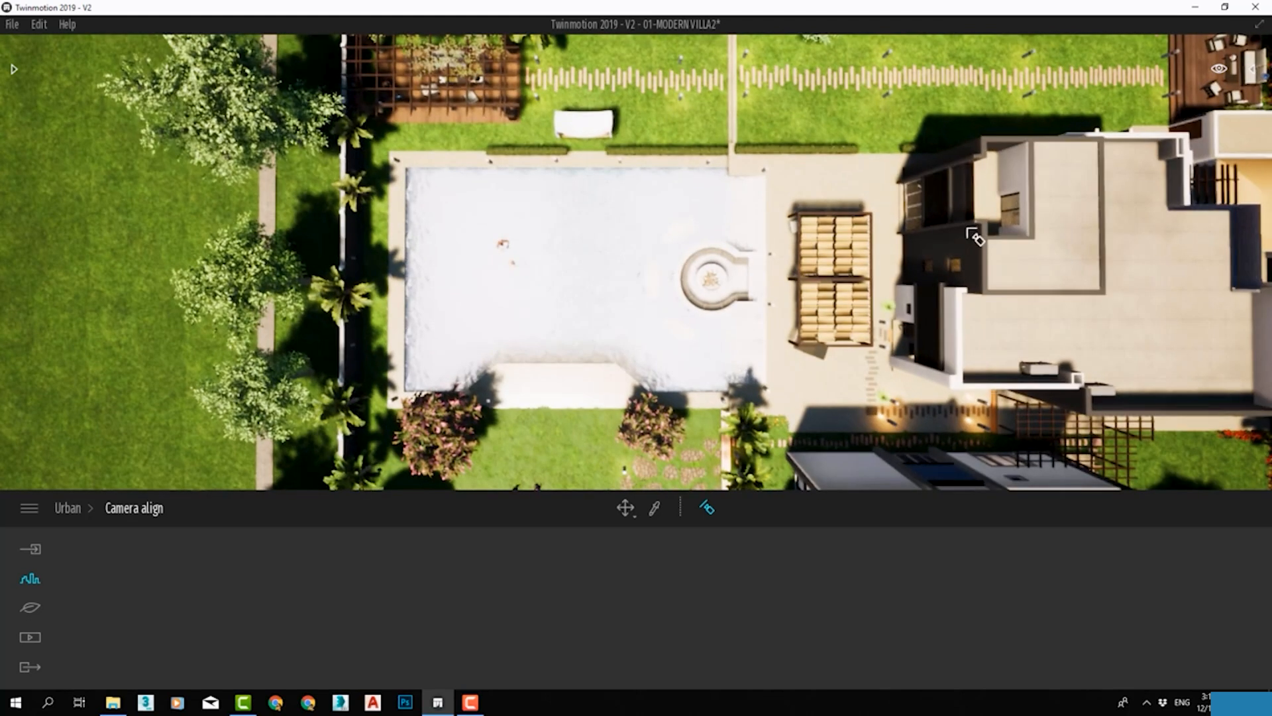
{"action": "left_click", "coordinate": [978, 249]}
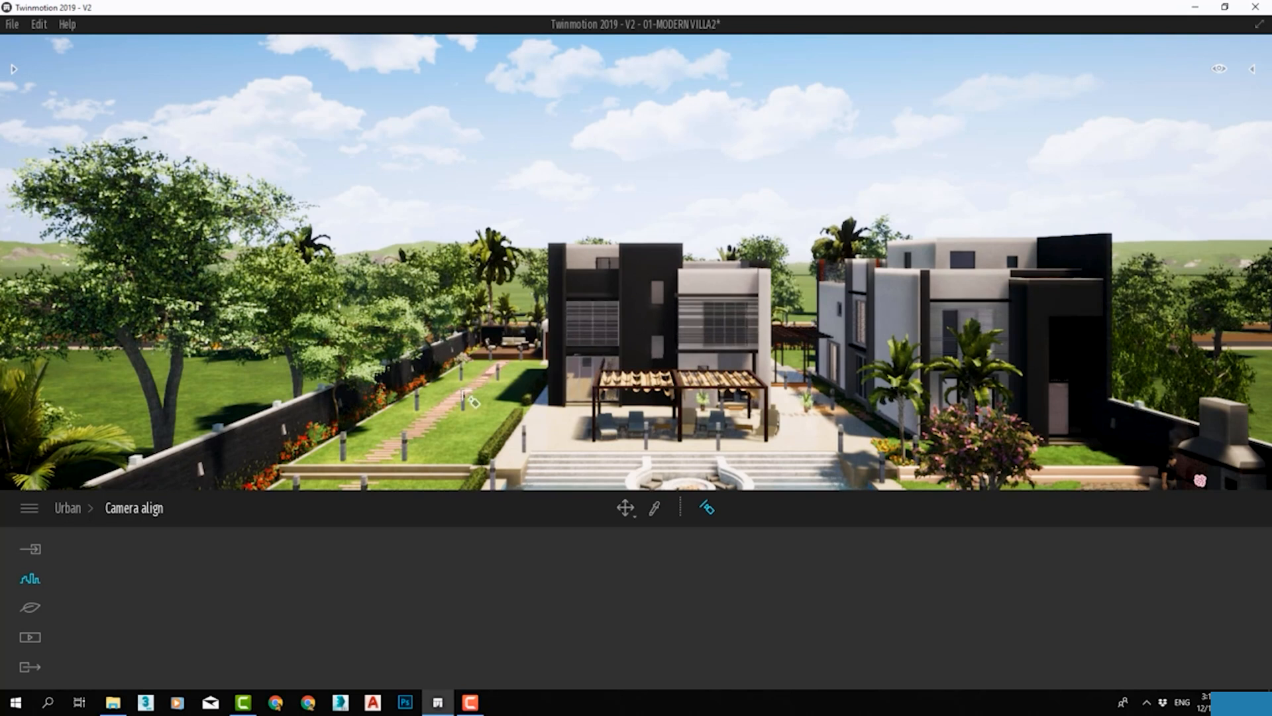
{"action": "left_click", "coordinate": [795, 319]}
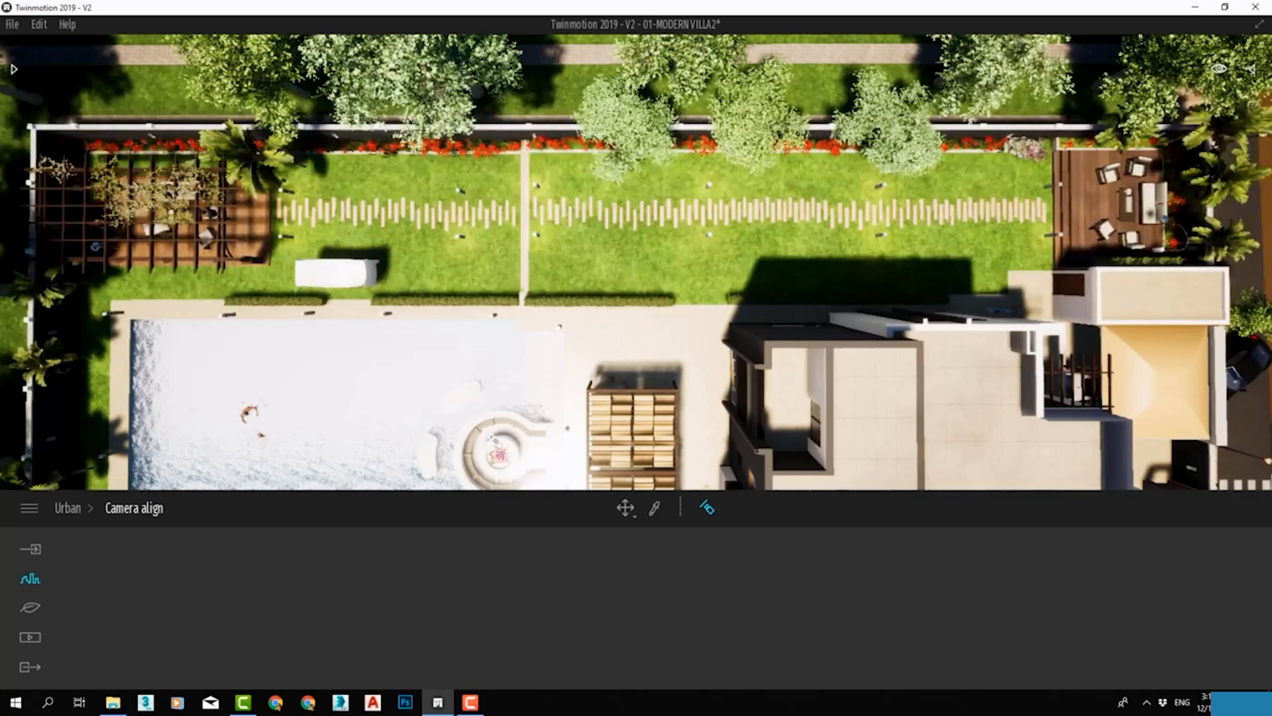
{"action": "scroll", "coordinate": [490, 437], "scroll_direction": "down", "scroll_amount": 3}
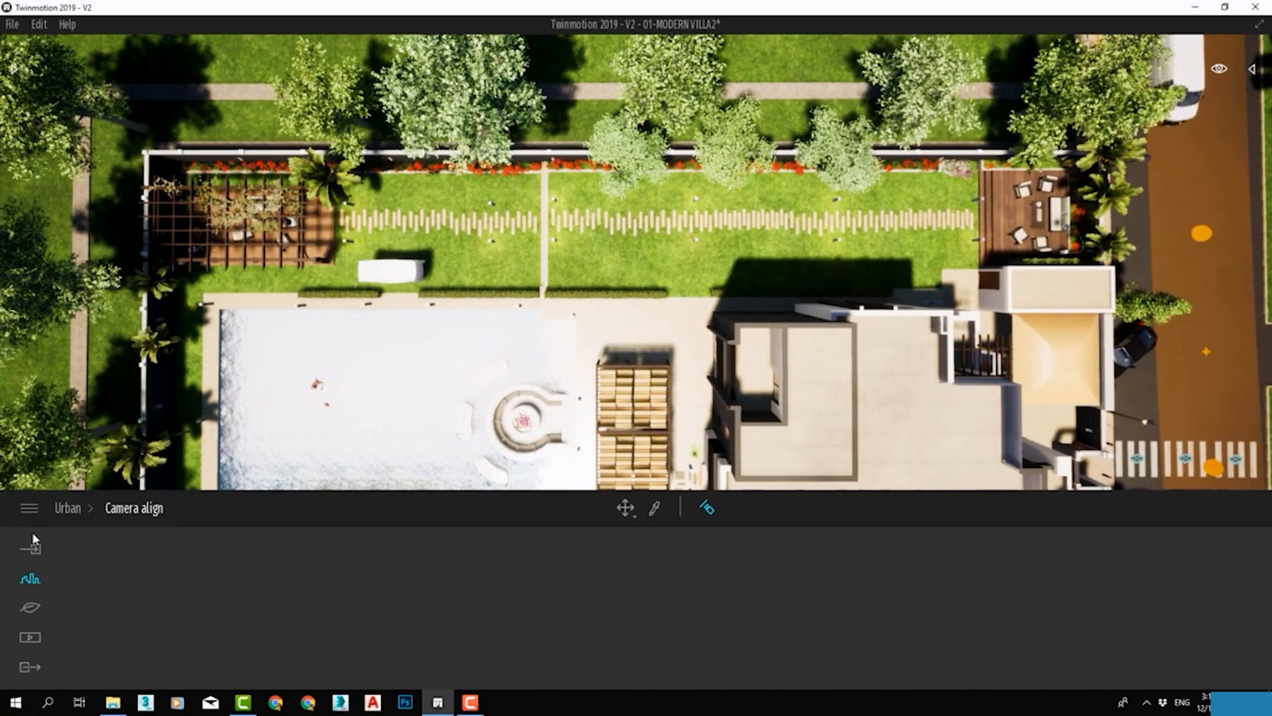
With the Measure tool, measure across the garden between the two boundary walls, along the steps by the pool fountain.
{"action": "left_click", "coordinate": [80, 509]}
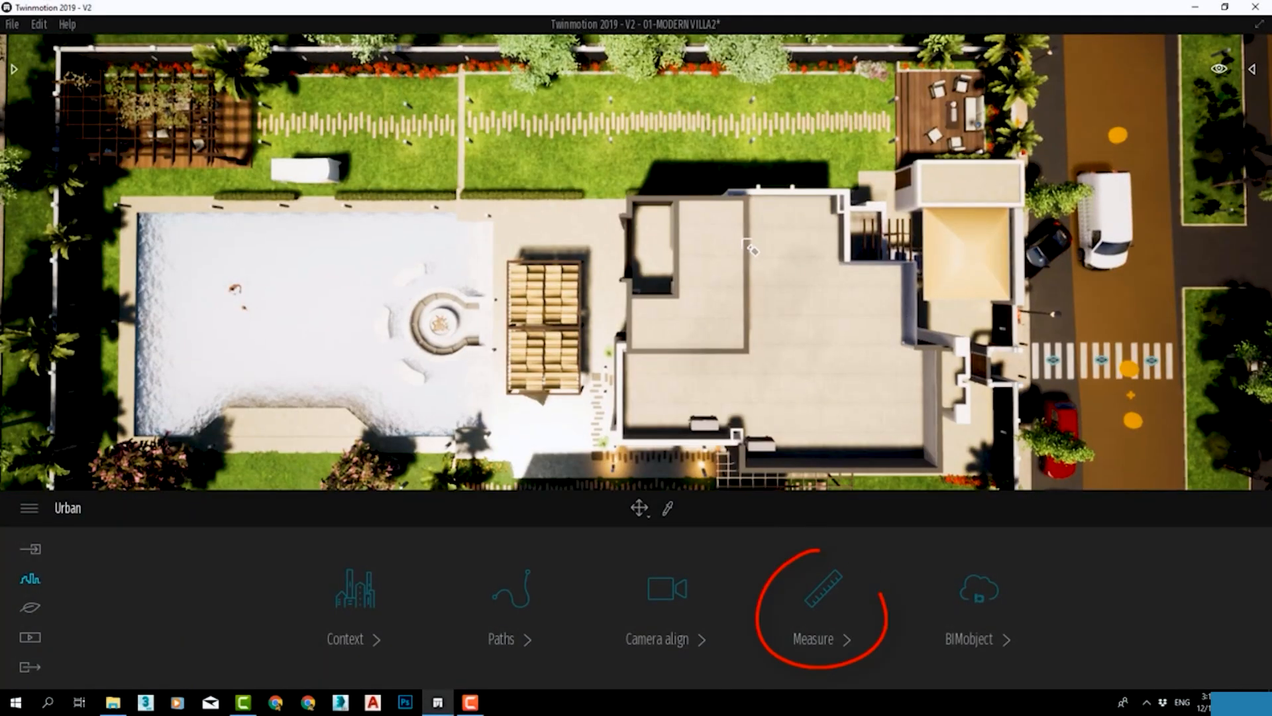
{"action": "left_click", "coordinate": [816, 570]}
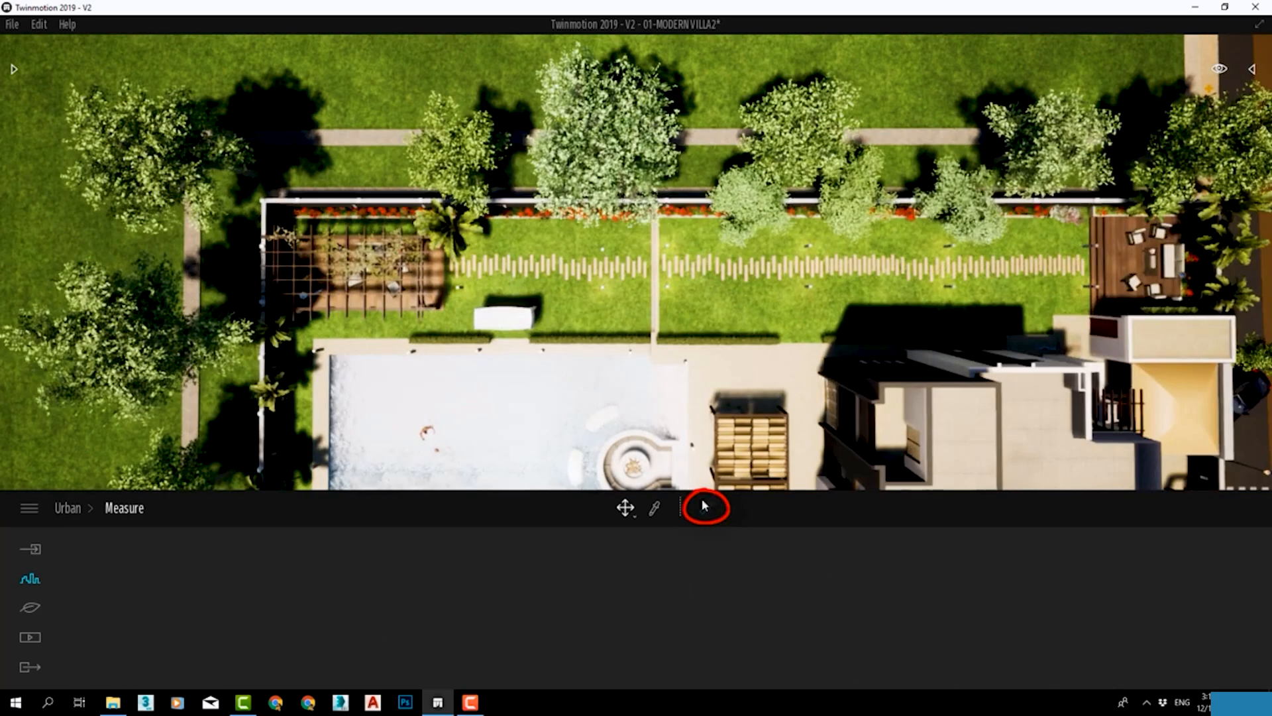
{"action": "left_click", "coordinate": [708, 506]}
{"action": "scroll", "coordinate": [762, 329], "scroll_direction": "up", "scroll_amount": 3}
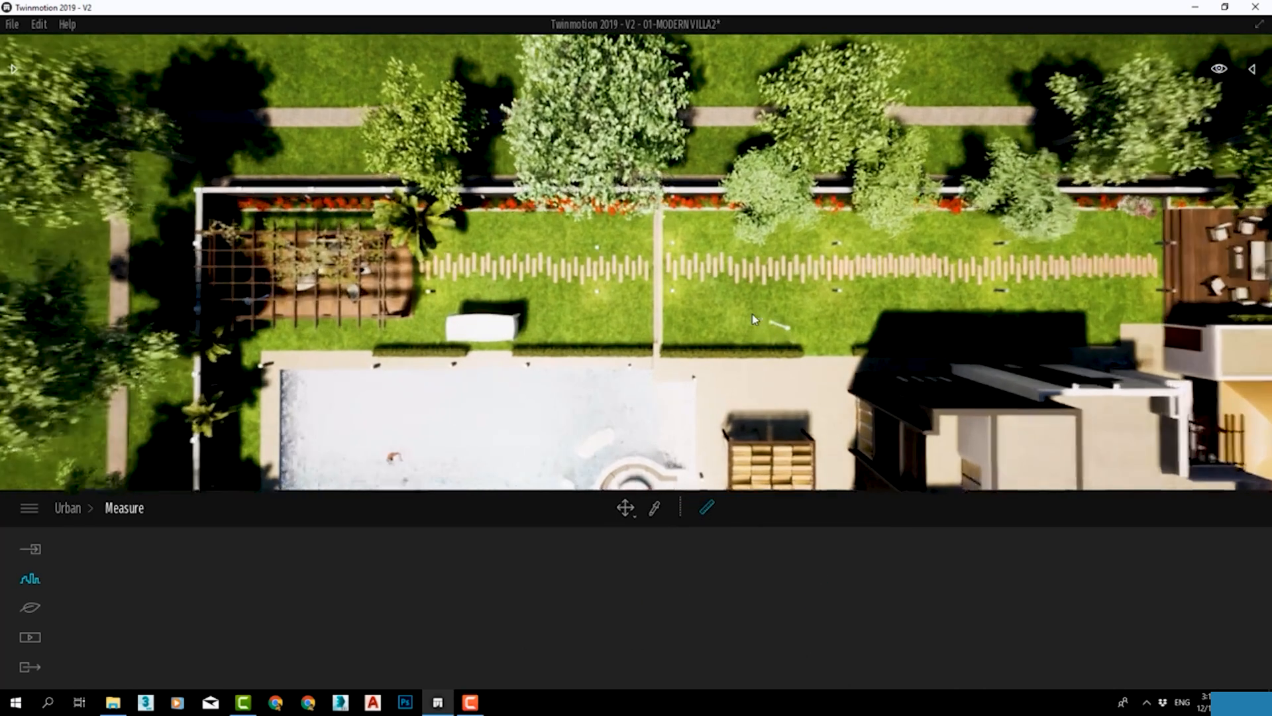
{"action": "right_click_drag", "start_coordinate": [762, 329], "coordinate": [621, 336]}
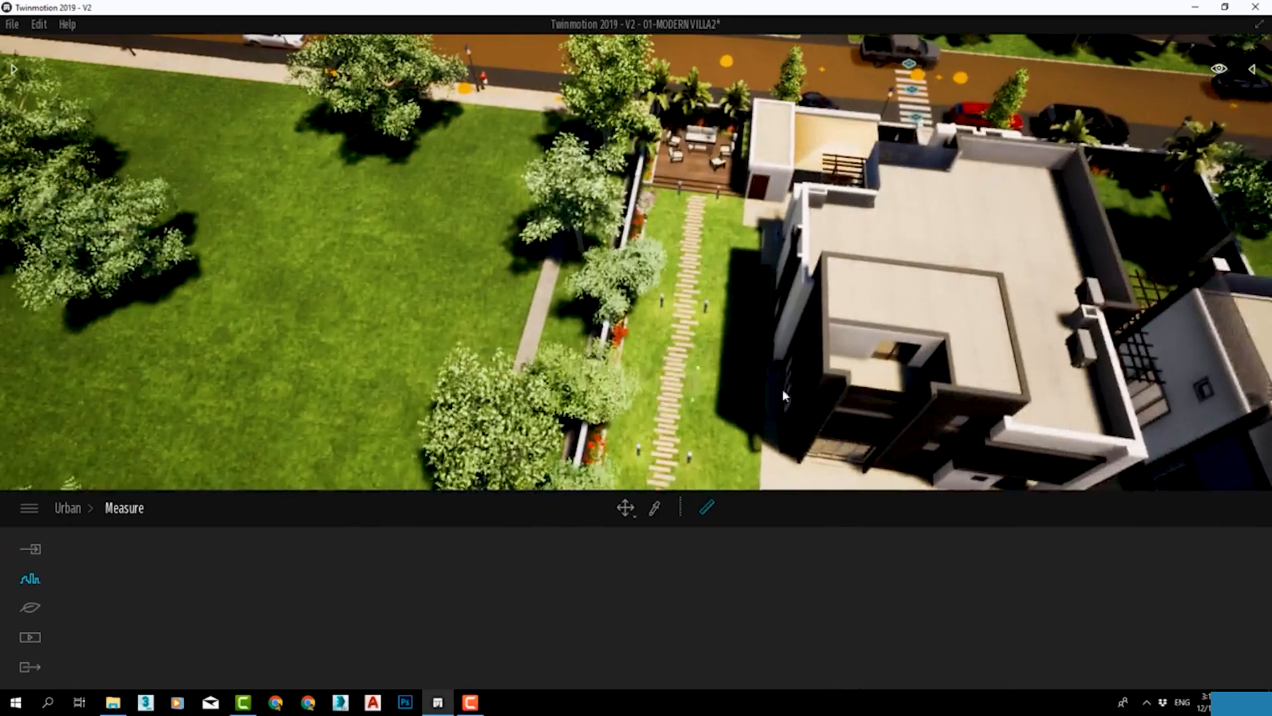
{"action": "right_click_drag", "start_coordinate": [782, 389], "coordinate": [800, 468]}
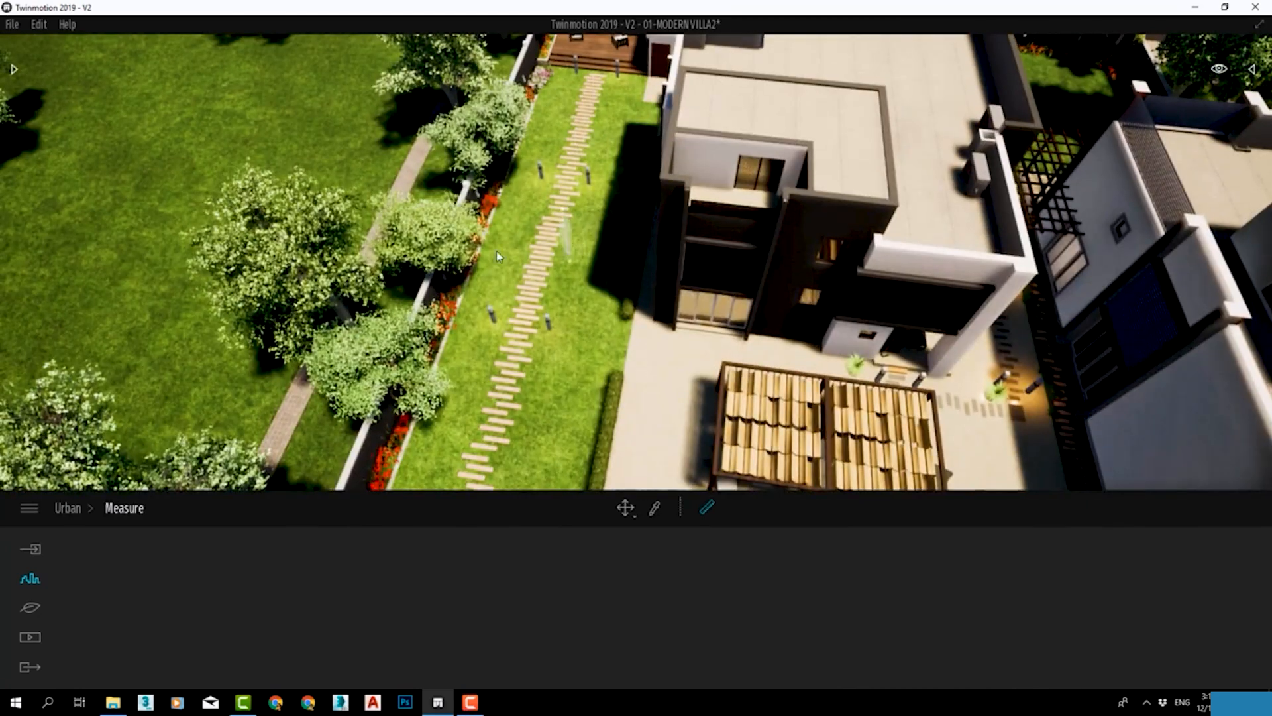
{"action": "right_click_drag", "start_coordinate": [510, 192], "coordinate": [876, 293]}
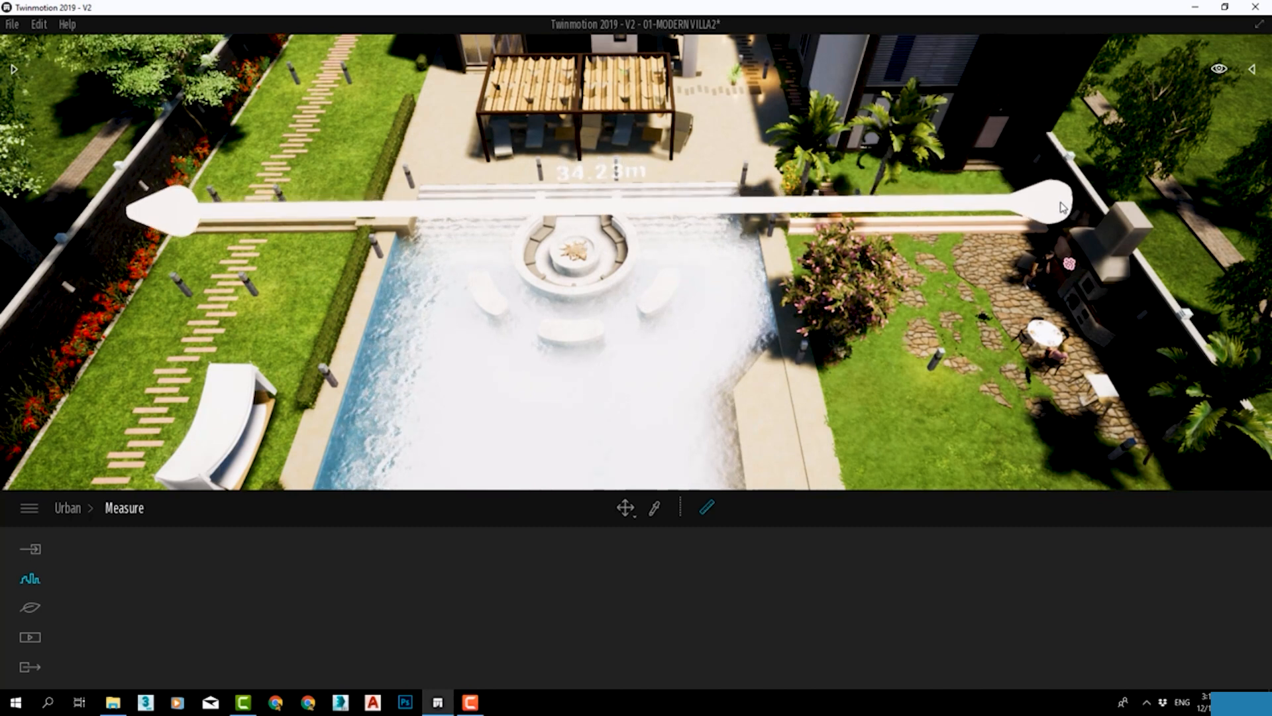
{"action": "left_click", "coordinate": [1063, 207]}
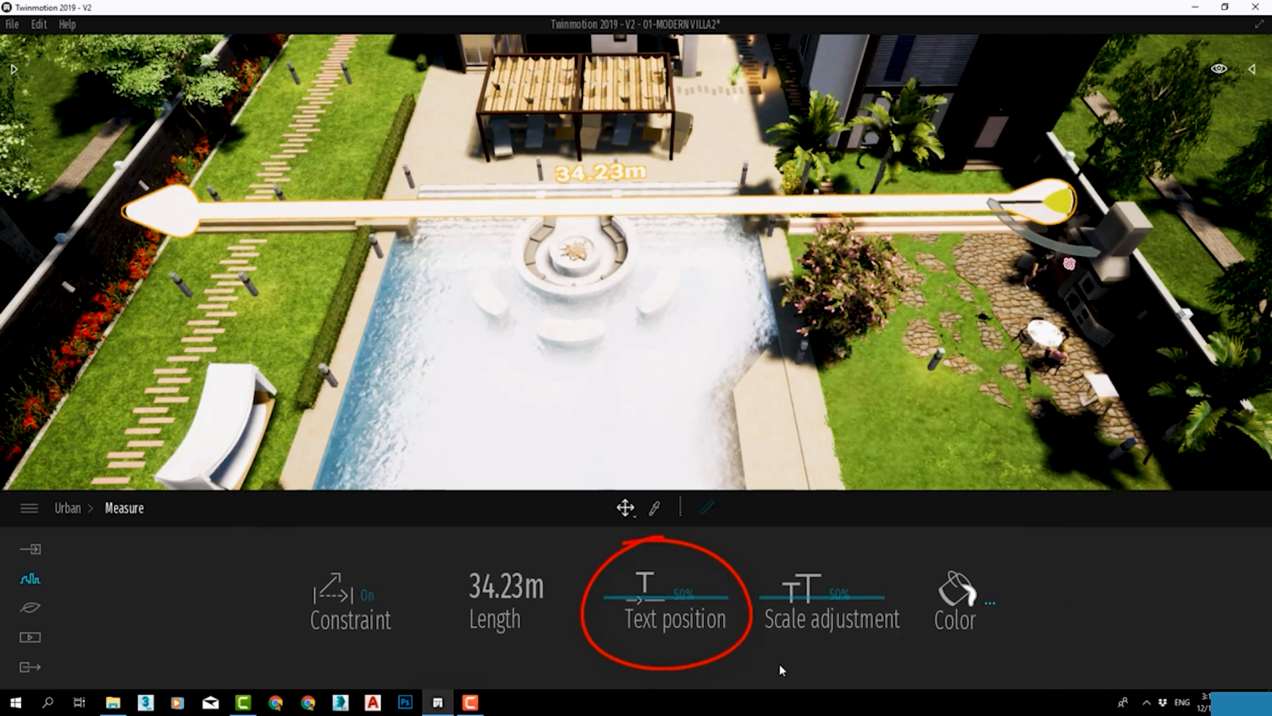
Set the measurement's text position to 53% and its scale adjustment to 21%.
{"action": "mouse_move", "coordinate": [648, 602]}
{"action": "left_mouse_down"}
{"action": "mouse_move", "coordinate": [669, 598]}
{"action": "mouse_move", "coordinate": [648, 594]}
{"action": "left_mouse_up"}
{"action": "mouse_move", "coordinate": [813, 599]}
{"action": "left_mouse_down"}
{"action": "mouse_move", "coordinate": [819, 648]}
{"action": "mouse_move", "coordinate": [819, 629]}
{"action": "left_mouse_up"}
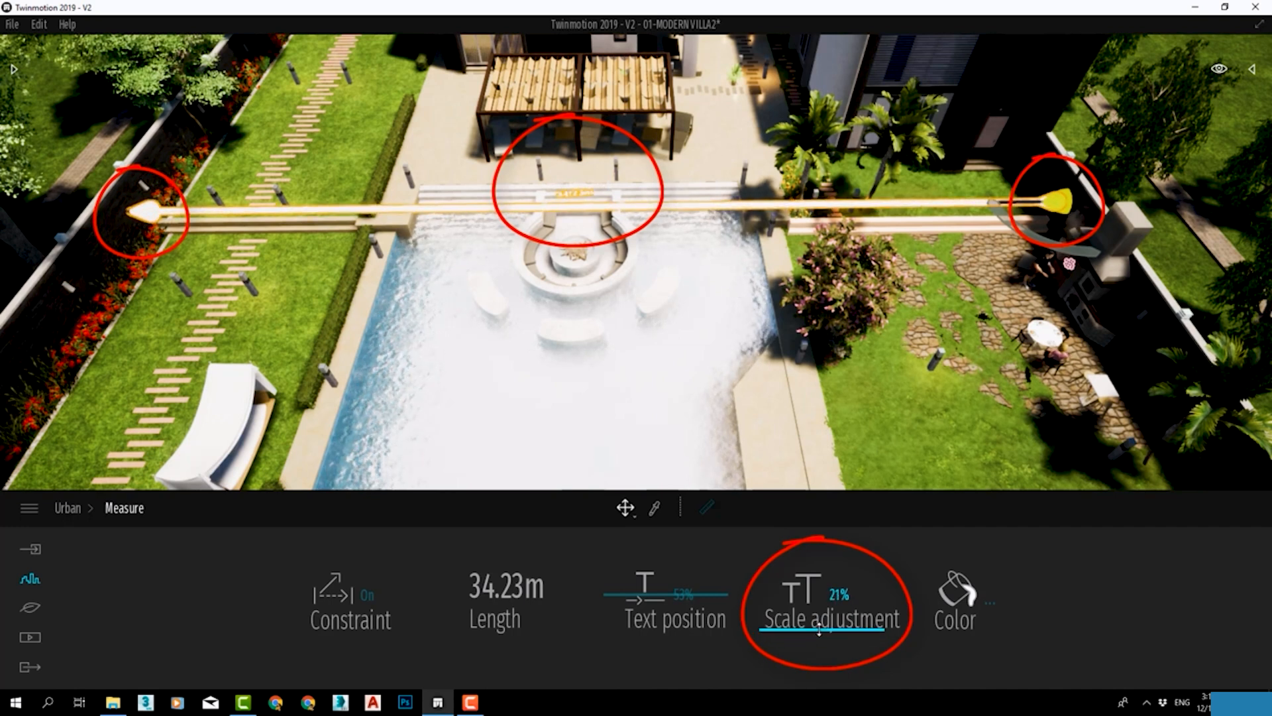
Change the measurement's colour to near-black 111111 and turn its constraint off.
{"action": "left_click", "coordinate": [955, 603]}
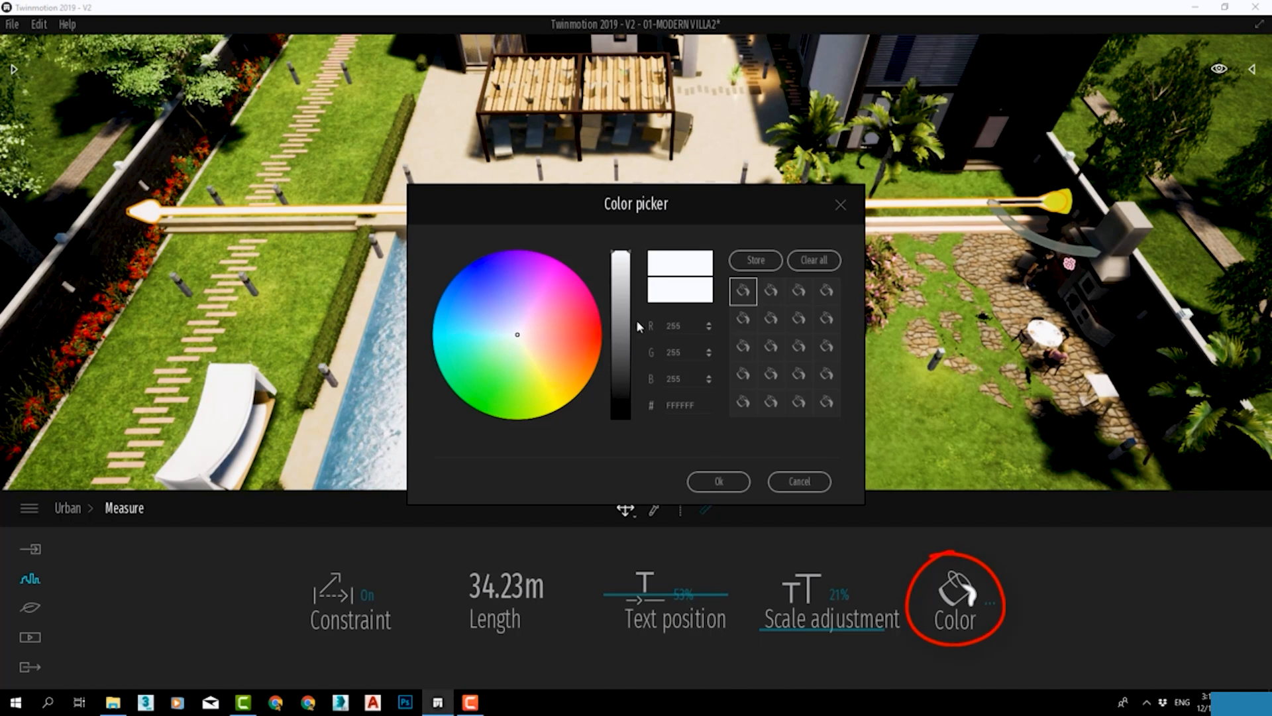
{"action": "left_click_drag", "start_coordinate": [621, 317], "coordinate": [625, 409]}
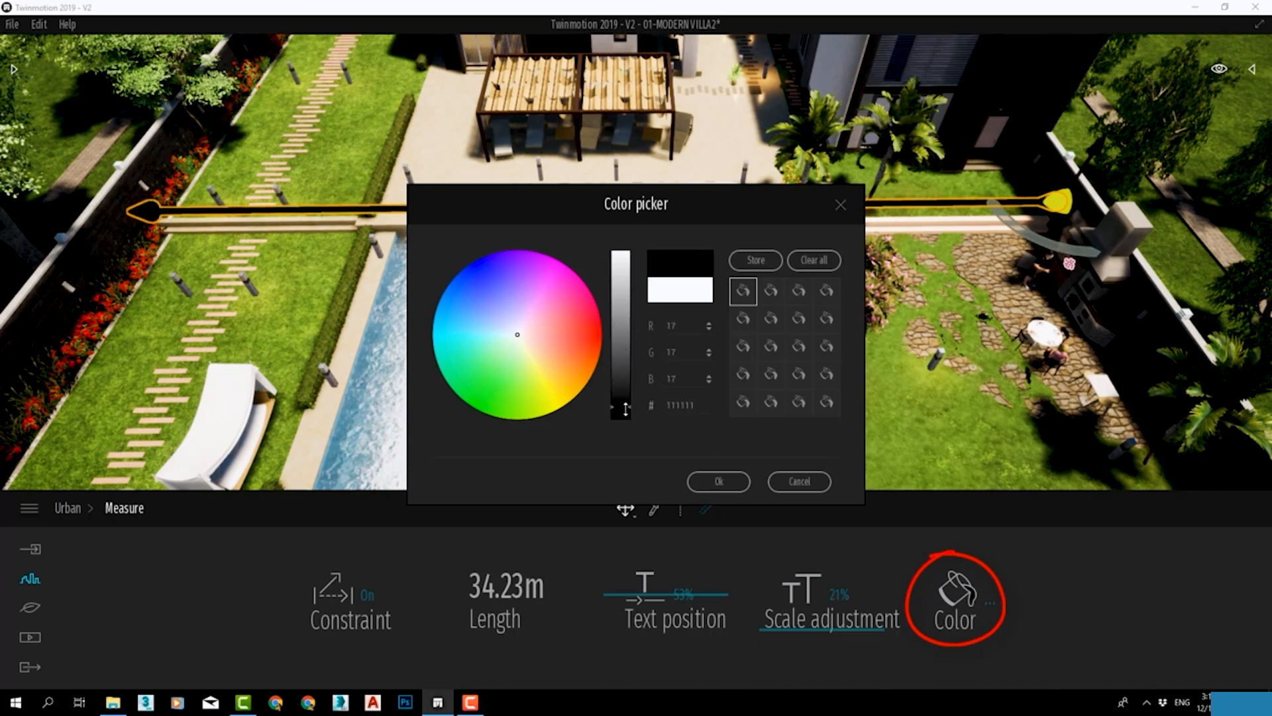
{"action": "left_click", "coordinate": [719, 482]}
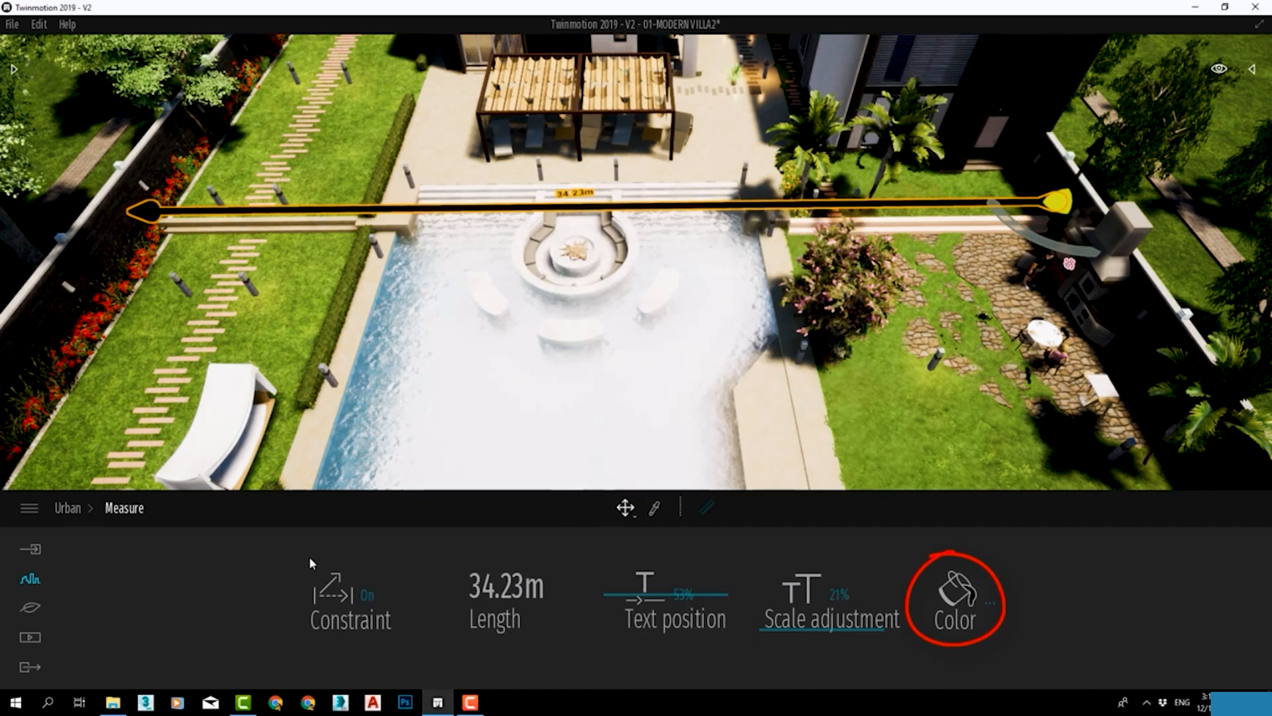
{"action": "left_click", "coordinate": [371, 598]}
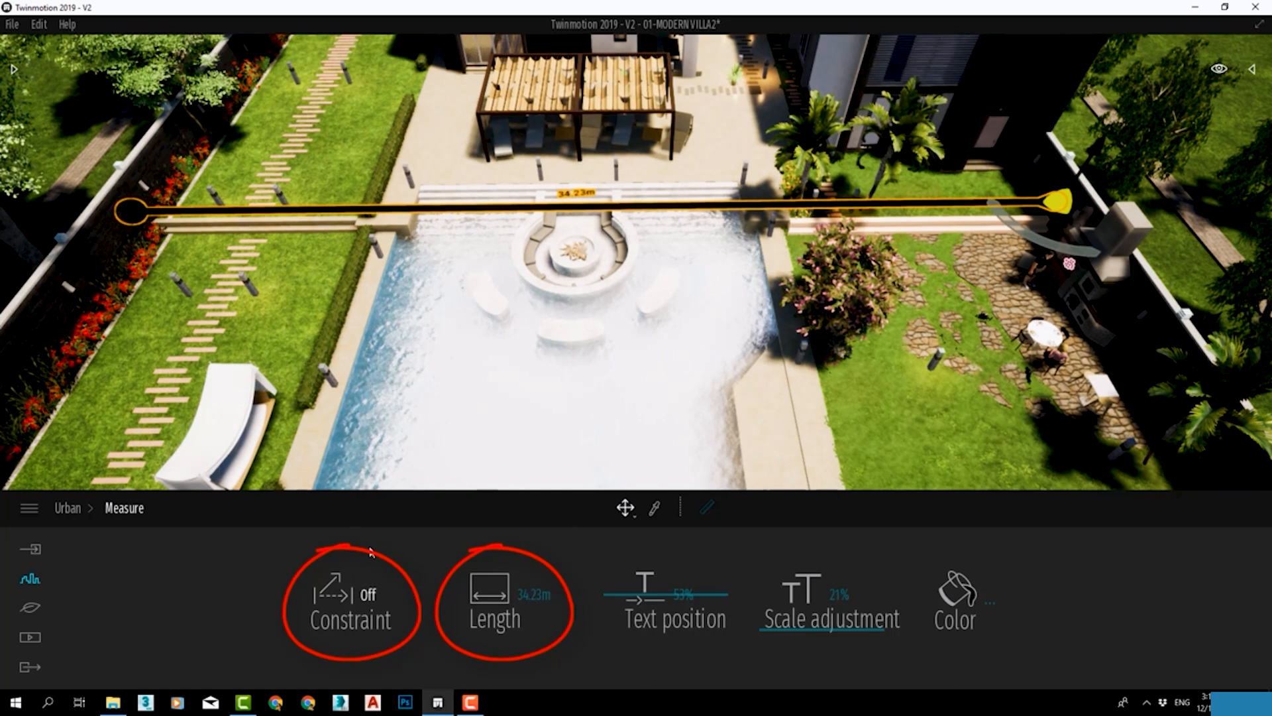
Turn the constraint of the measurement across the garden back on.
{"action": "left_click", "coordinate": [374, 600]}
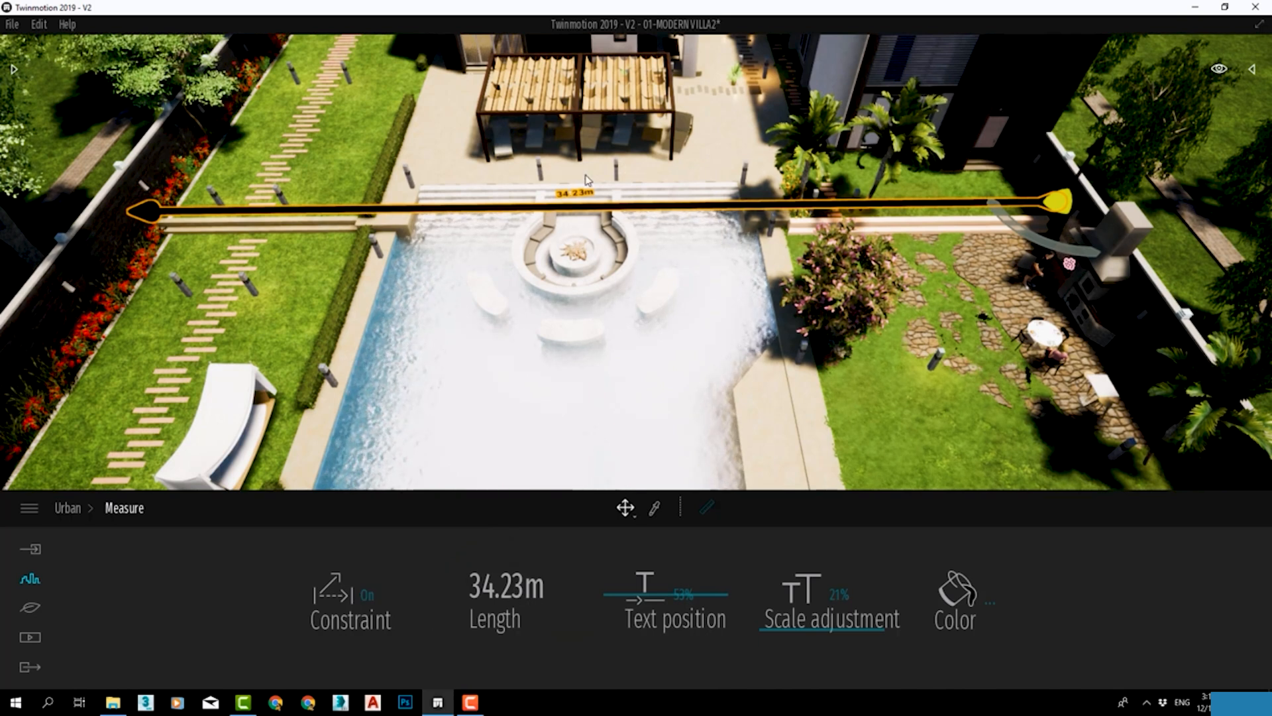
{"action": "scroll", "coordinate": [574, 191], "scroll_direction": "up", "scroll_amount": 2}
{"action": "scroll", "coordinate": [579, 203], "scroll_direction": "down", "scroll_amount": 1}
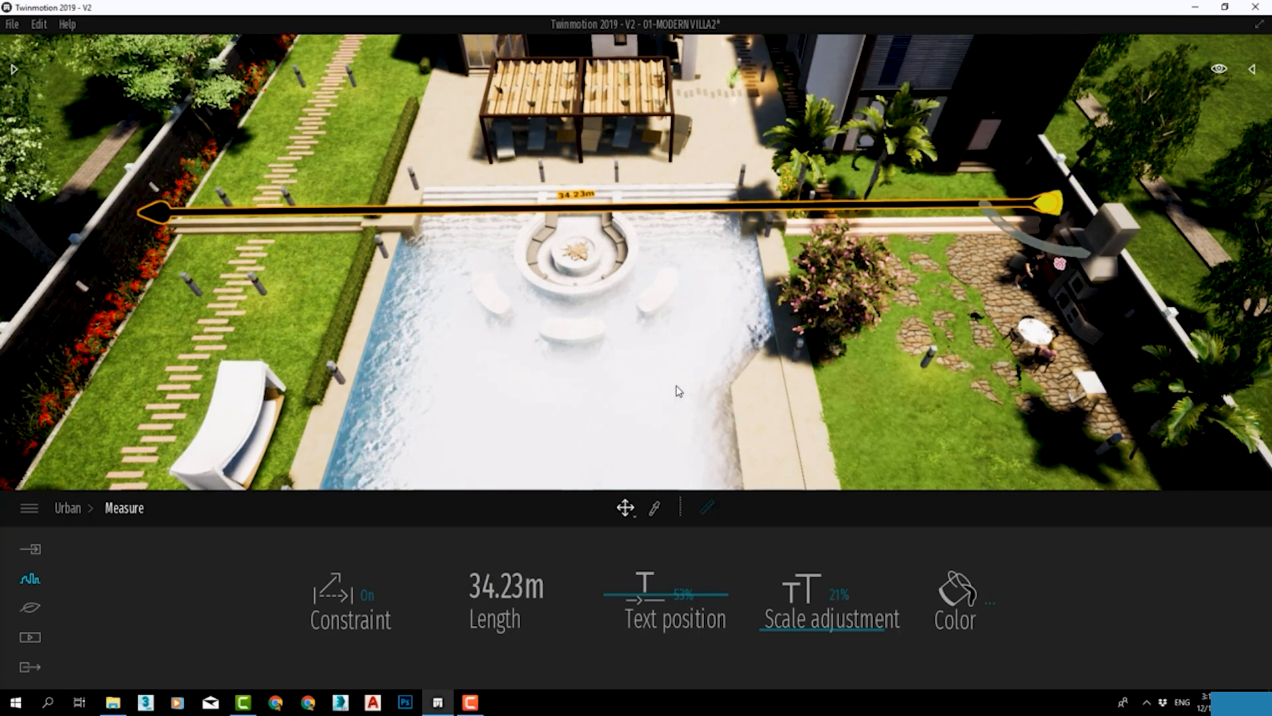
Add a measurement from the garden's boundary wall across the patio pergola to the villa.
{"action": "left_click", "coordinate": [708, 509]}
{"action": "middle_click_drag", "start_coordinate": [821, 122], "coordinate": [834, 156]}
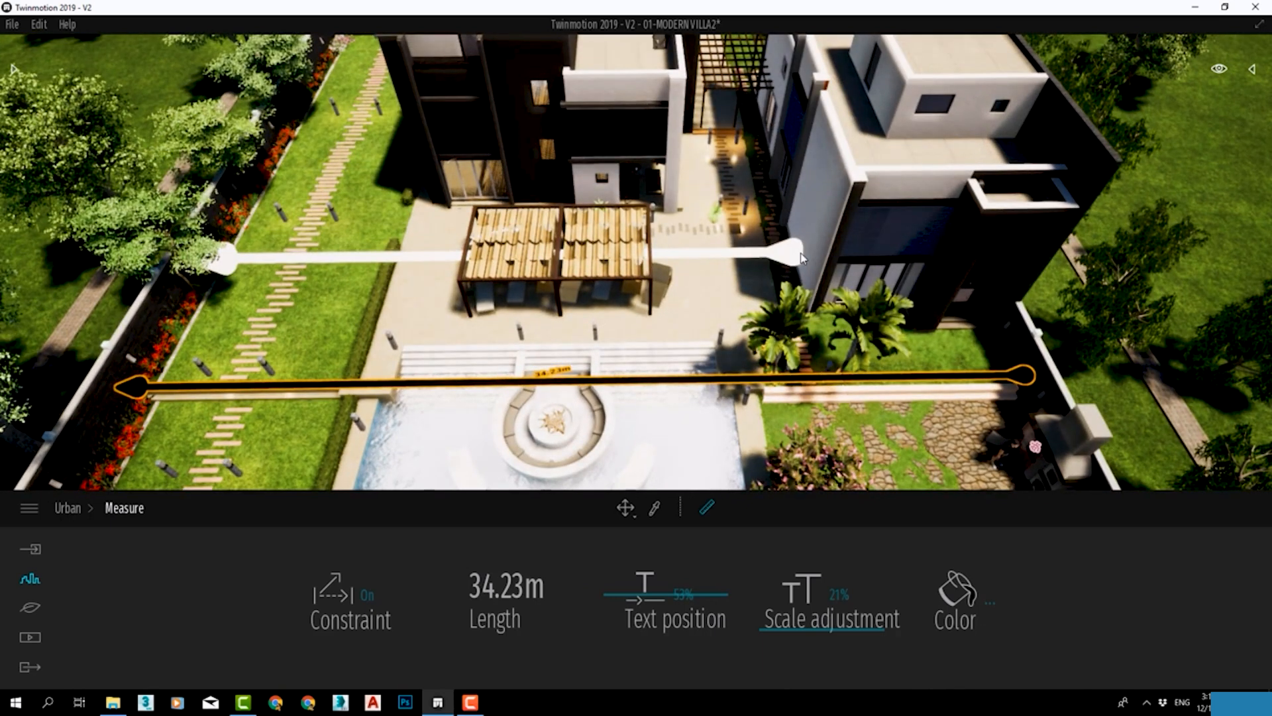
{"action": "left_click", "coordinate": [802, 257]}
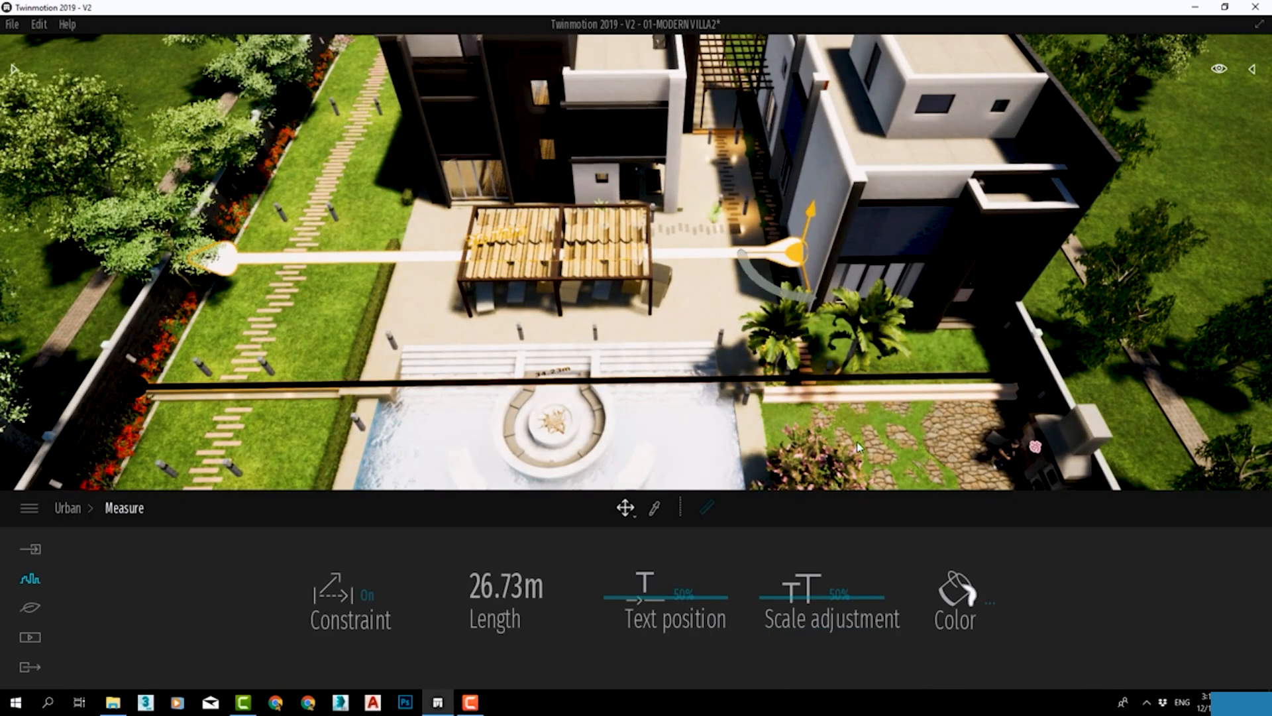
Set the pergola measurement's scale adjustment to 23% and its colour to dark grey 4C4C4C.
{"action": "left_click", "coordinate": [789, 599]}
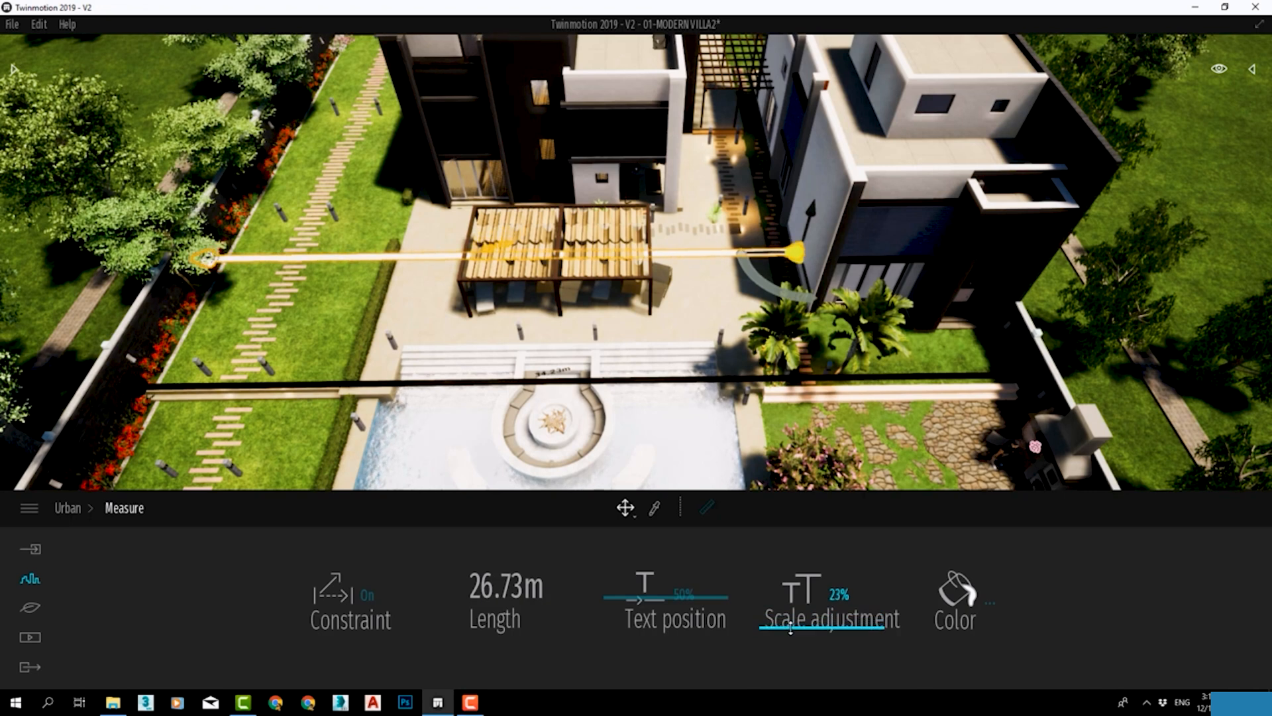
{"action": "left_click", "coordinate": [951, 597]}
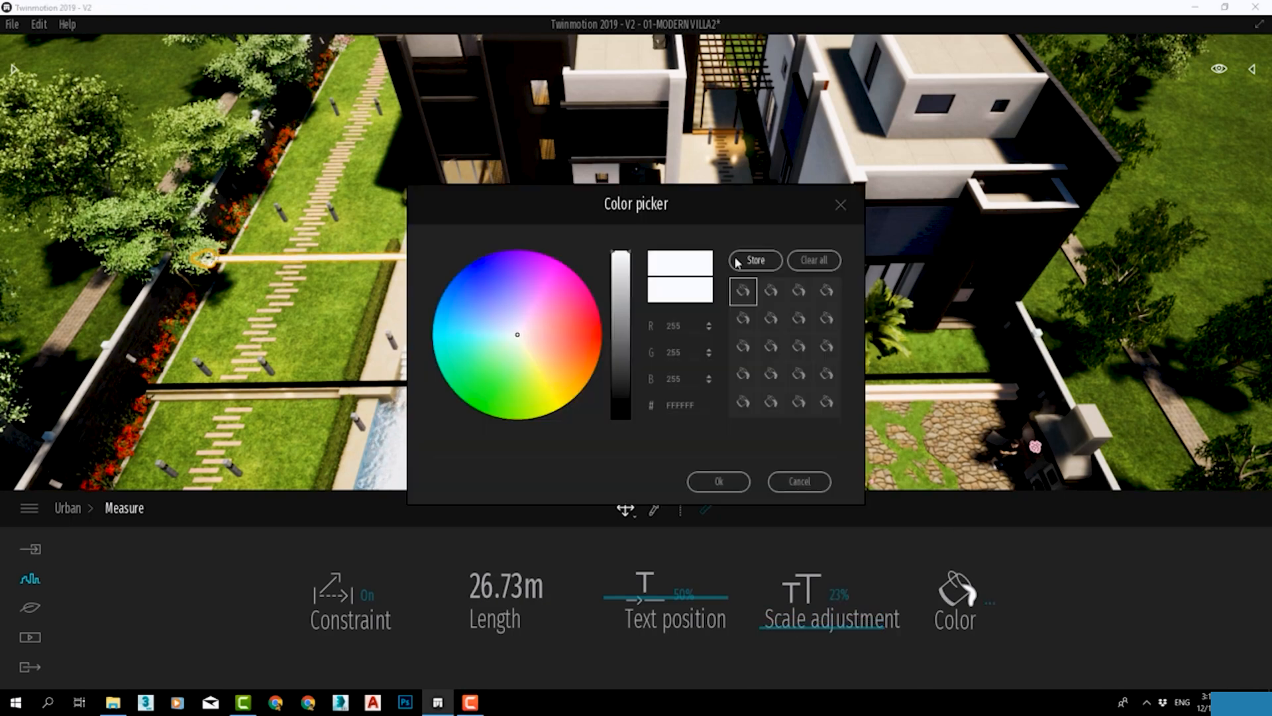
{"action": "left_click", "coordinate": [621, 367]}
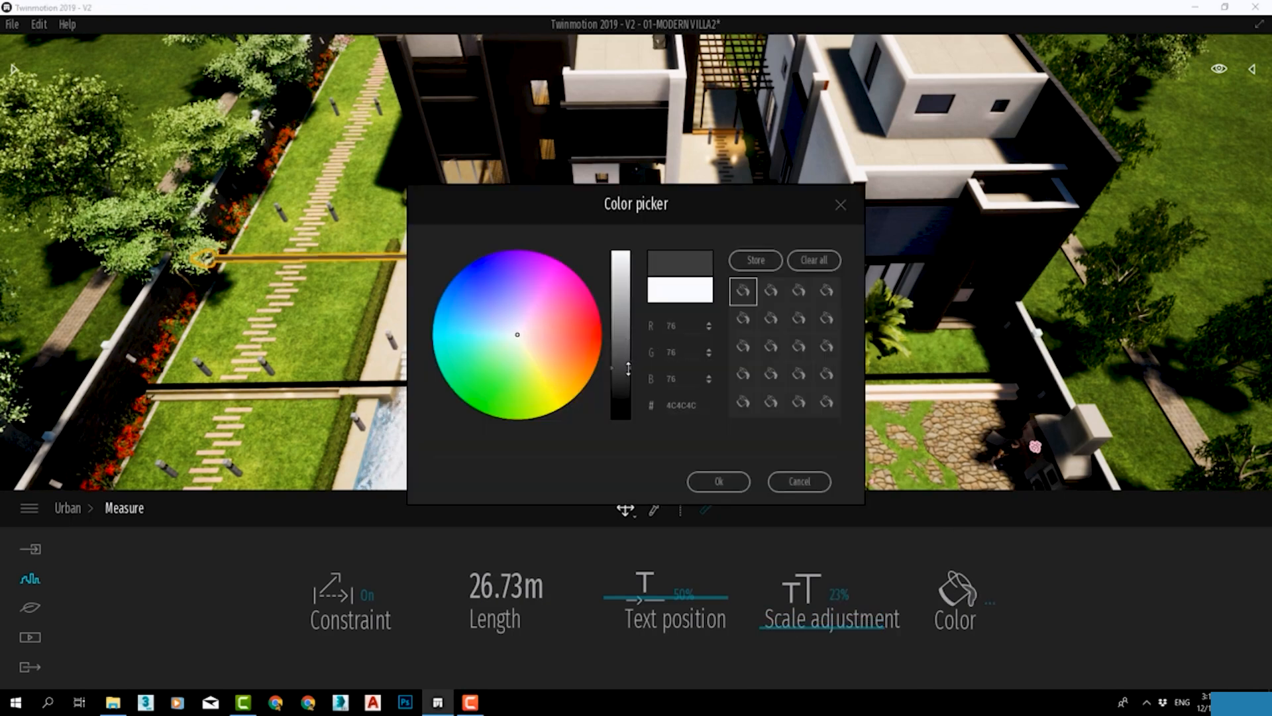
{"action": "left_click", "coordinate": [719, 481]}
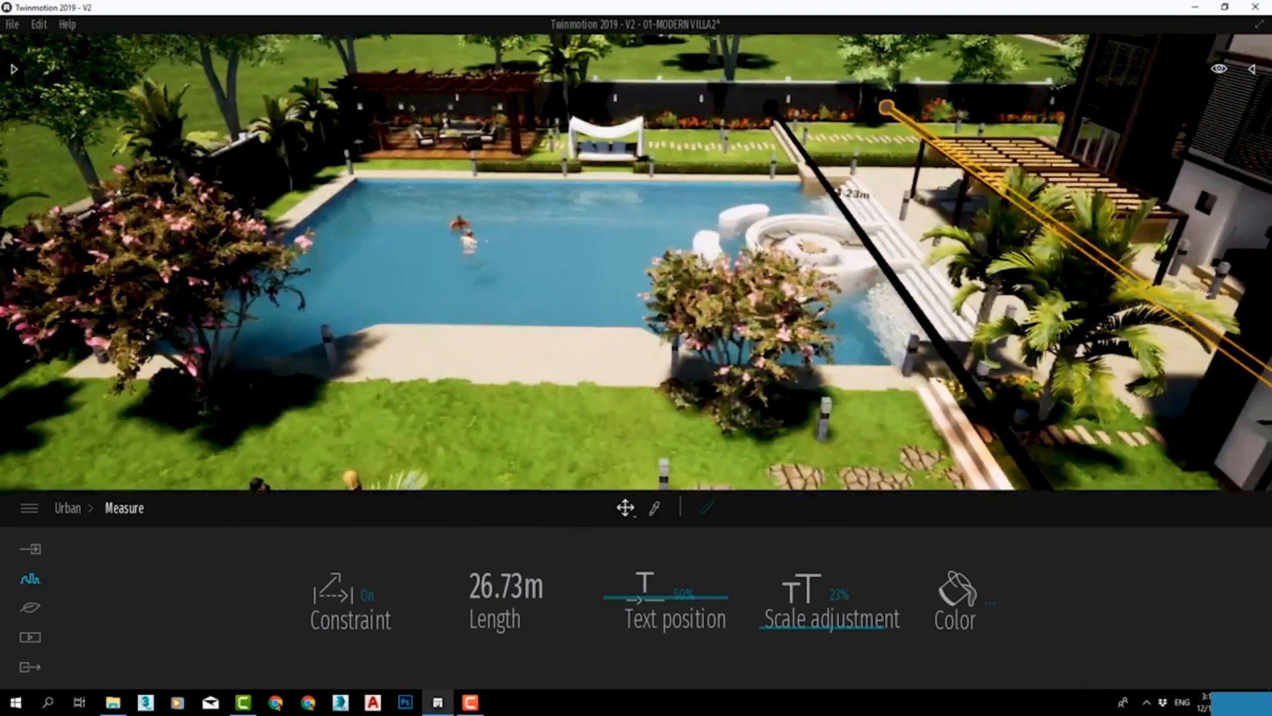
Measure the pool's long edge beside the canopy daybed, and give that measurement a smaller scale and a dark colour.
{"action": "right_click_drag", "start_coordinate": [285, 252], "coordinate": [358, 232]}
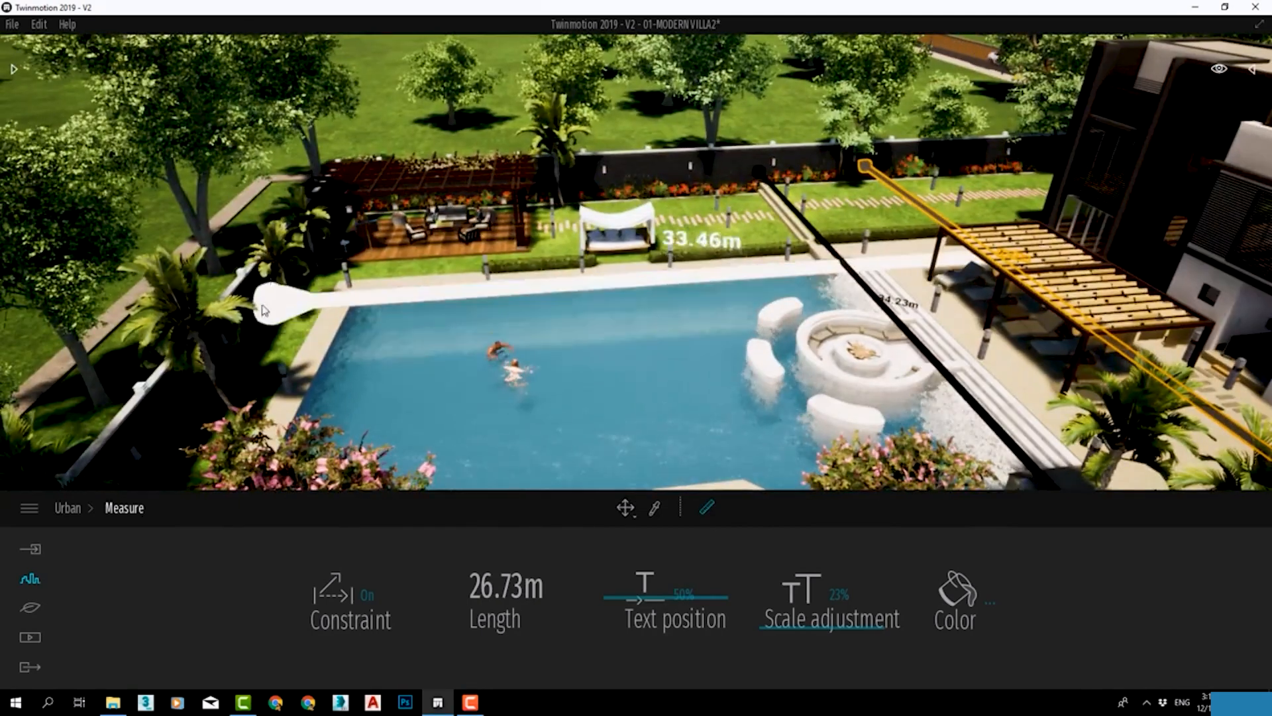
{"action": "left_click", "coordinate": [351, 300]}
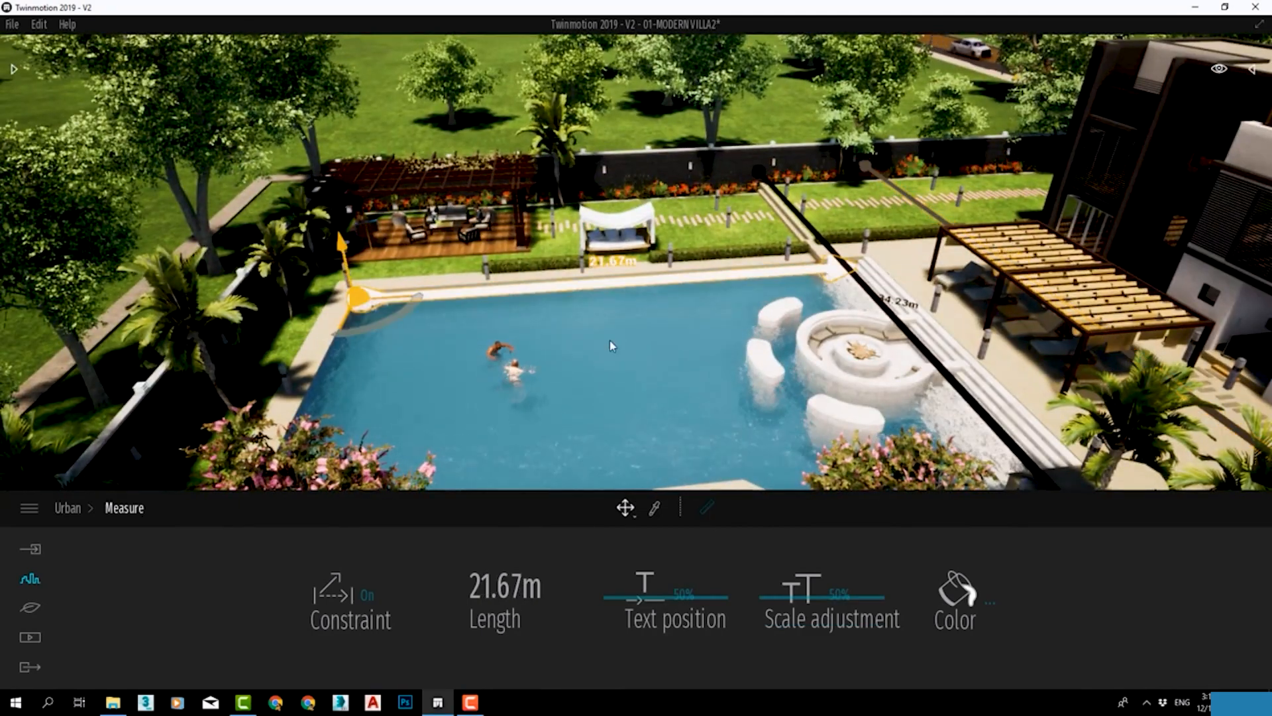
{"action": "left_click_drag", "start_coordinate": [822, 597], "coordinate": [807, 597]}
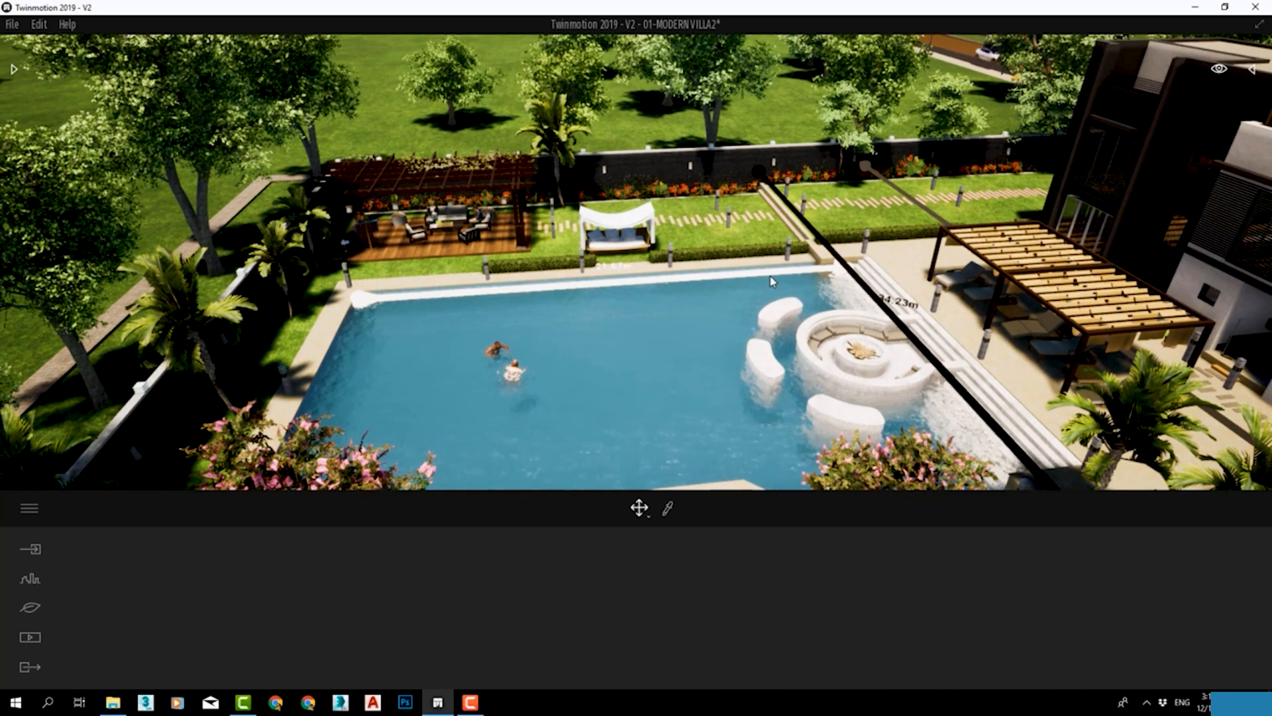
{"action": "left_click", "coordinate": [964, 606]}
{"action": "left_click", "coordinate": [619, 391]}
{"action": "left_click", "coordinate": [718, 481]}
{"action": "key", "text": "Escape"}
Examine the measurements around the pool from above, and bring up the Urban tool categories.
{"action": "right_click_drag", "start_coordinate": [654, 344], "coordinate": [719, 365]}
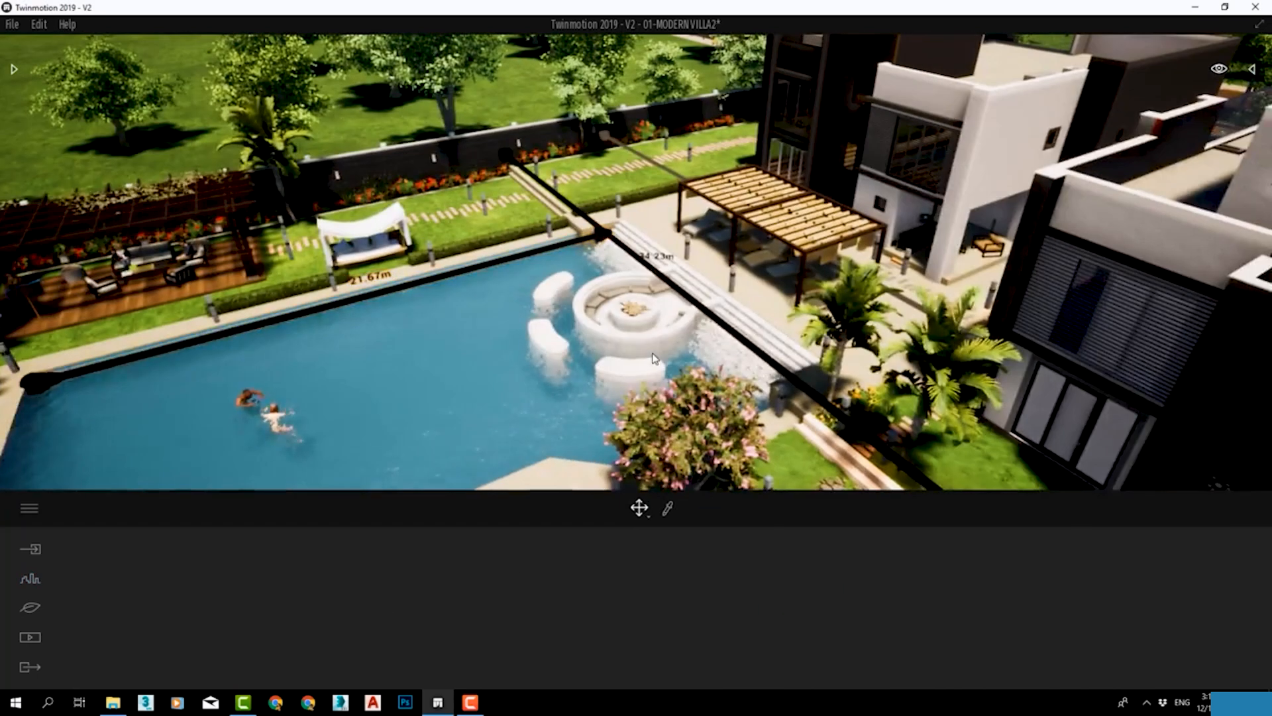
{"action": "scroll", "coordinate": [653, 361], "scroll_direction": "down", "scroll_amount": 2}
{"action": "middle_click_drag", "start_coordinate": [636, 305], "coordinate": [798, 290]}
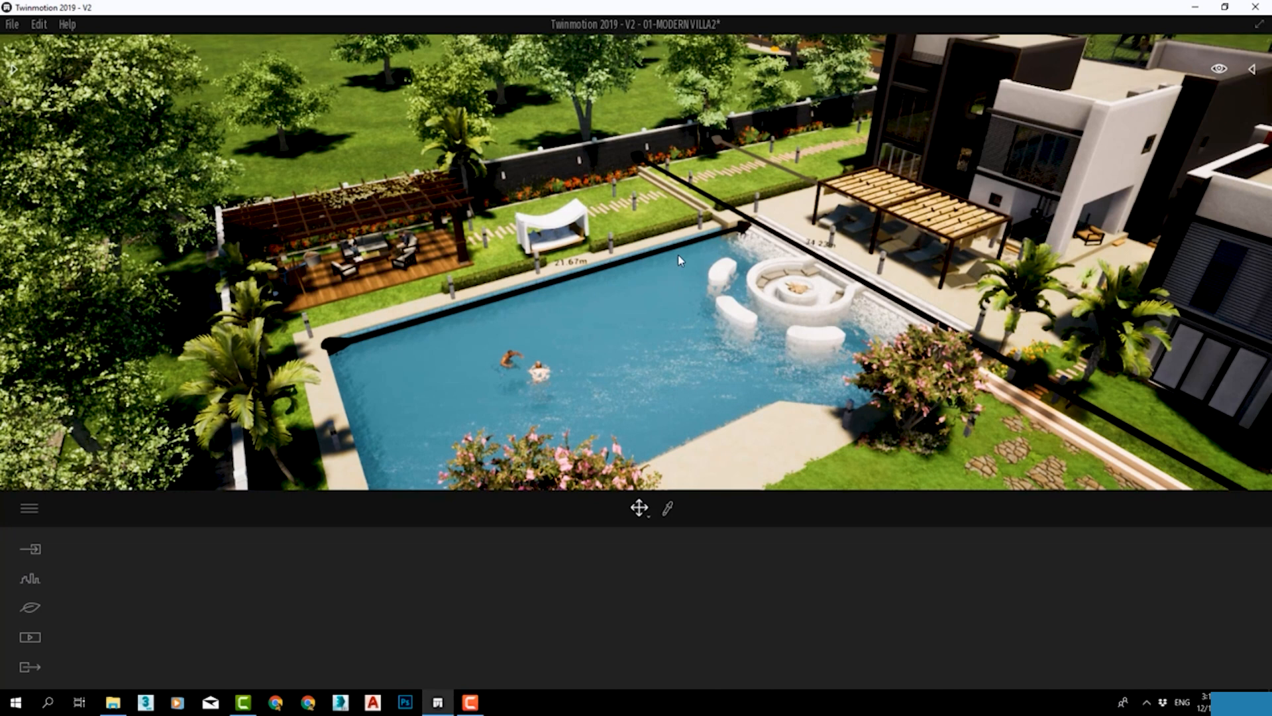
{"action": "right_click_drag", "start_coordinate": [678, 256], "coordinate": [789, 259]}
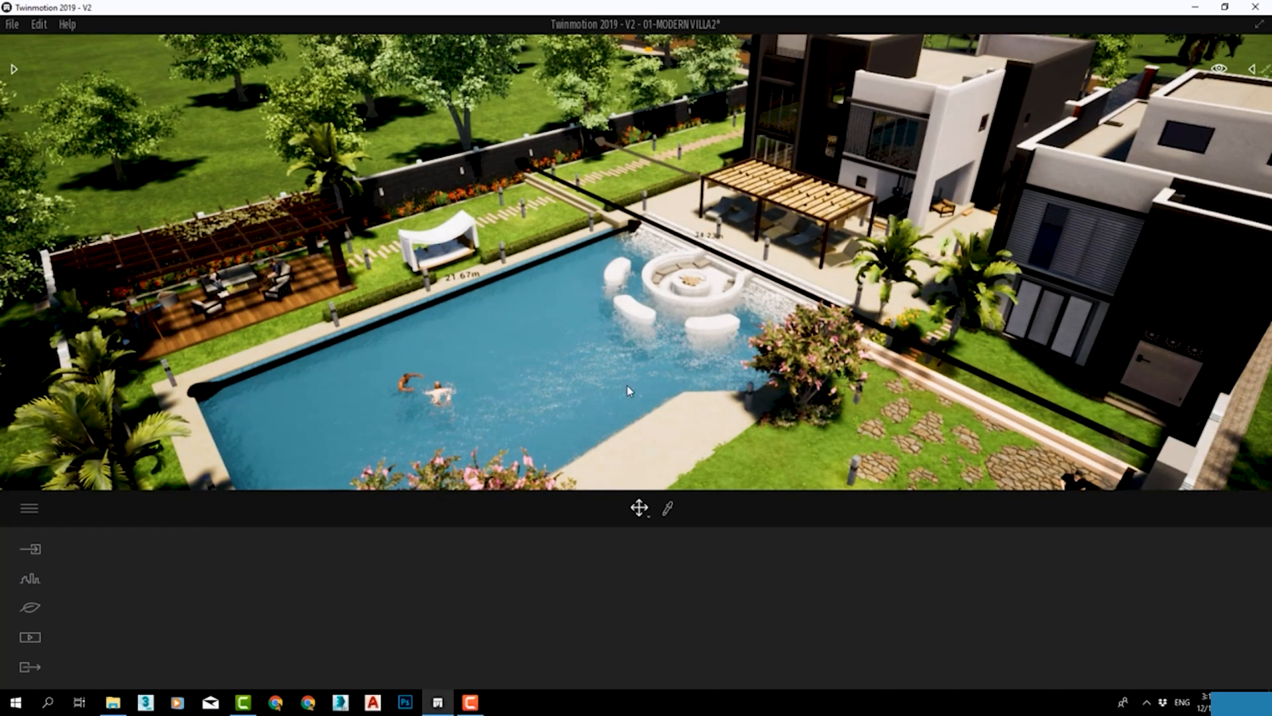
{"action": "left_click", "coordinate": [30, 581]}
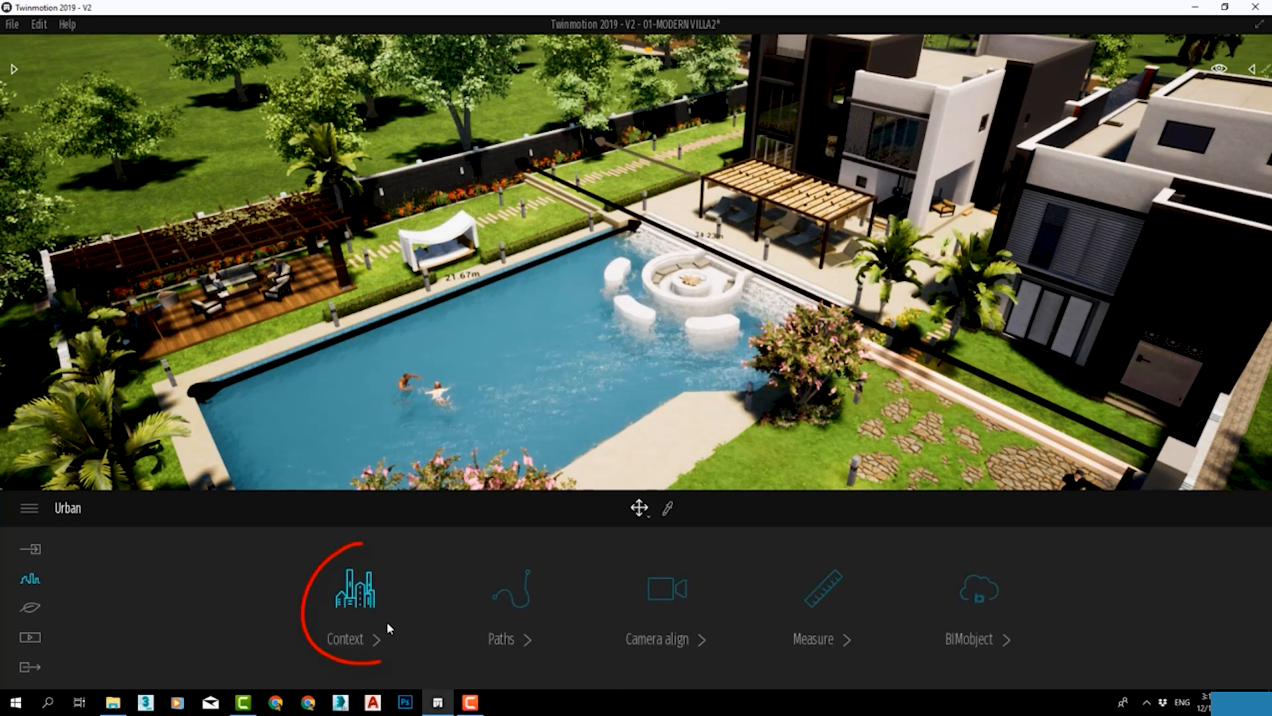